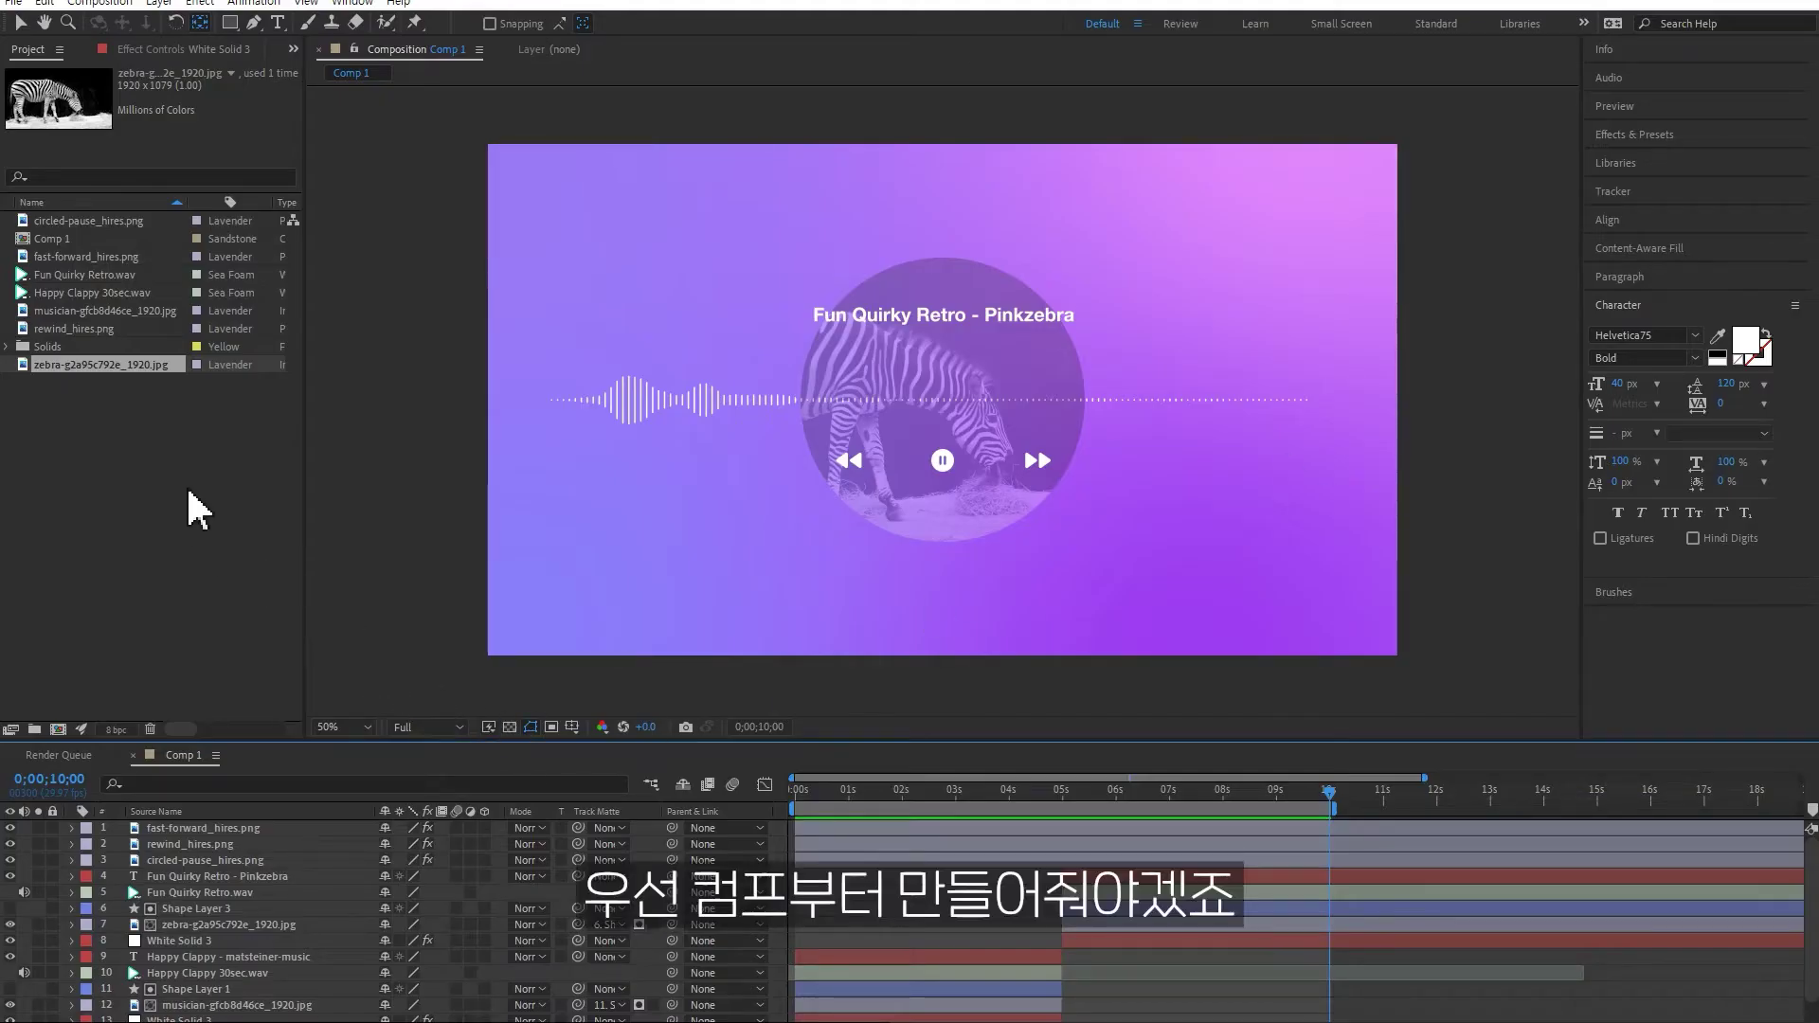
Create Comp 2 with the HD 1920x1080 29.97 fps preset and a 30-second duration
click(148, 464)
right_click(101, 443)
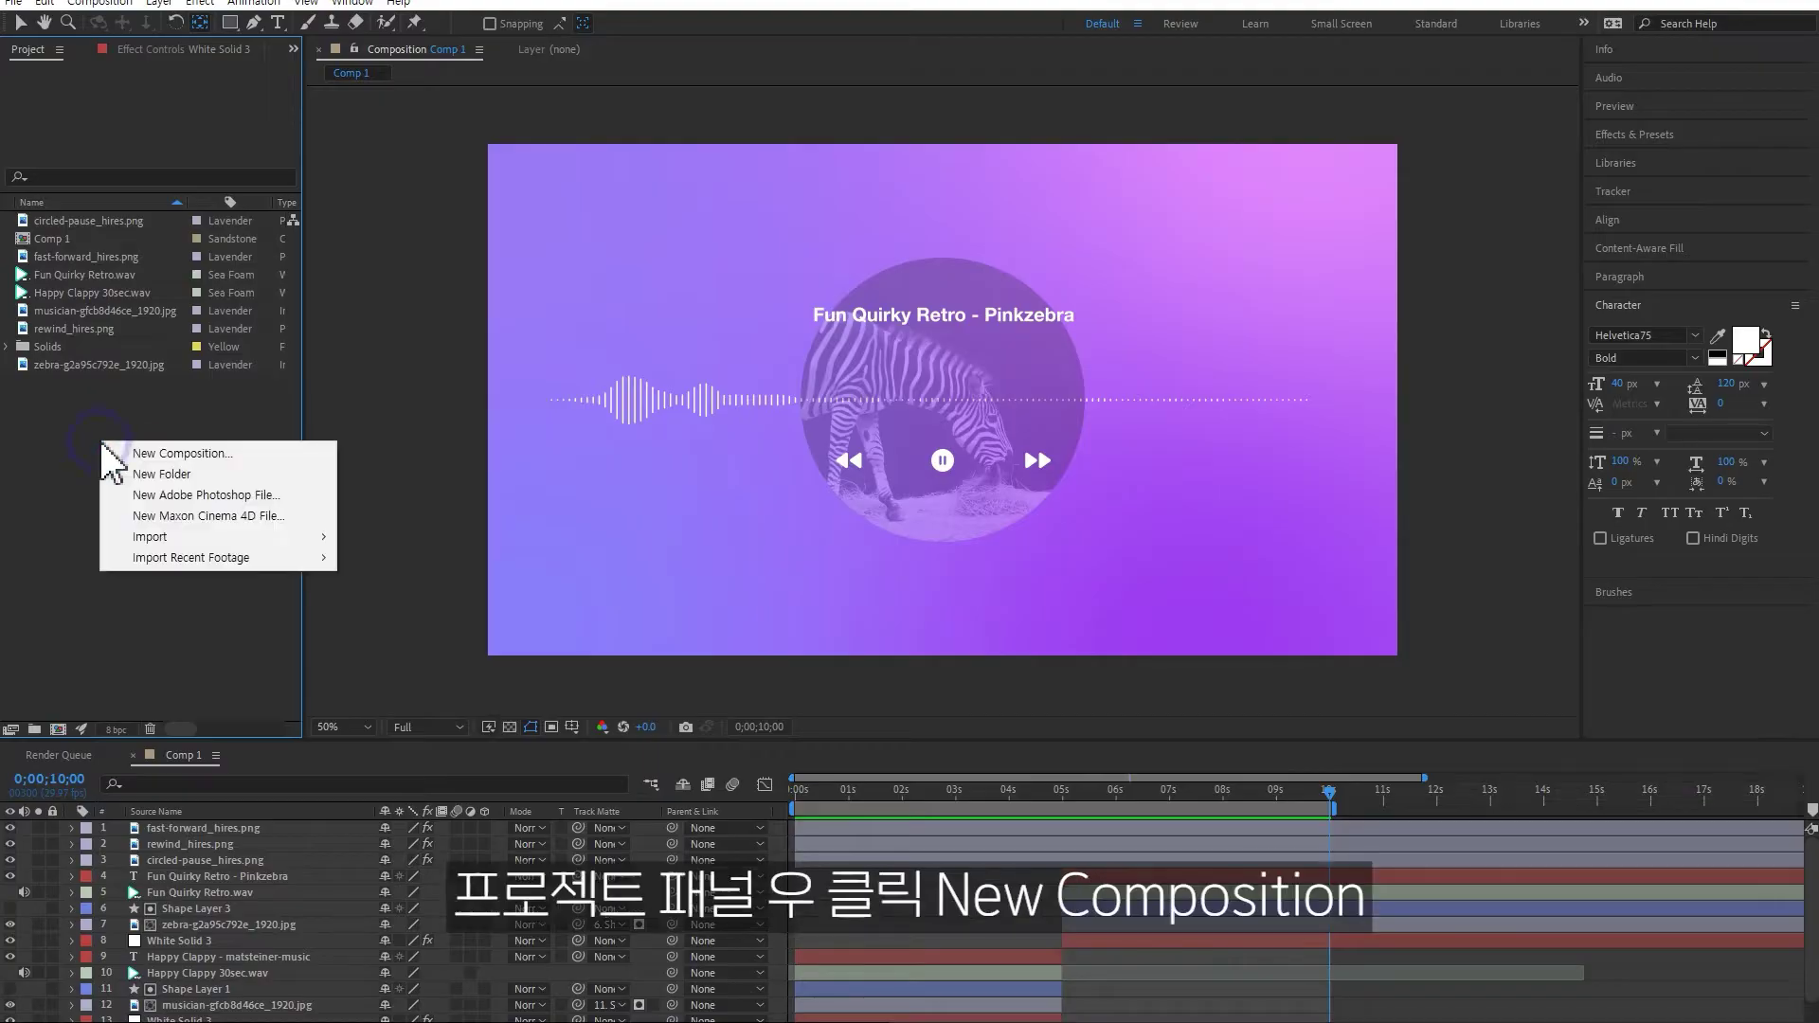
click(156, 454)
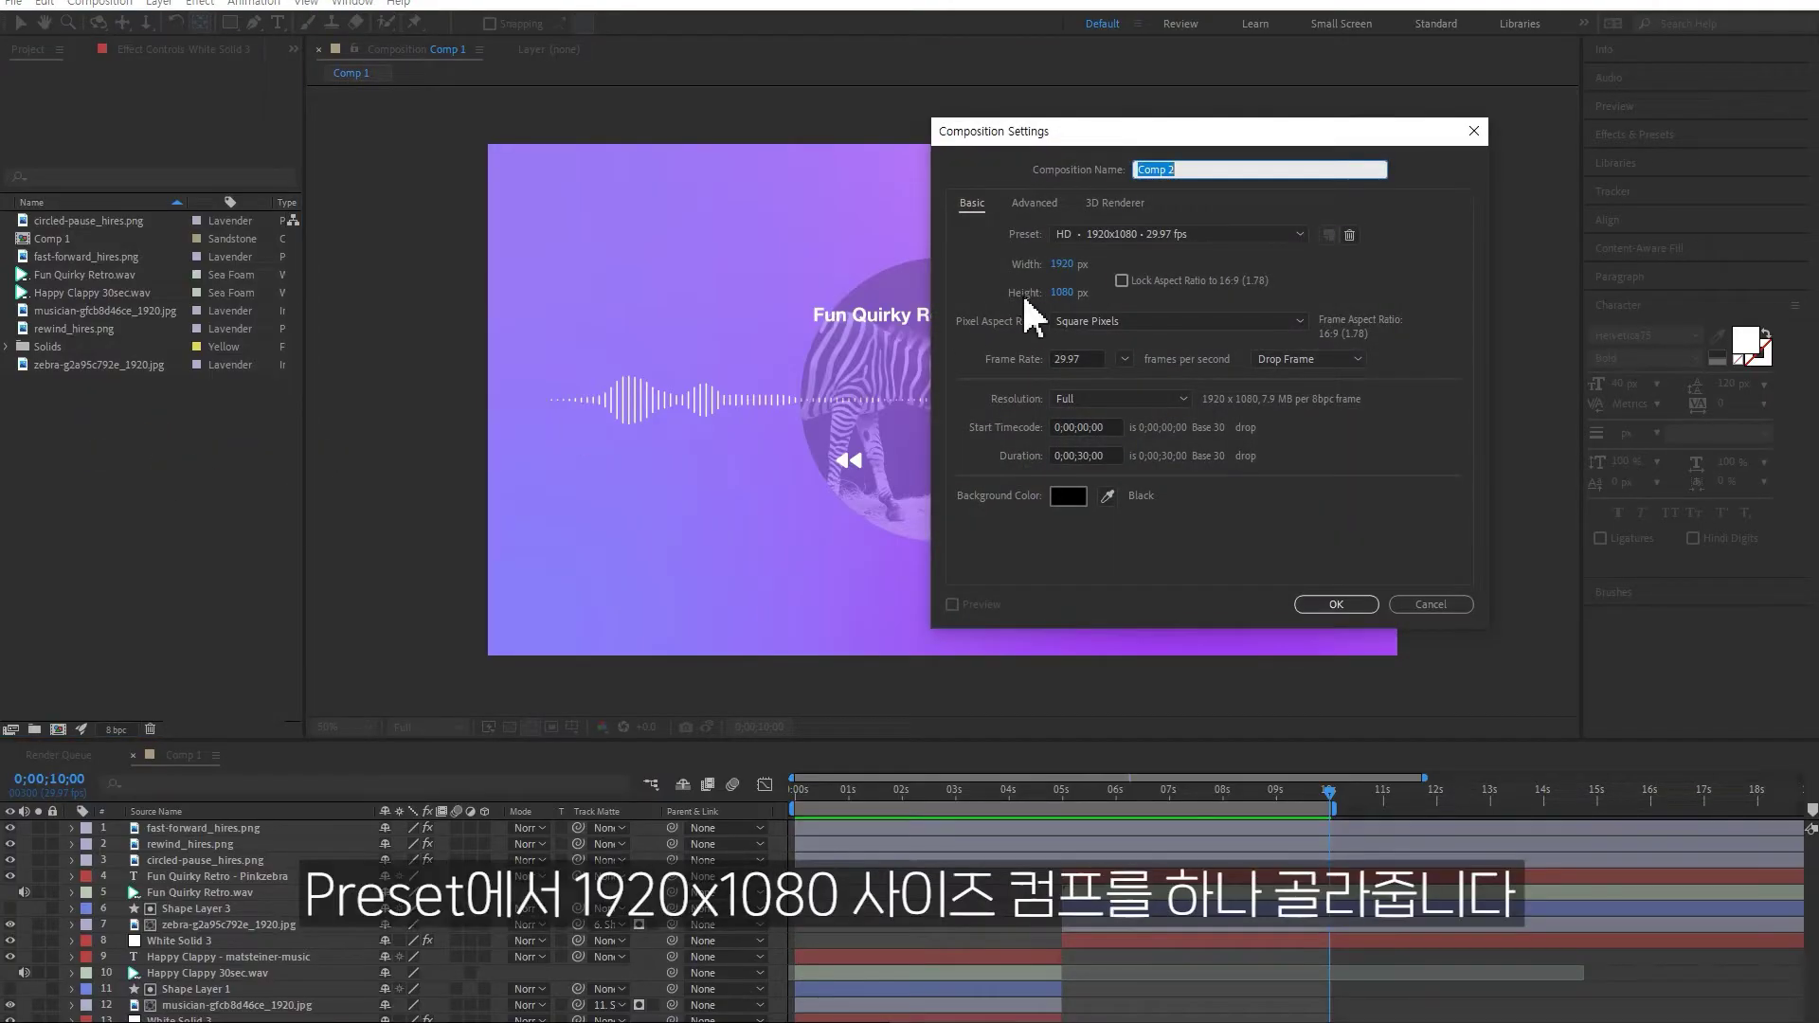
click(1165, 237)
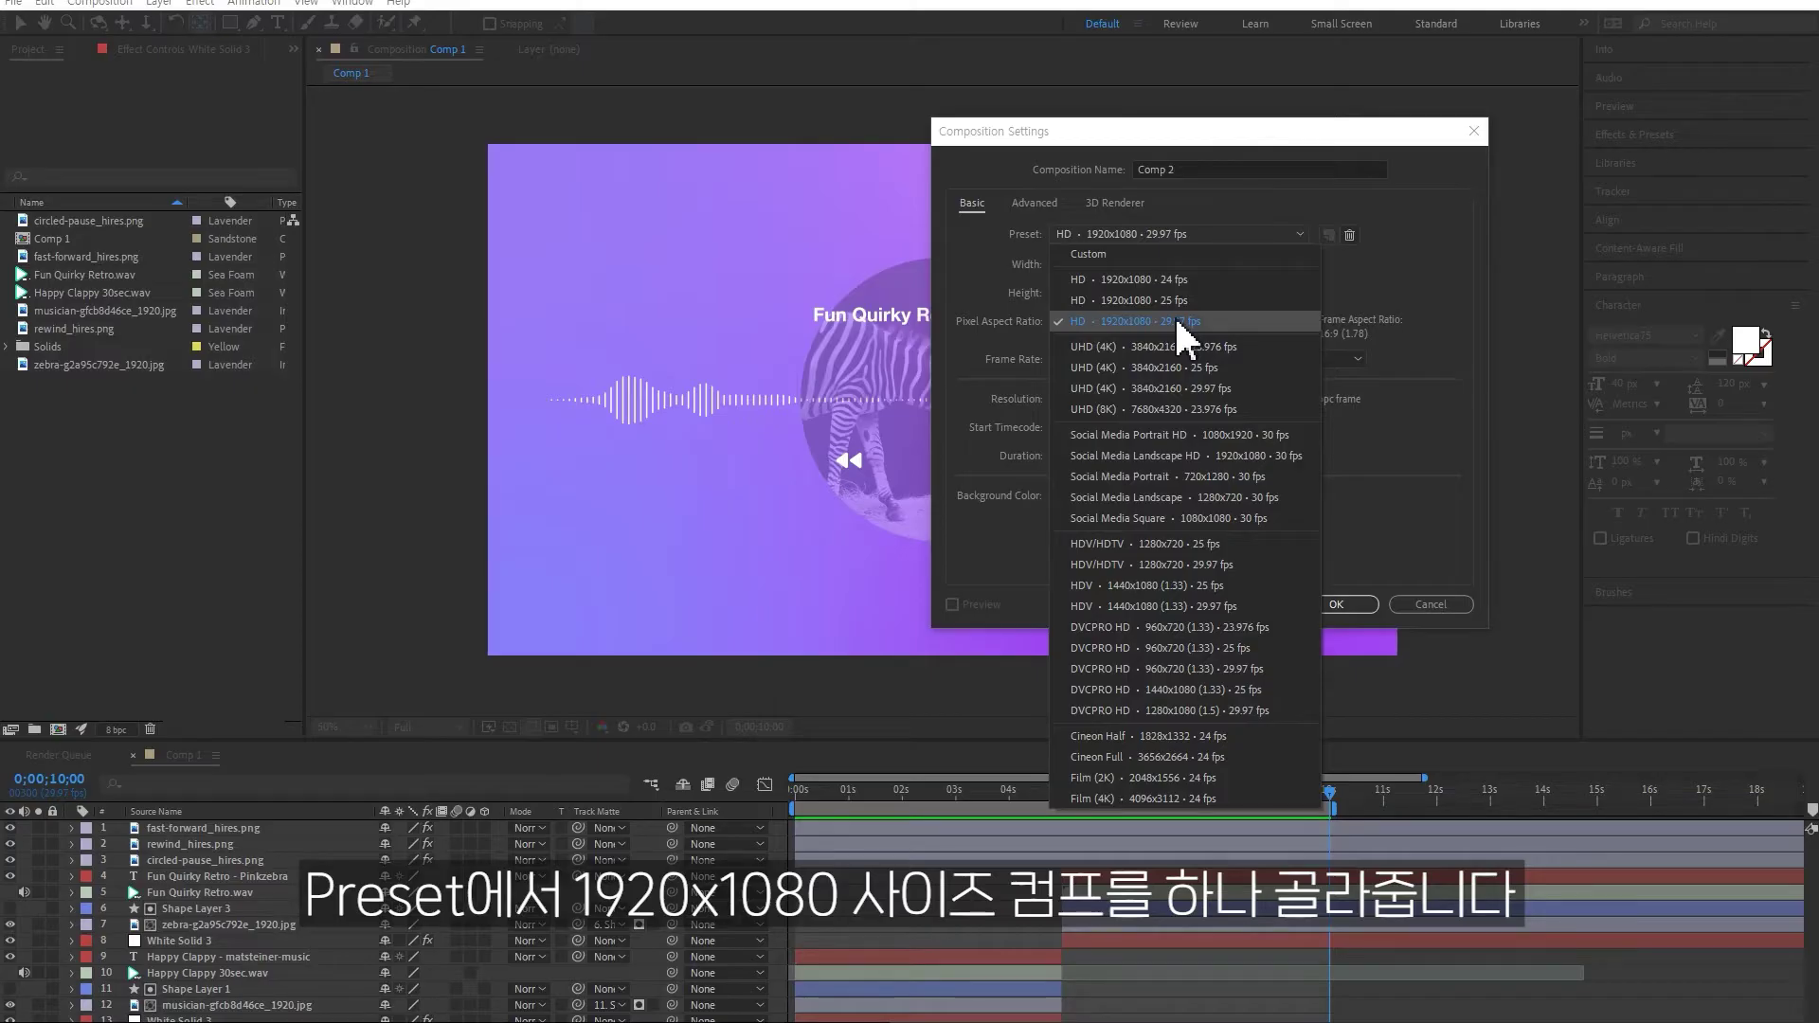
click(1178, 322)
click(1108, 455)
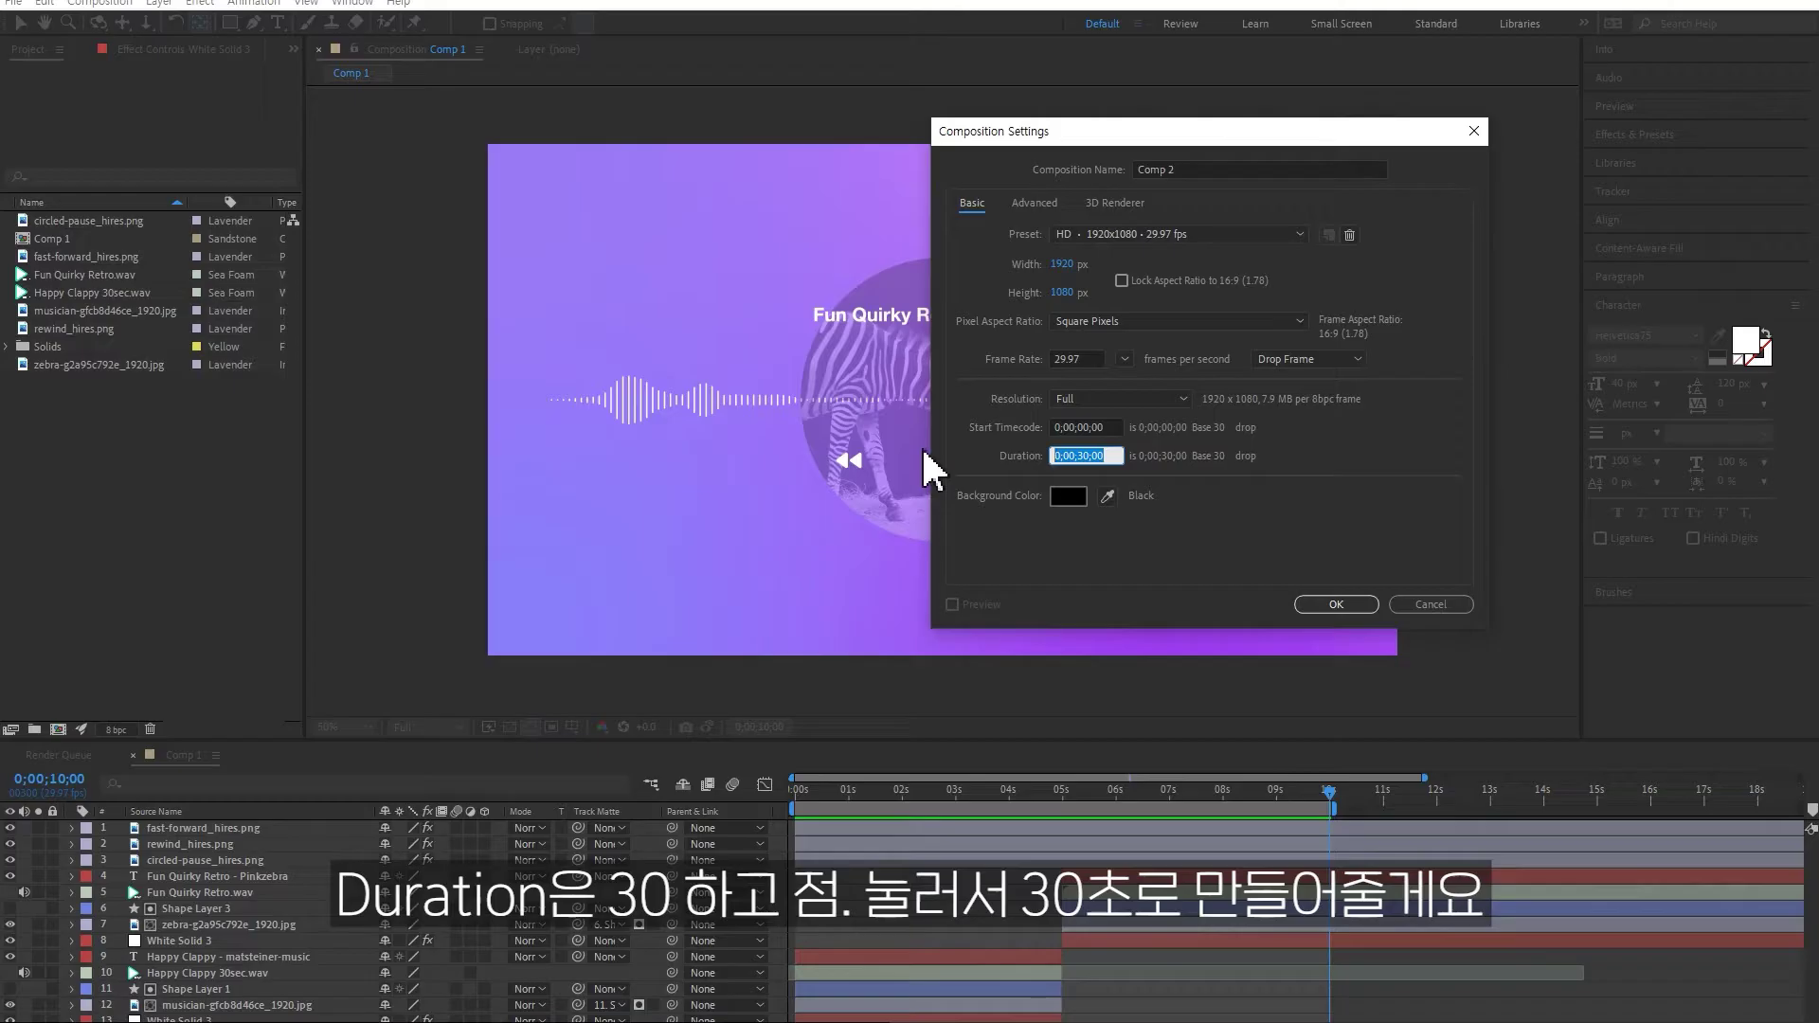
text(30.)
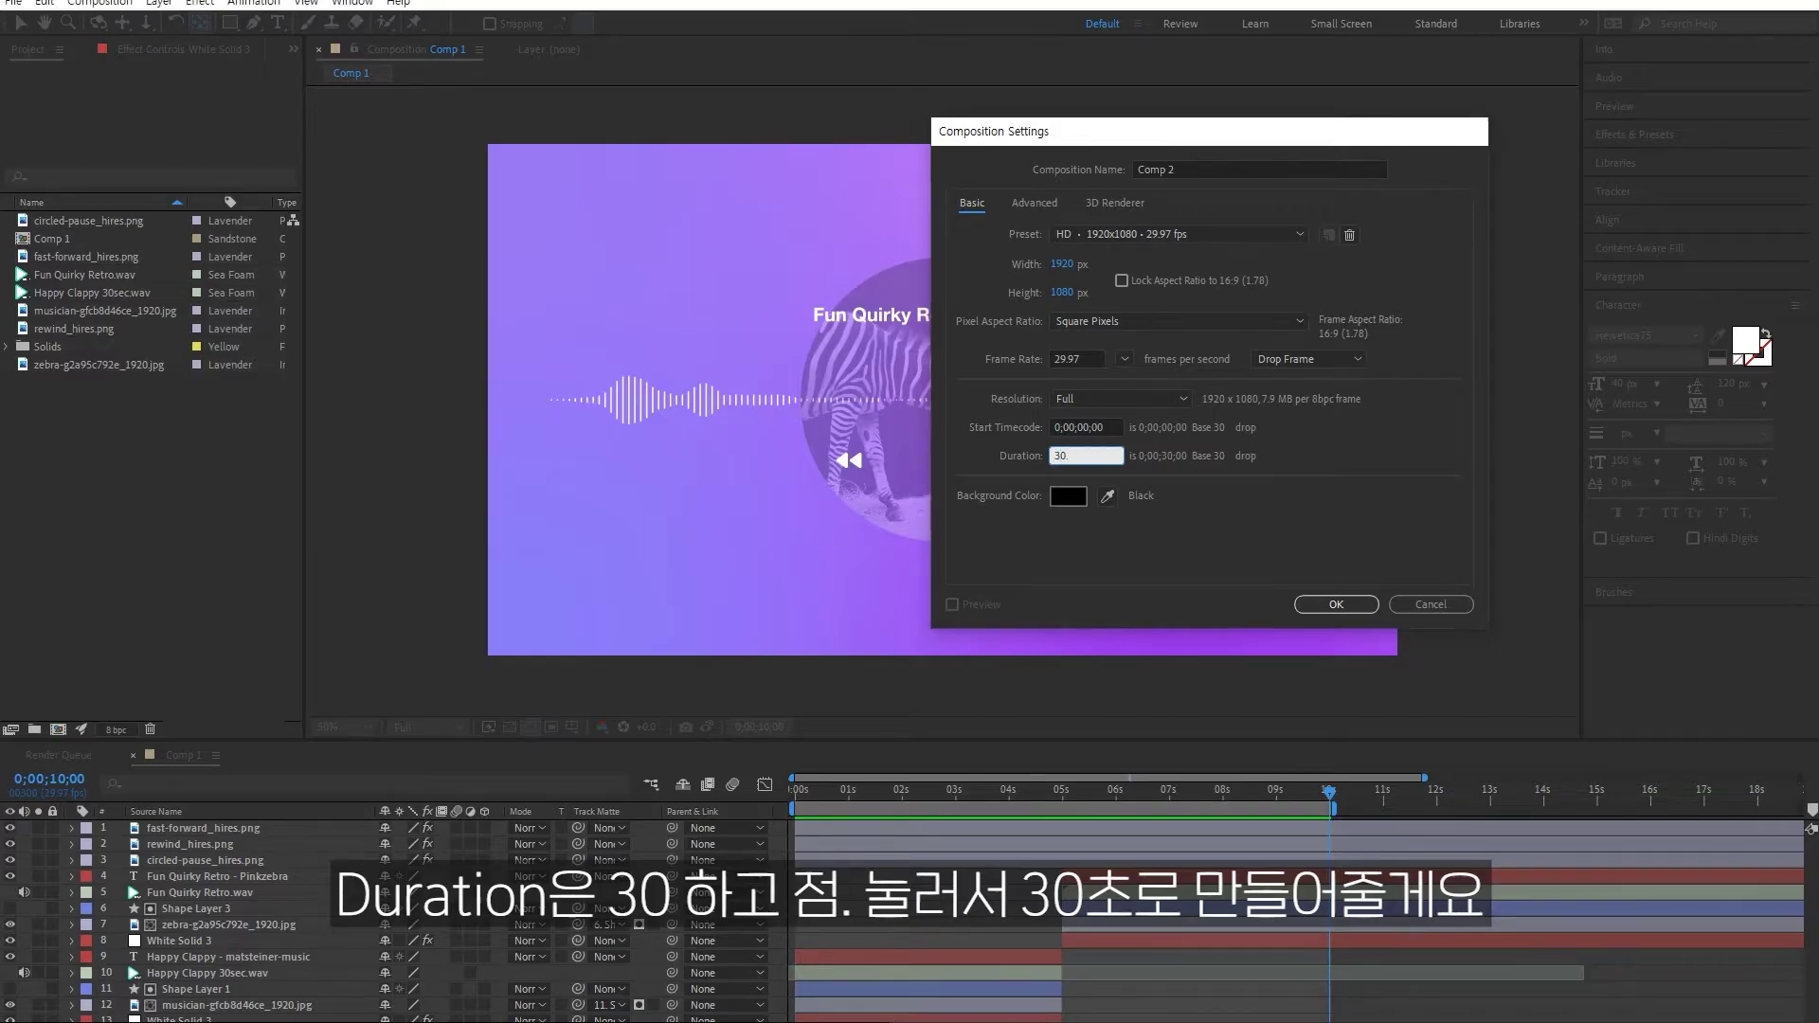
key(Return)
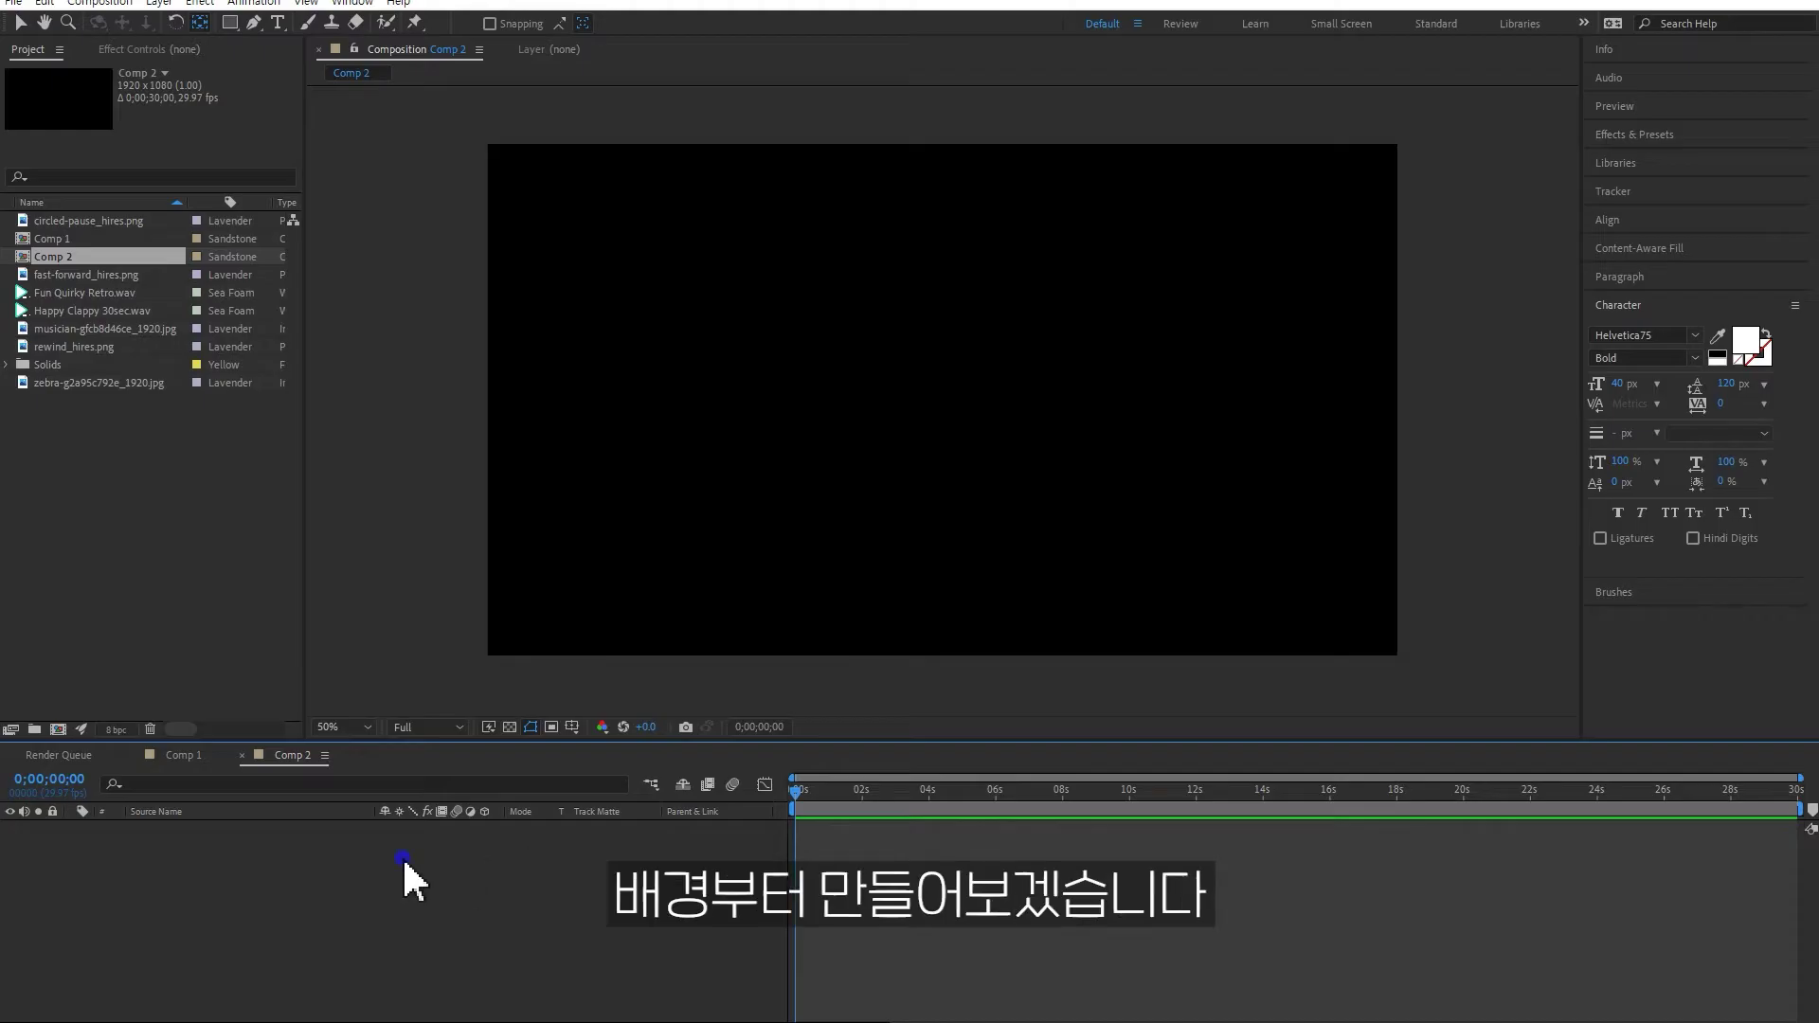
Add a full-frame white solid layer and apply the 4-Color Gradient effect to it
right_click(403, 861)
mouse_move(503, 633)
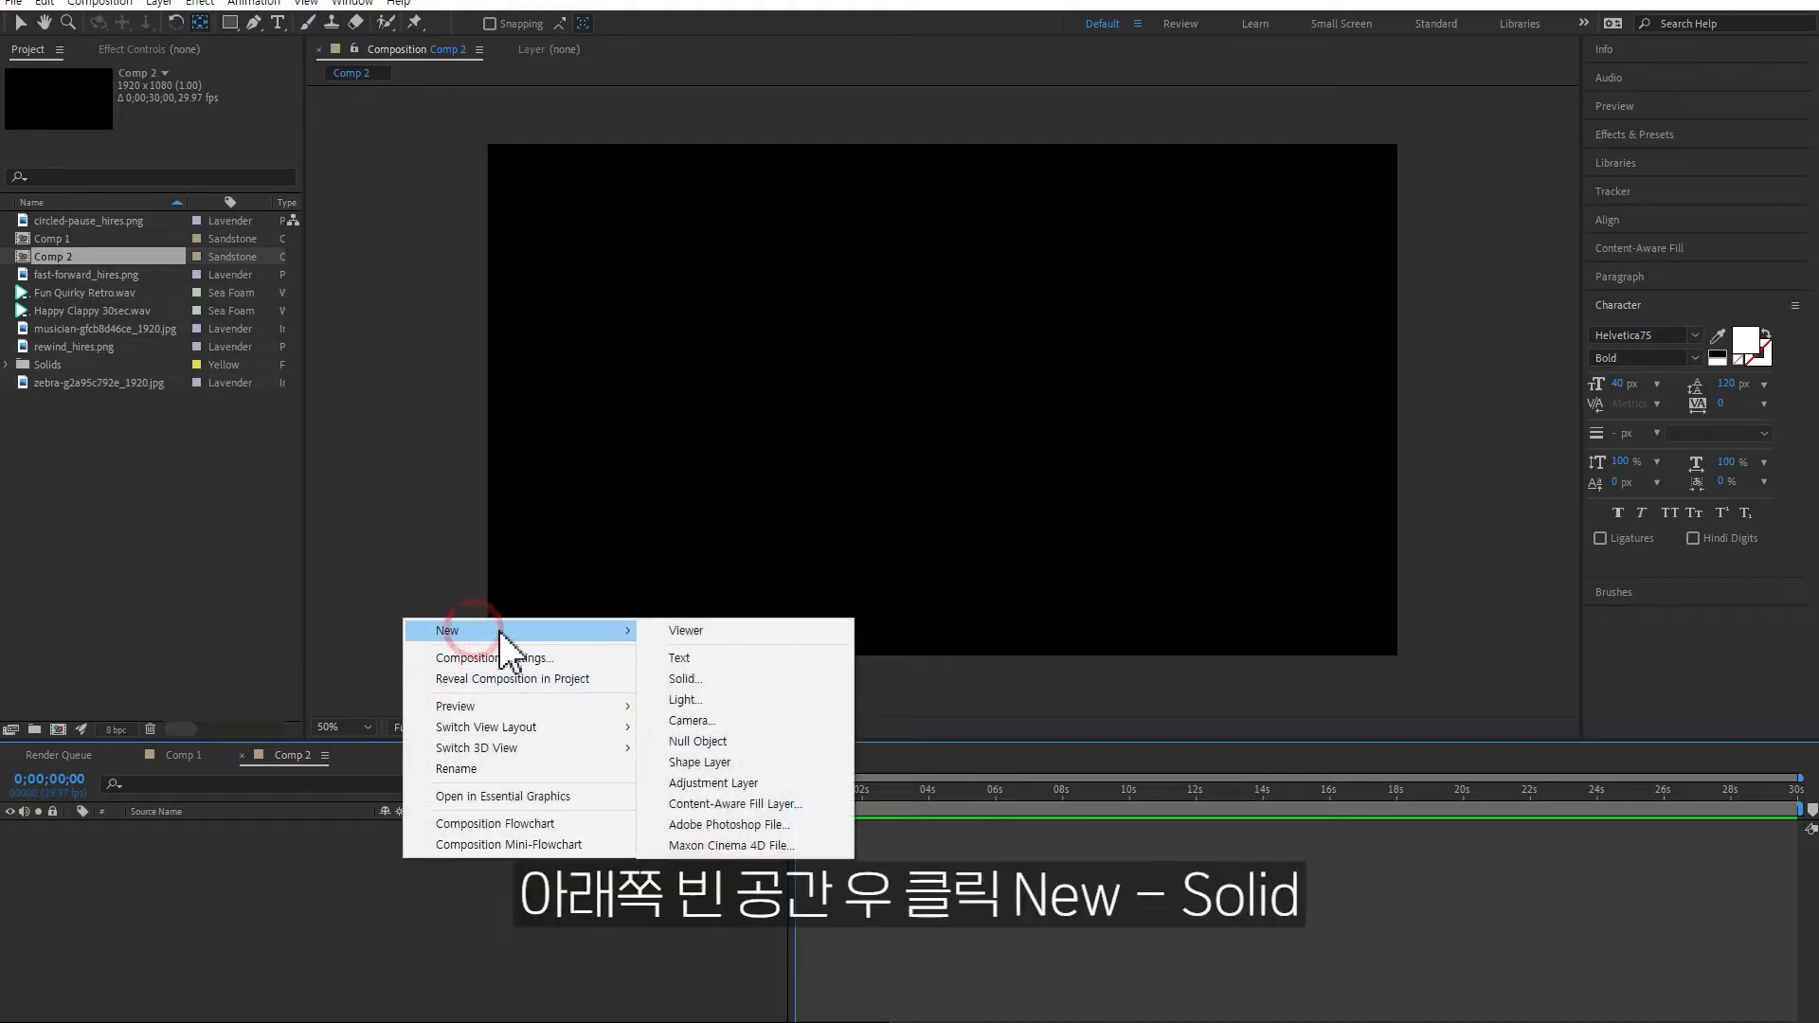
click(759, 679)
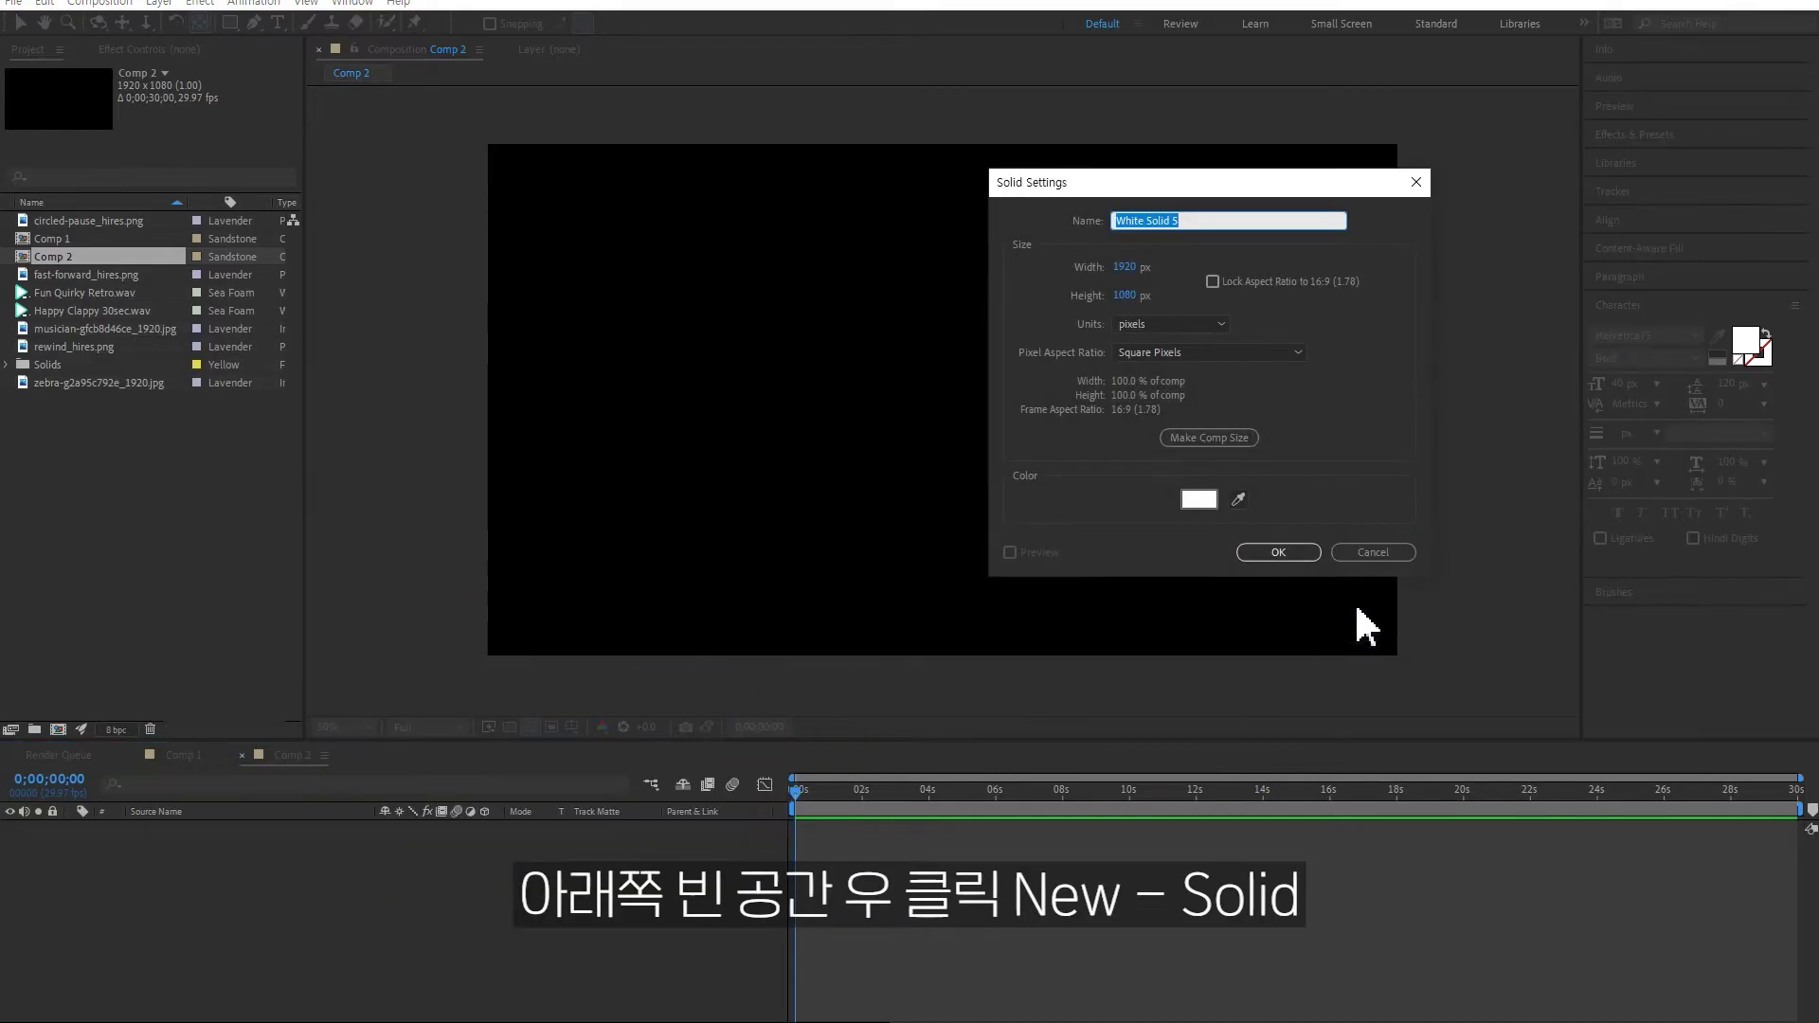
click(1317, 552)
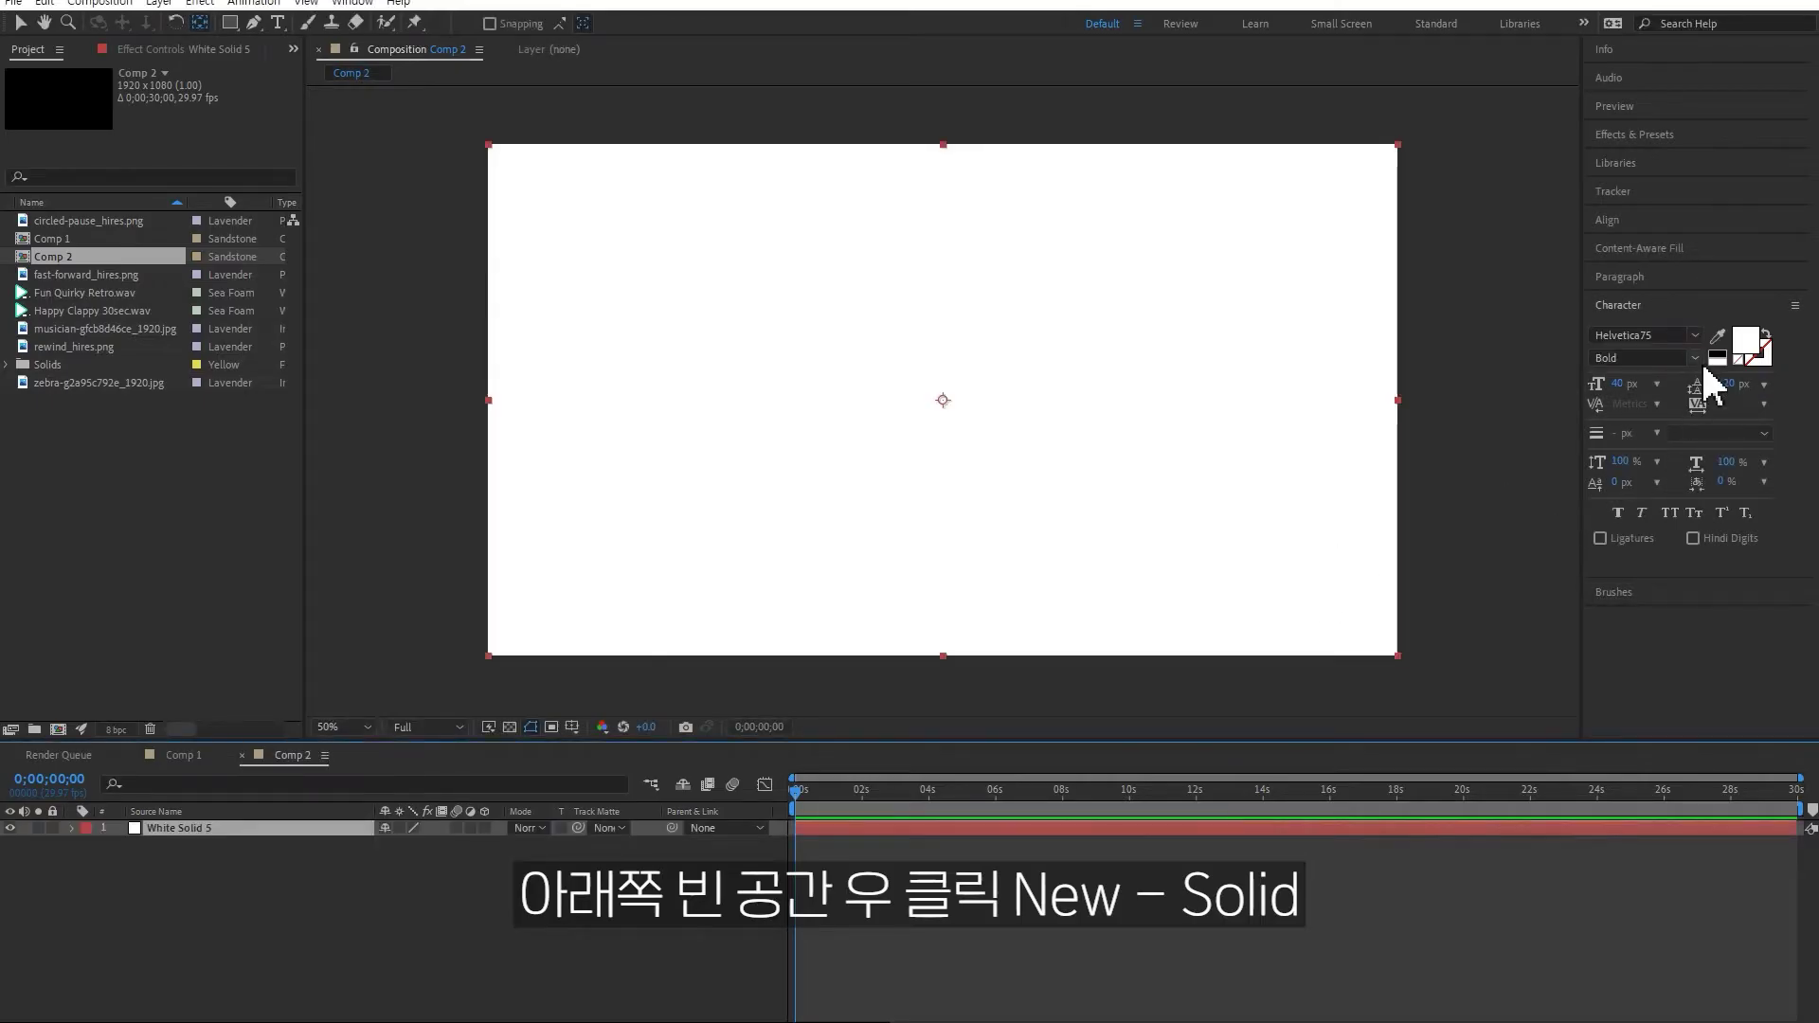
click(1646, 134)
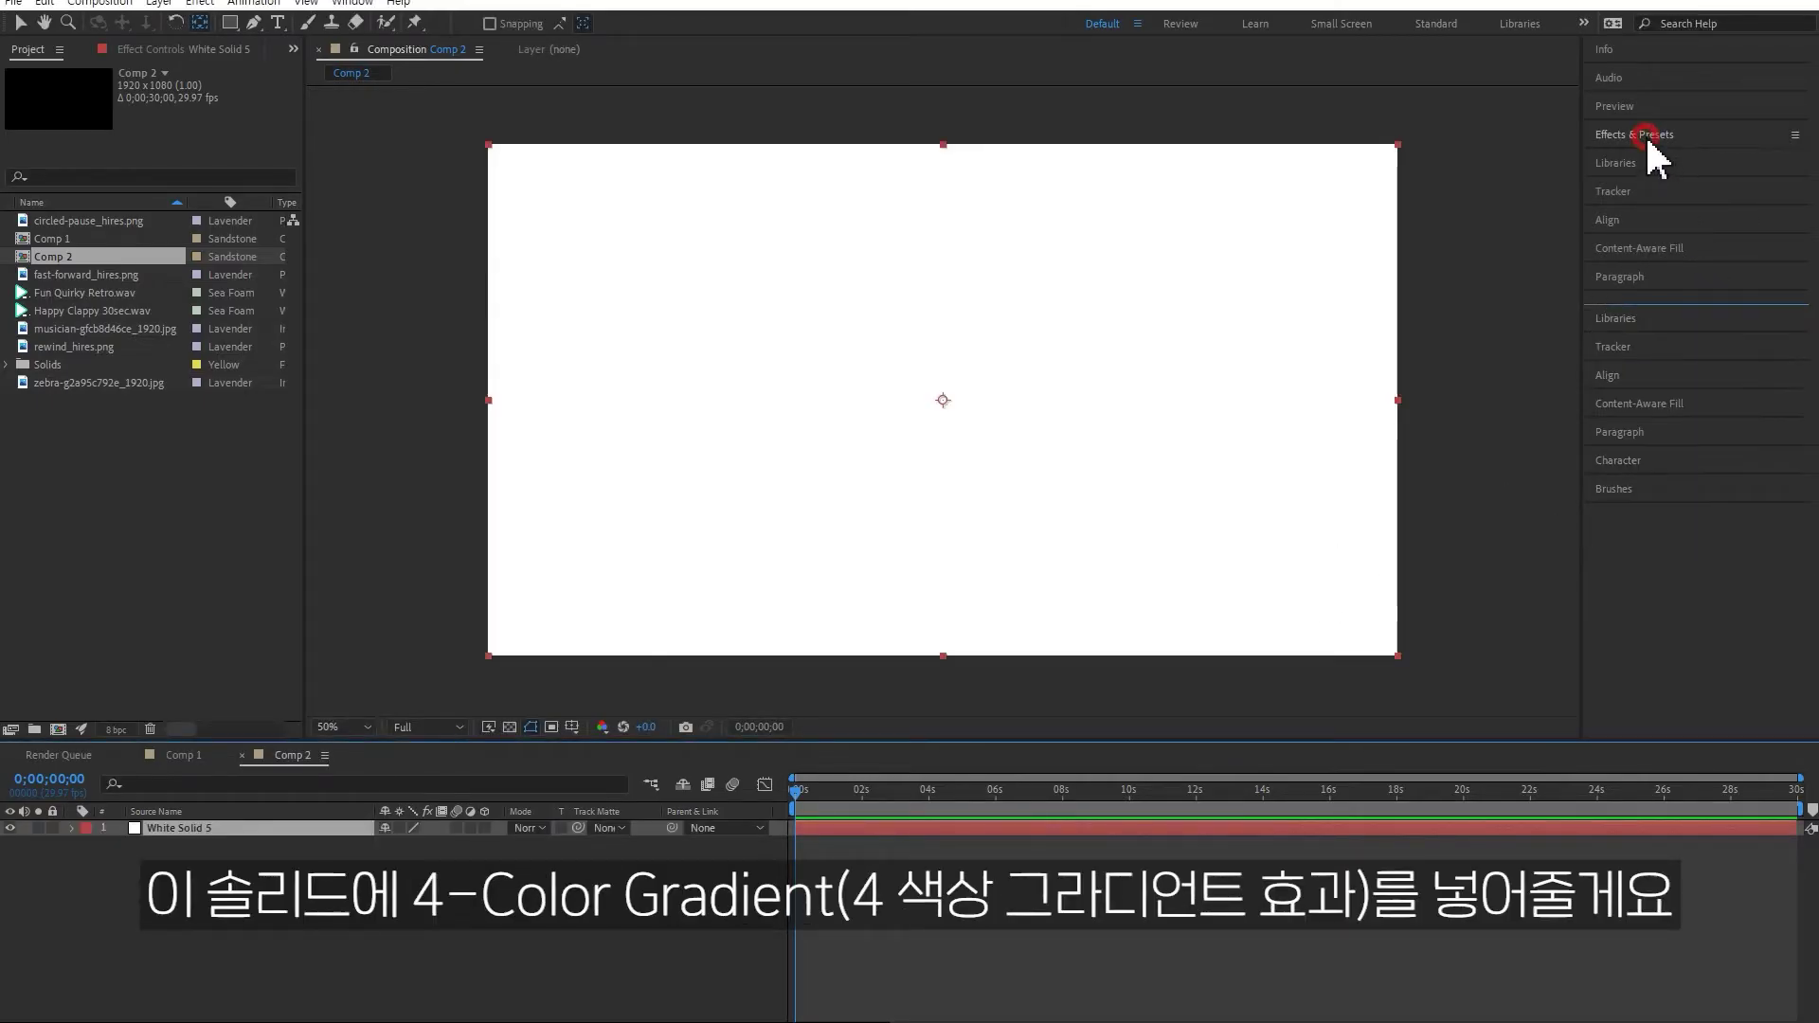
text(4-)
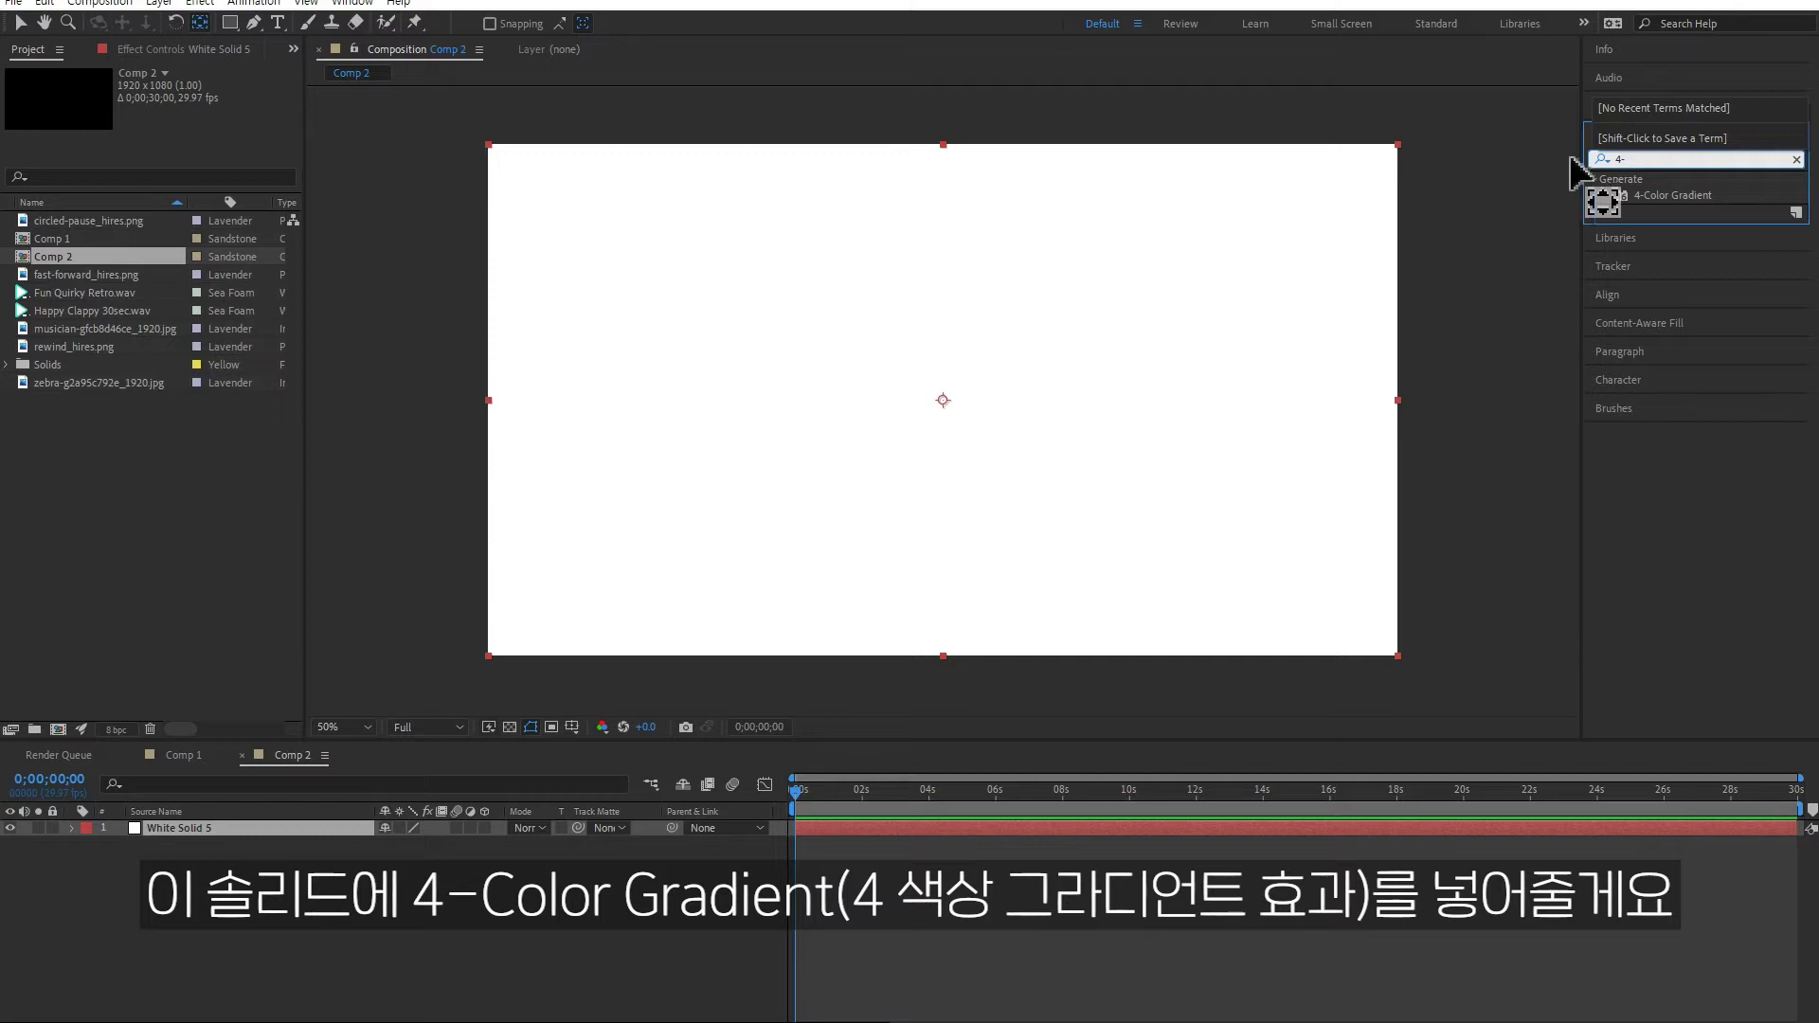
double_click(1694, 196)
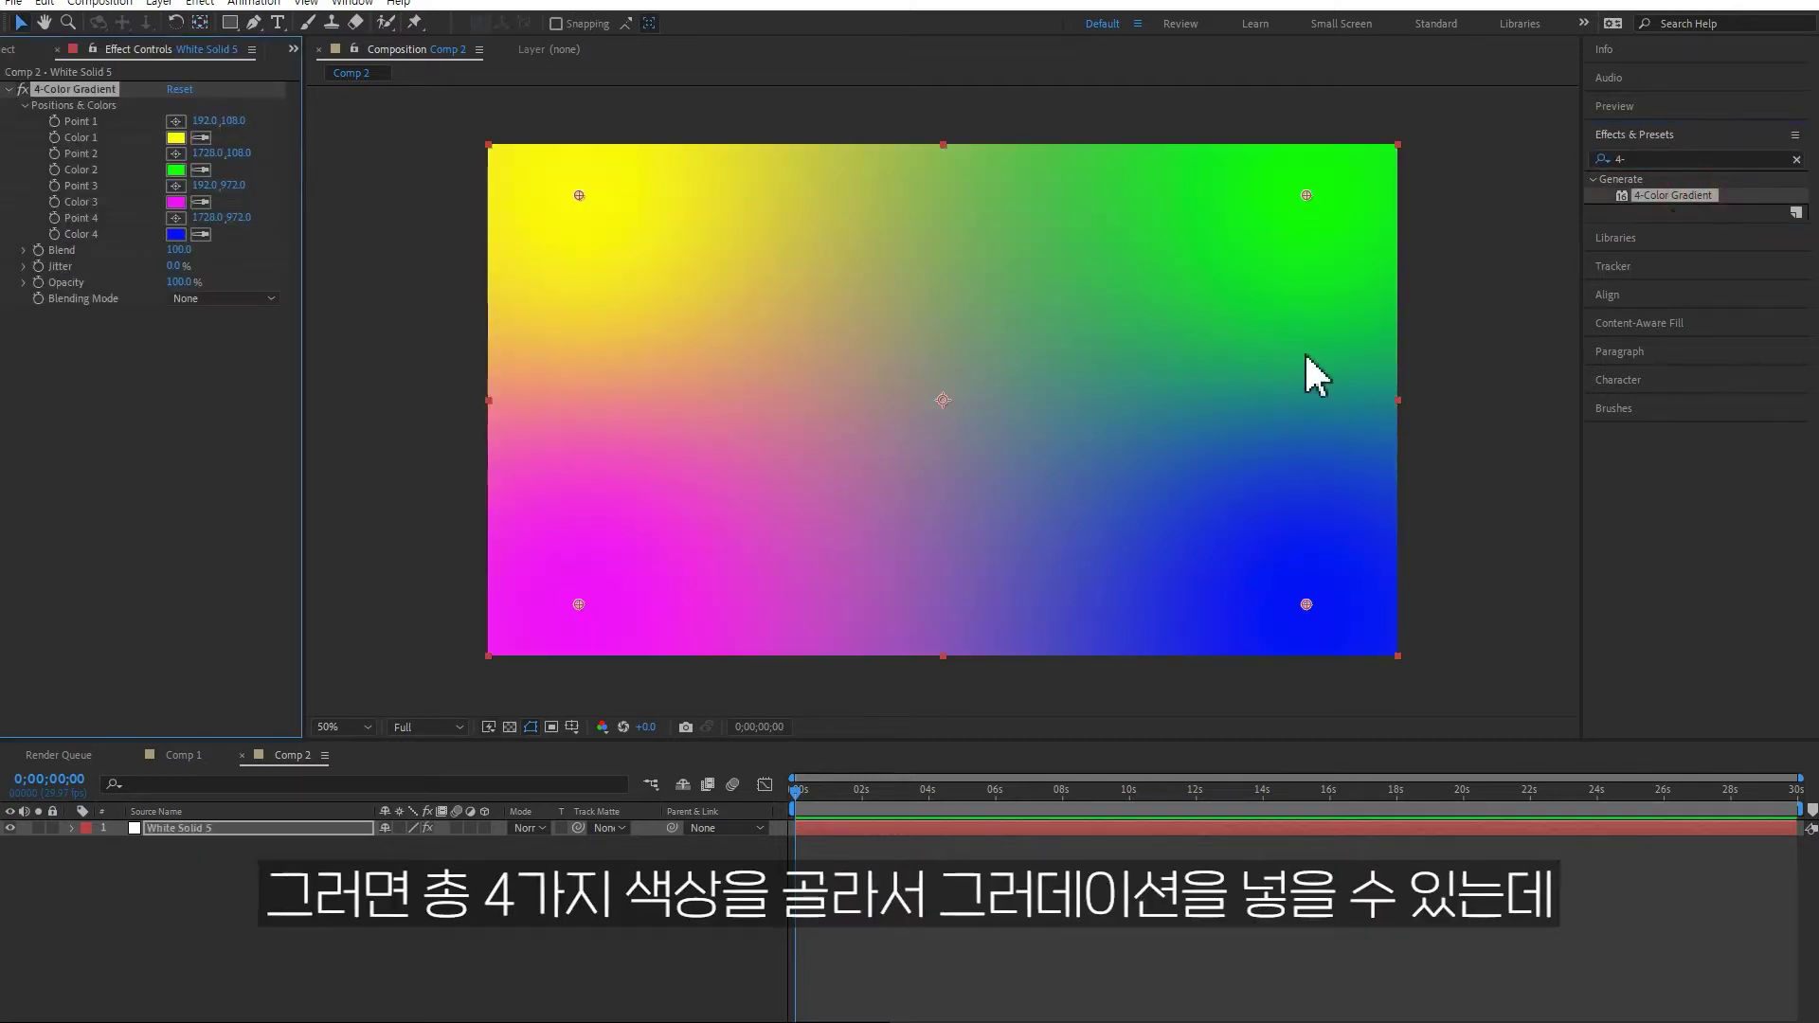
Set gradient Color 1 to soft lavender and Color 2 to light pinkish purple
click(175, 137)
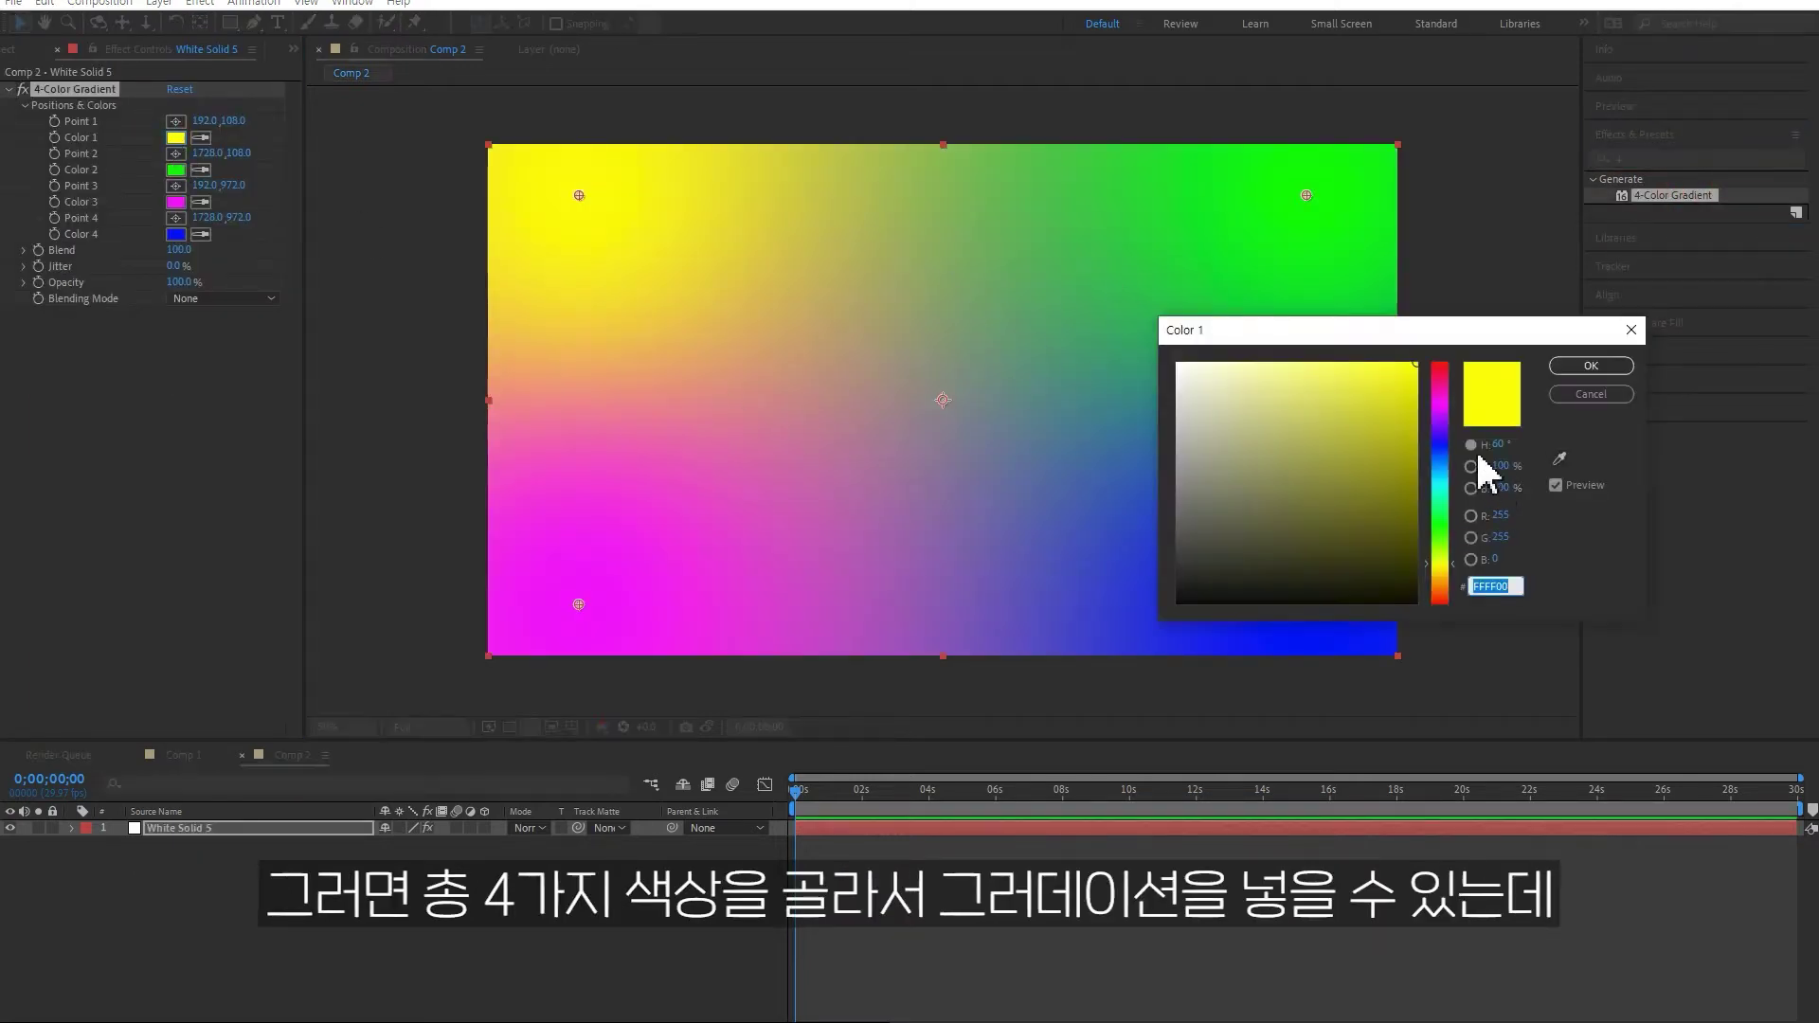
click(1439, 432)
drag(1299, 418, 1296, 351)
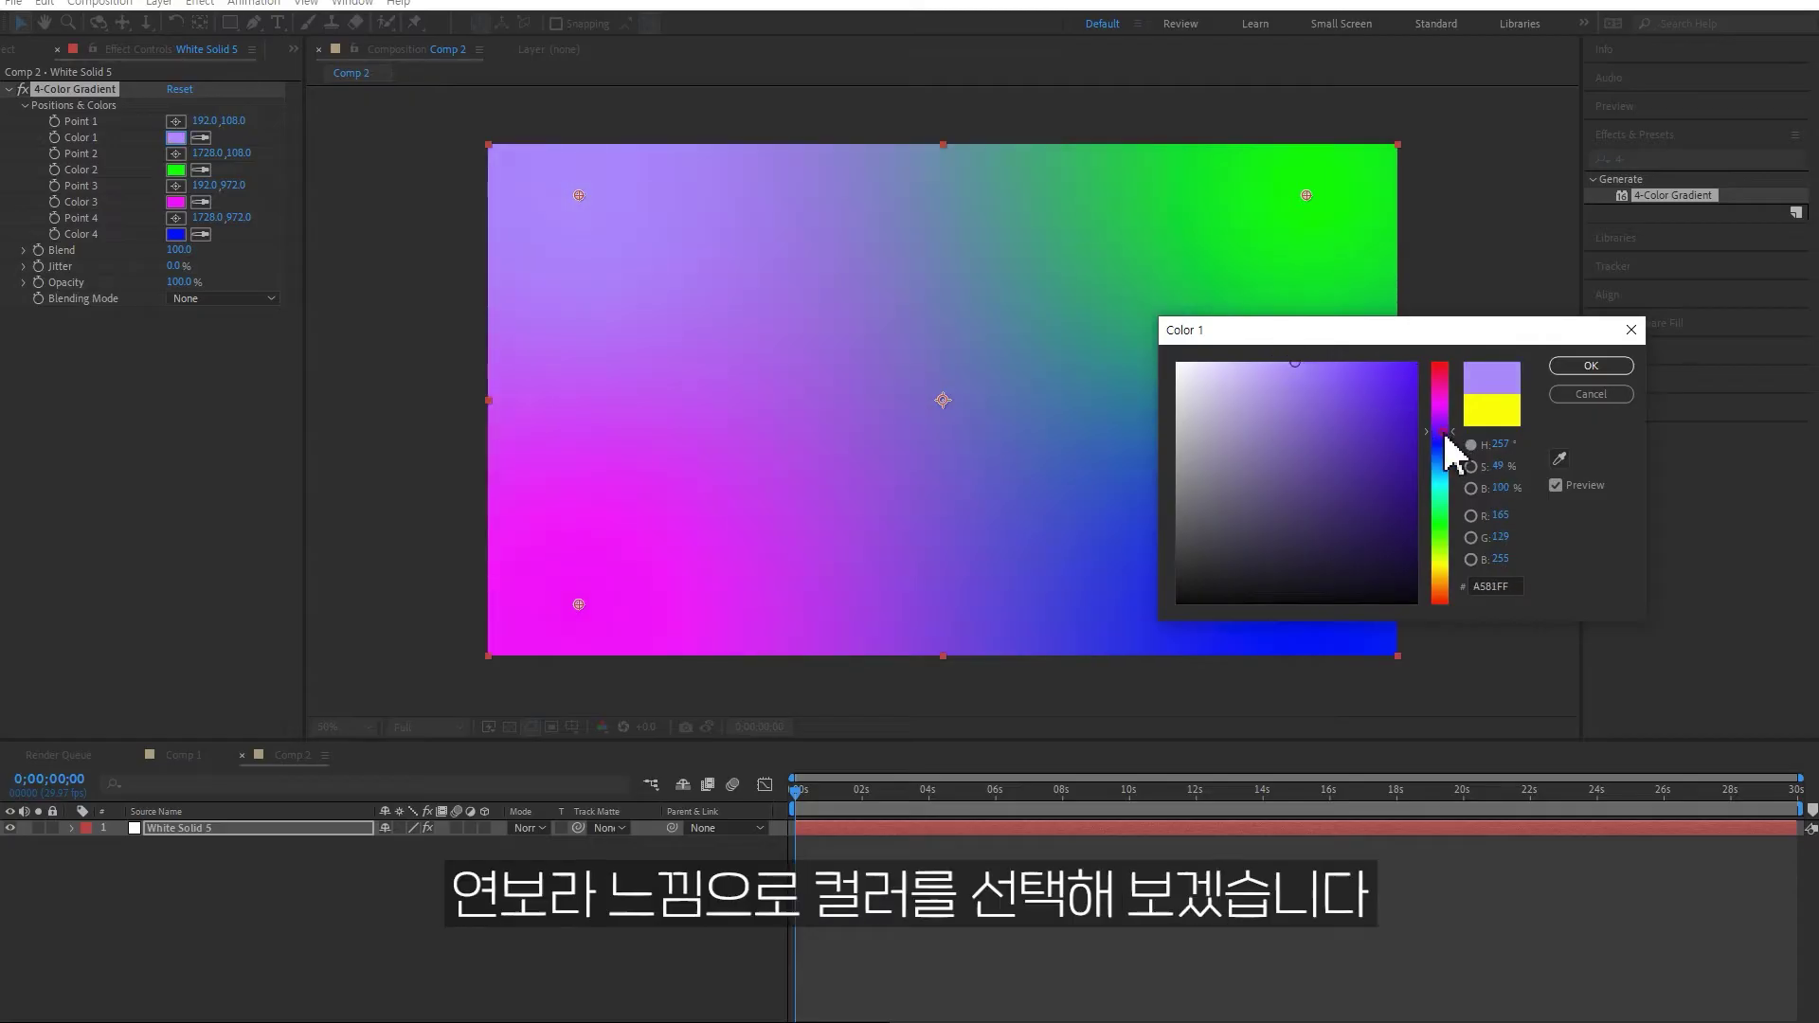
click(1591, 366)
click(175, 169)
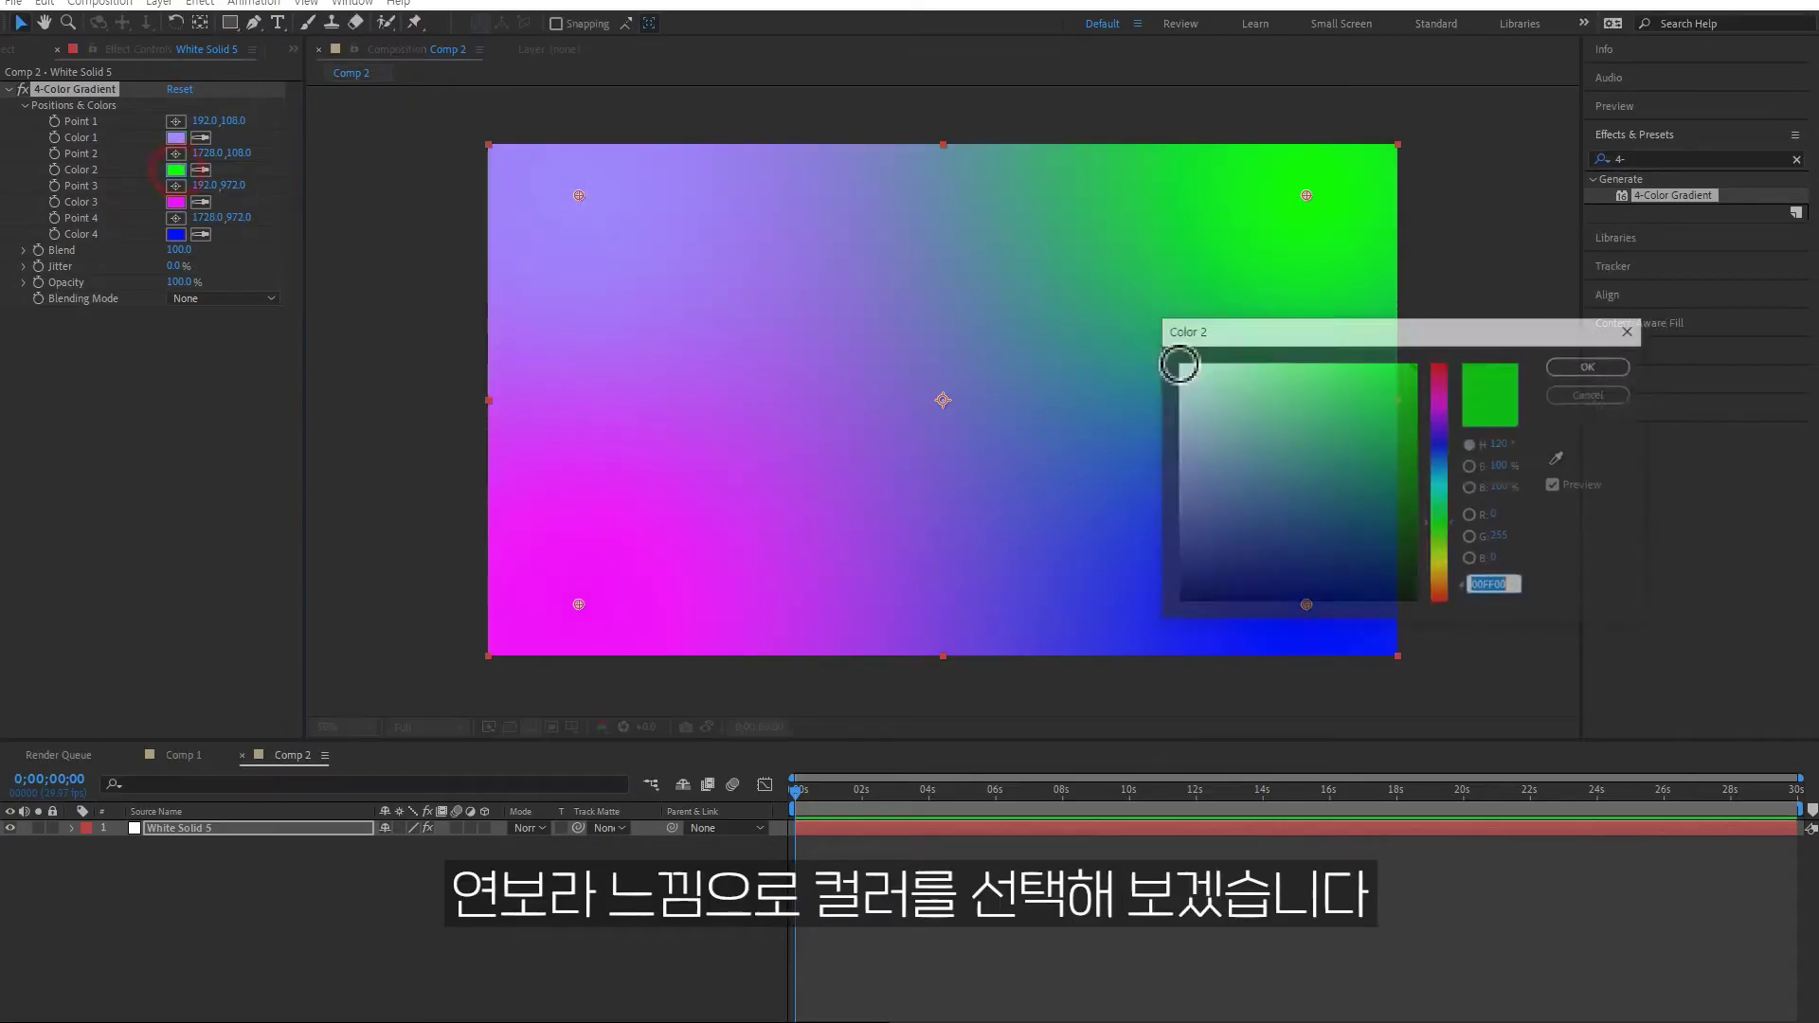
click(1441, 412)
drag(1344, 373, 1297, 327)
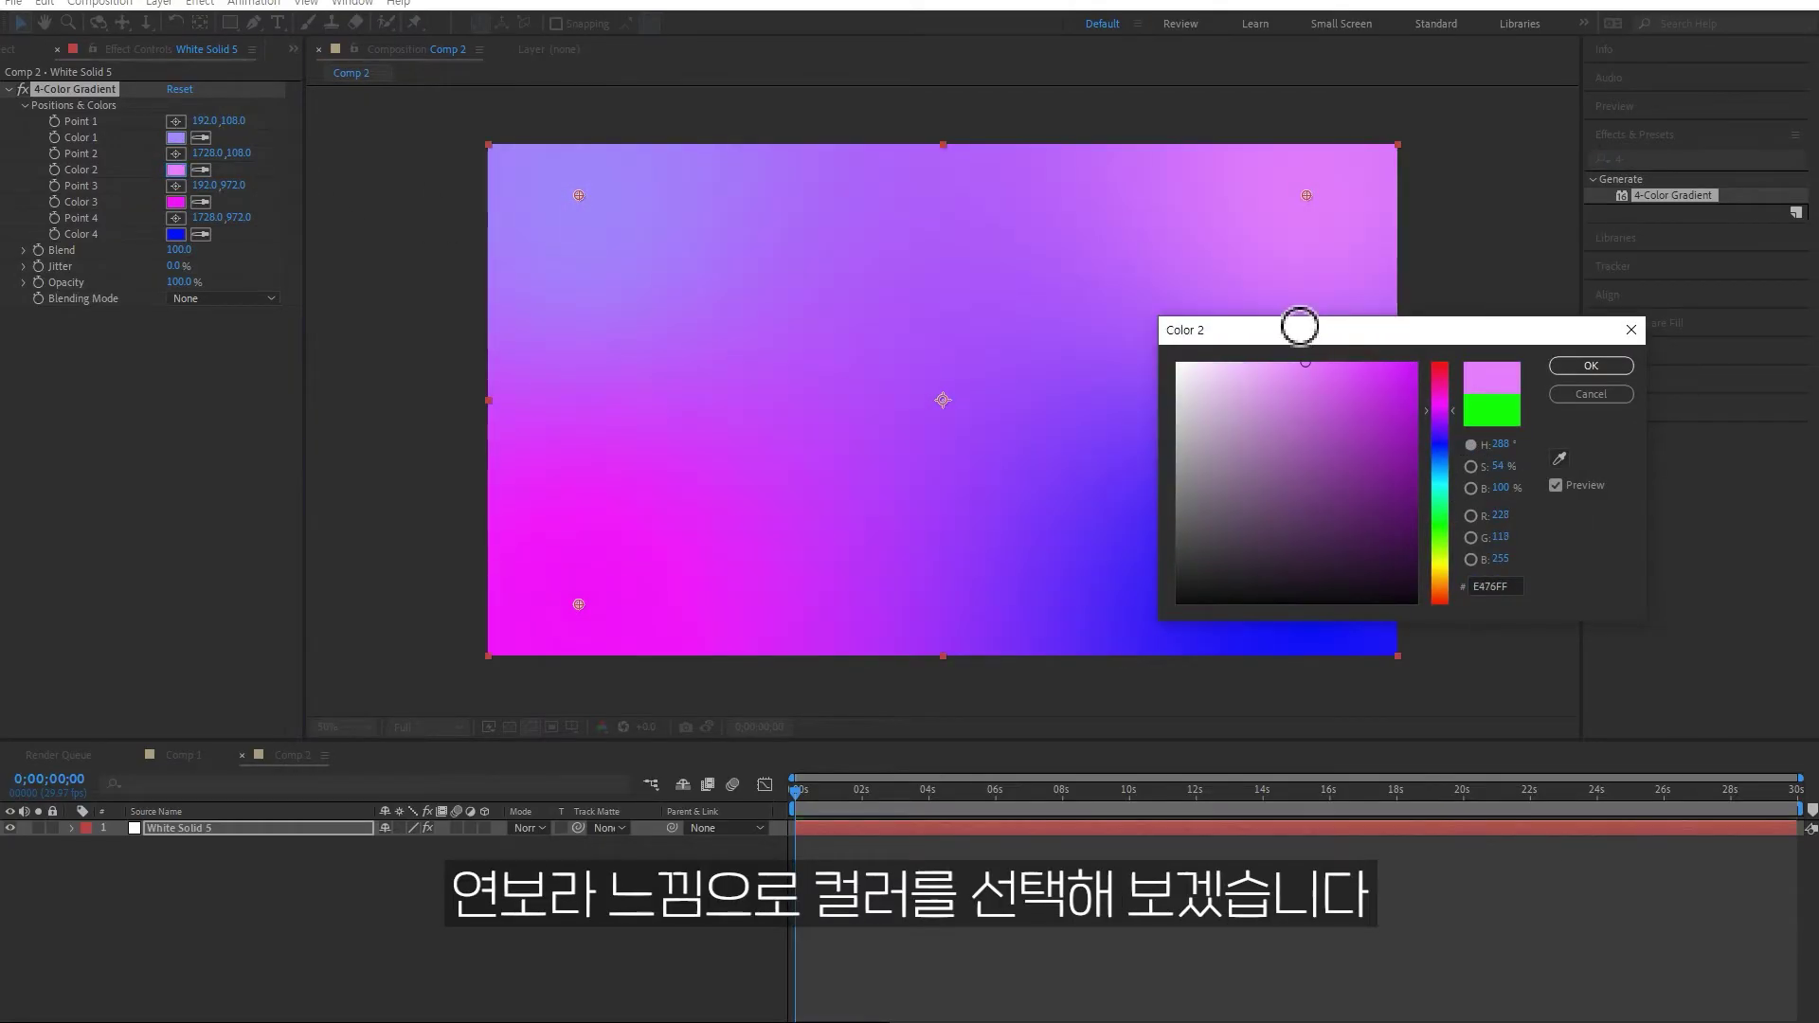
click(1591, 366)
Set gradient Color 3 to periwinkle blue and Color 4 to soft violet
click(176, 202)
click(1439, 434)
drag(1299, 412, 1313, 363)
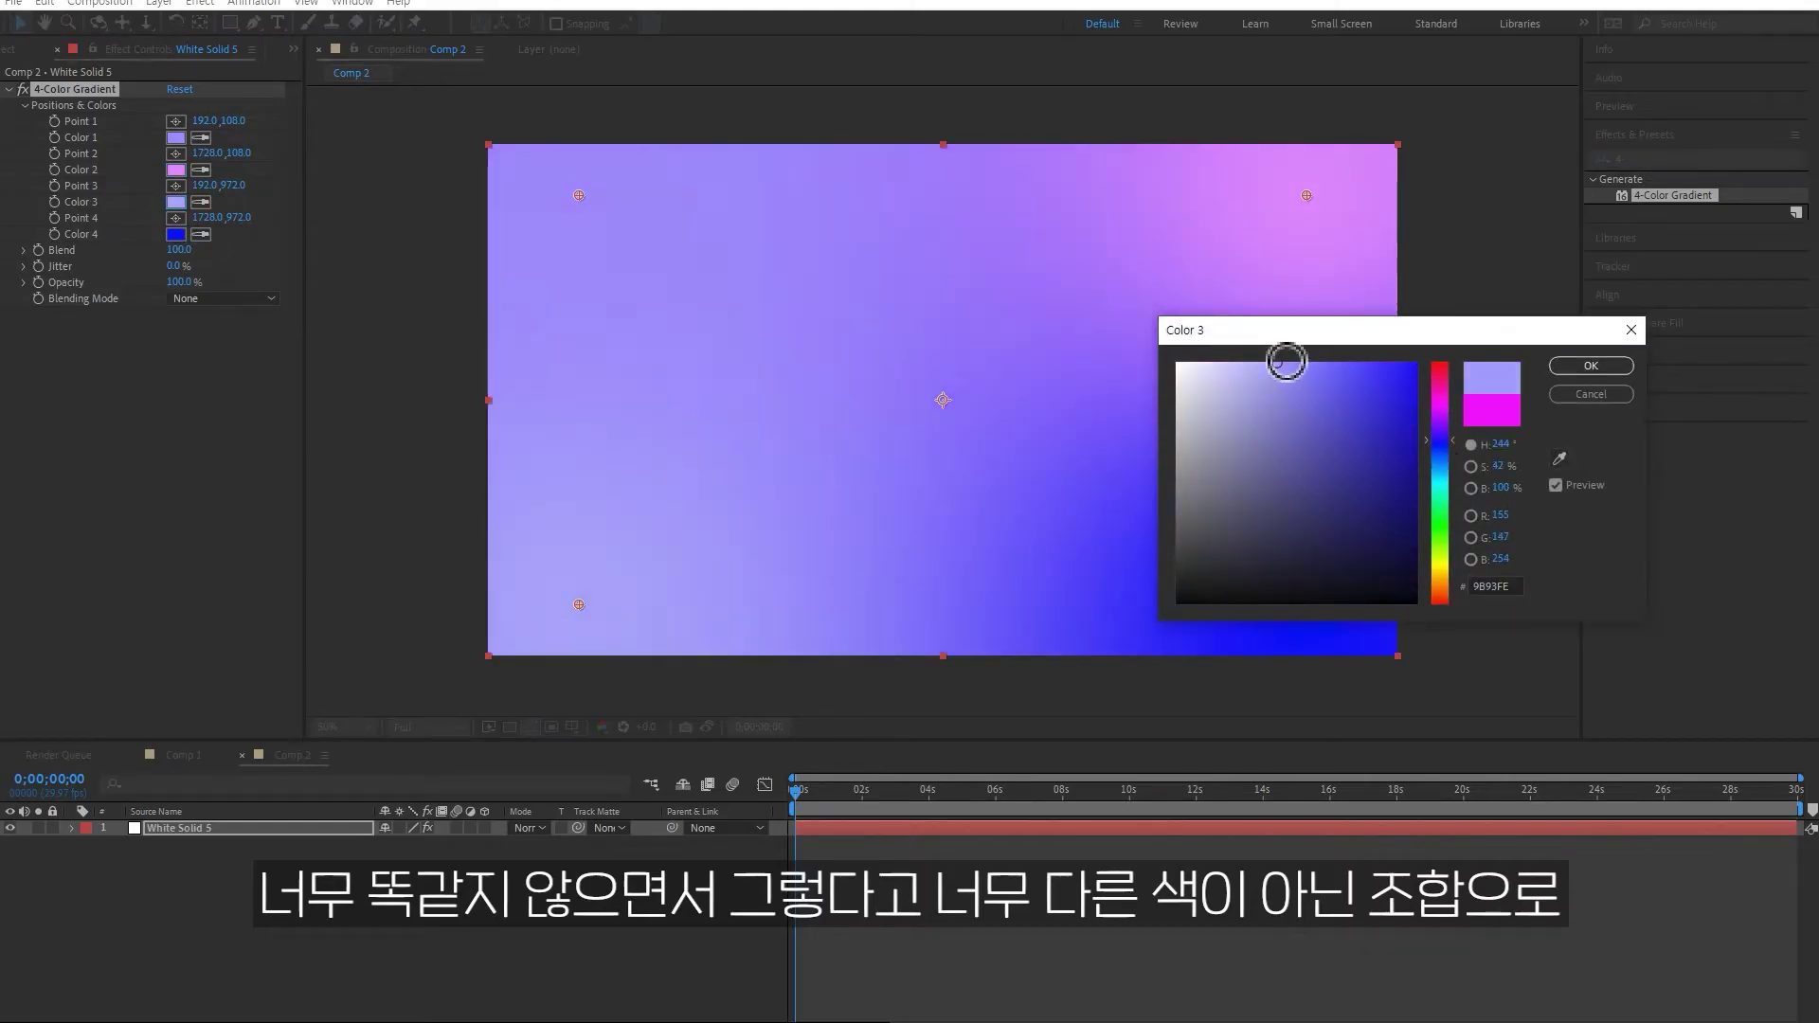
click(1591, 368)
click(175, 234)
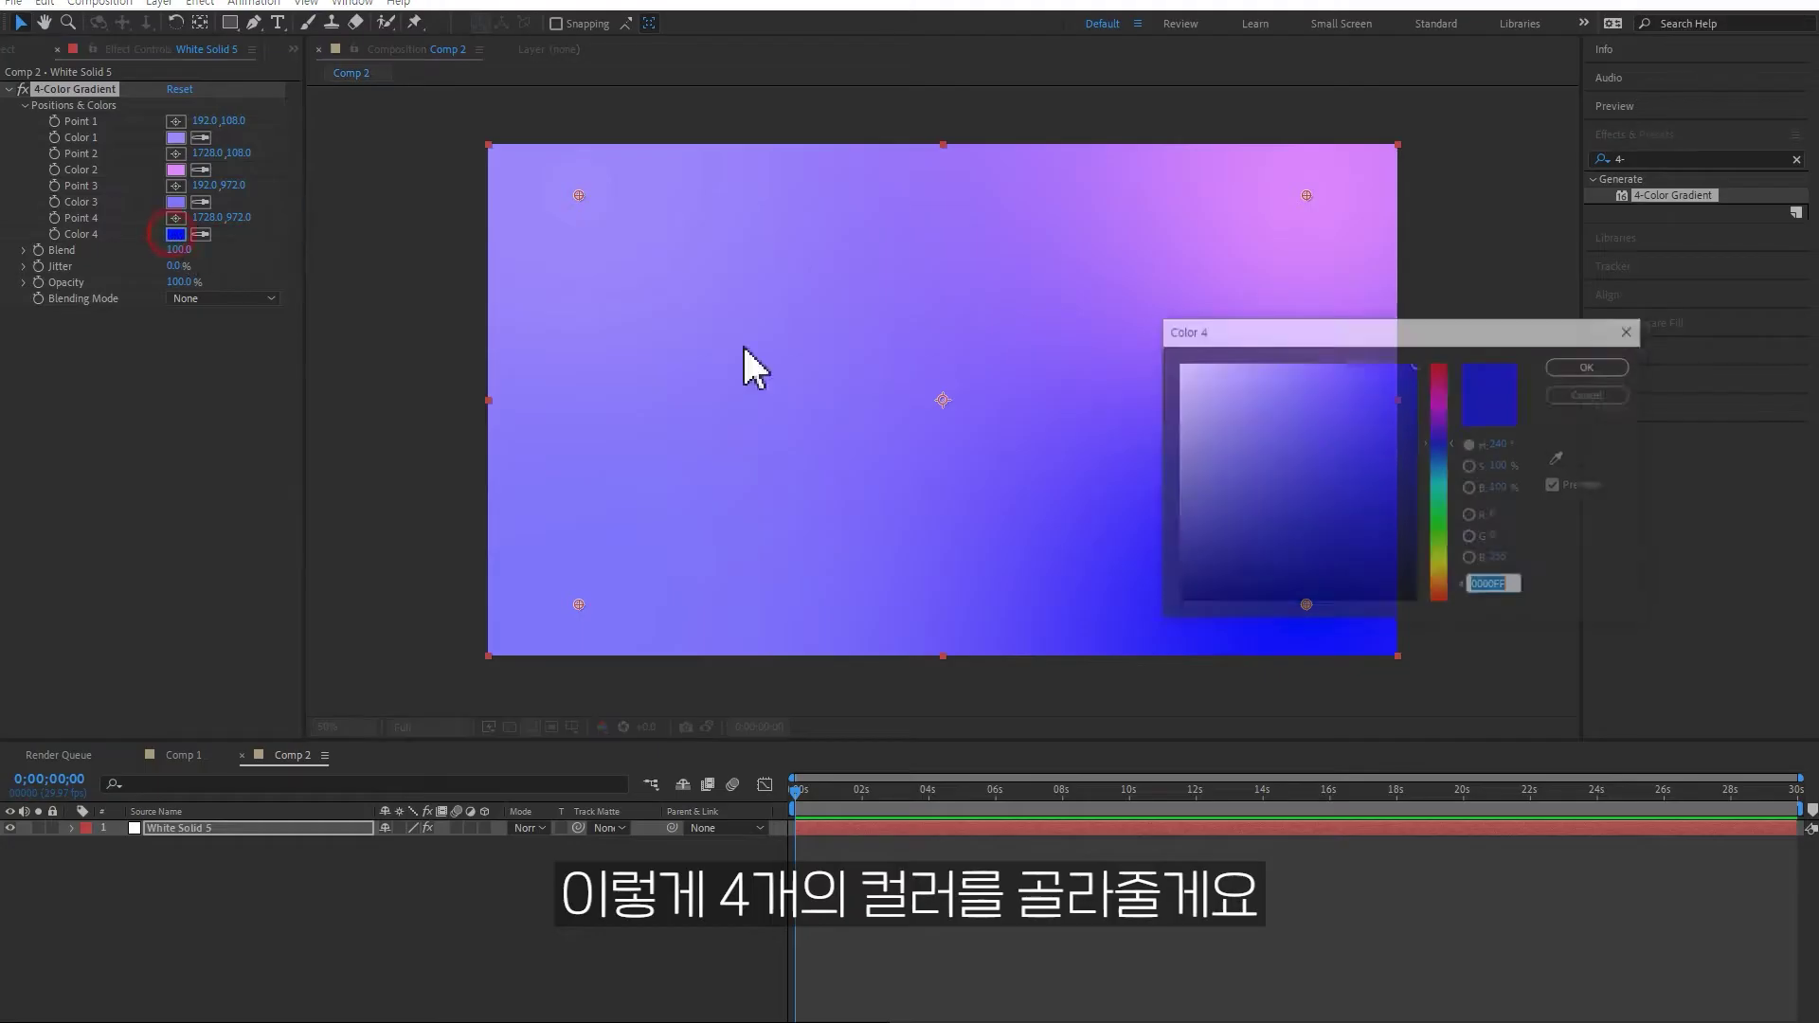
click(1441, 417)
drag(1286, 366, 1323, 376)
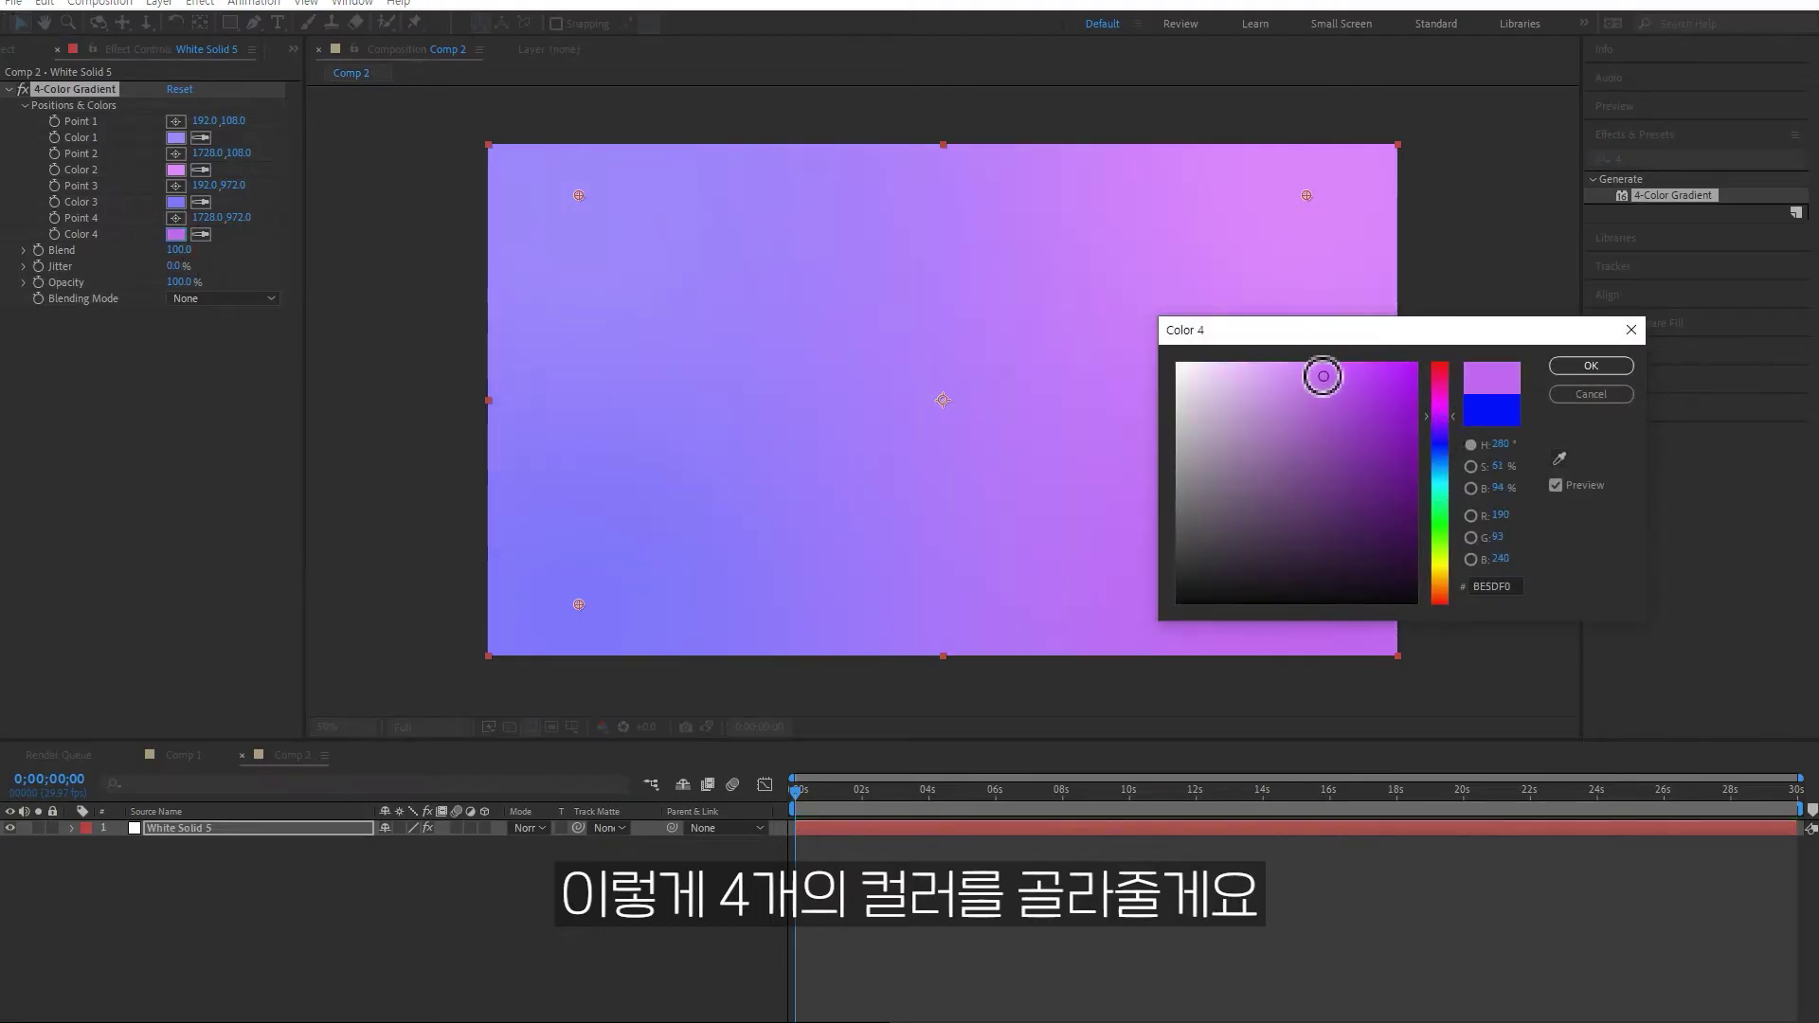
drag(1441, 417, 1441, 423)
click(1591, 366)
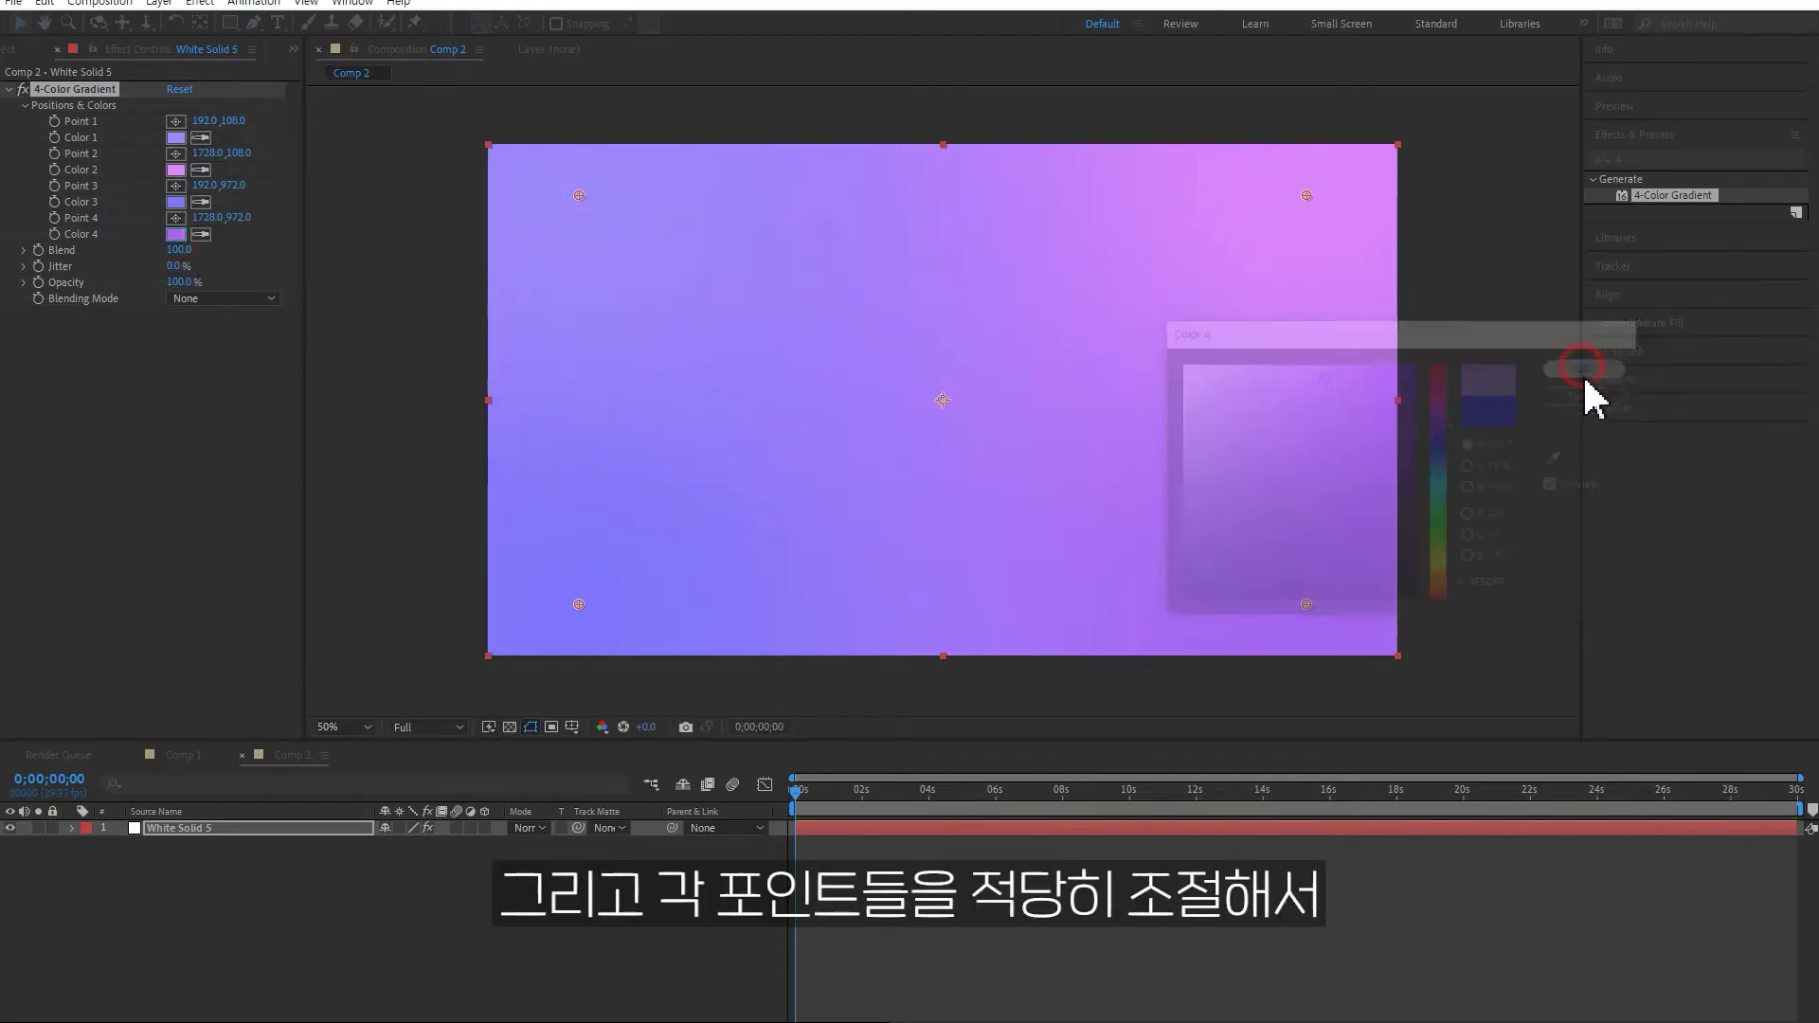
Drag all four gradient points outward beyond the frame edges
drag(1307, 195, 1315, 126)
drag(1307, 605, 1262, 670)
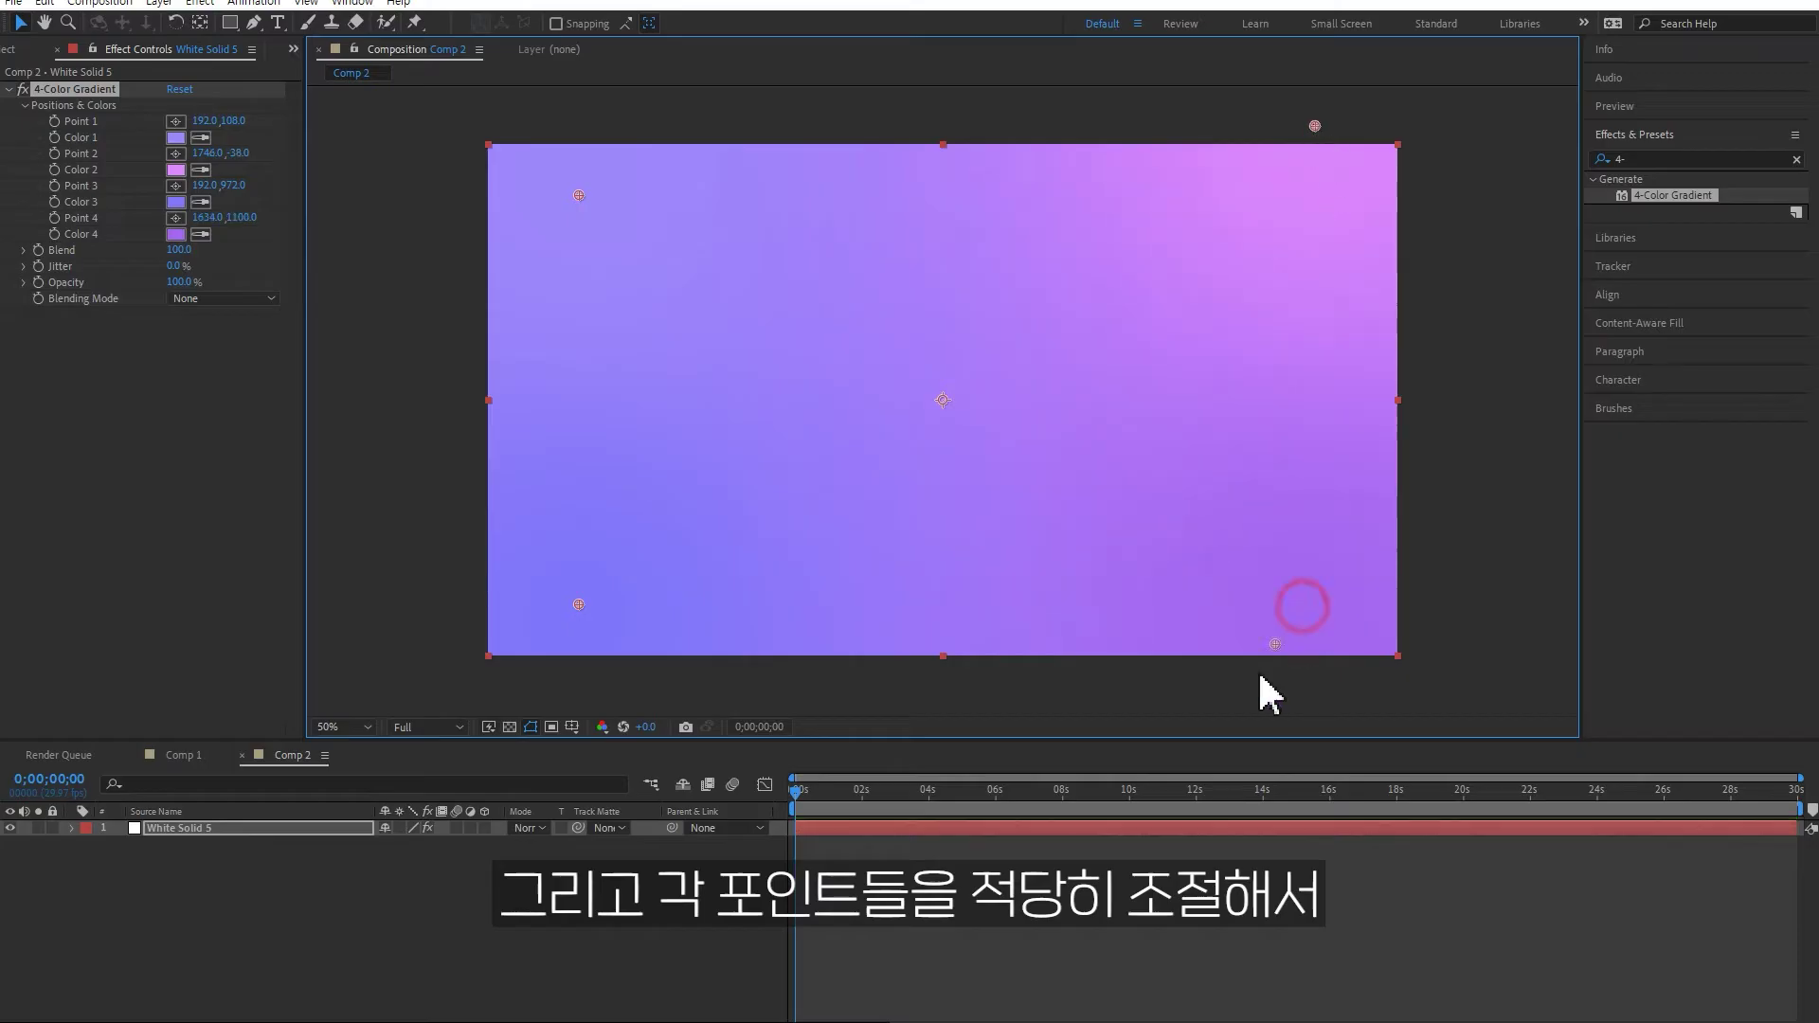
drag(579, 605, 743, 699)
drag(568, 202, 432, 204)
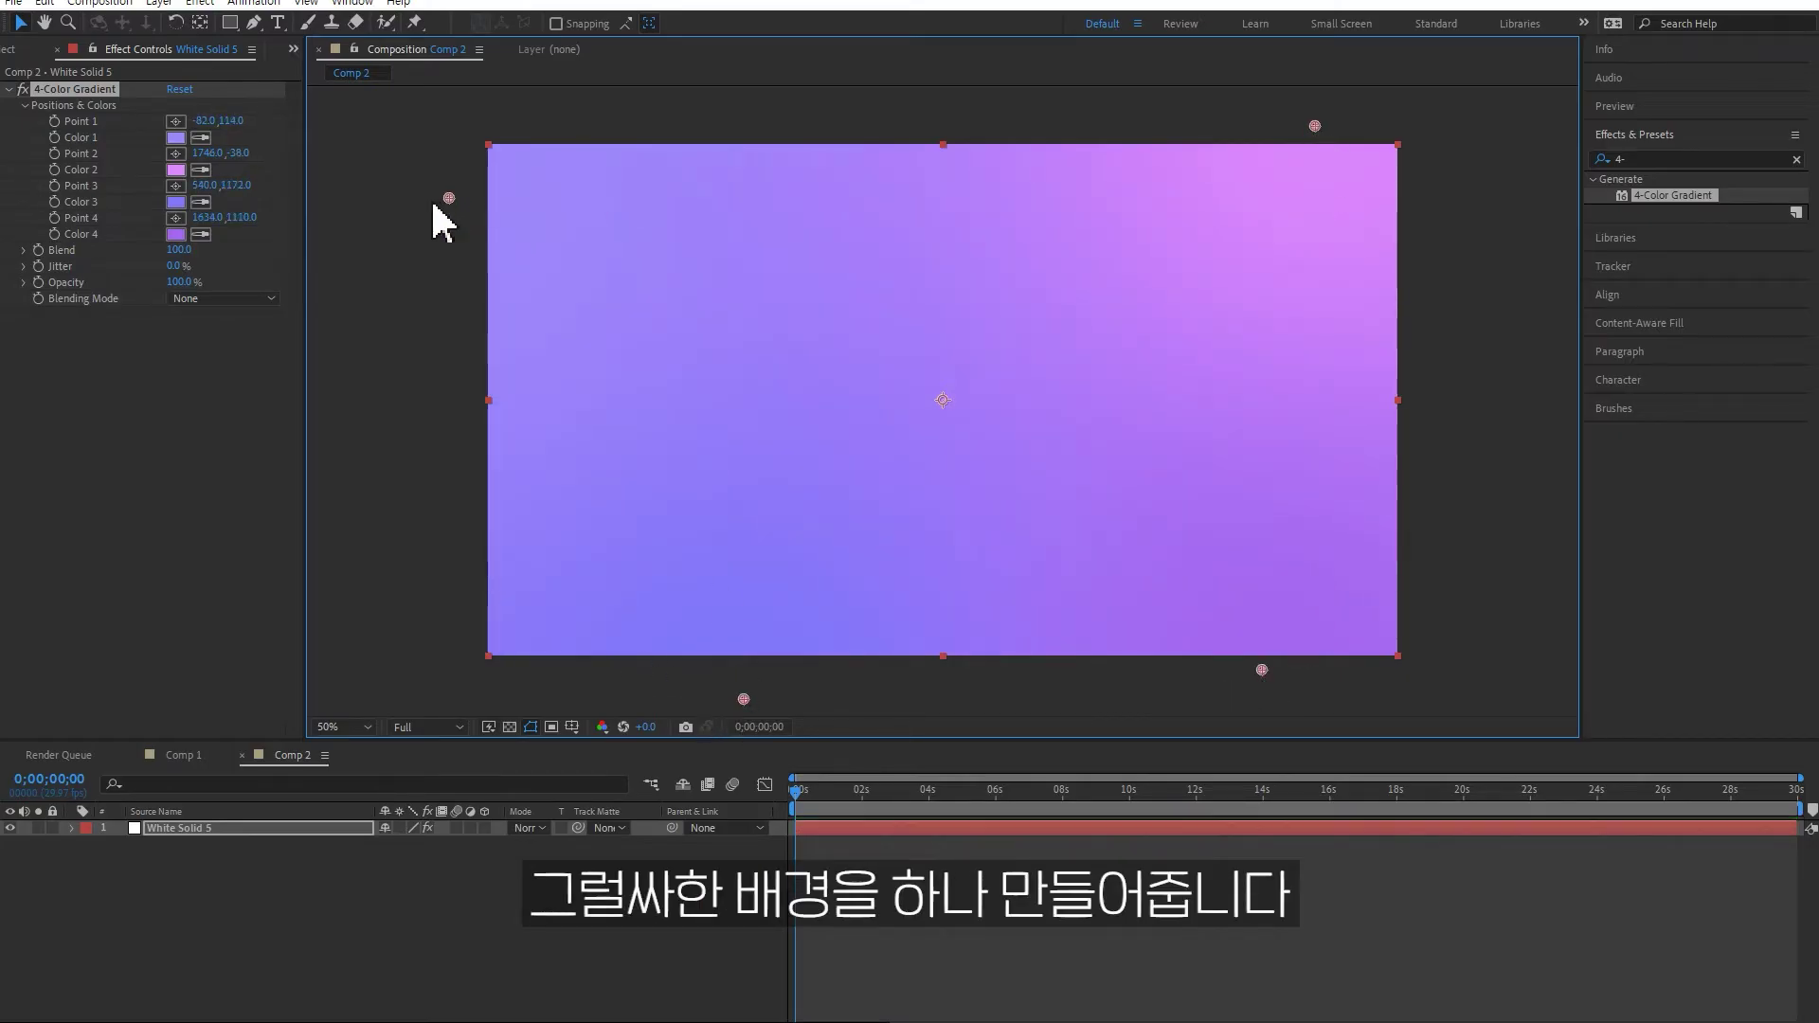
click(706, 905)
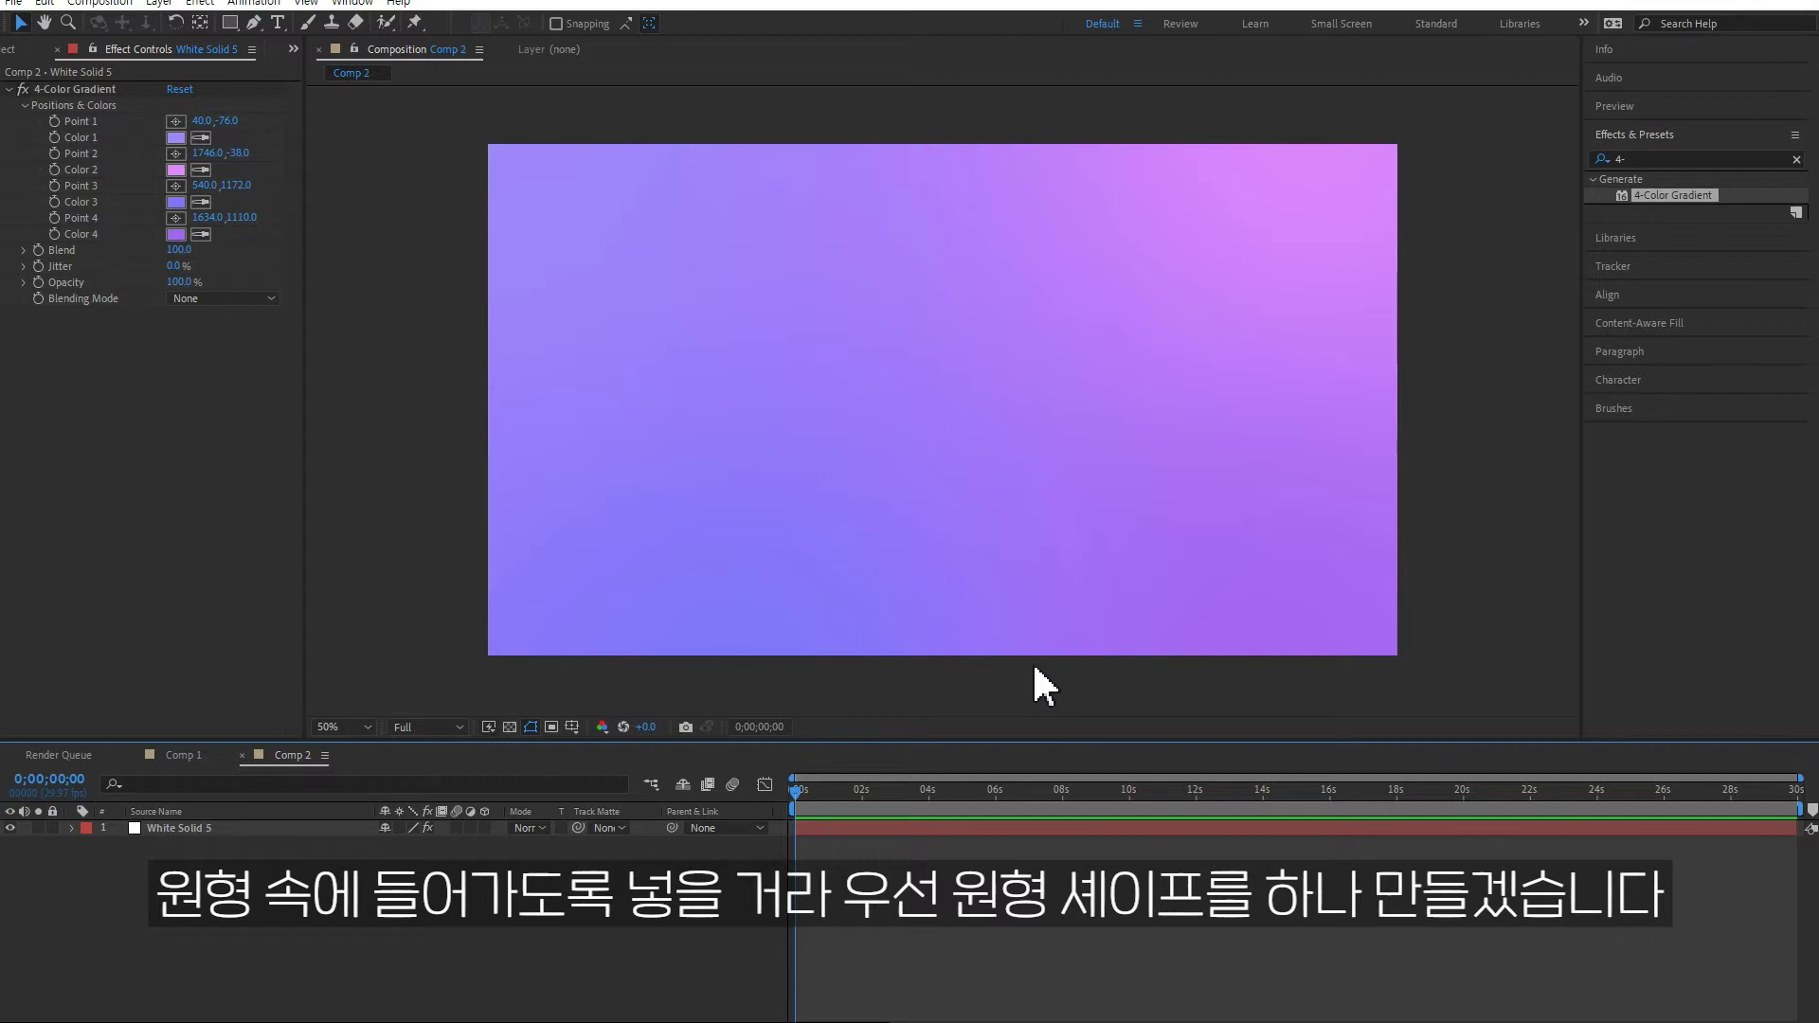
Create a full-frame ellipse shape with white fill and no stroke
click(1042, 683)
drag(229, 21, 312, 66)
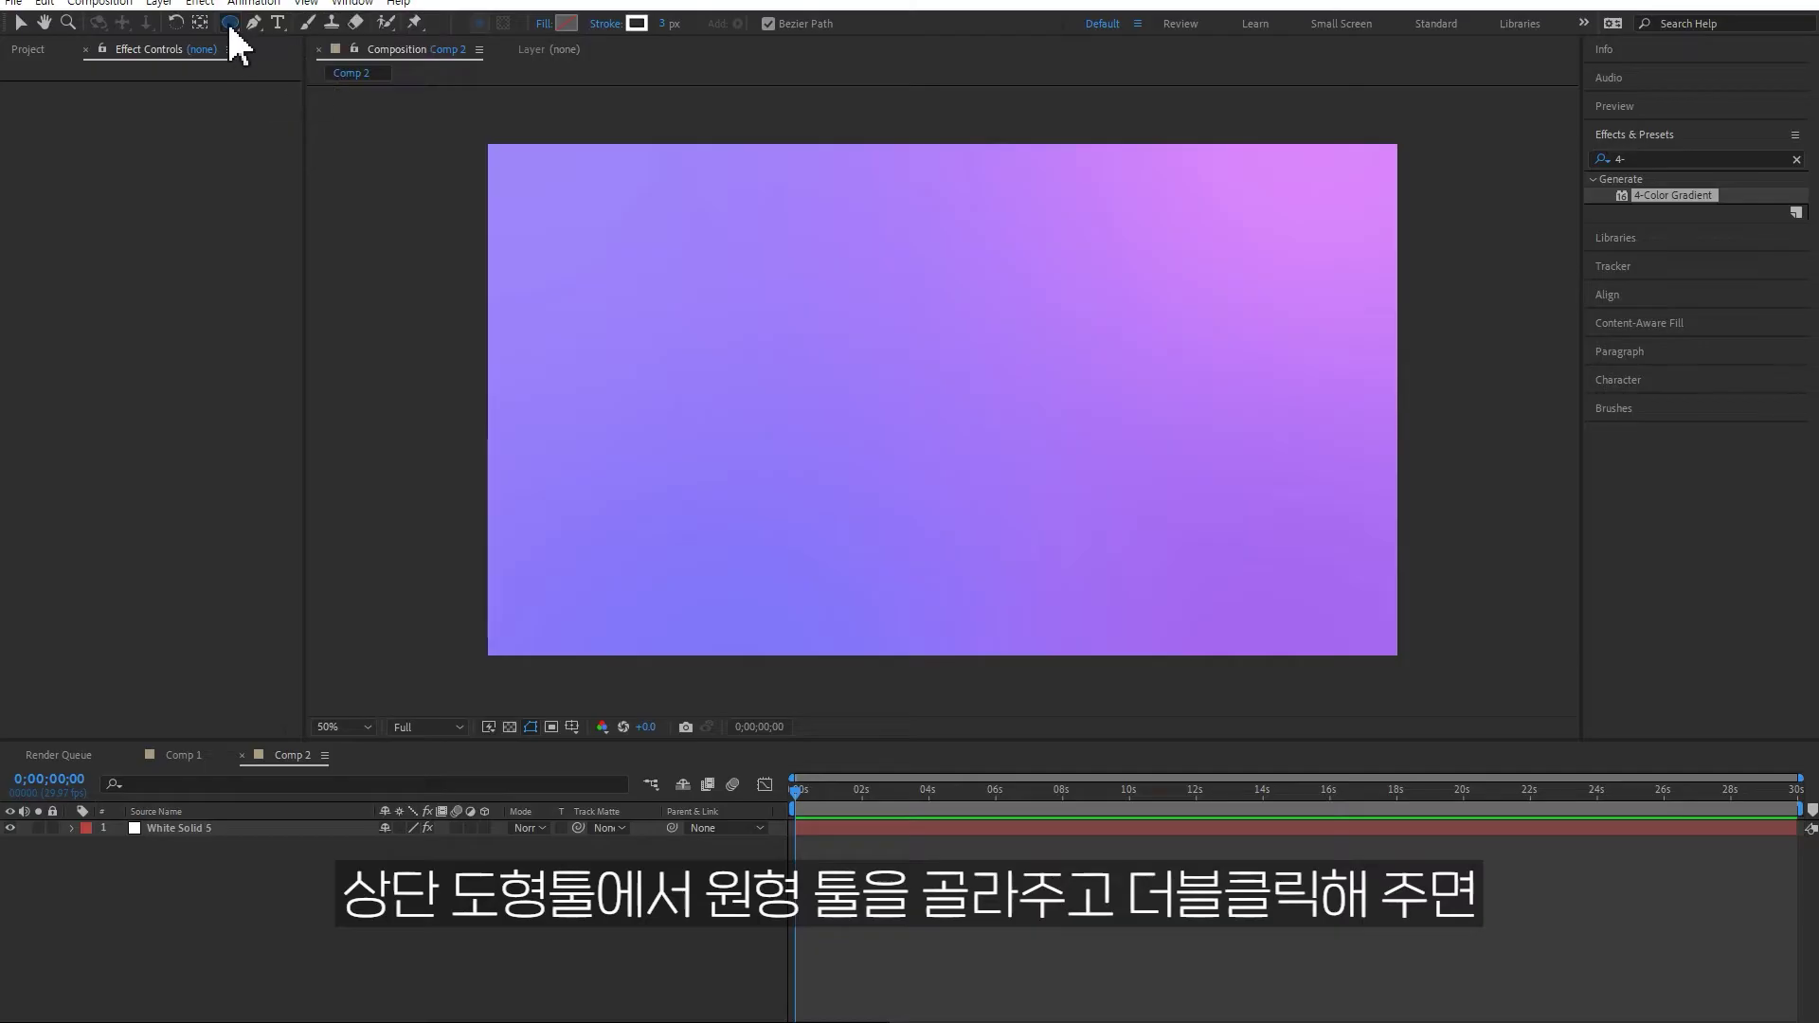
double_click(231, 26)
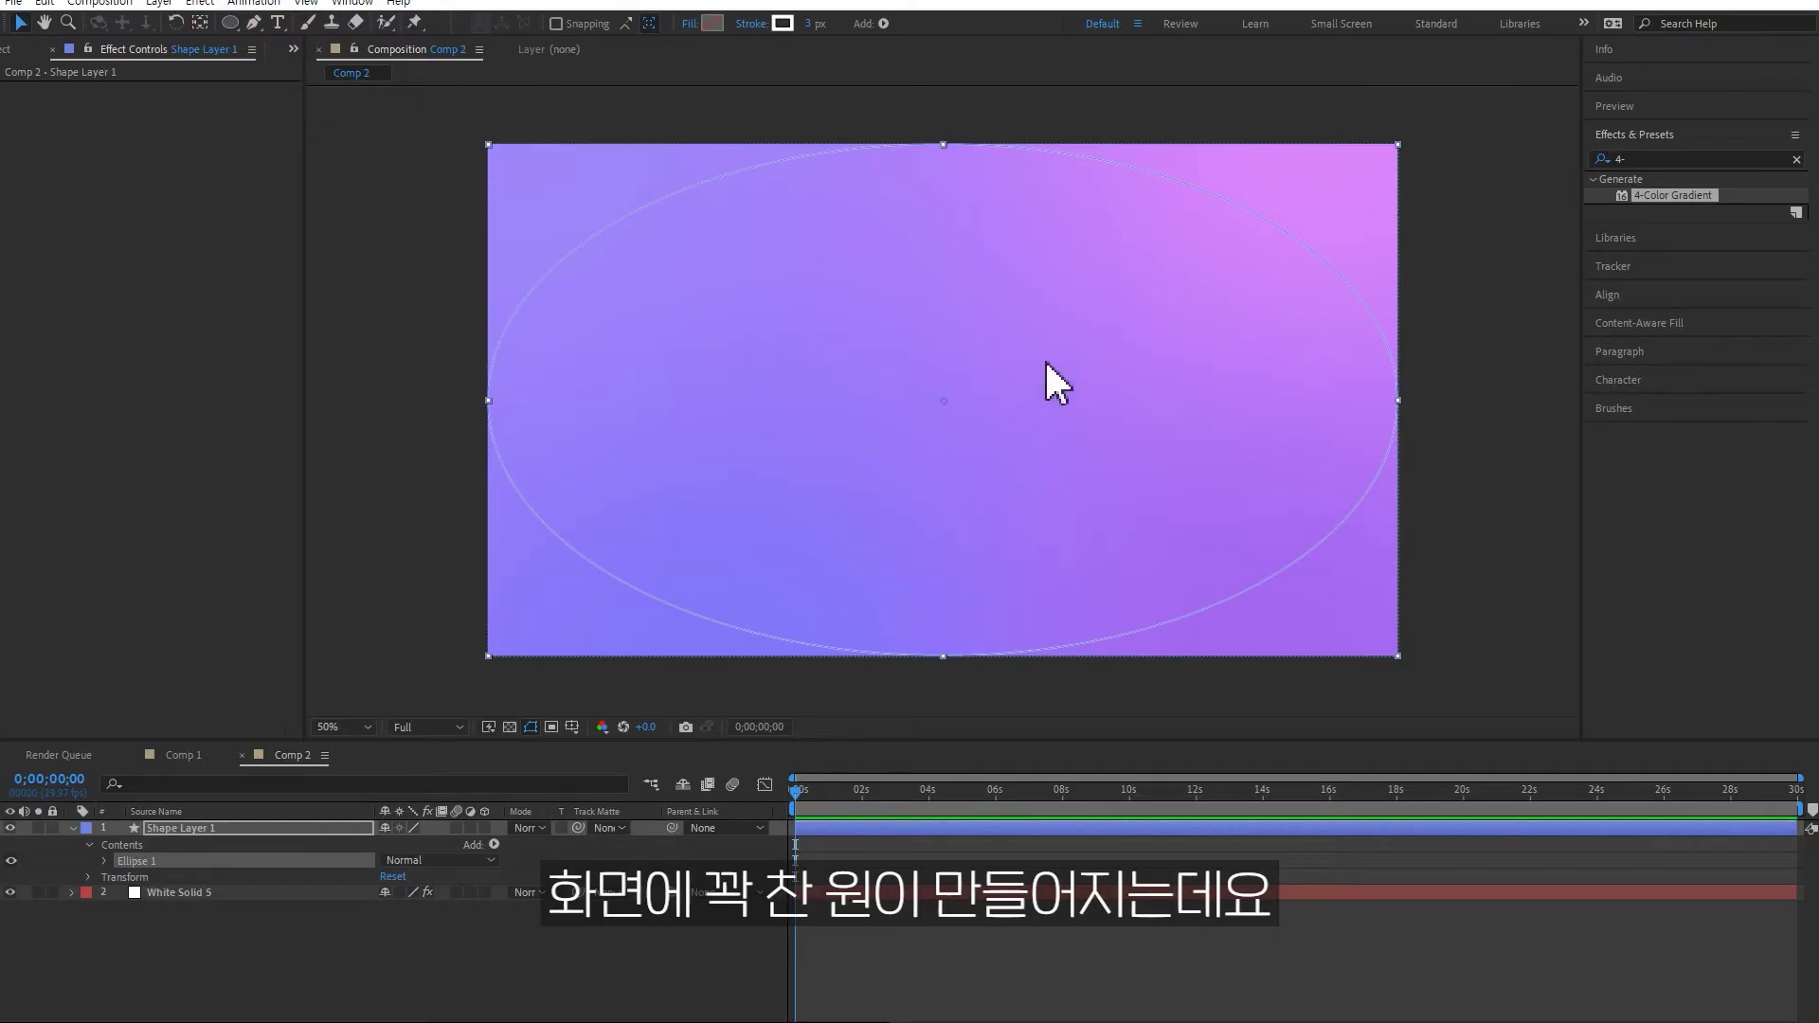
drag(805, 28, 744, 56)
click(709, 24)
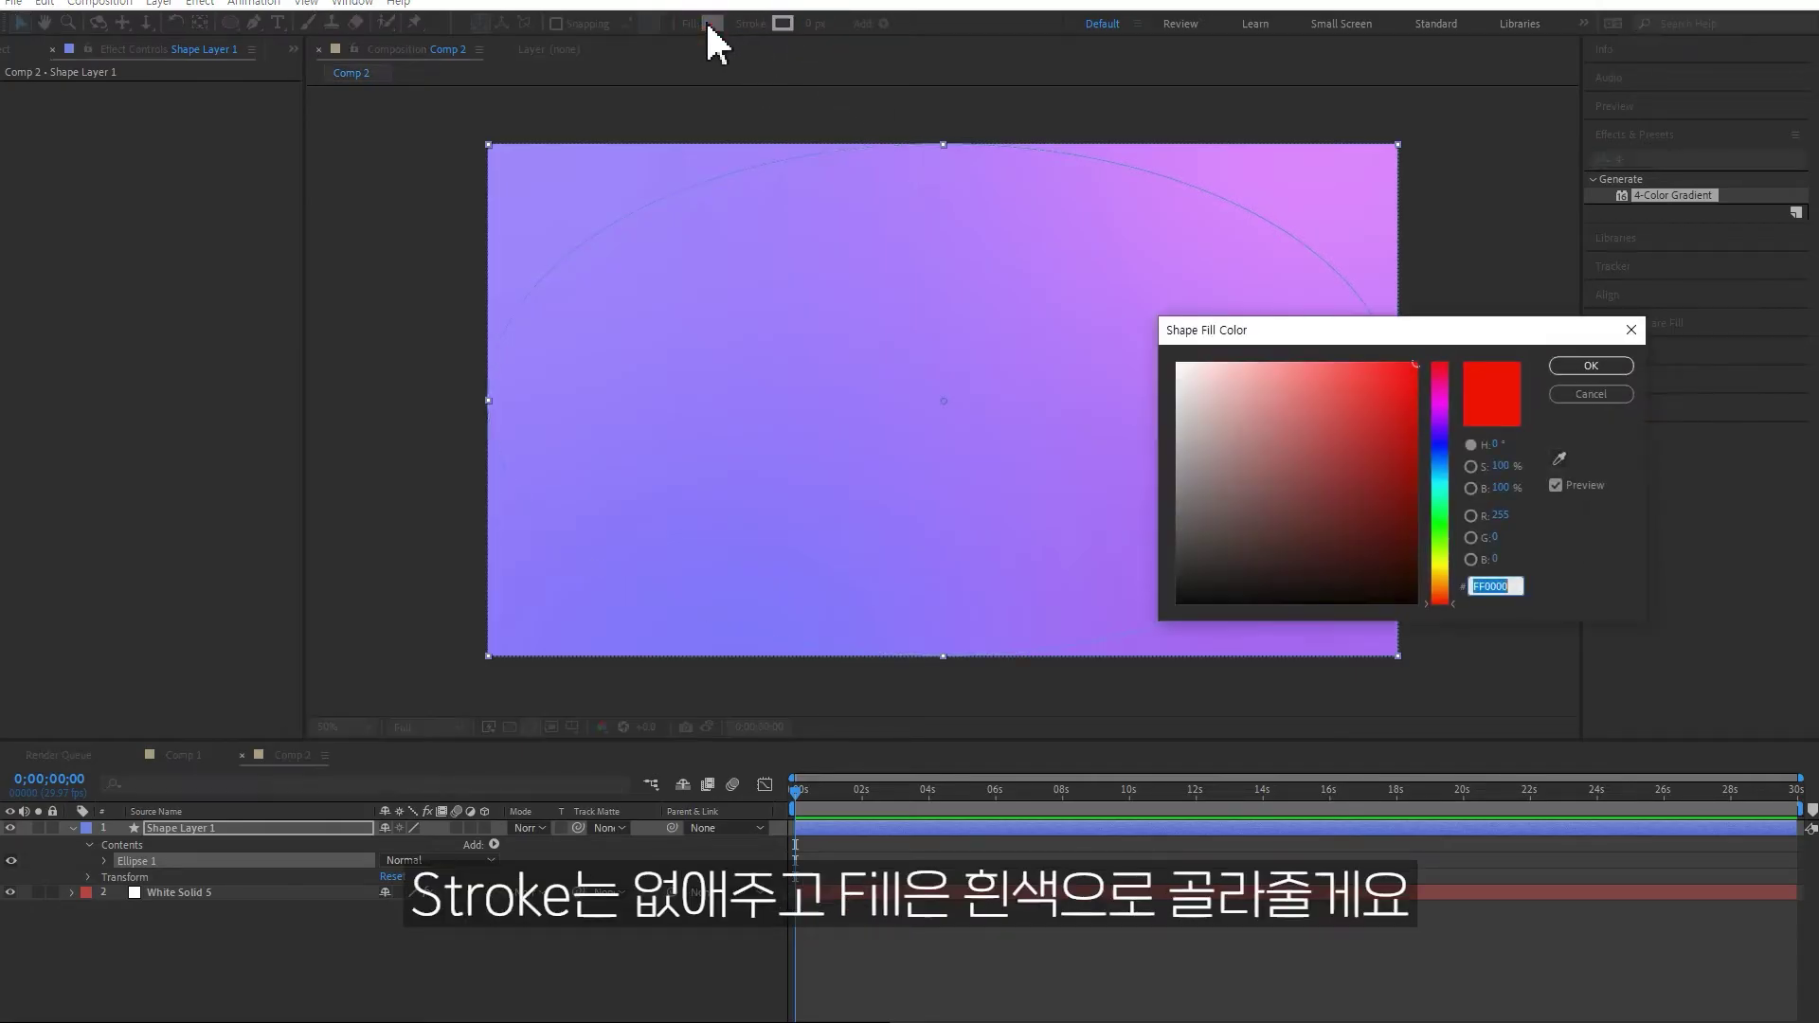
drag(1315, 407, 1096, 312)
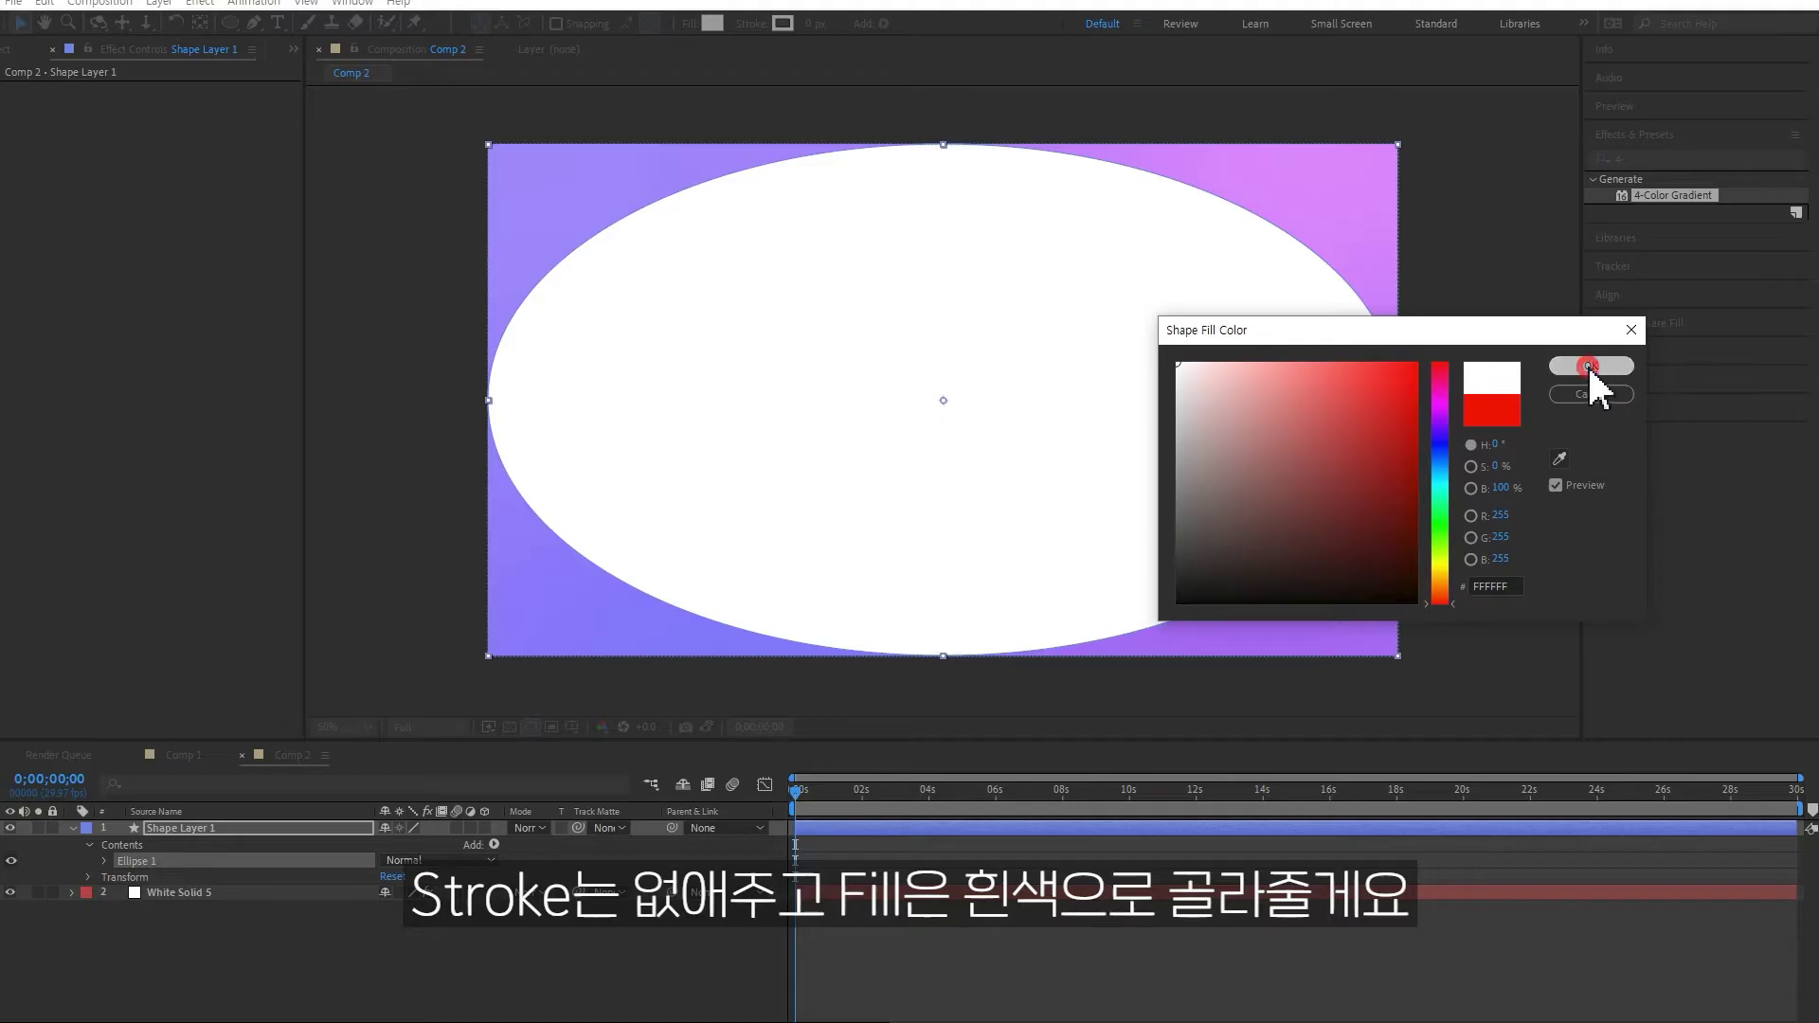
click(1592, 369)
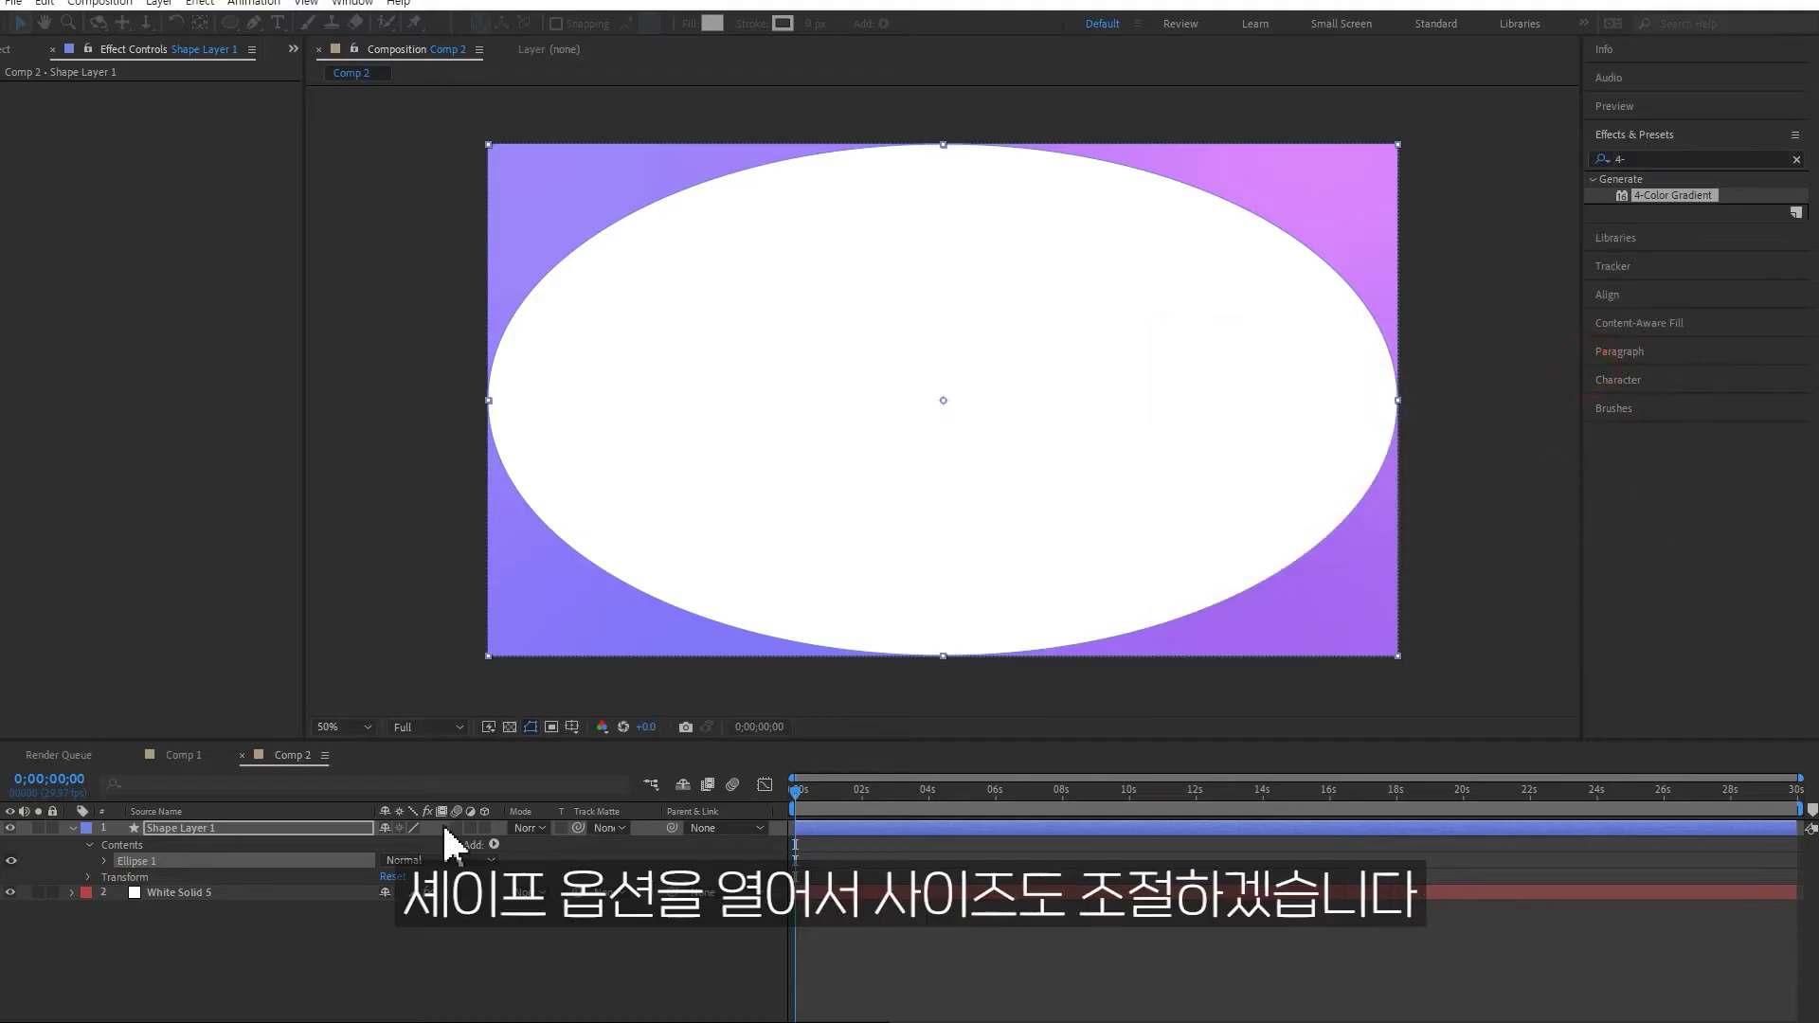
Unlink the Ellipse Path size proportions and set the size to 600 x 600
click(105, 861)
click(118, 876)
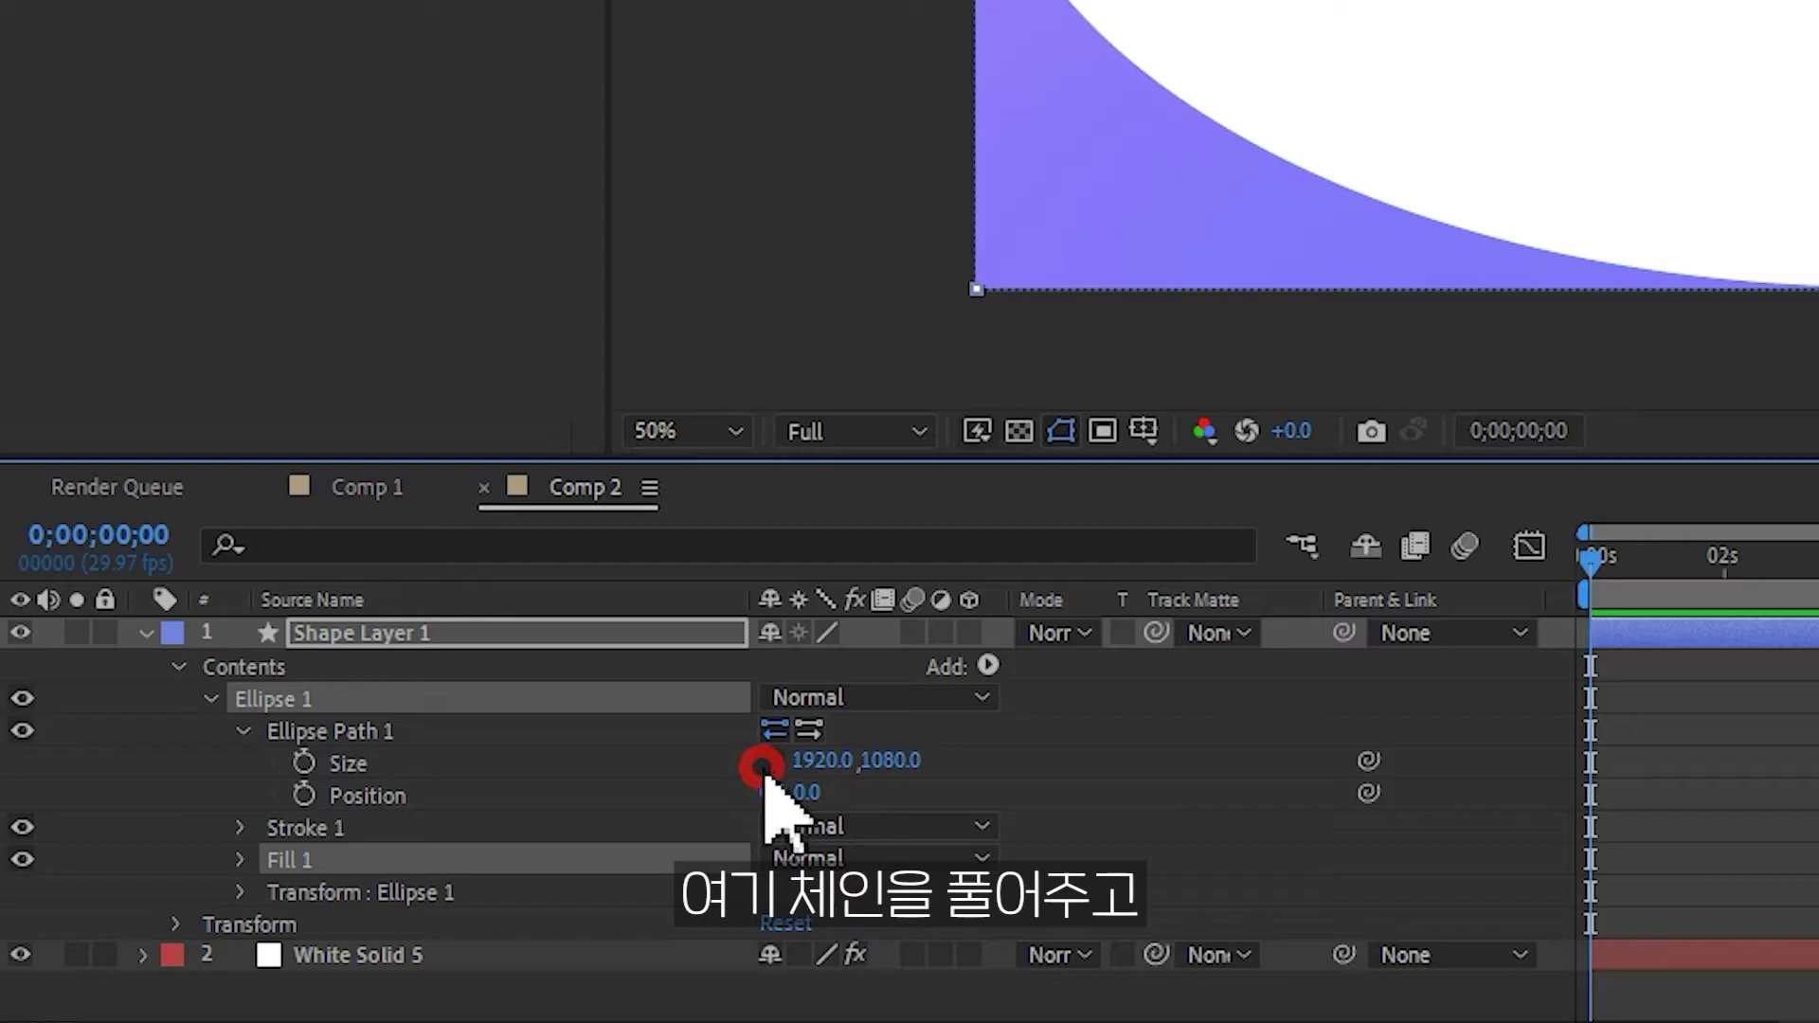
click(762, 765)
click(820, 761)
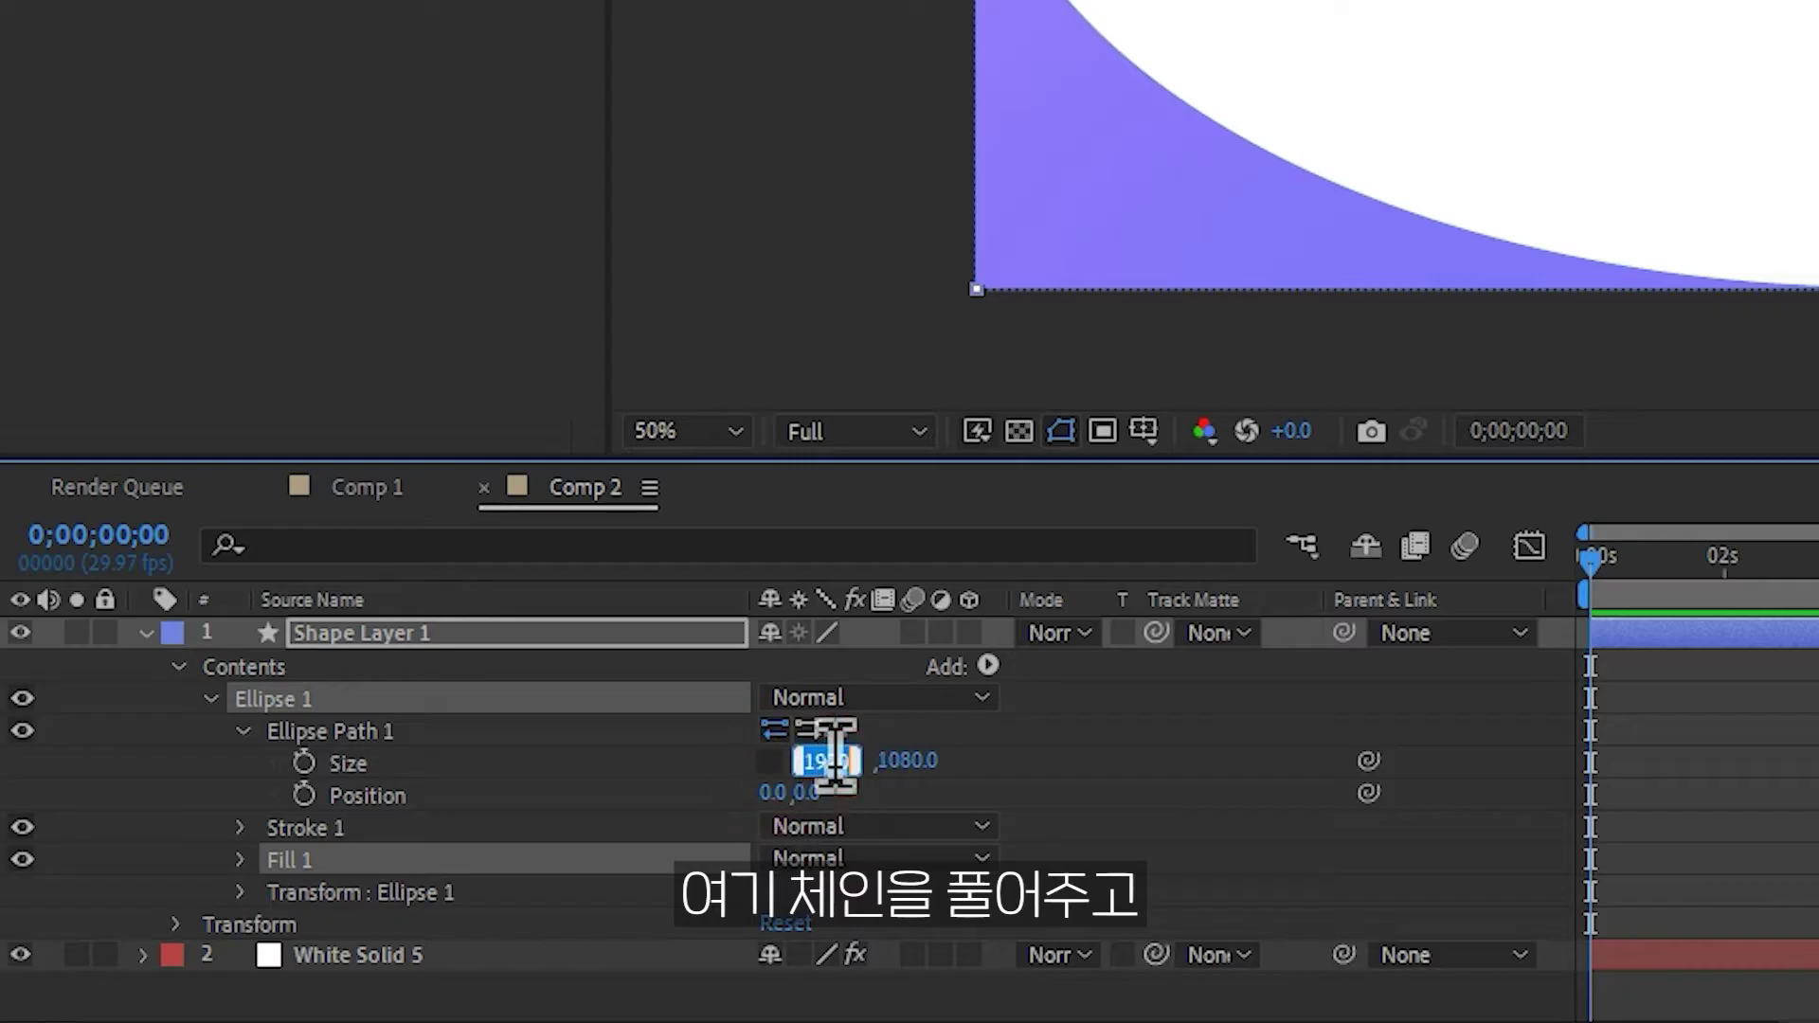
text(600)
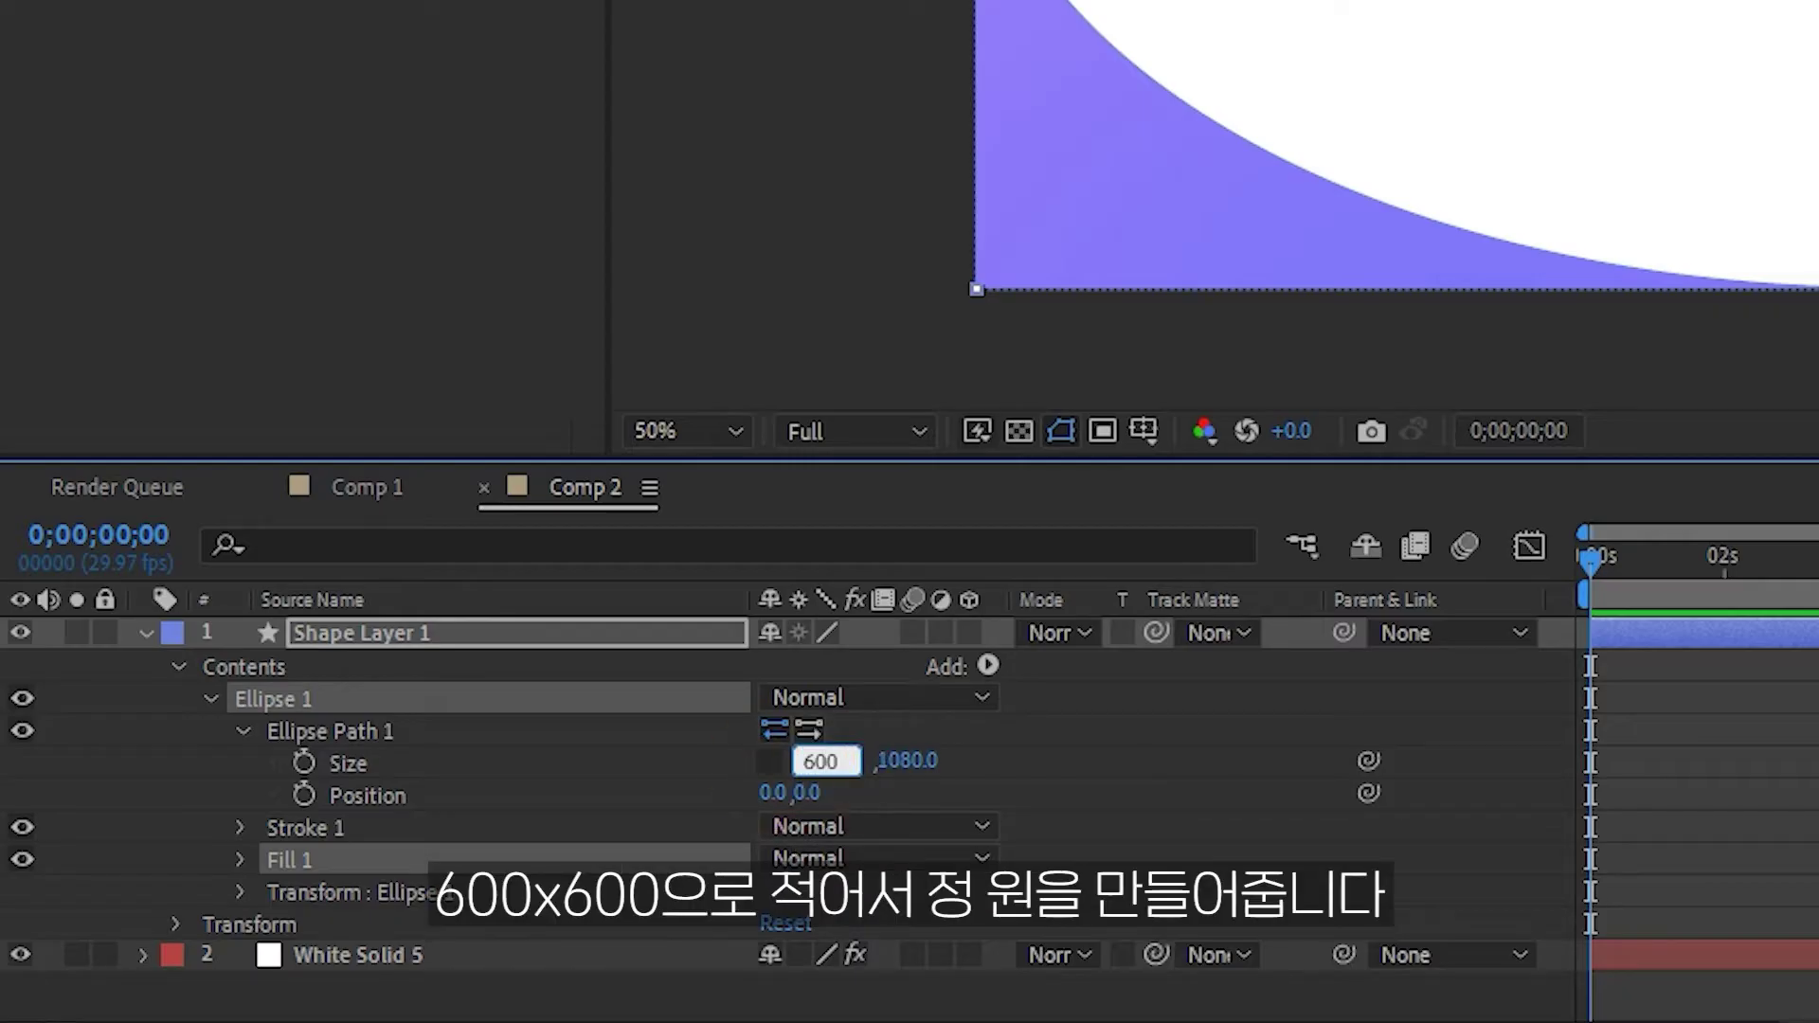
key(Tab)
text(600)
key(Return)
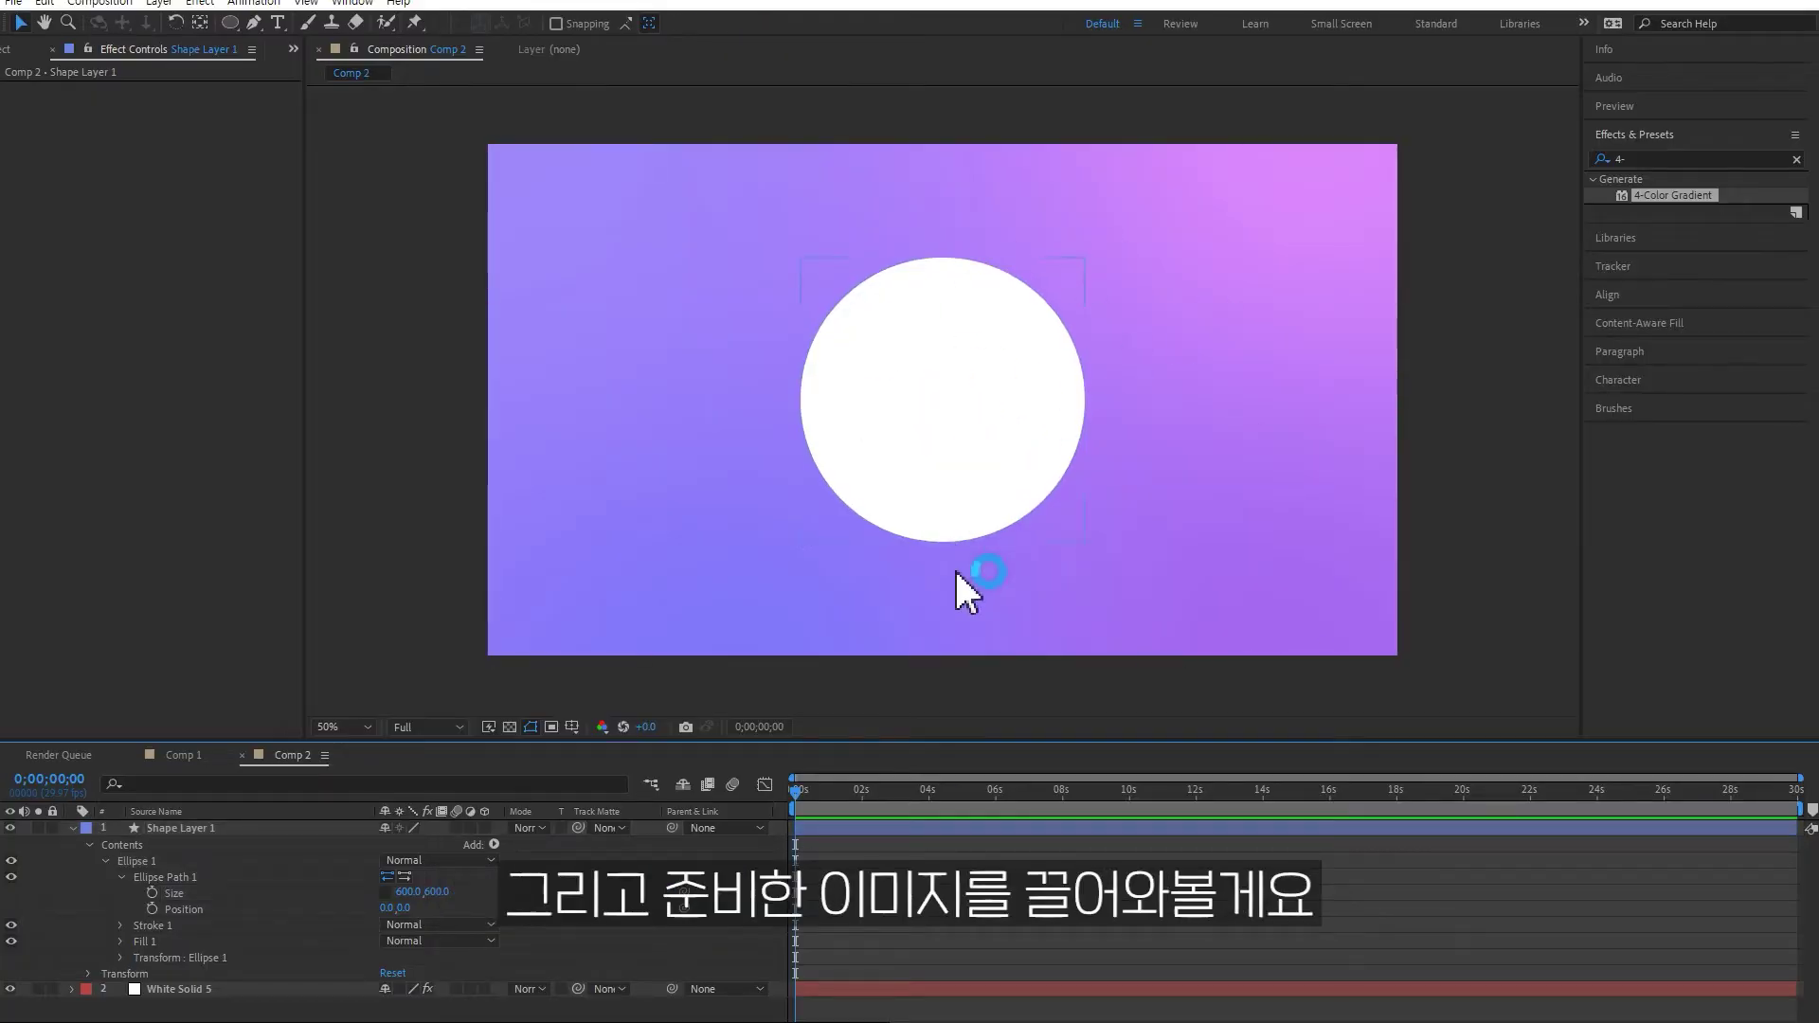
click(72, 829)
Place the zebra photo below Shape Layer 1 and use the circle as its track matte
click(11, 49)
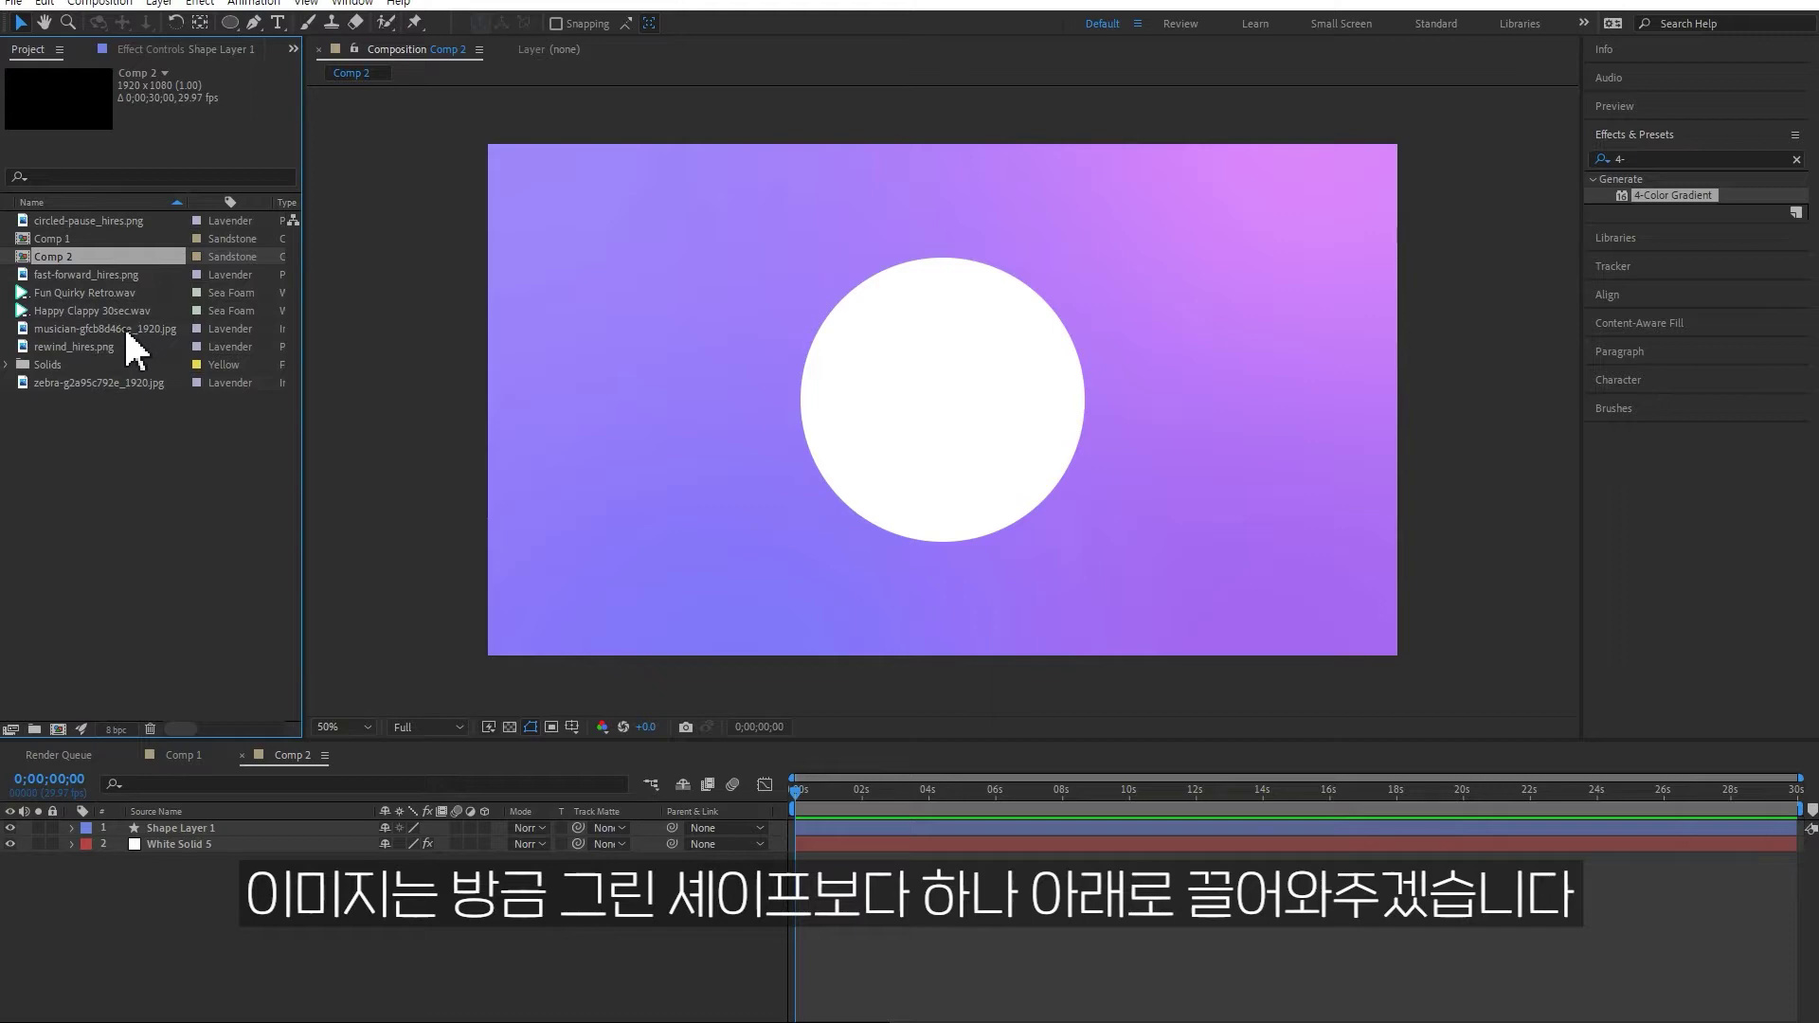
click(126, 330)
click(101, 379)
drag(101, 383, 289, 842)
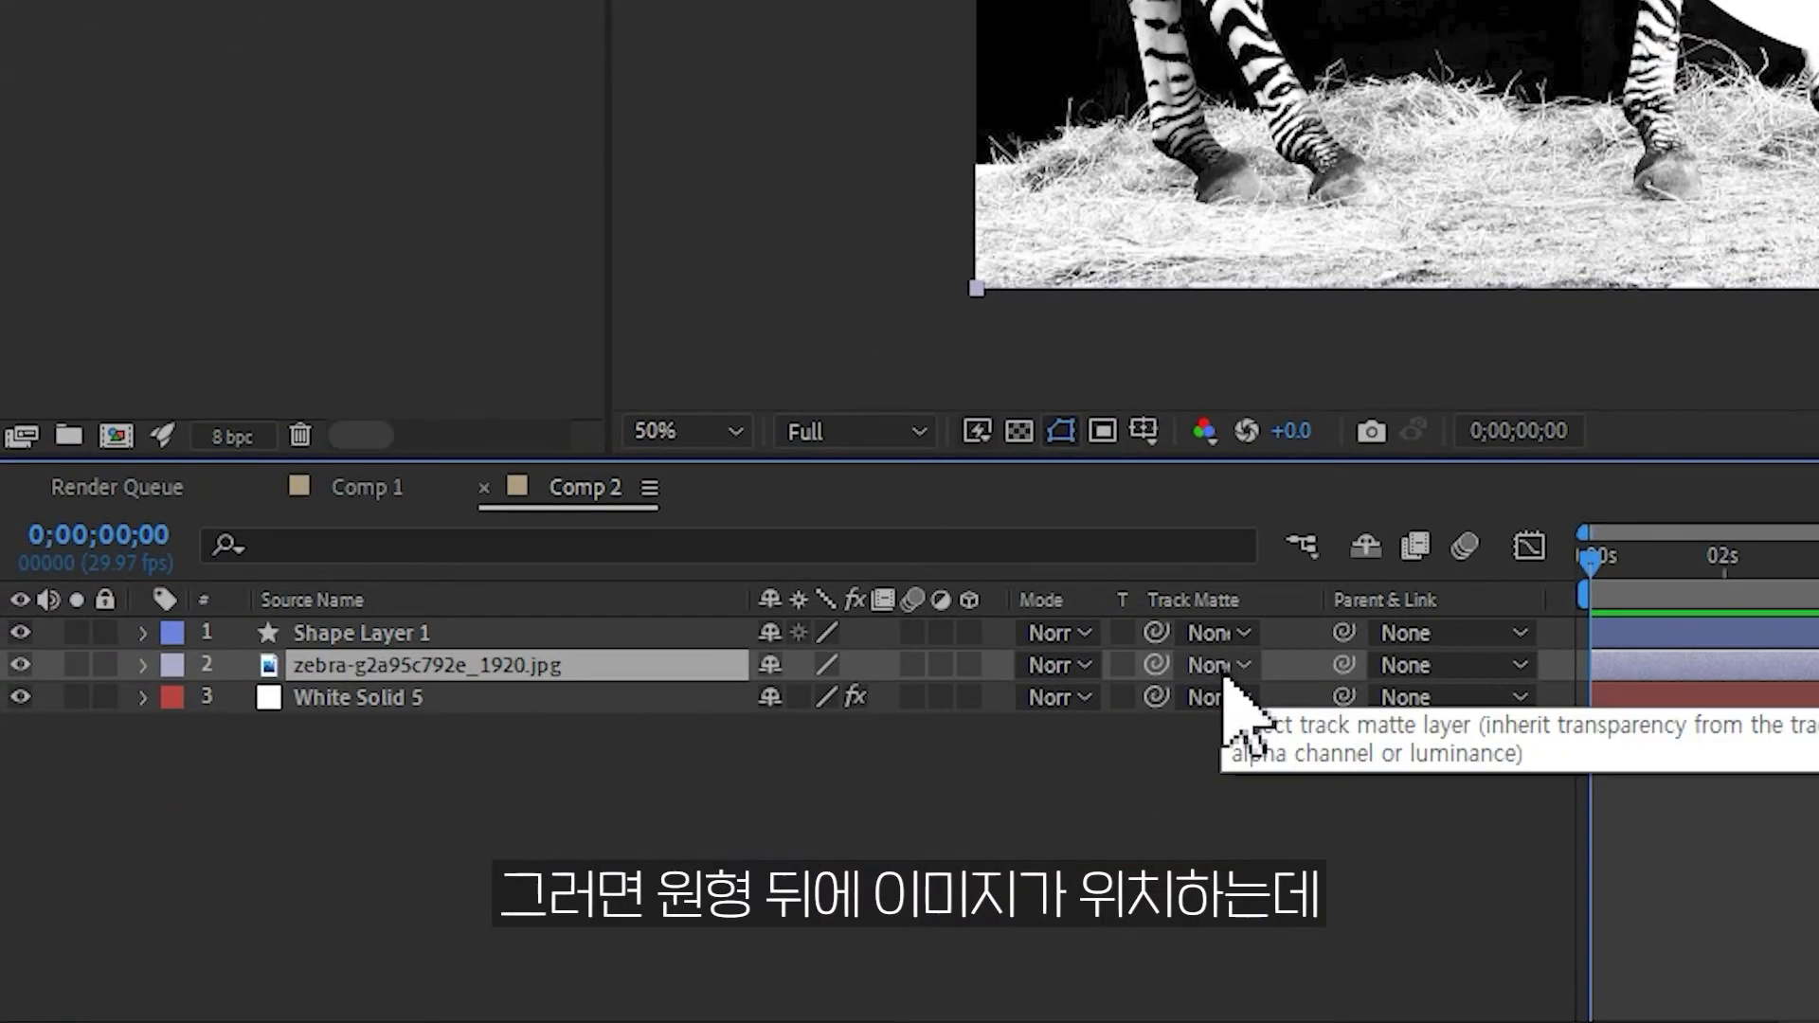
click(610, 844)
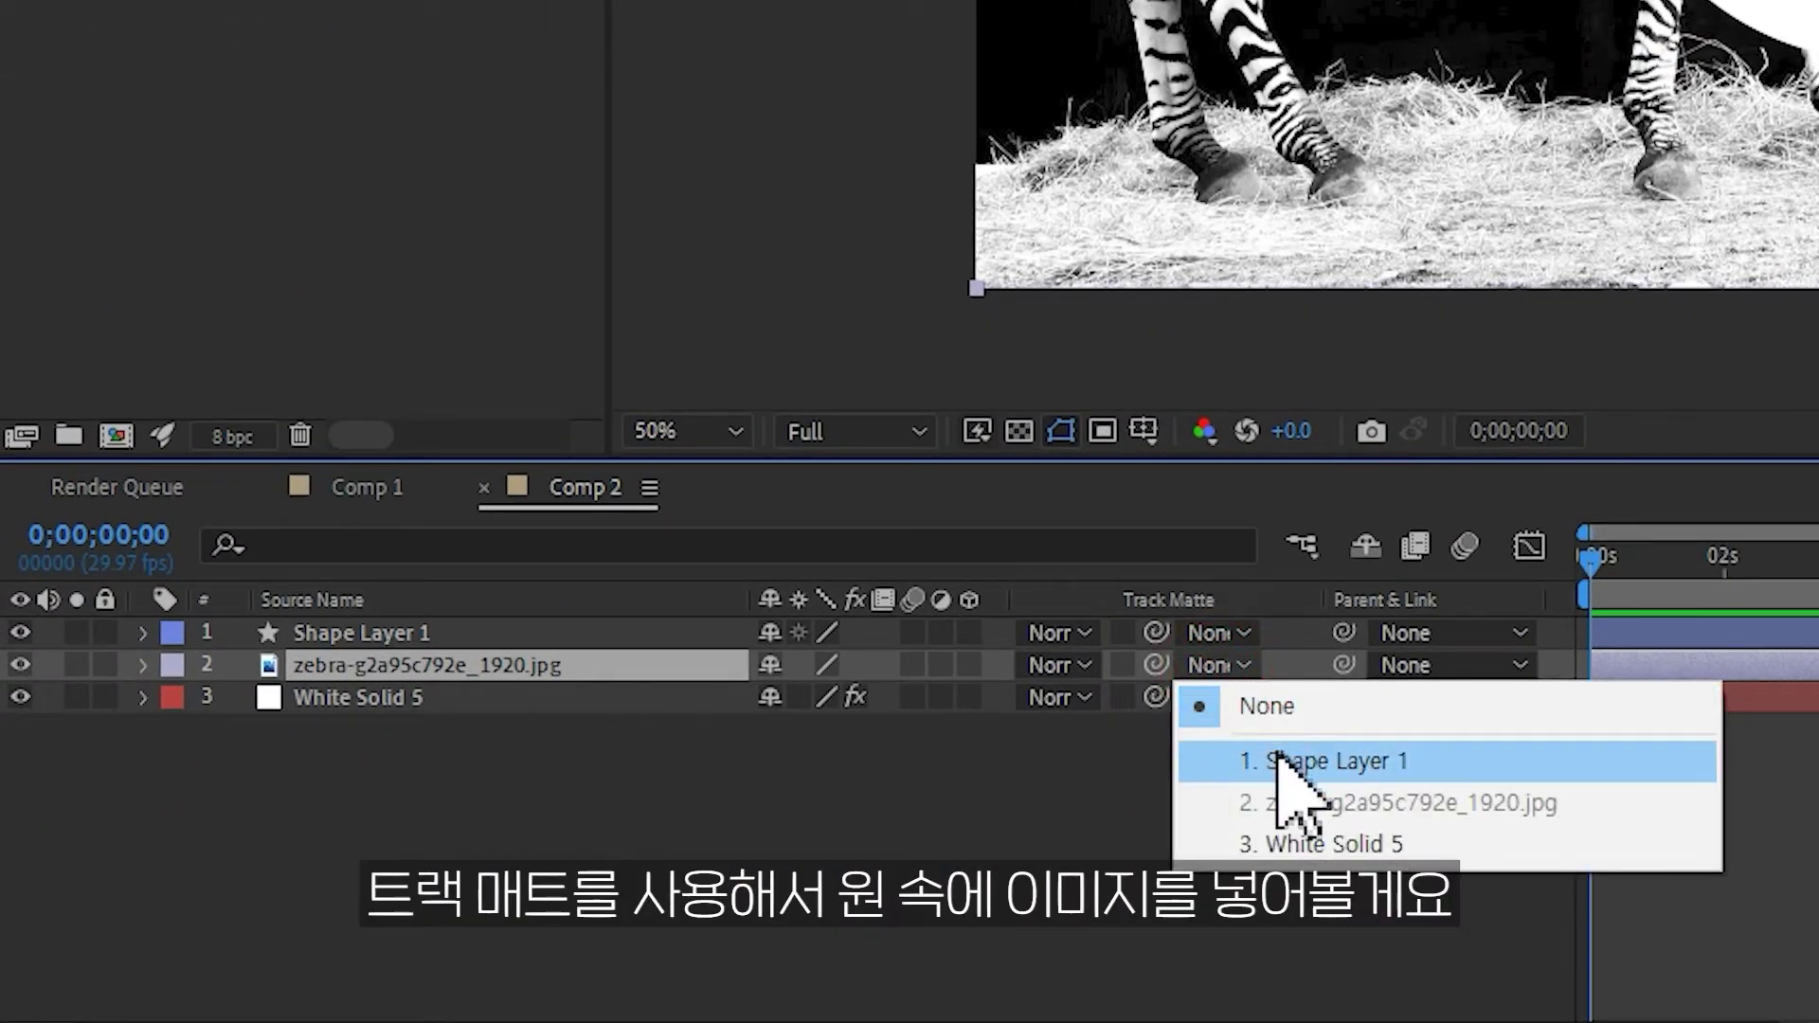
click(1232, 761)
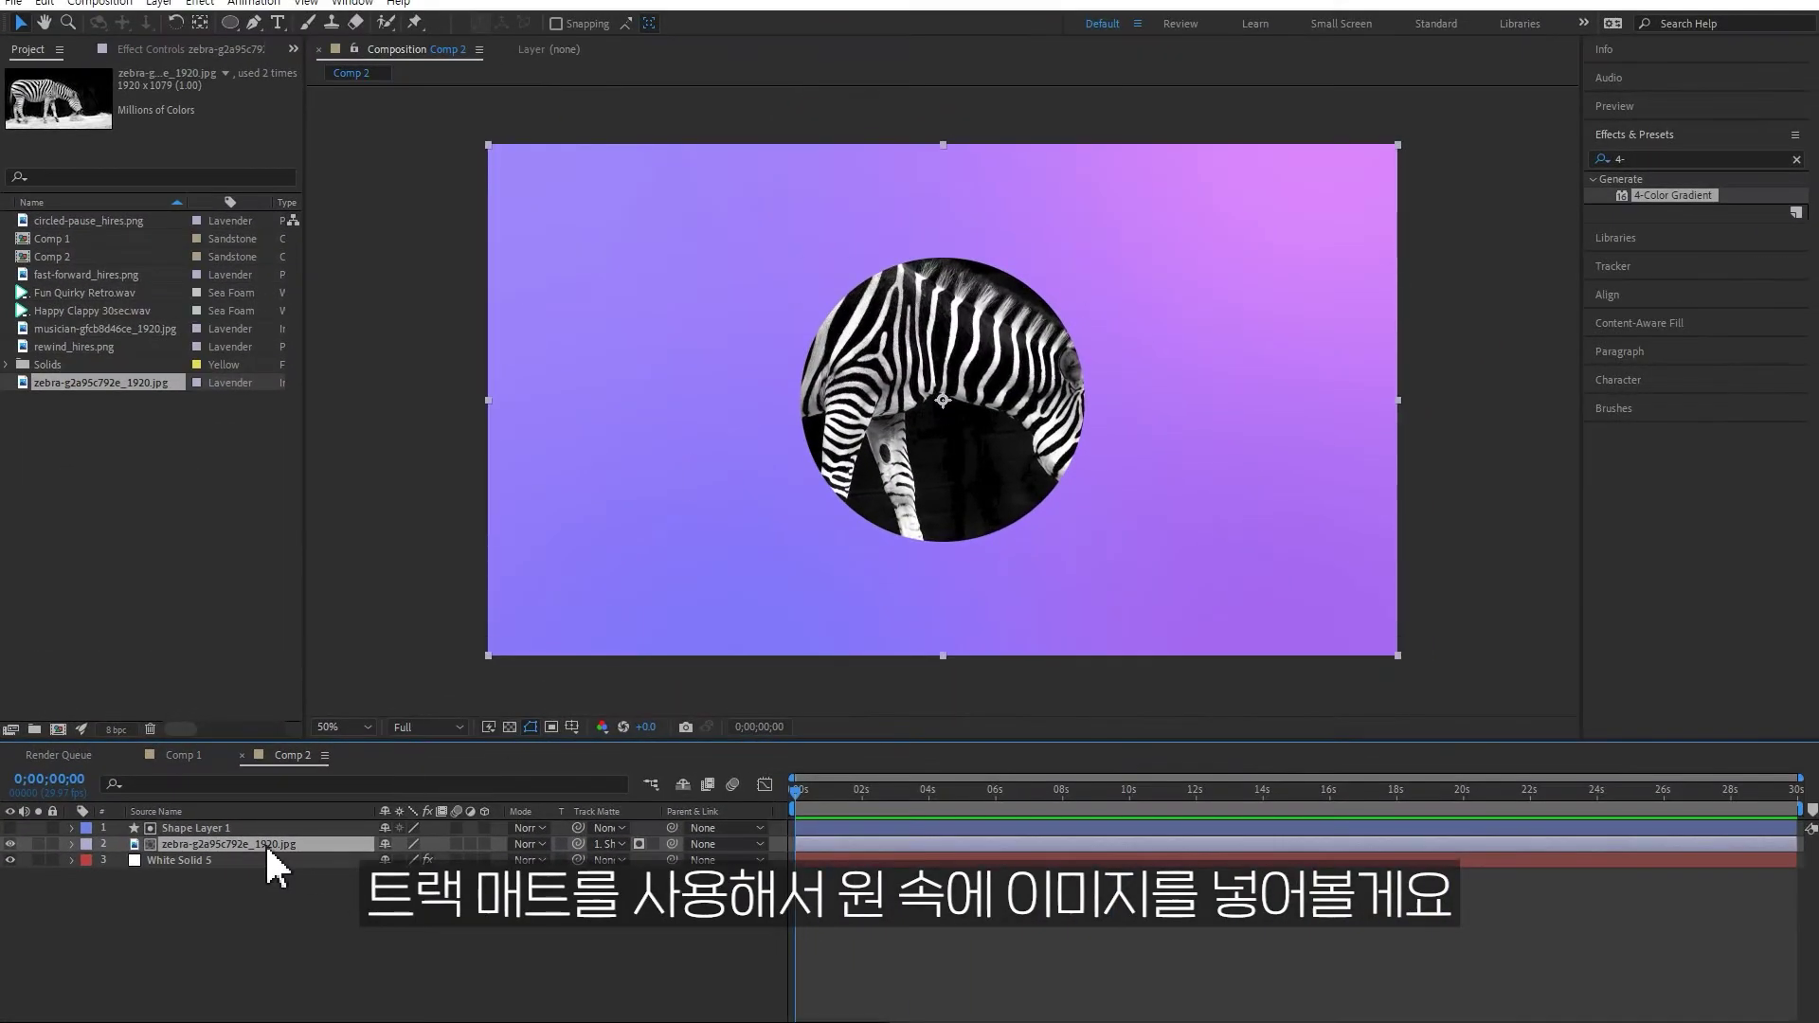
Scale the zebra photo to 74% and reposition it inside the circle
drag(1179, 520, 1059, 484)
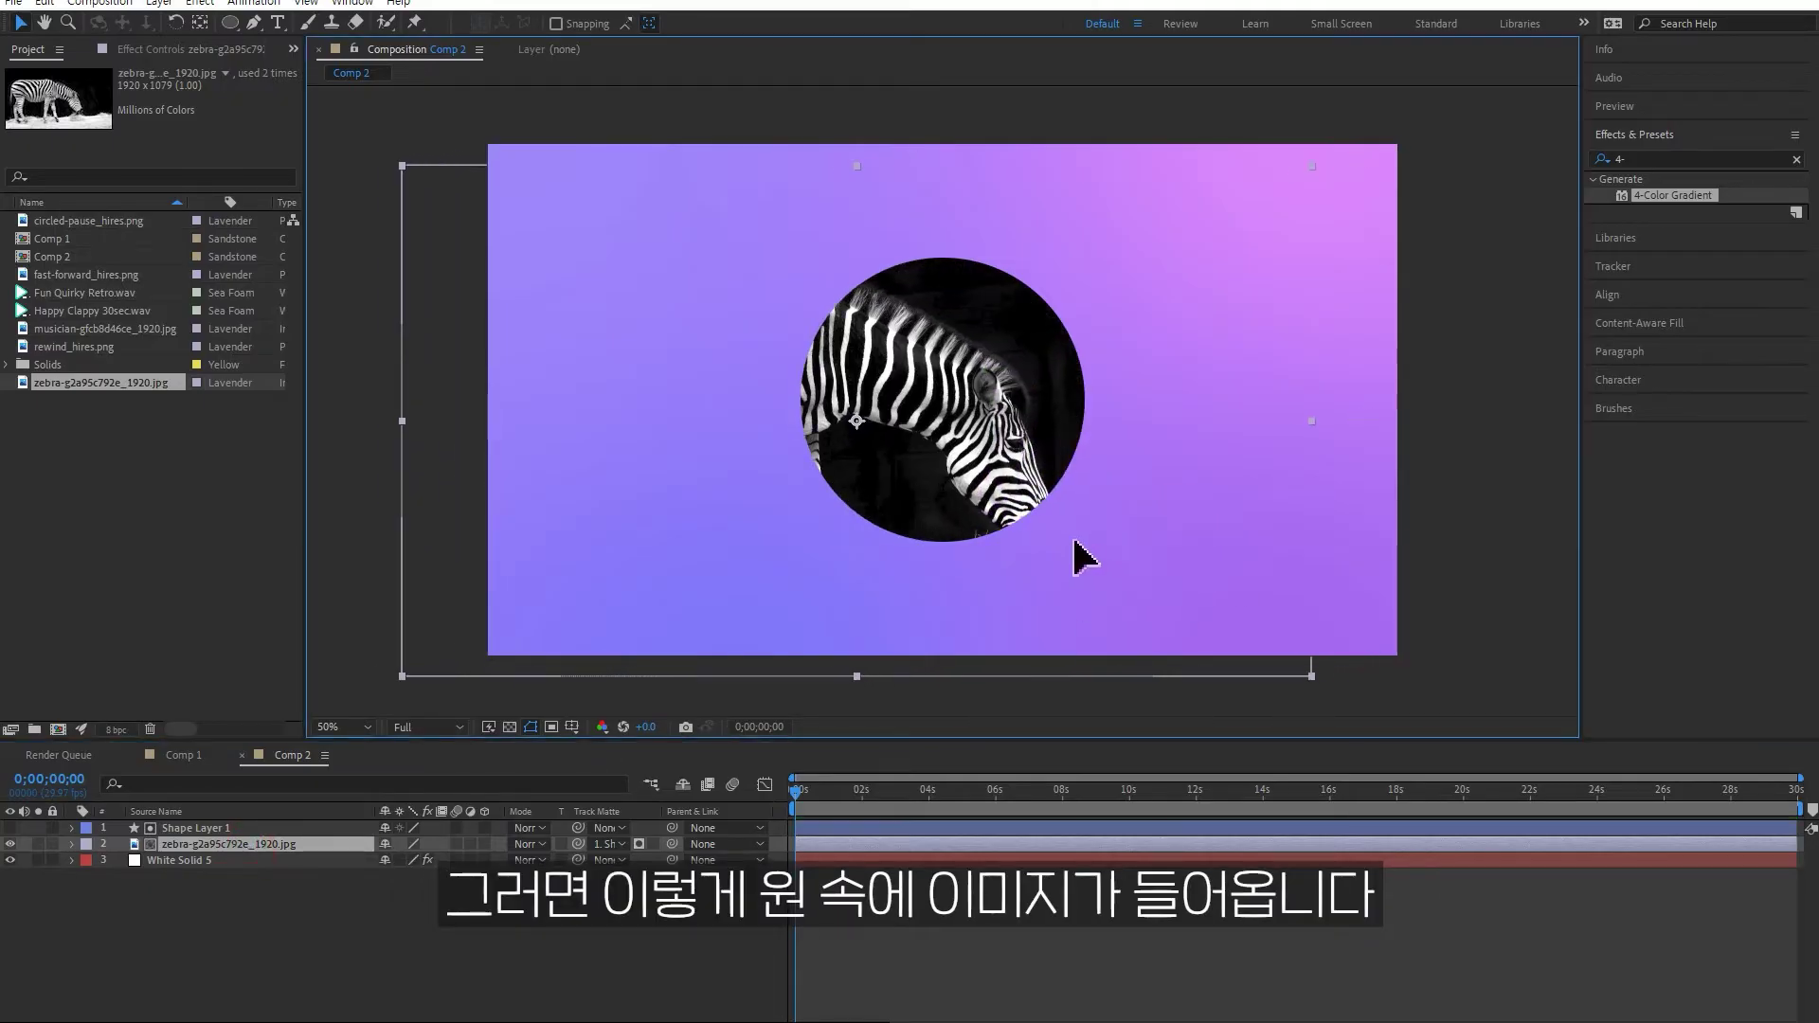
key(Return)
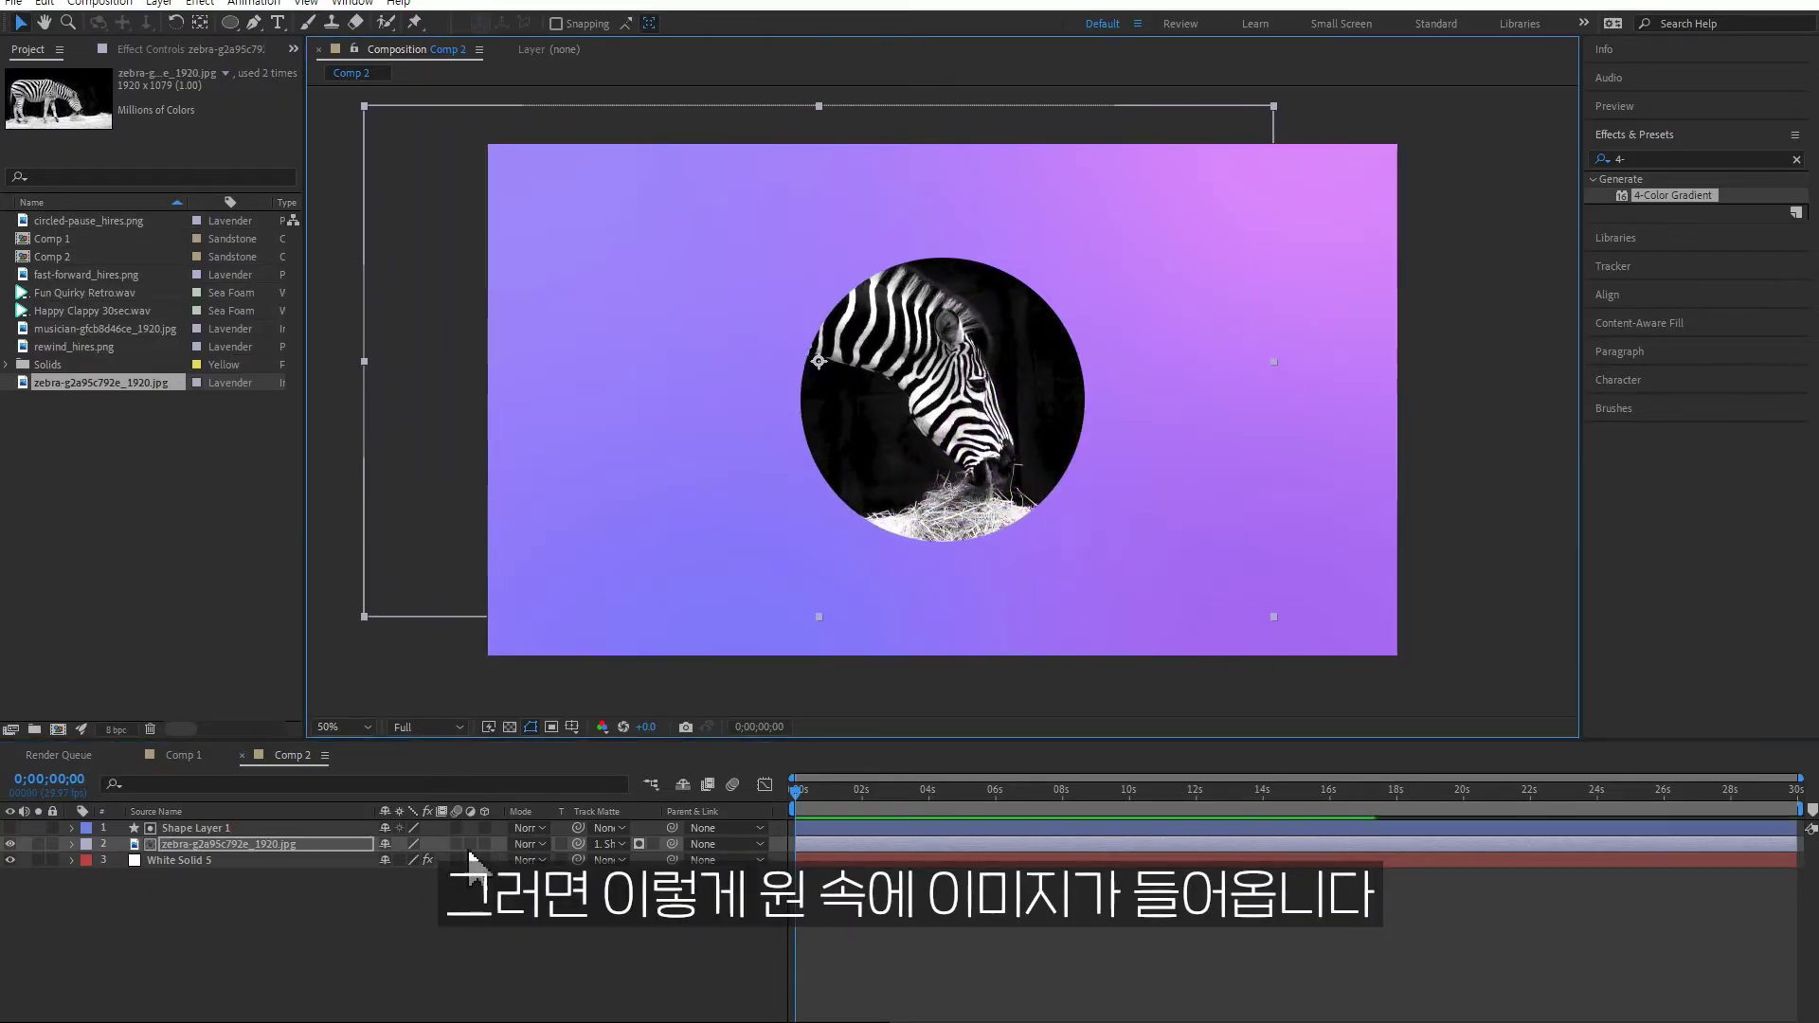
key(s)
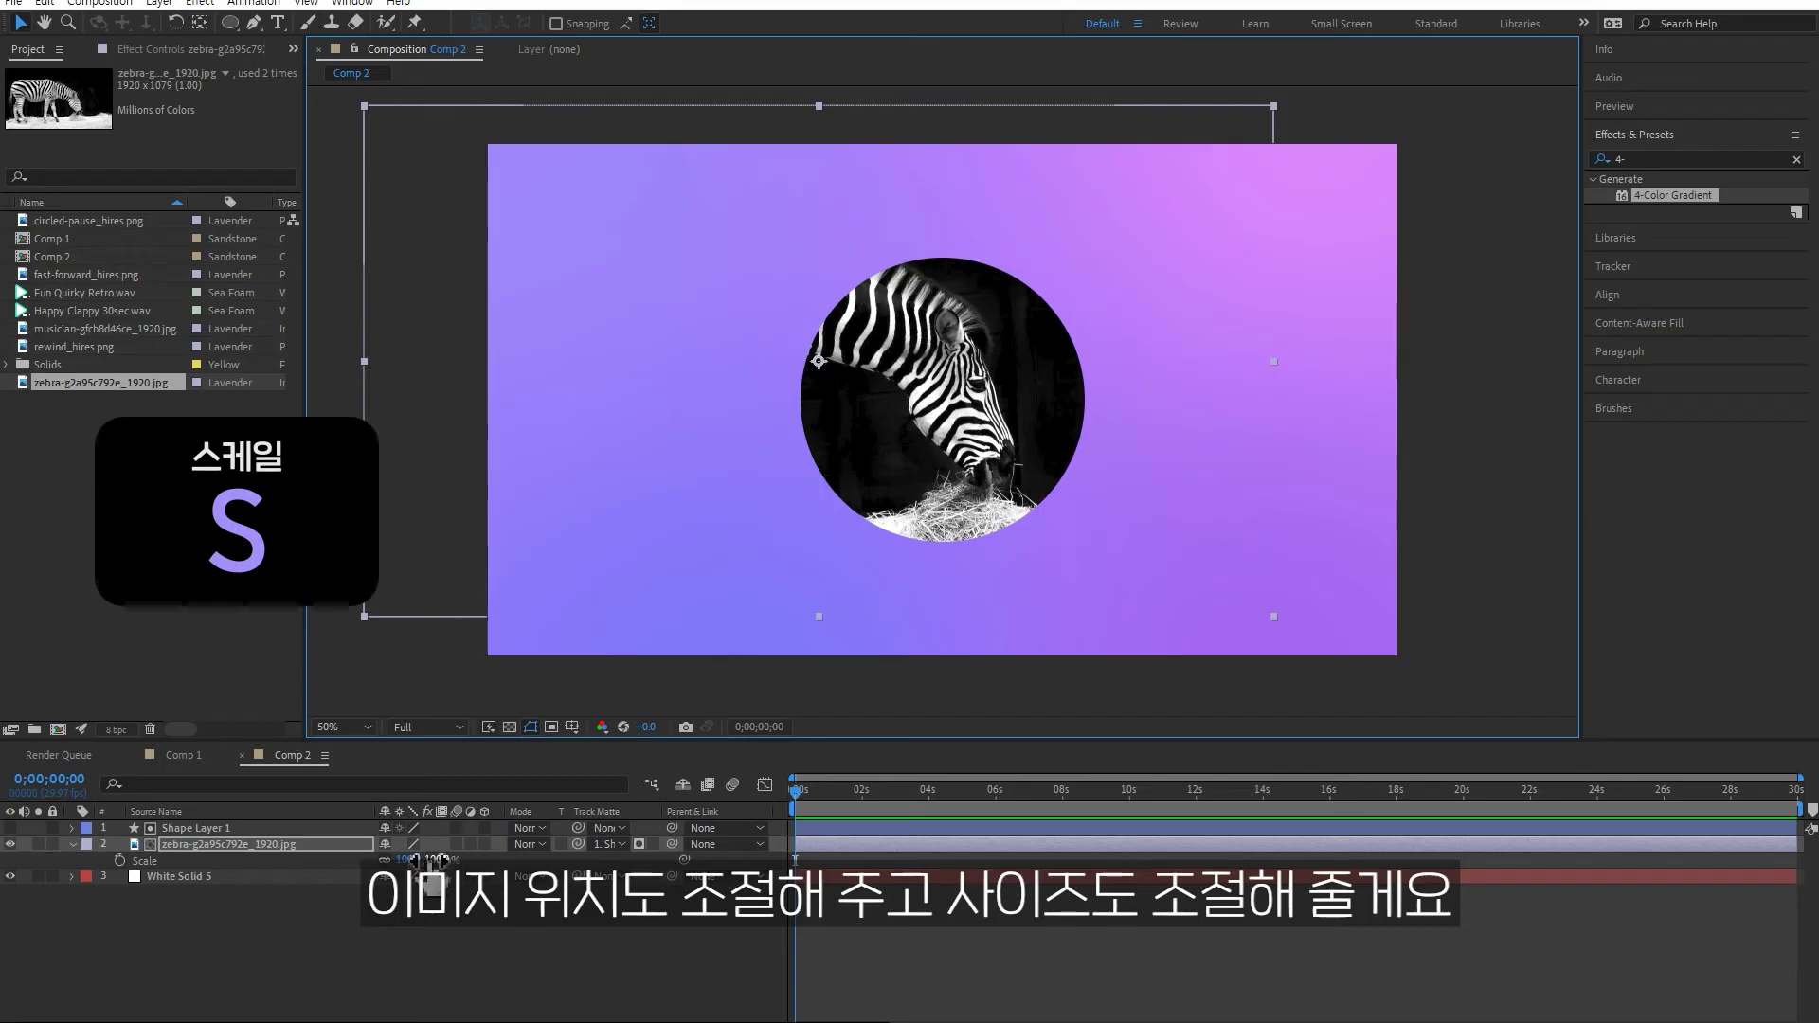
drag(426, 860, 405, 859)
drag(937, 441, 1002, 467)
Fade the zebra layer's opacity to about 25%
click(327, 846)
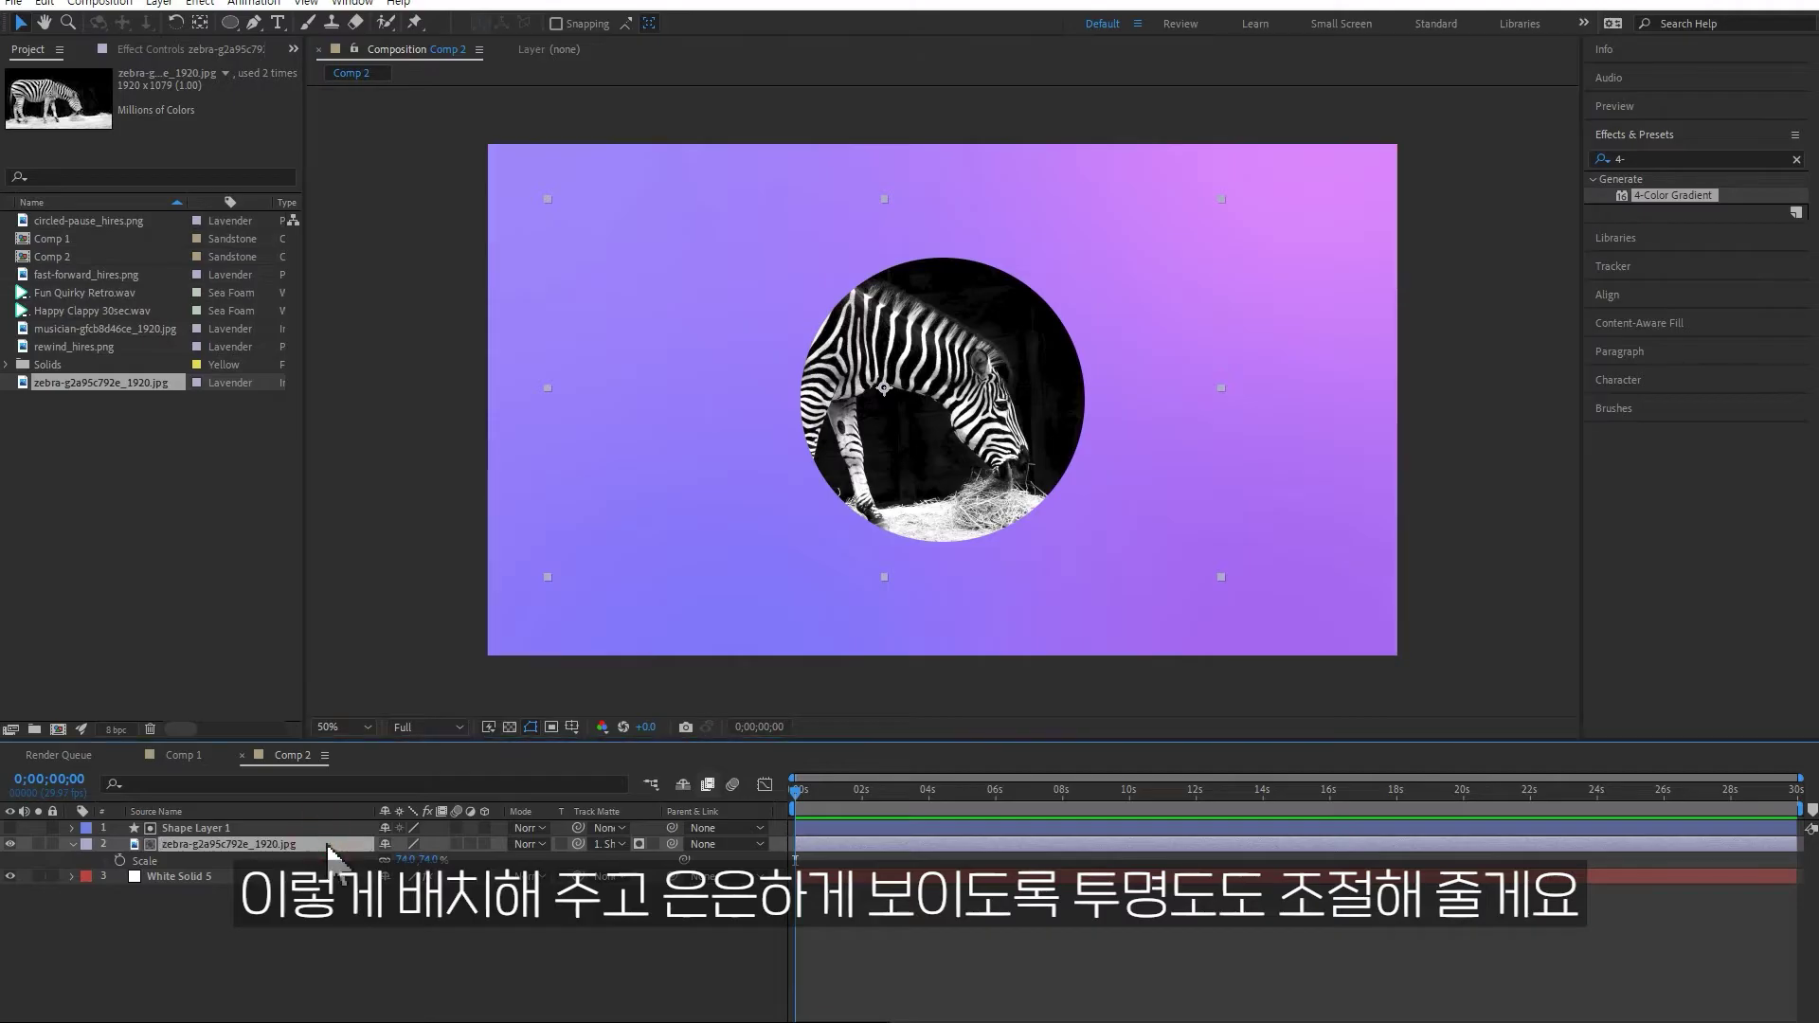
key(t)
drag(388, 860, 320, 859)
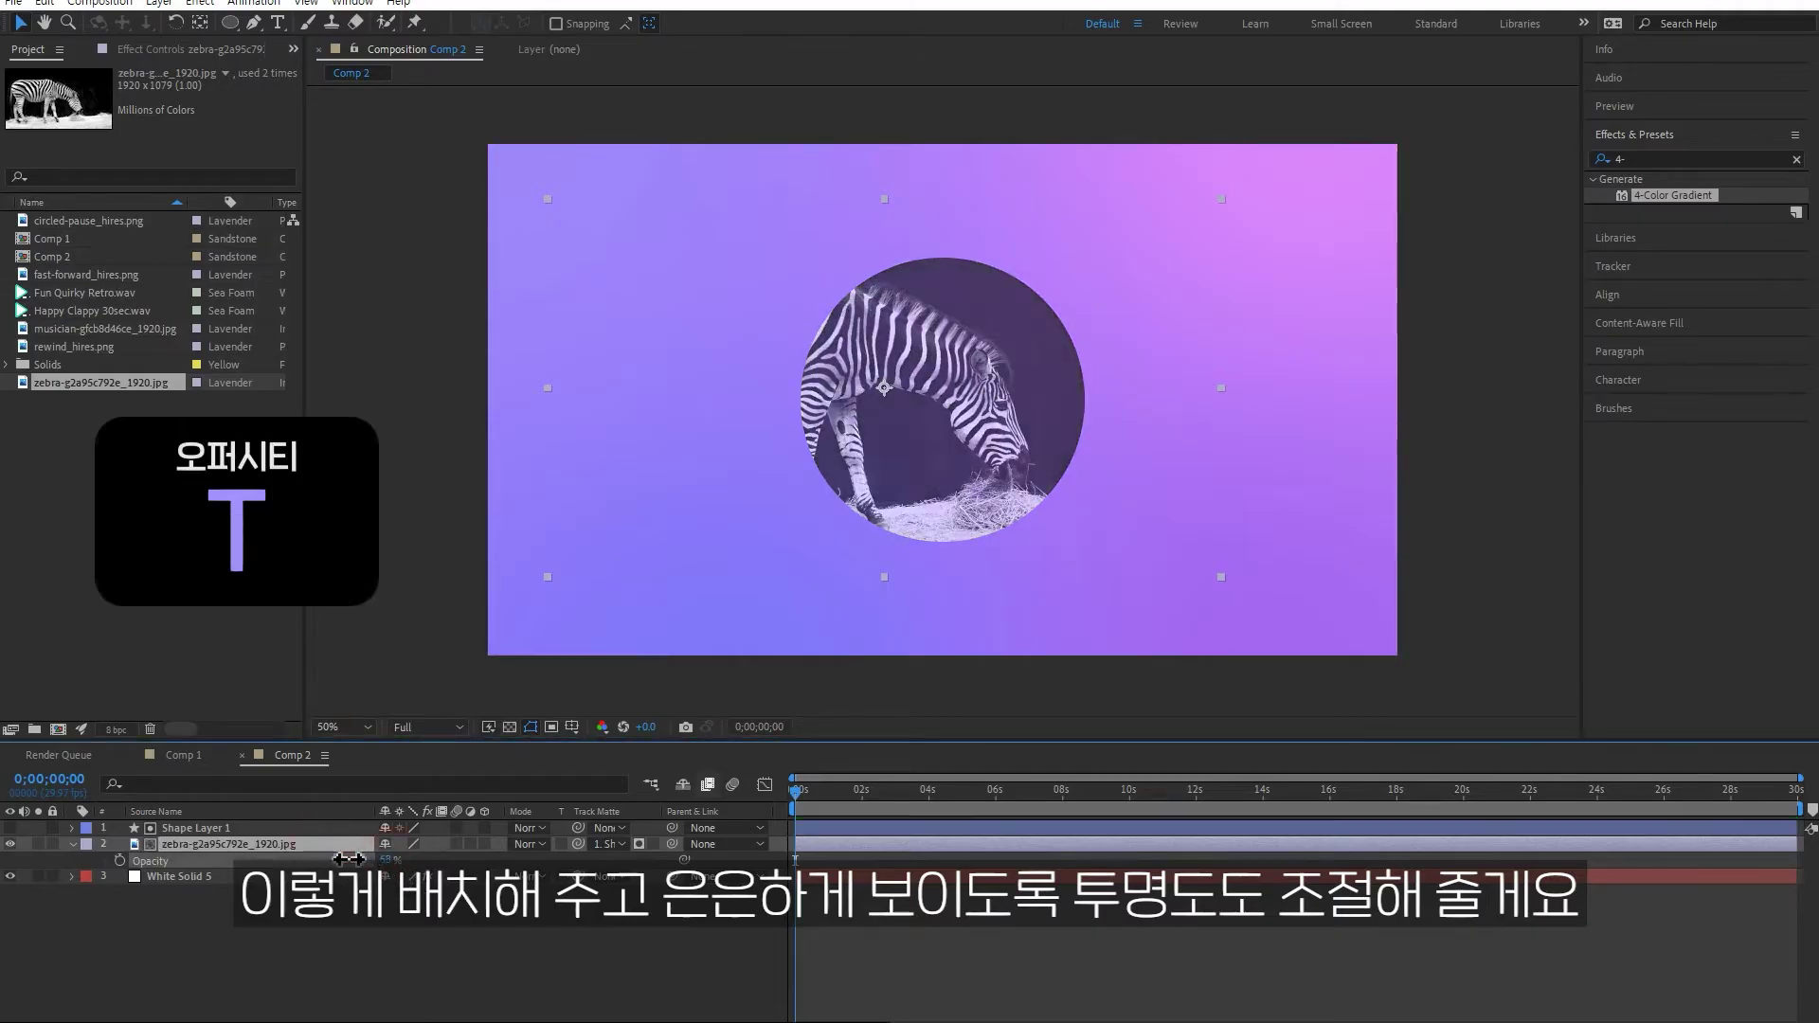
click(393, 859)
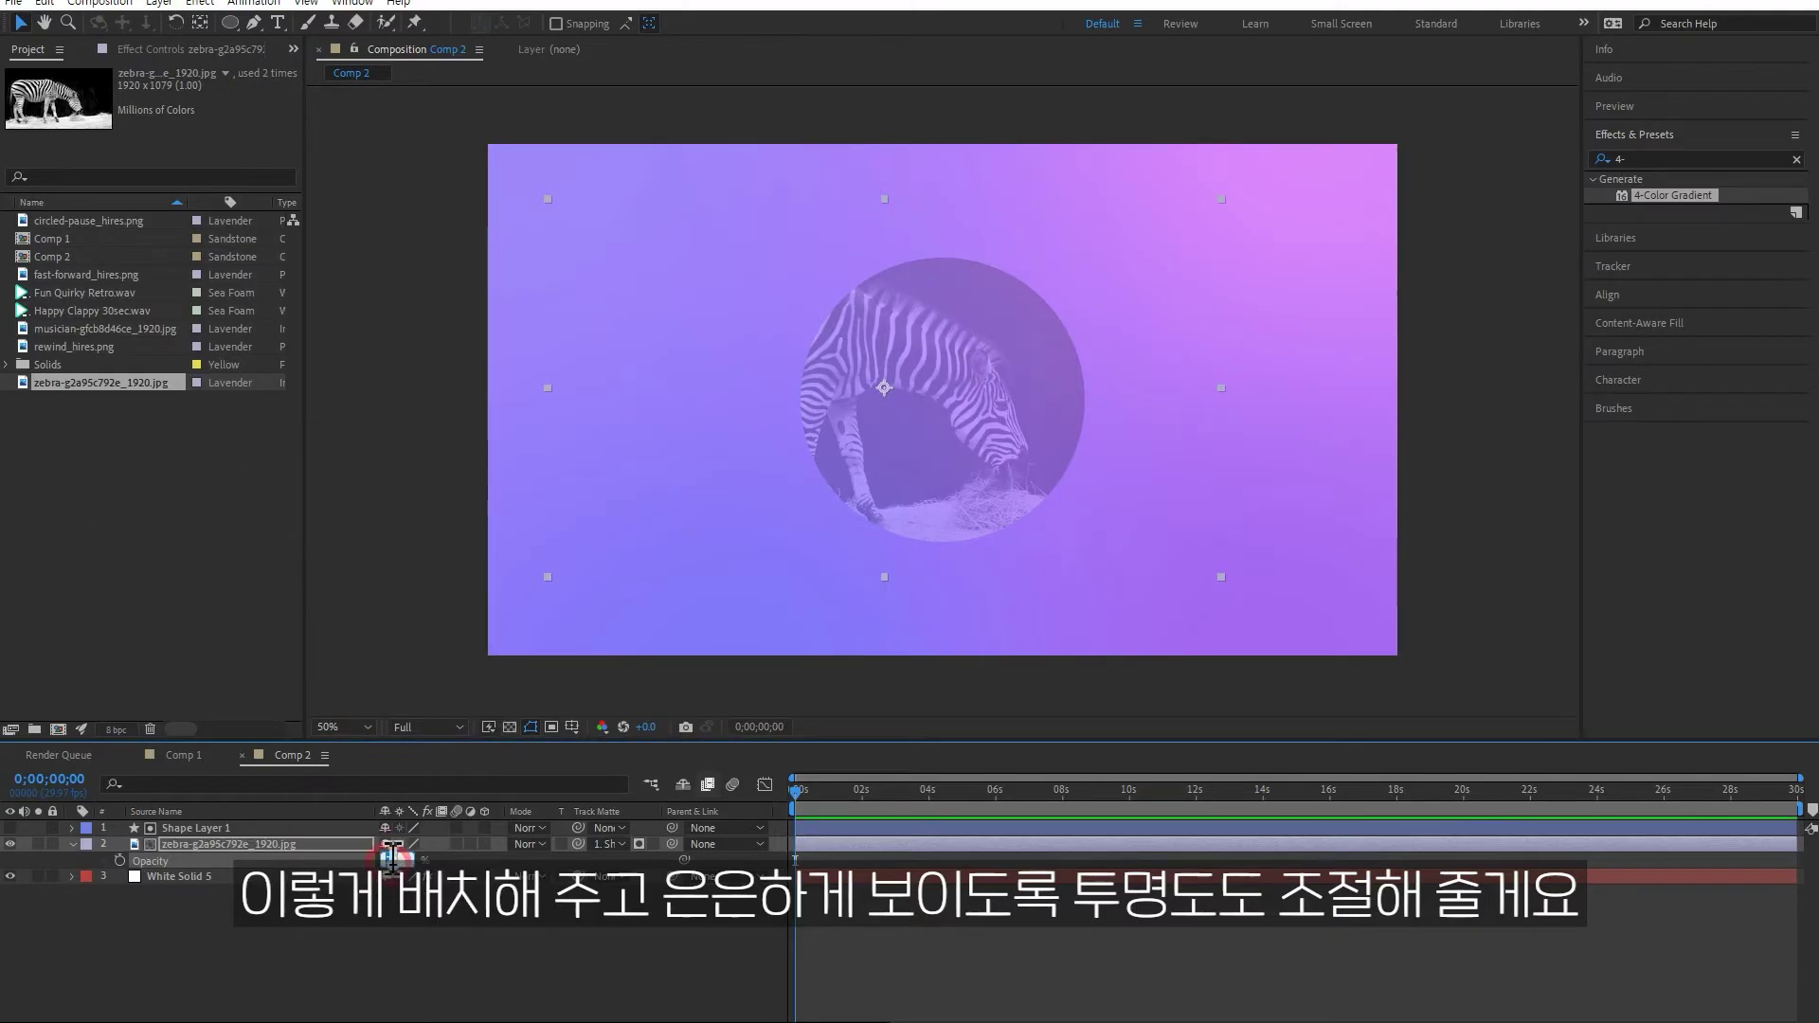
click(488, 941)
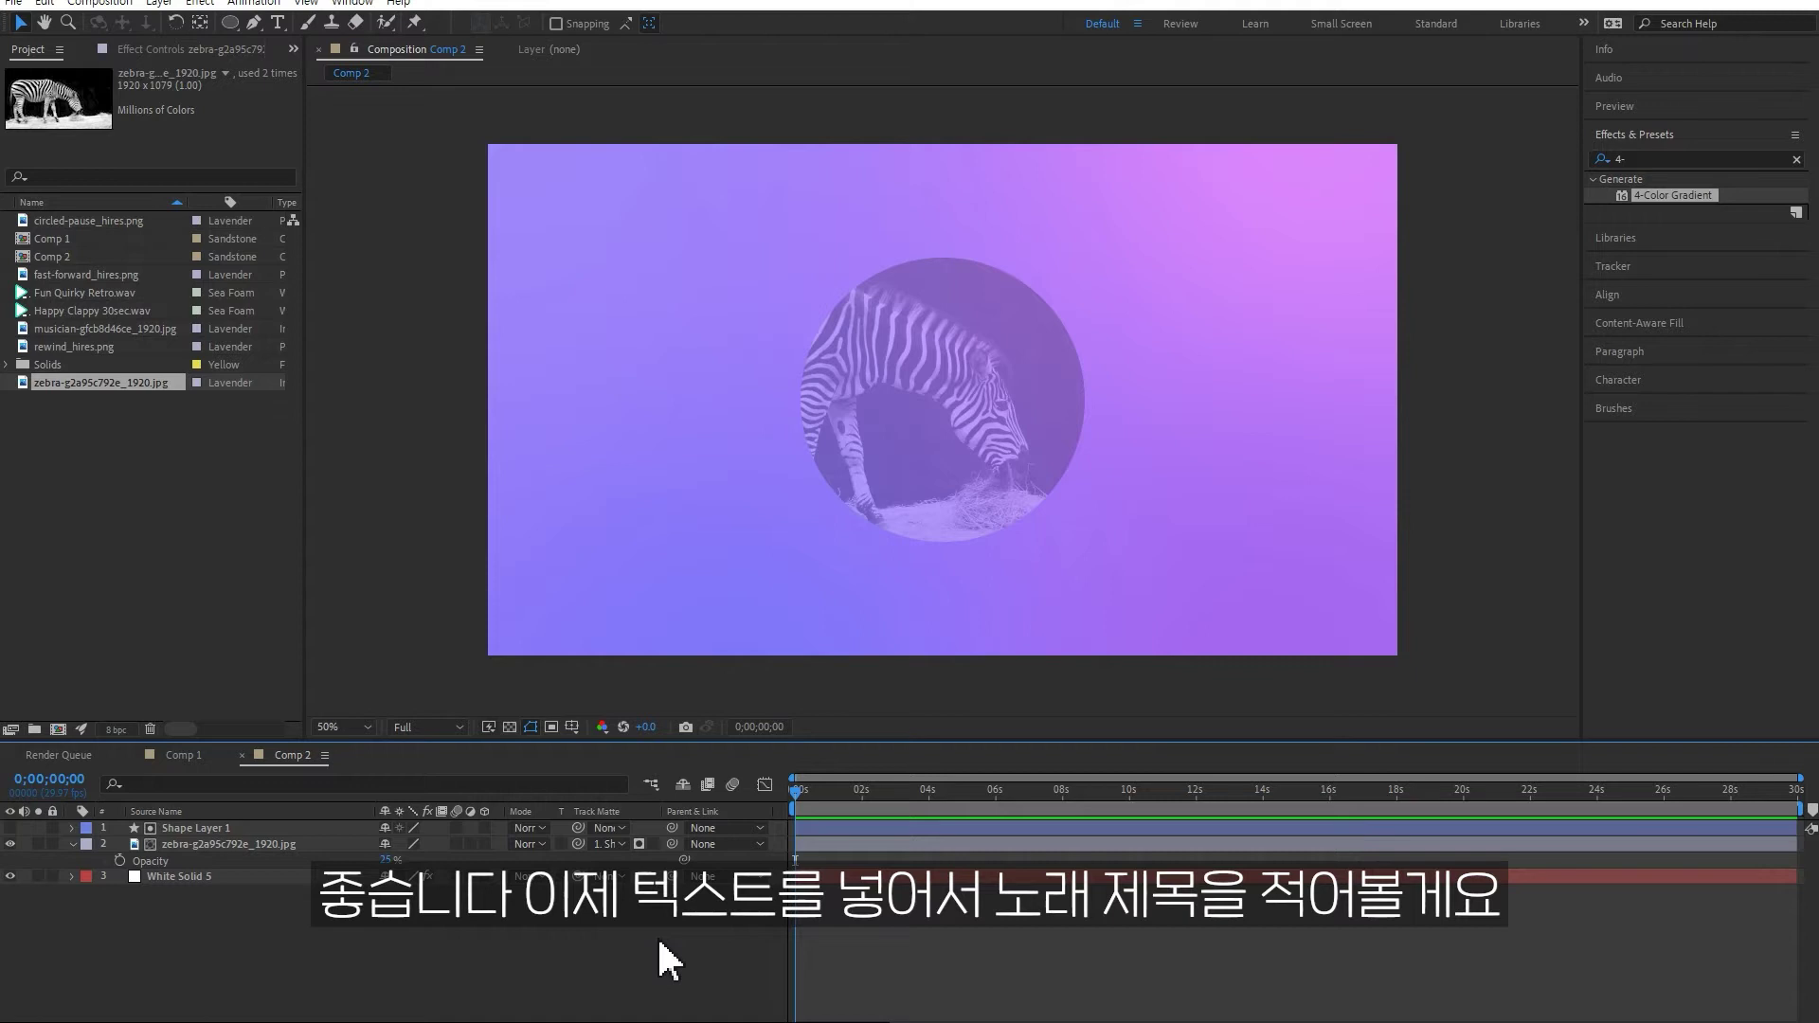
Add a text layer reading 'Fun Quirky Retro - Pinkzebra' and move it into the upper circle
right_click(359, 924)
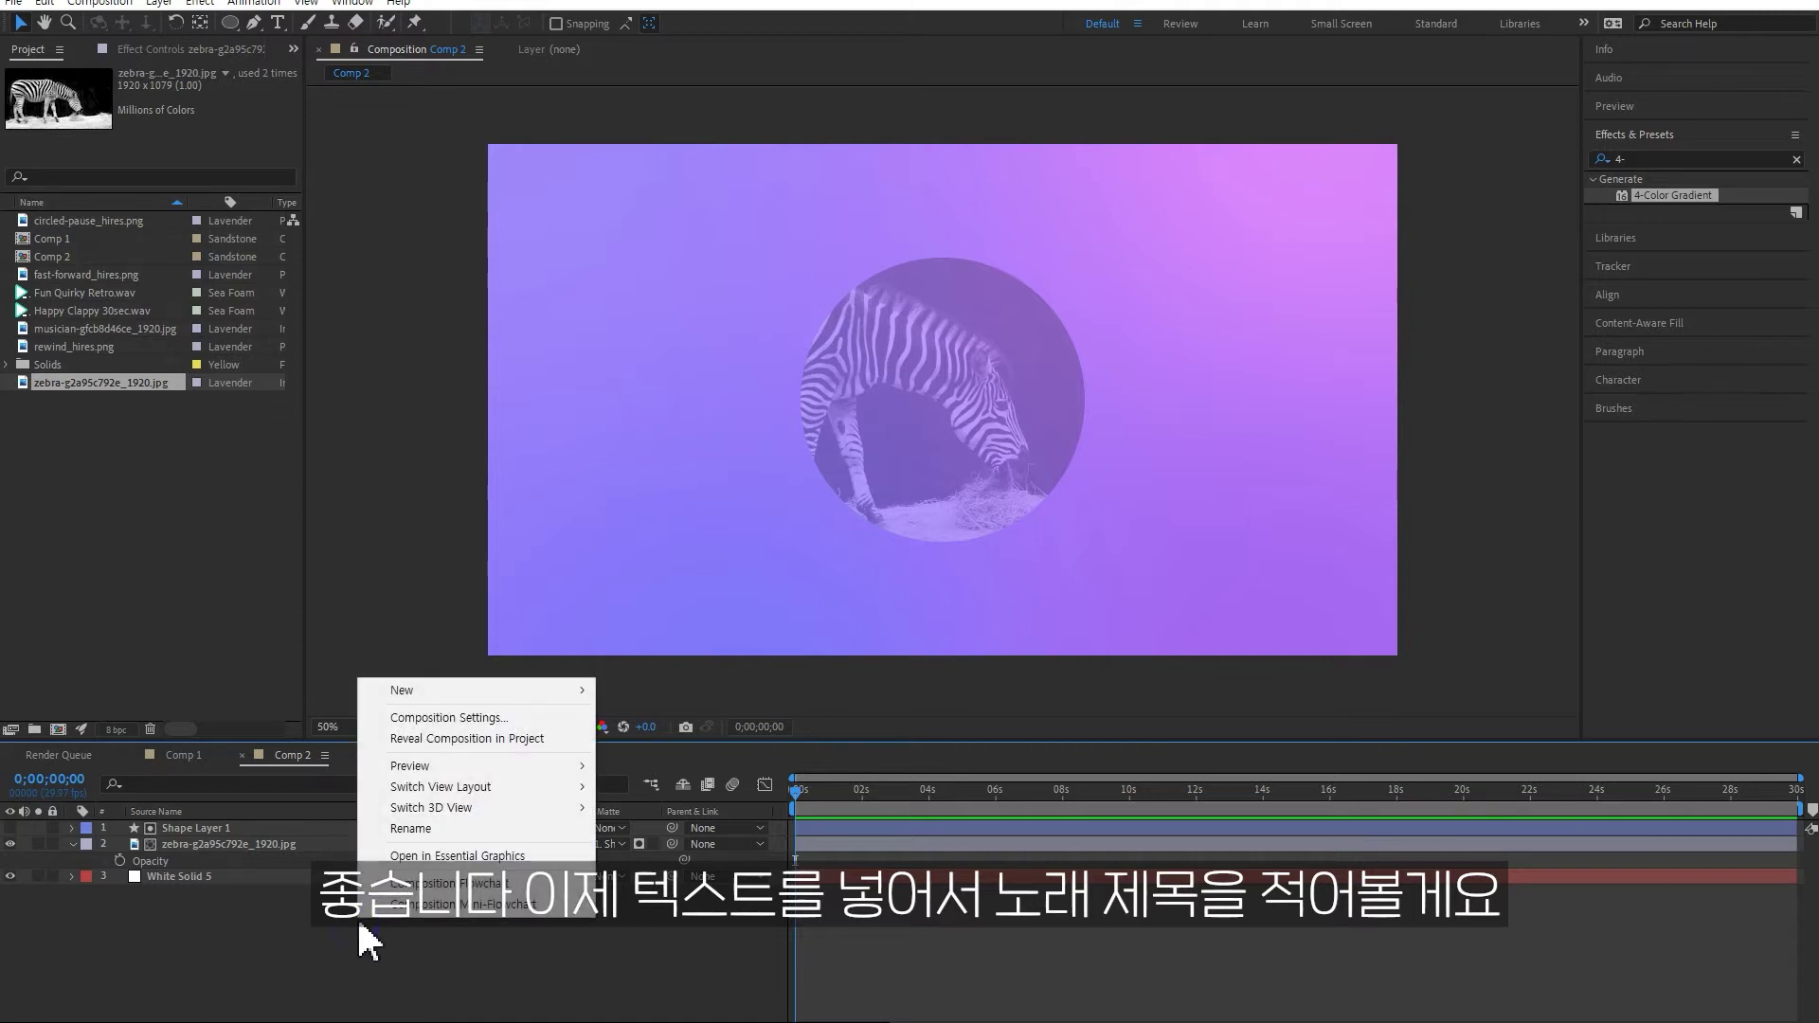
mouse_move(578, 691)
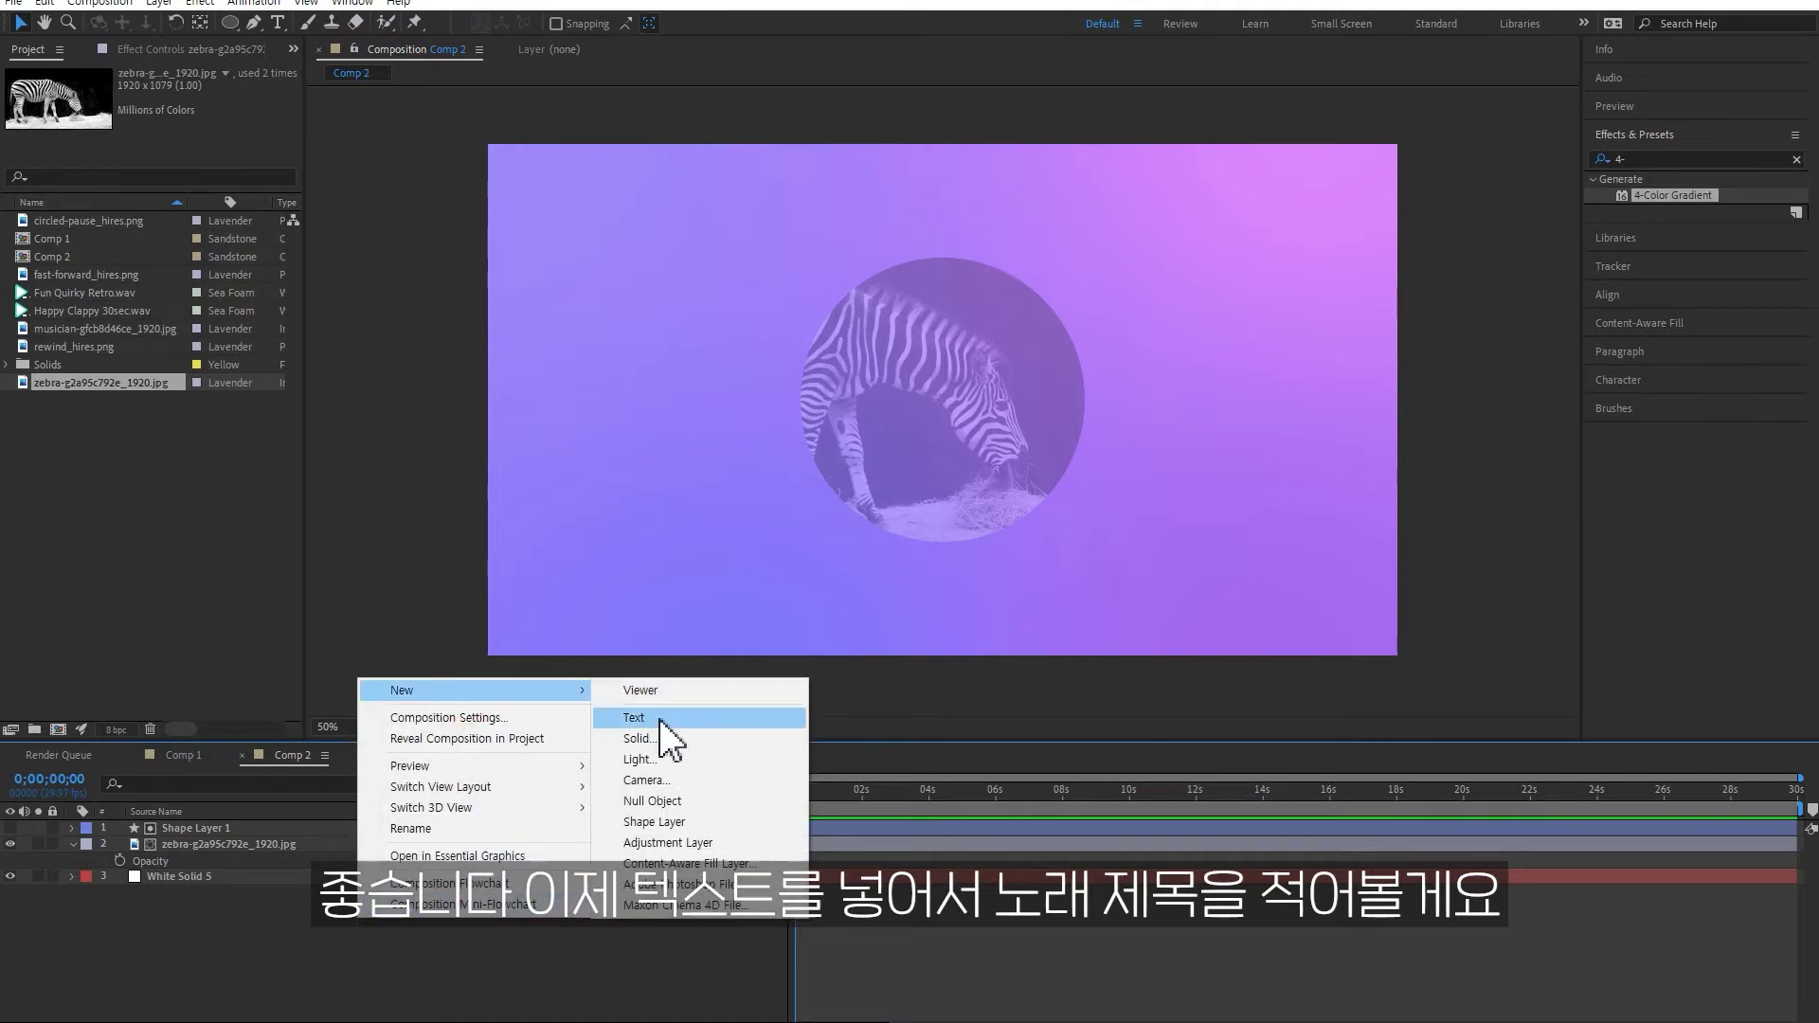
click(712, 717)
text(Fun)
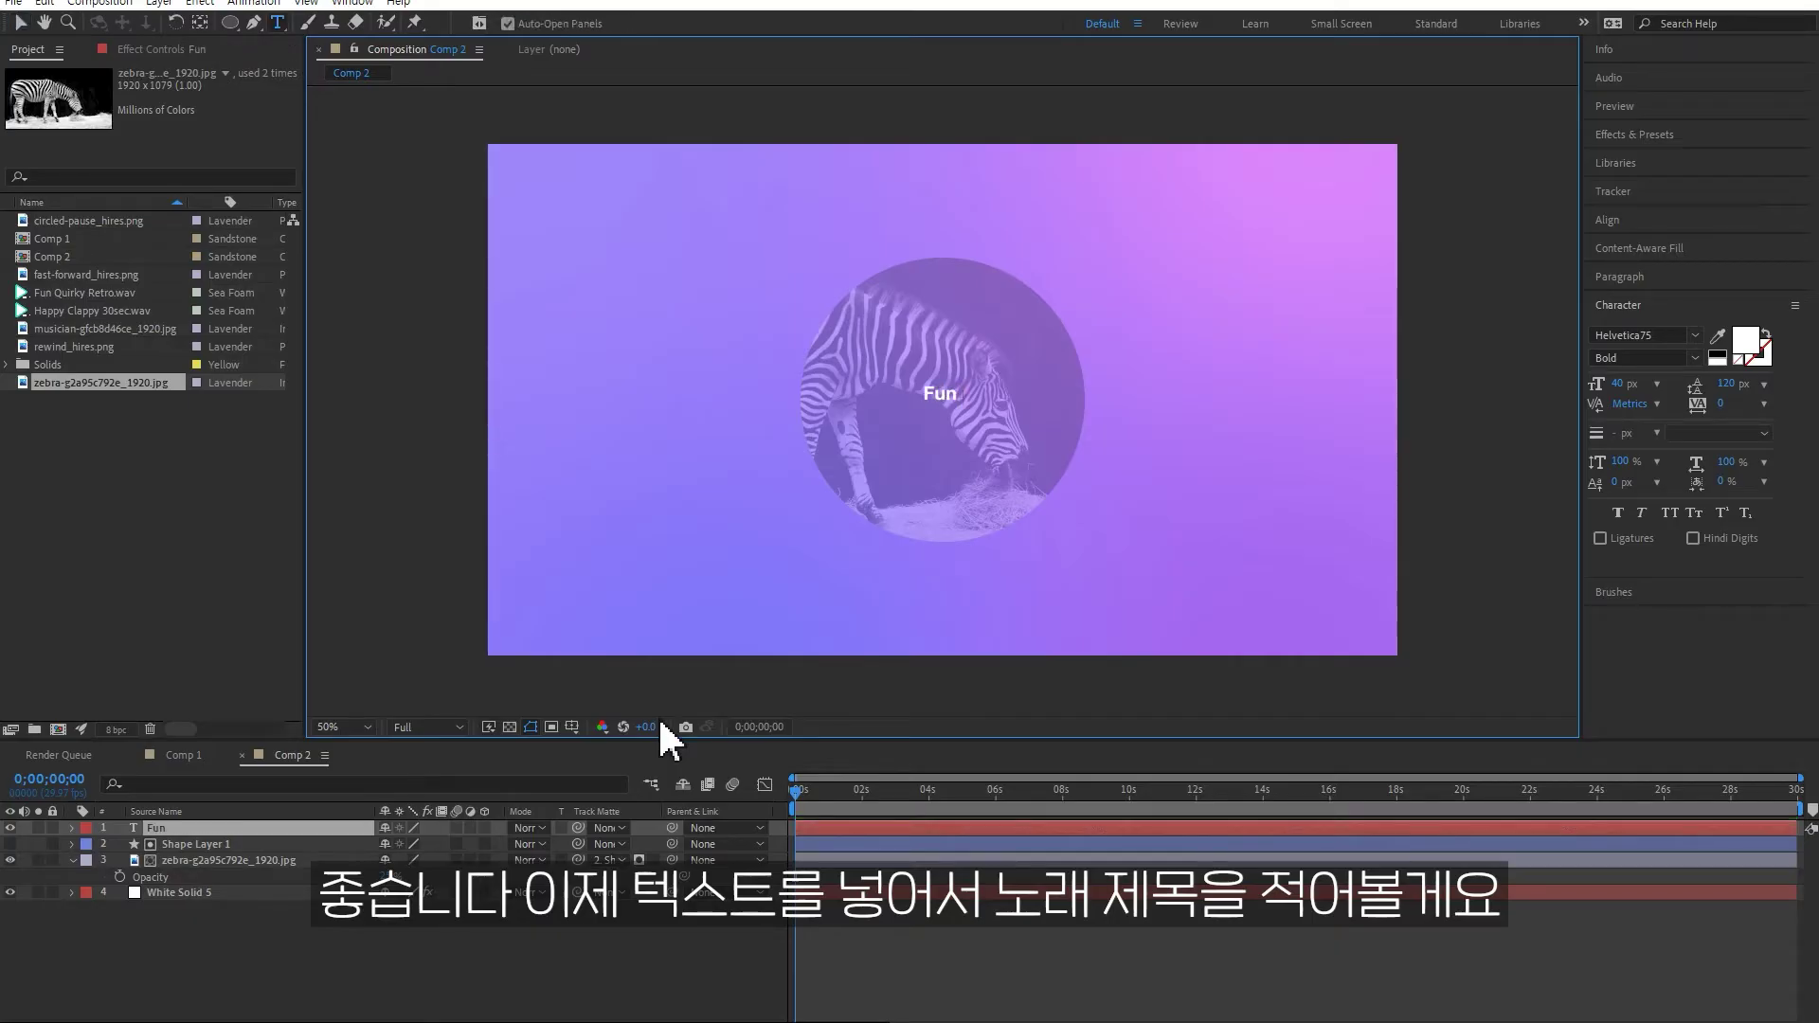
text(Quirky Retro - Pinkzebra)
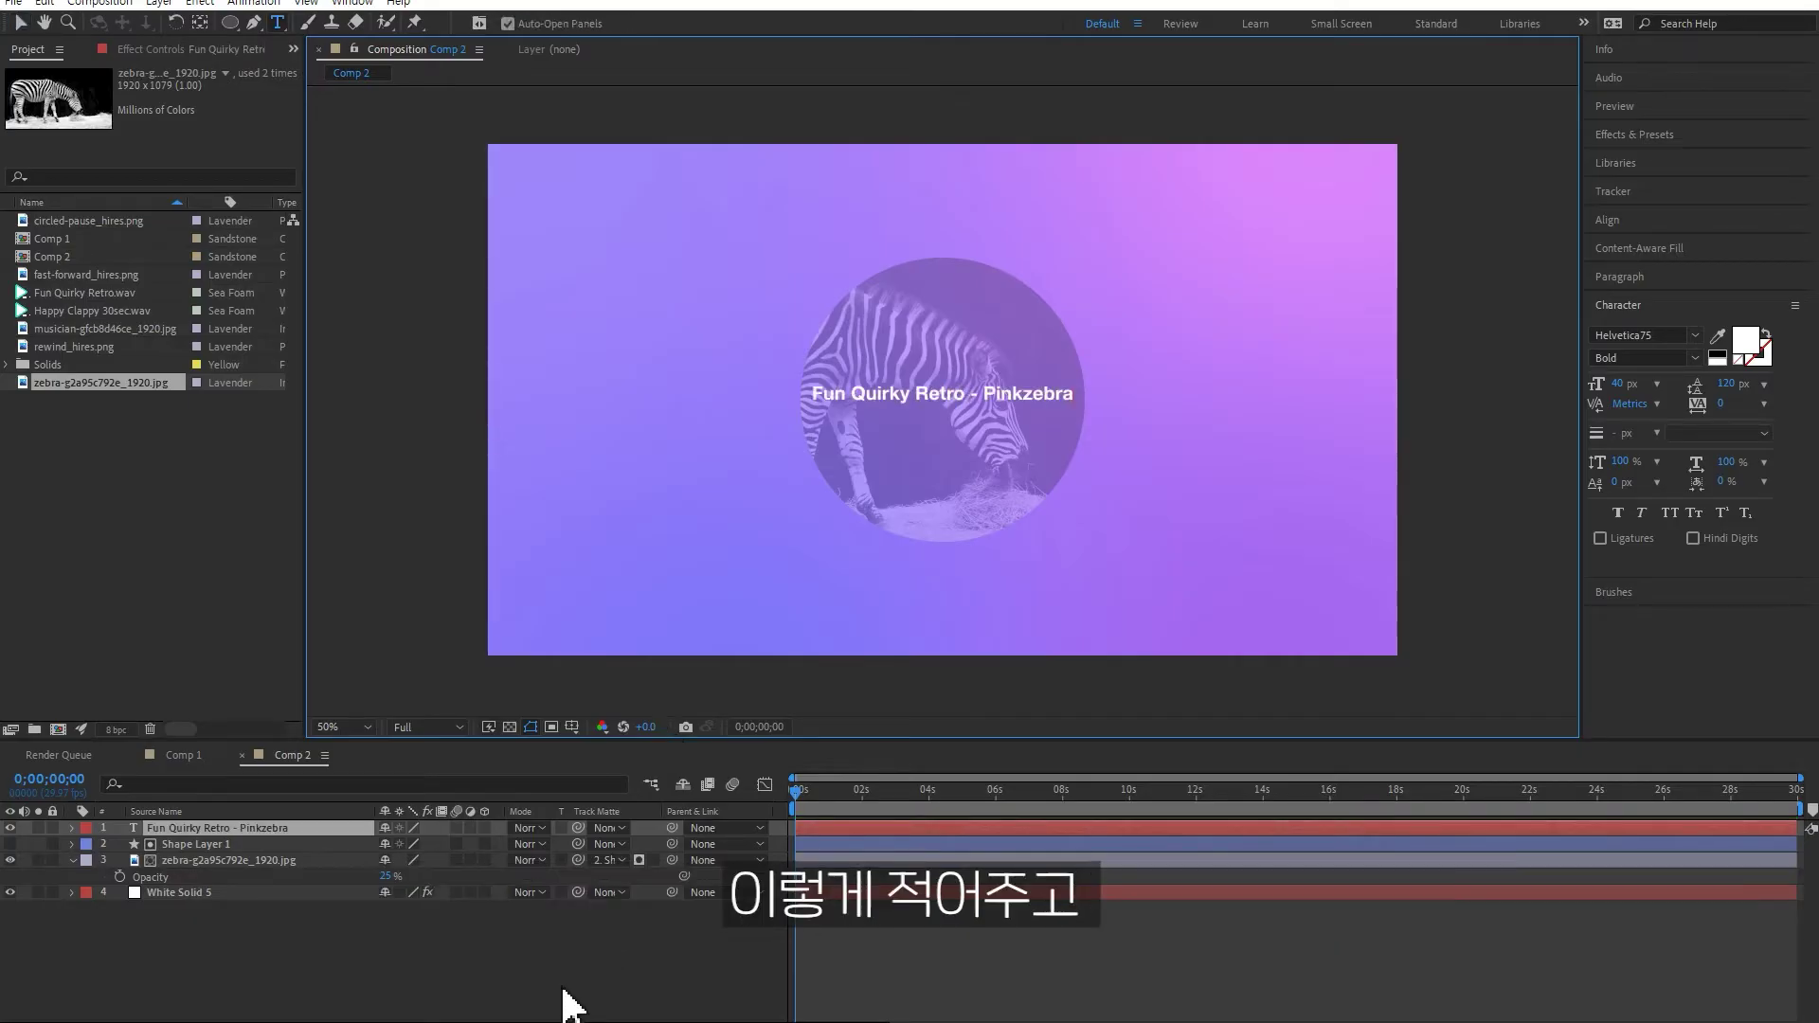
click(569, 980)
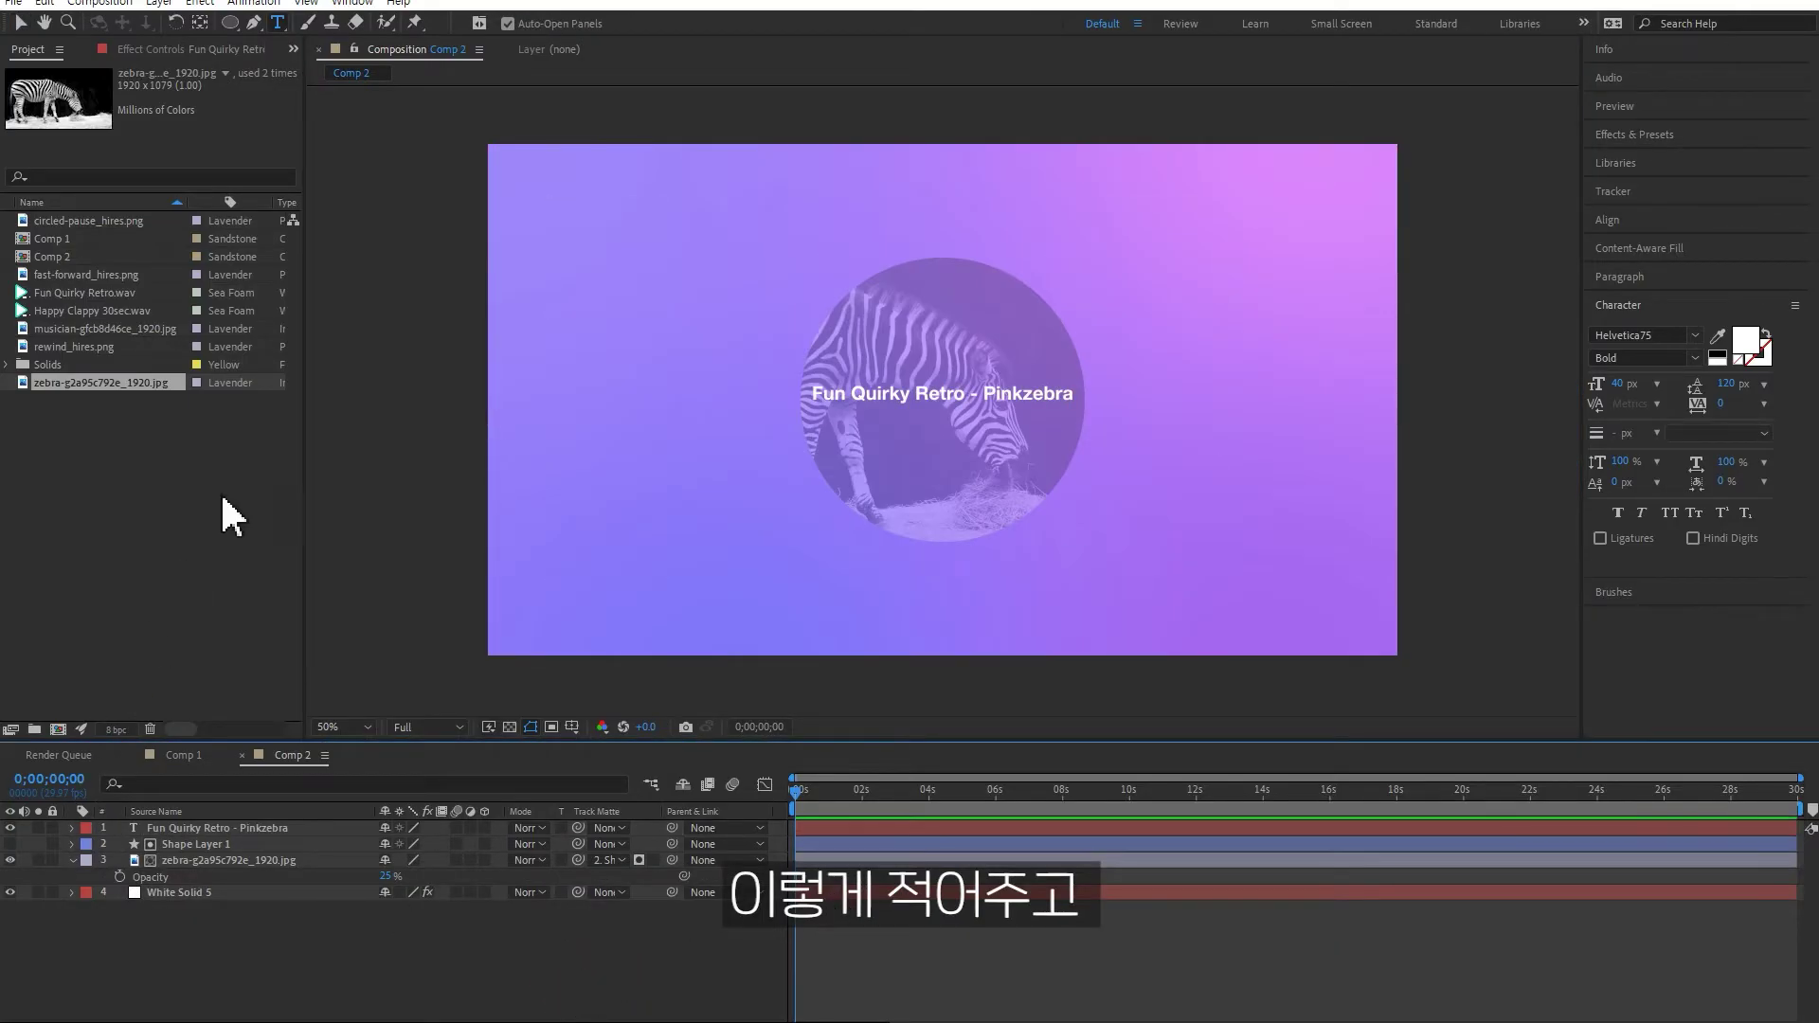
click(20, 22)
drag(1001, 400, 1007, 345)
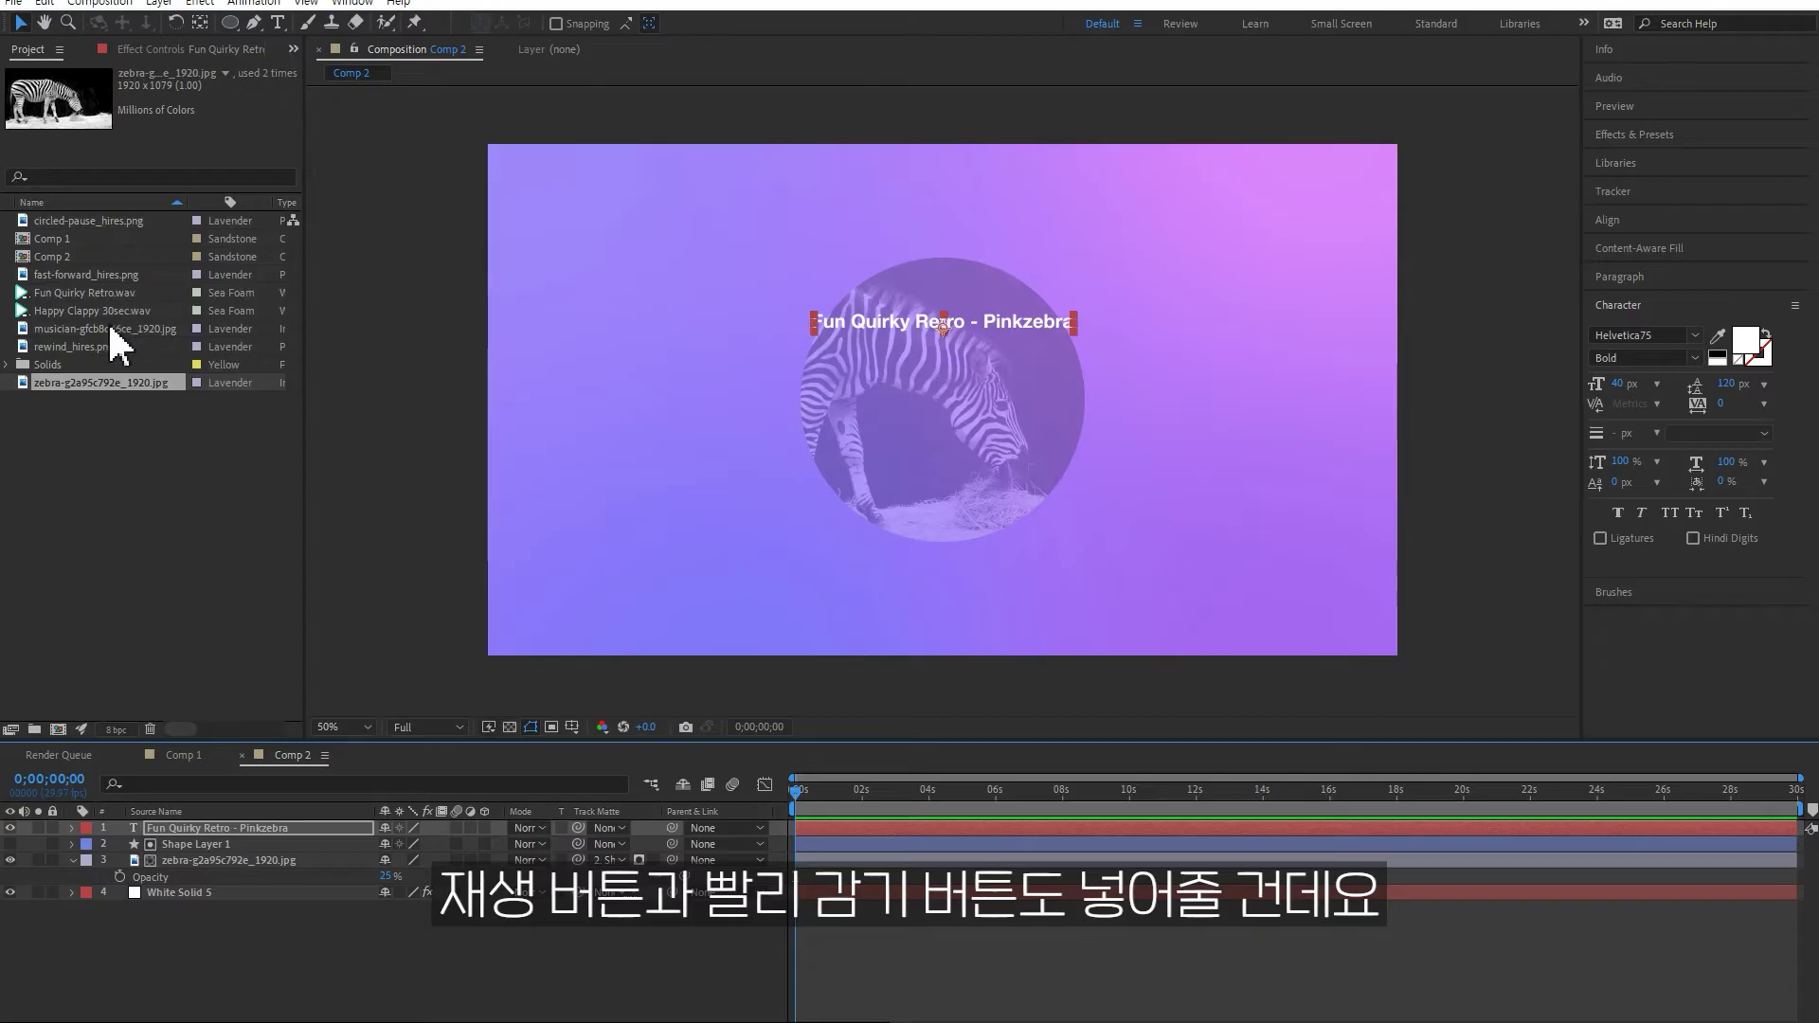
Add the pause, fast-forward and rewind PNG icons to Comp 2 at 15% scale
click(123, 221)
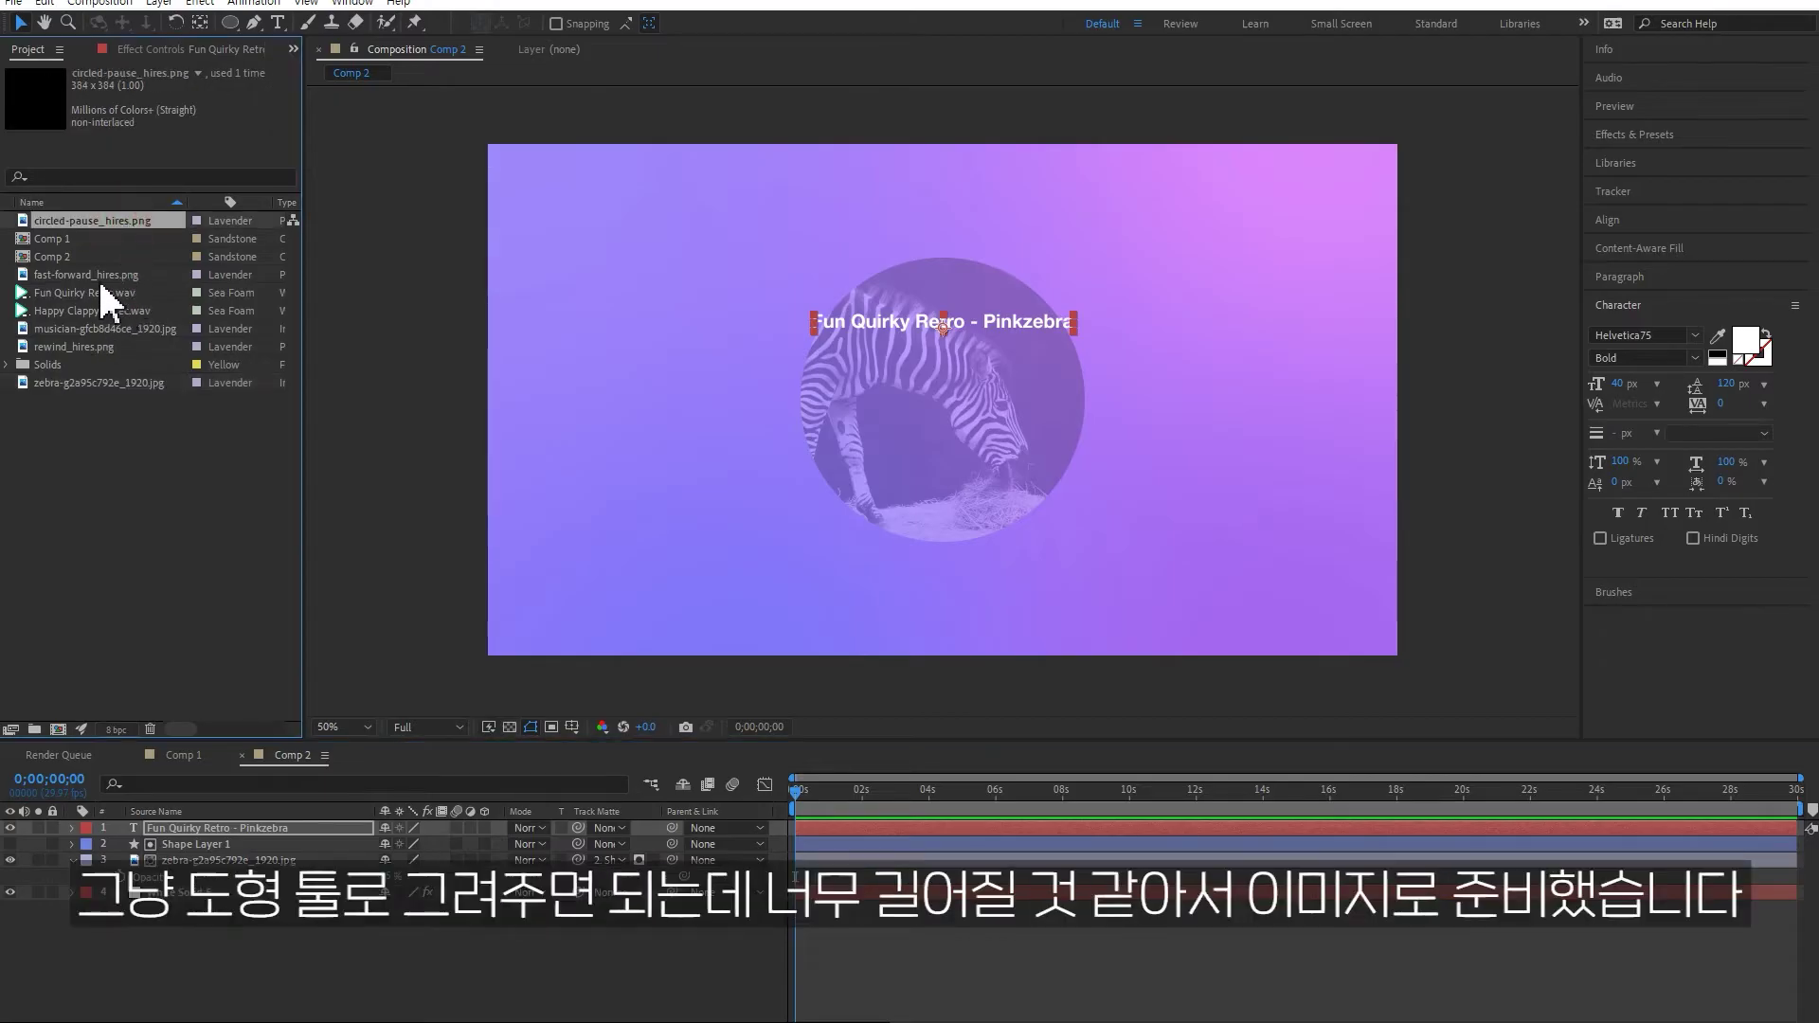
ctrl+click(97, 274)
ctrl+click(83, 347)
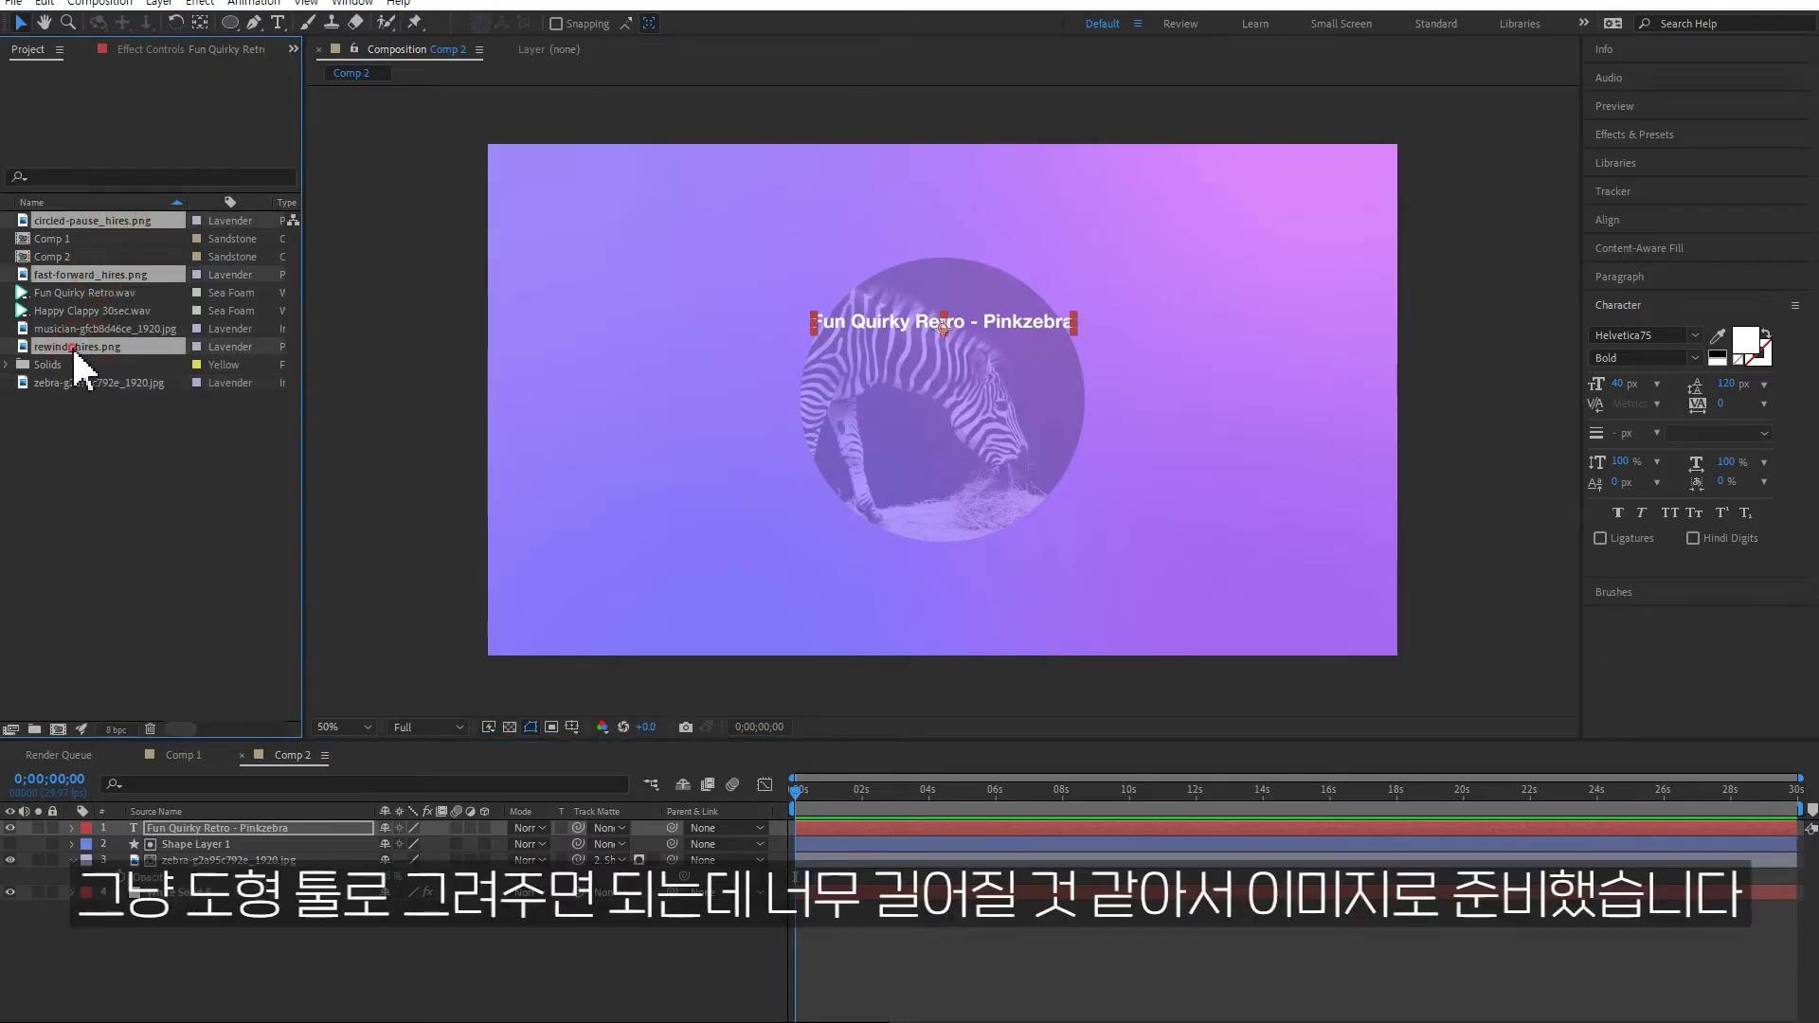
drag(76, 353, 346, 833)
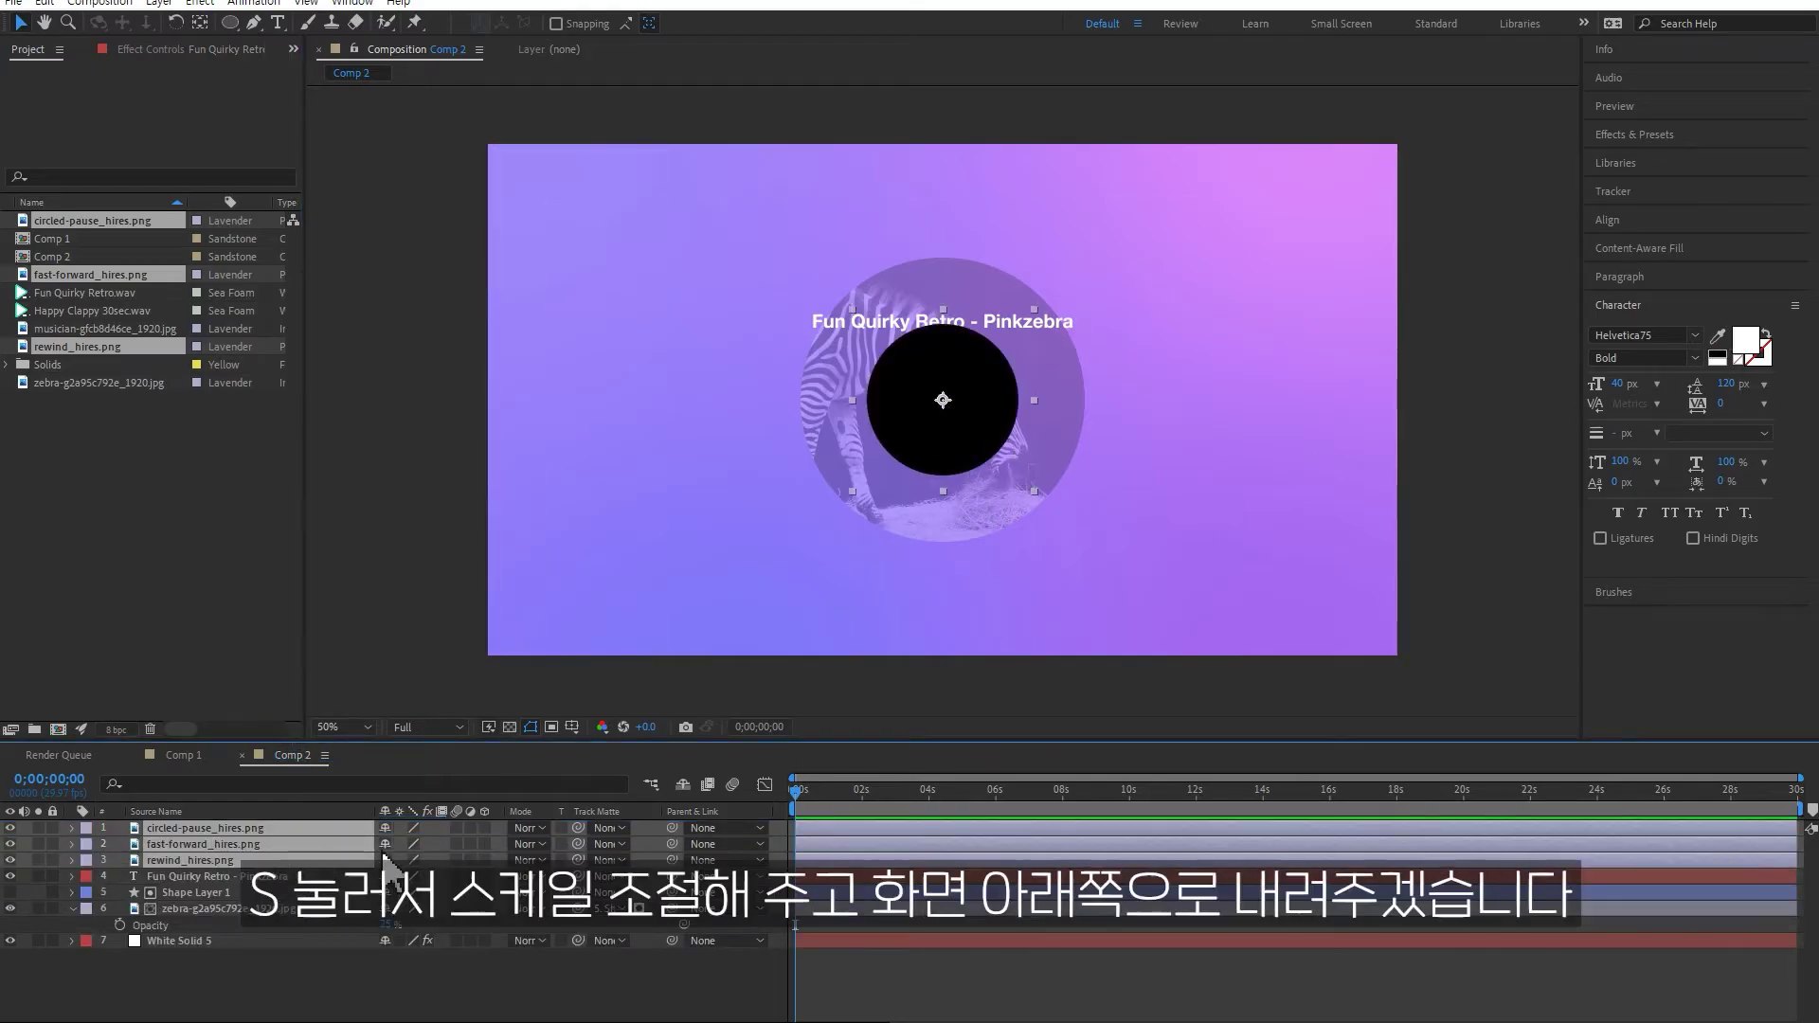
key(s)
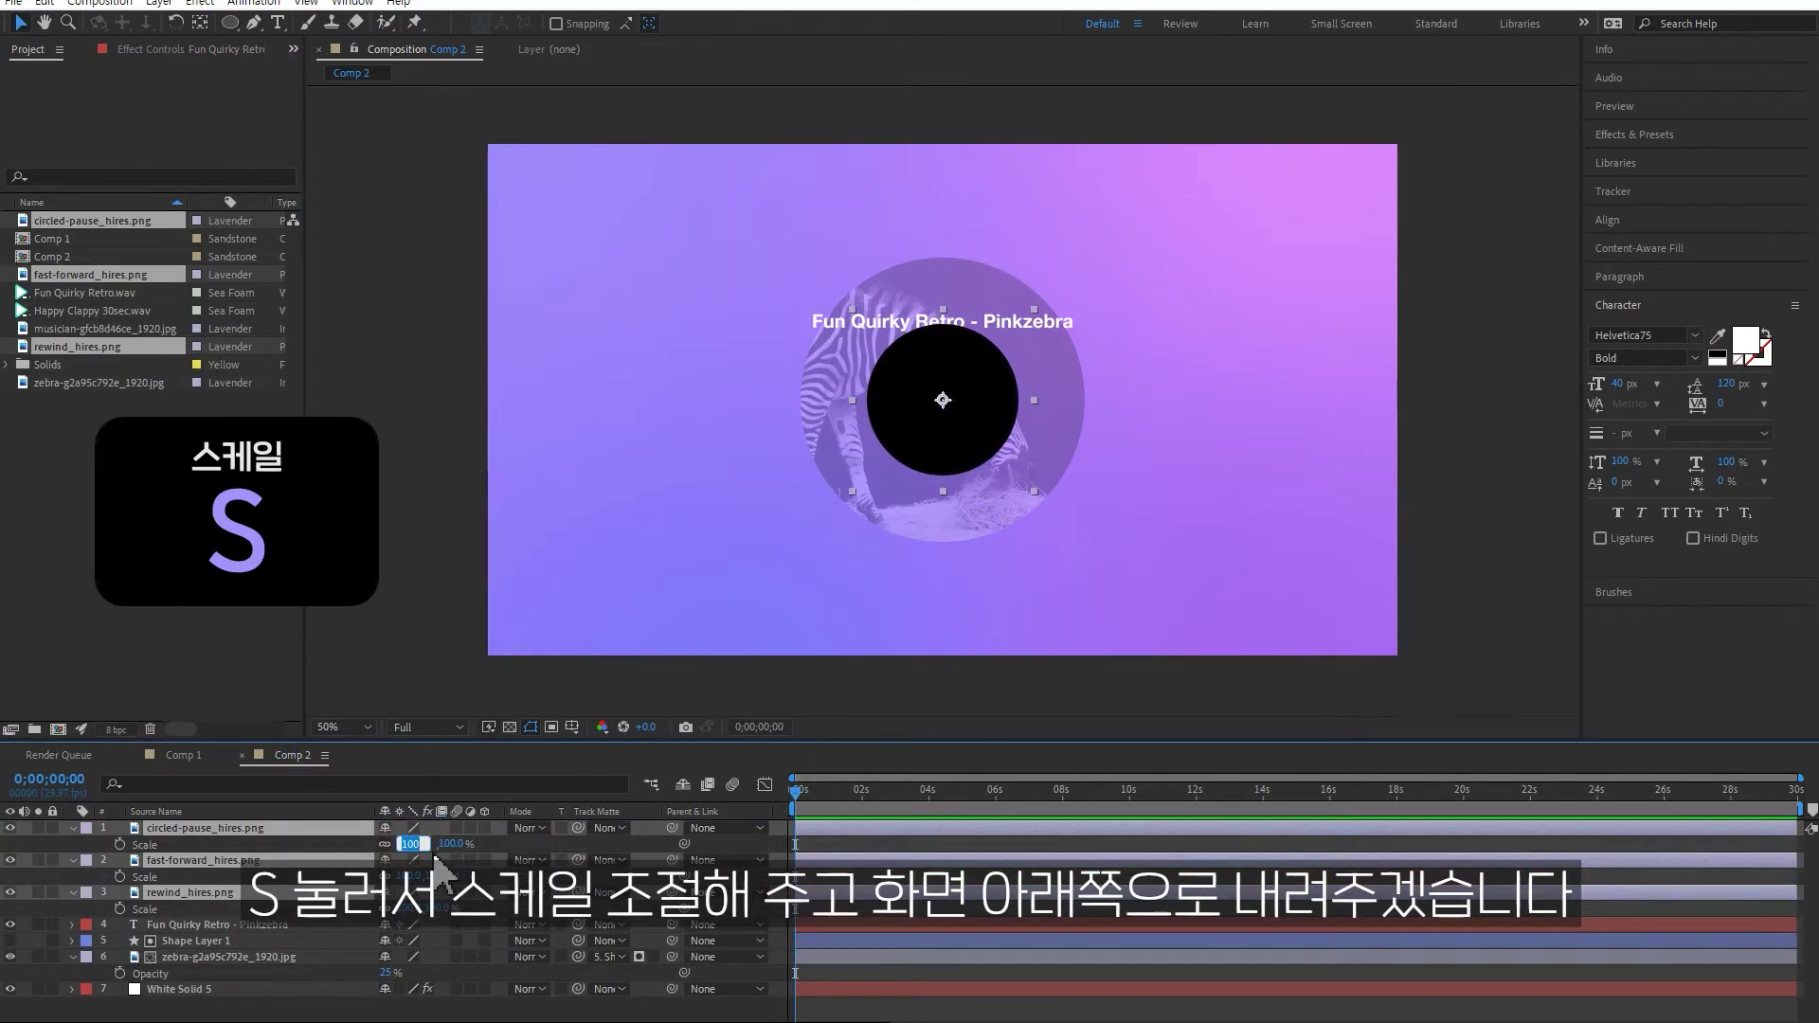
text(15)
key(Return)
Move the icons down in the circle, nudging fast-forward right and rewind left
drag(950, 416, 950, 508)
click(268, 861)
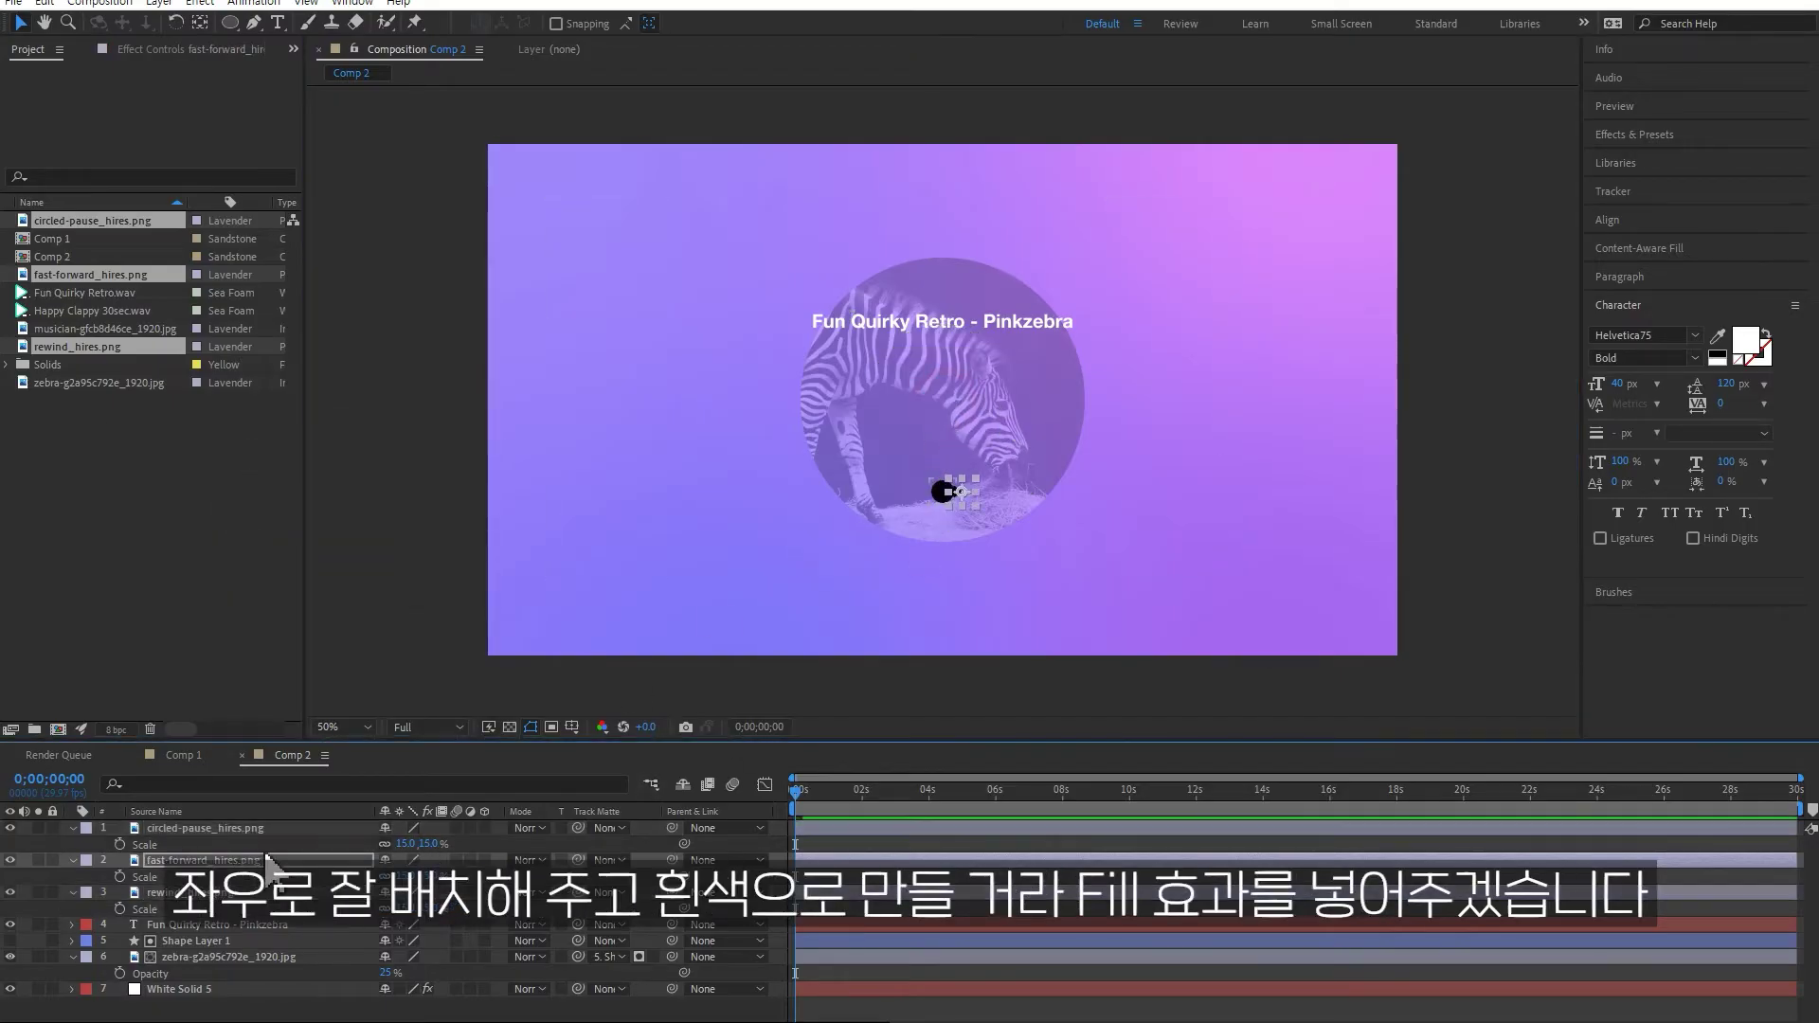
key(shift+Right)
key(shift+Right)
click(246, 894)
key(shift+Left)
key(shift+Left)
key(shift+Left)
key(shift+Left)
key(shift+Left)
key(shift+Left)
click(1649, 134)
Give the rewind icon a white Fill effect and paste it onto the pause and fast-forward icons
click(1672, 159)
text(fi)
click(1599, 159)
text(ll)
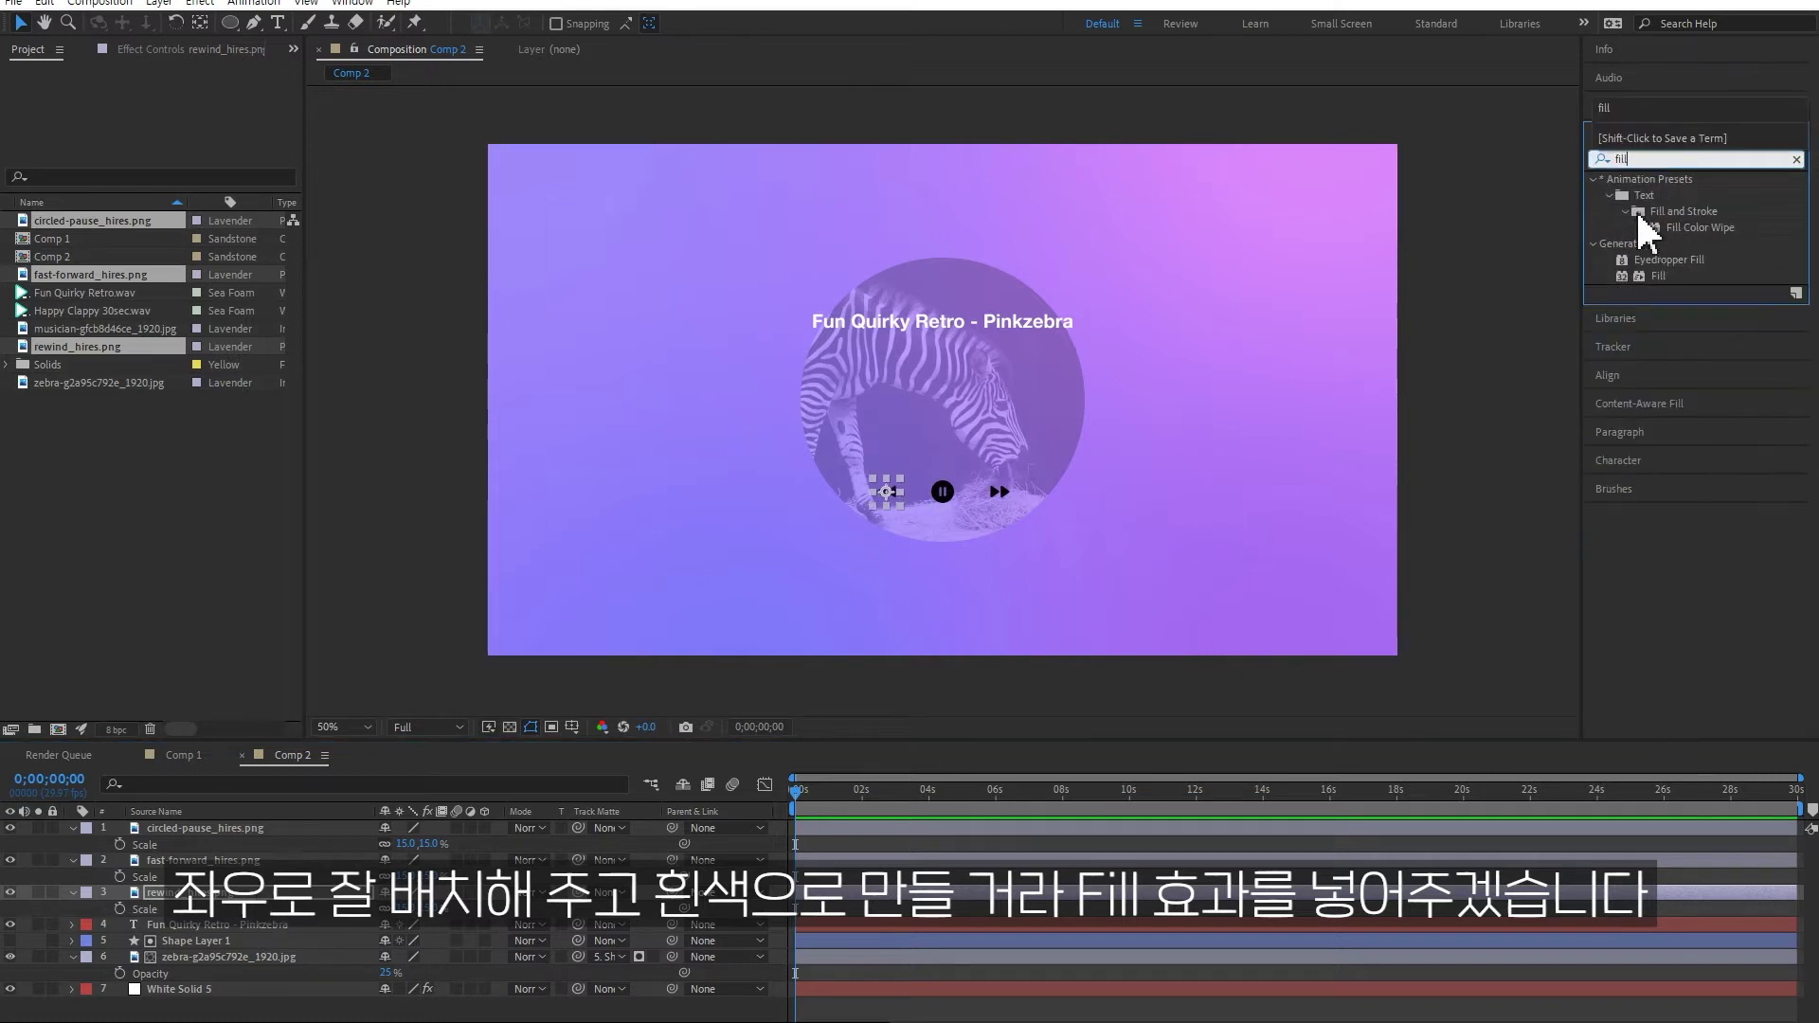
double_click(1658, 276)
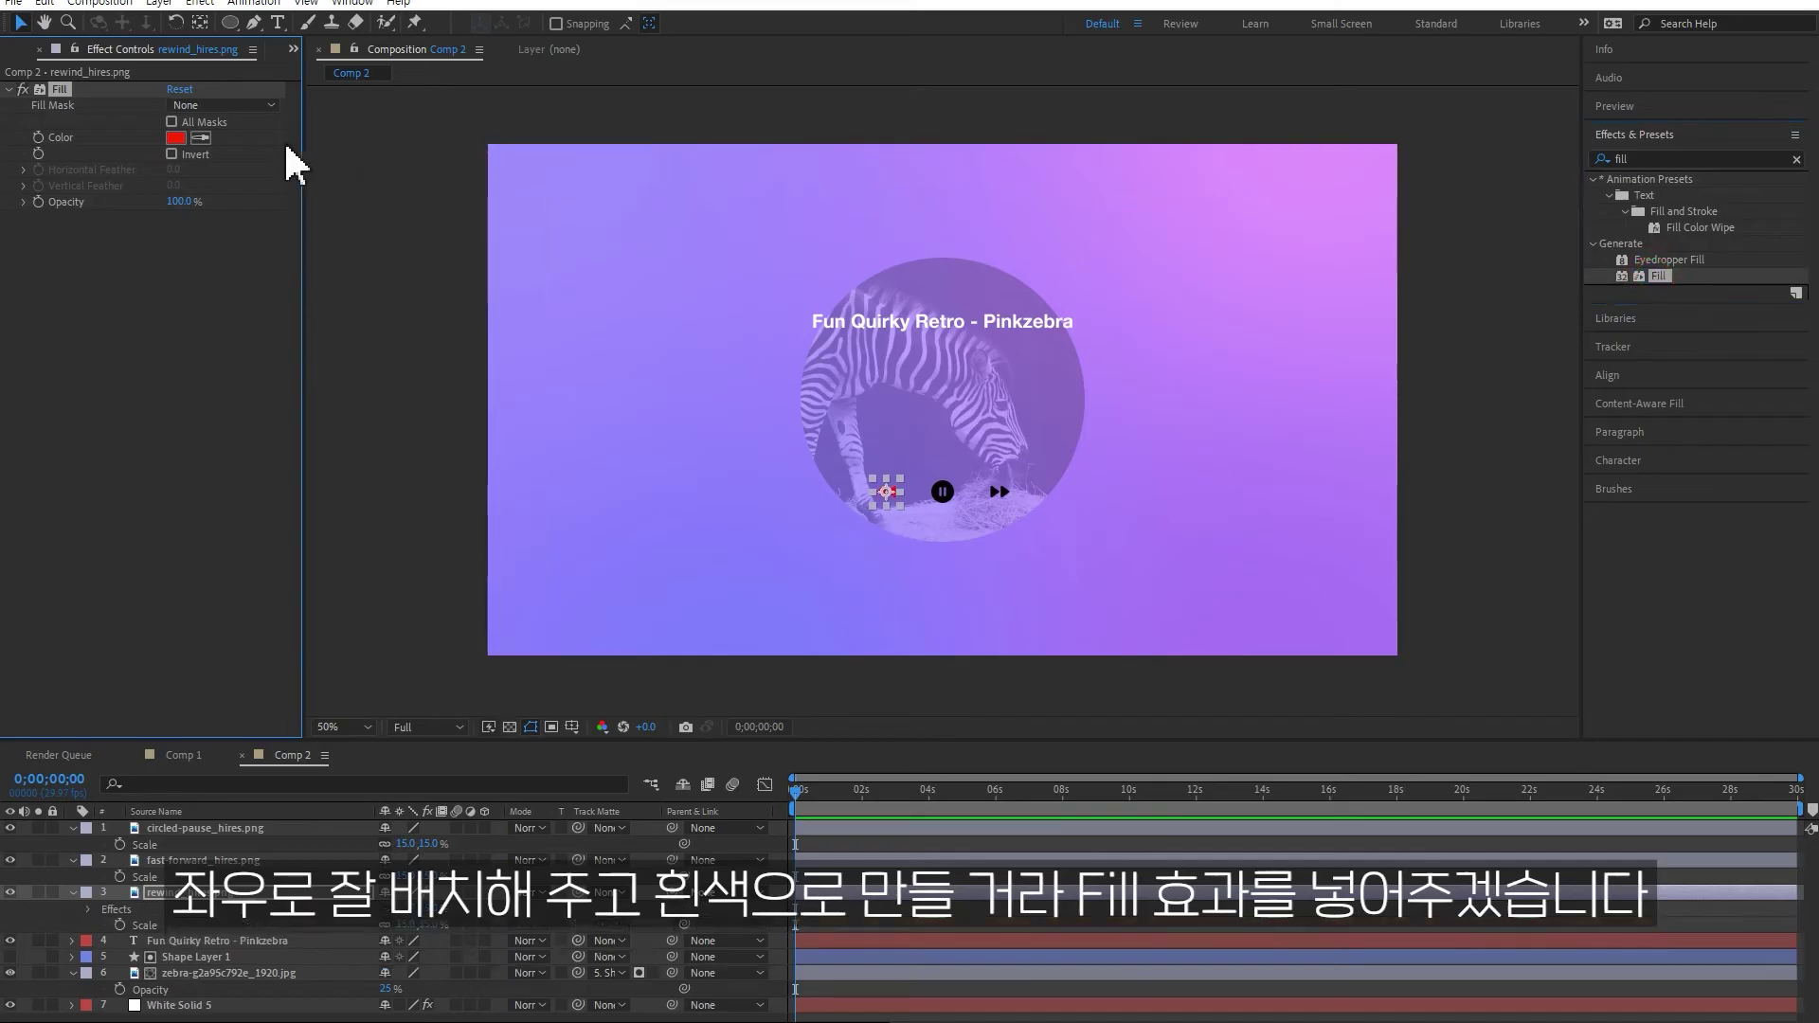
click(177, 137)
key(Return)
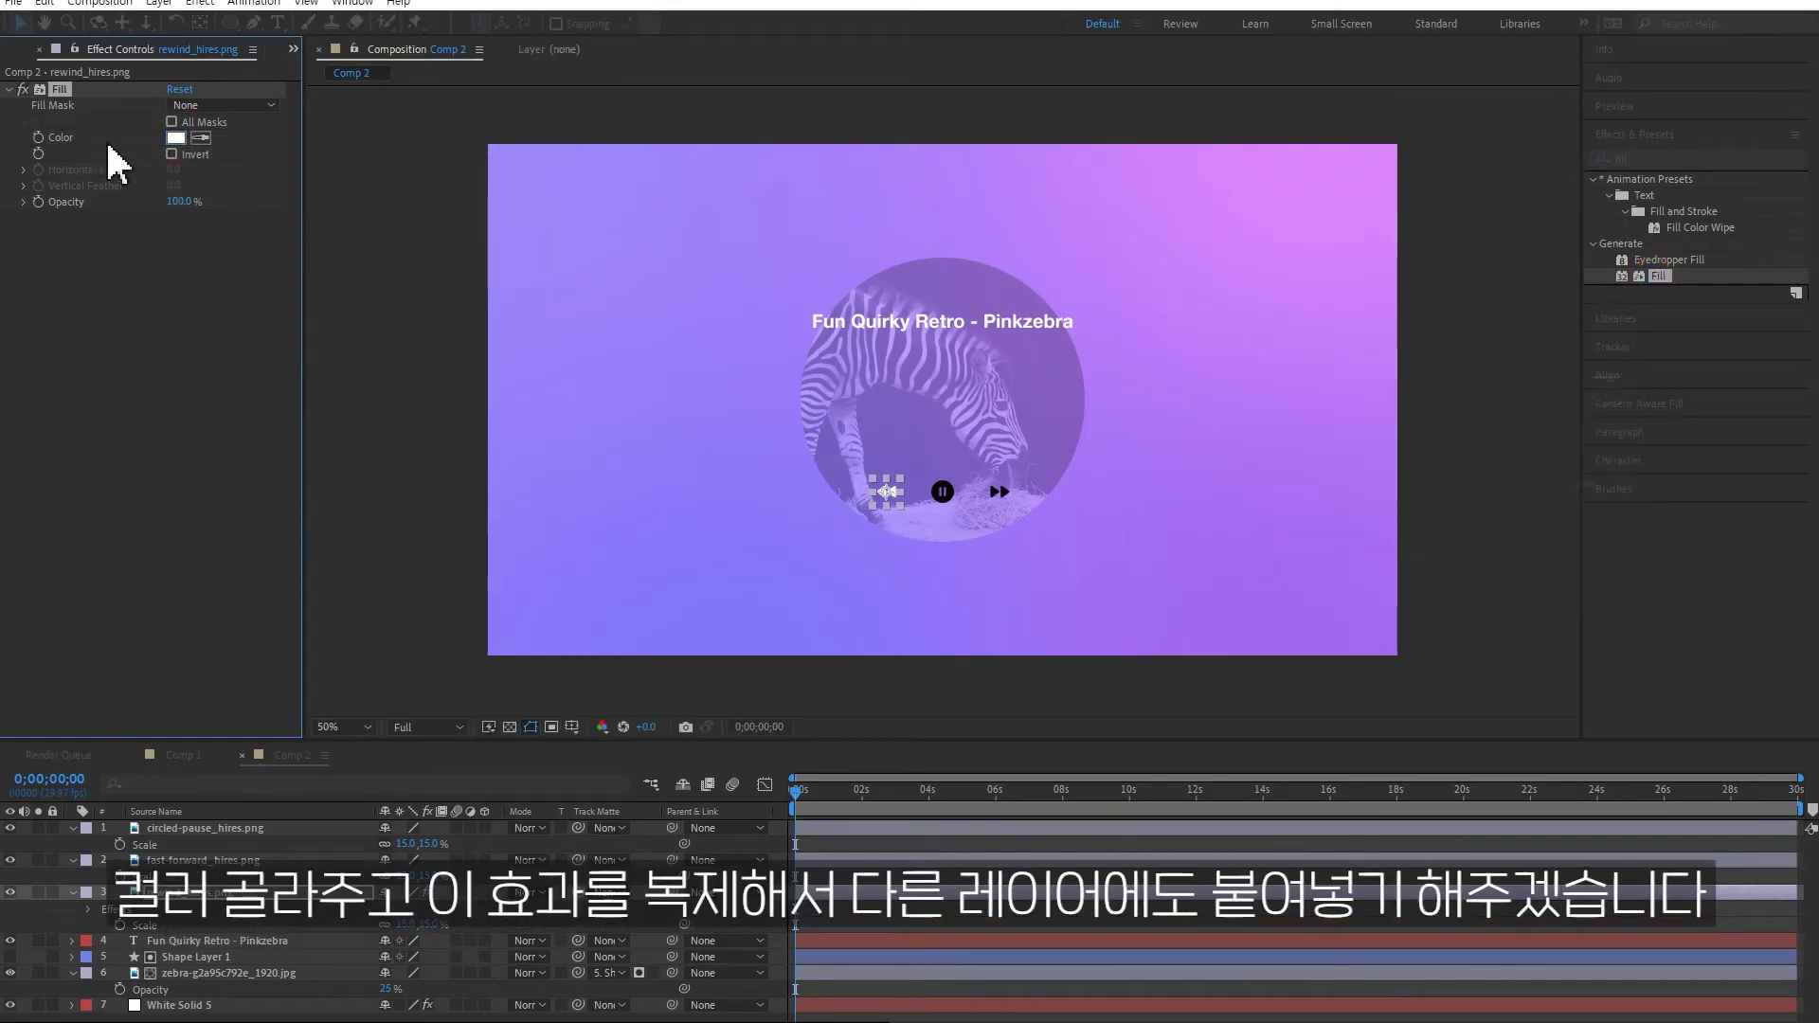
key(ctrl+c)
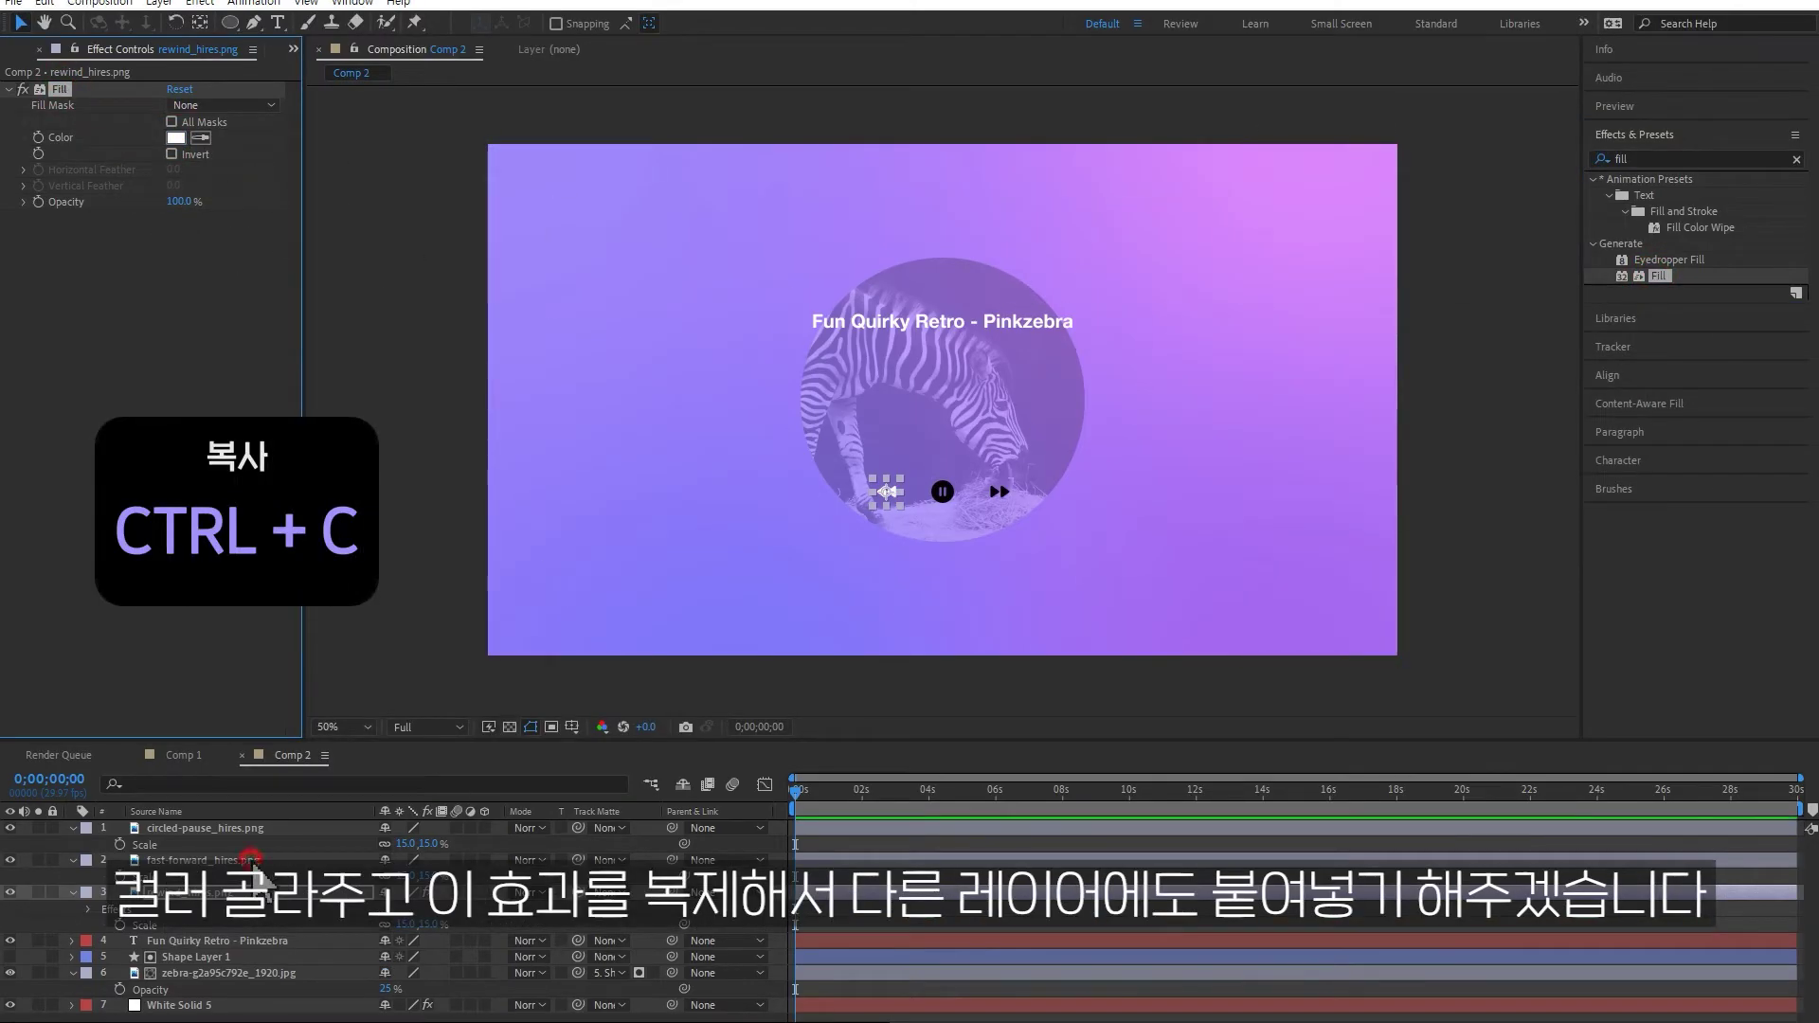
click(265, 860)
ctrl+click(260, 829)
key(ctrl+v)
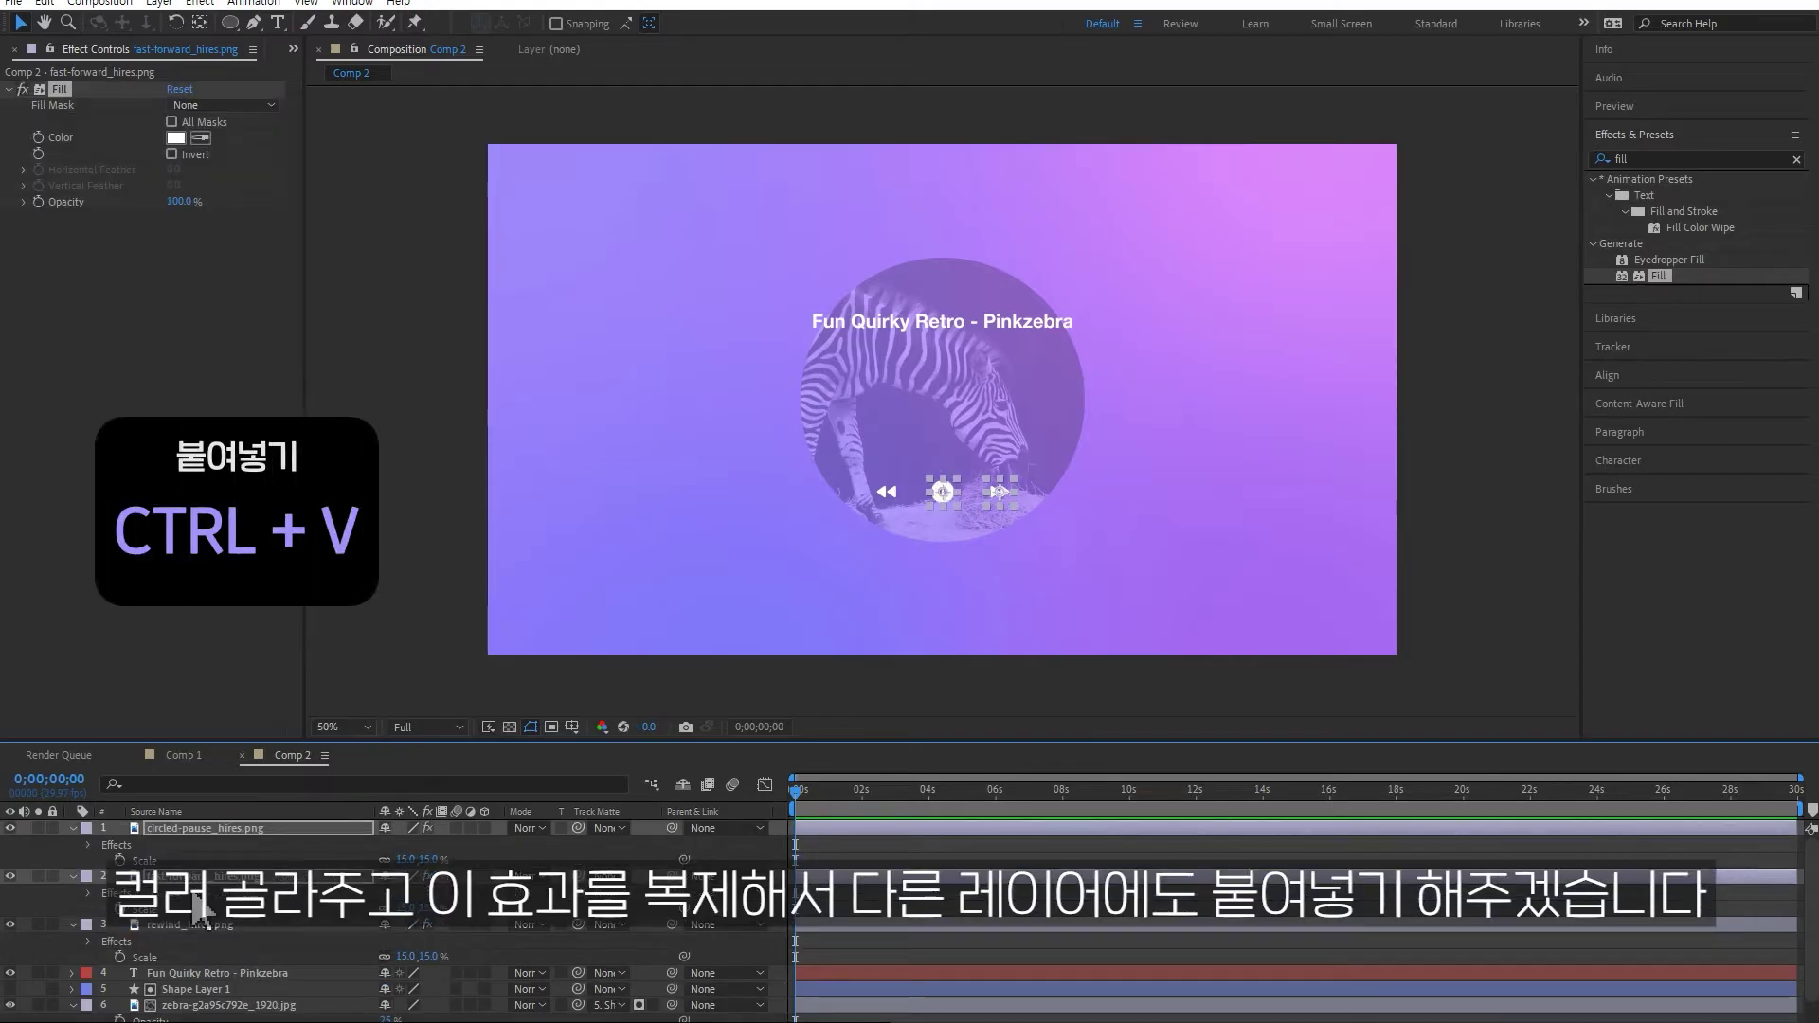
click(47, 861)
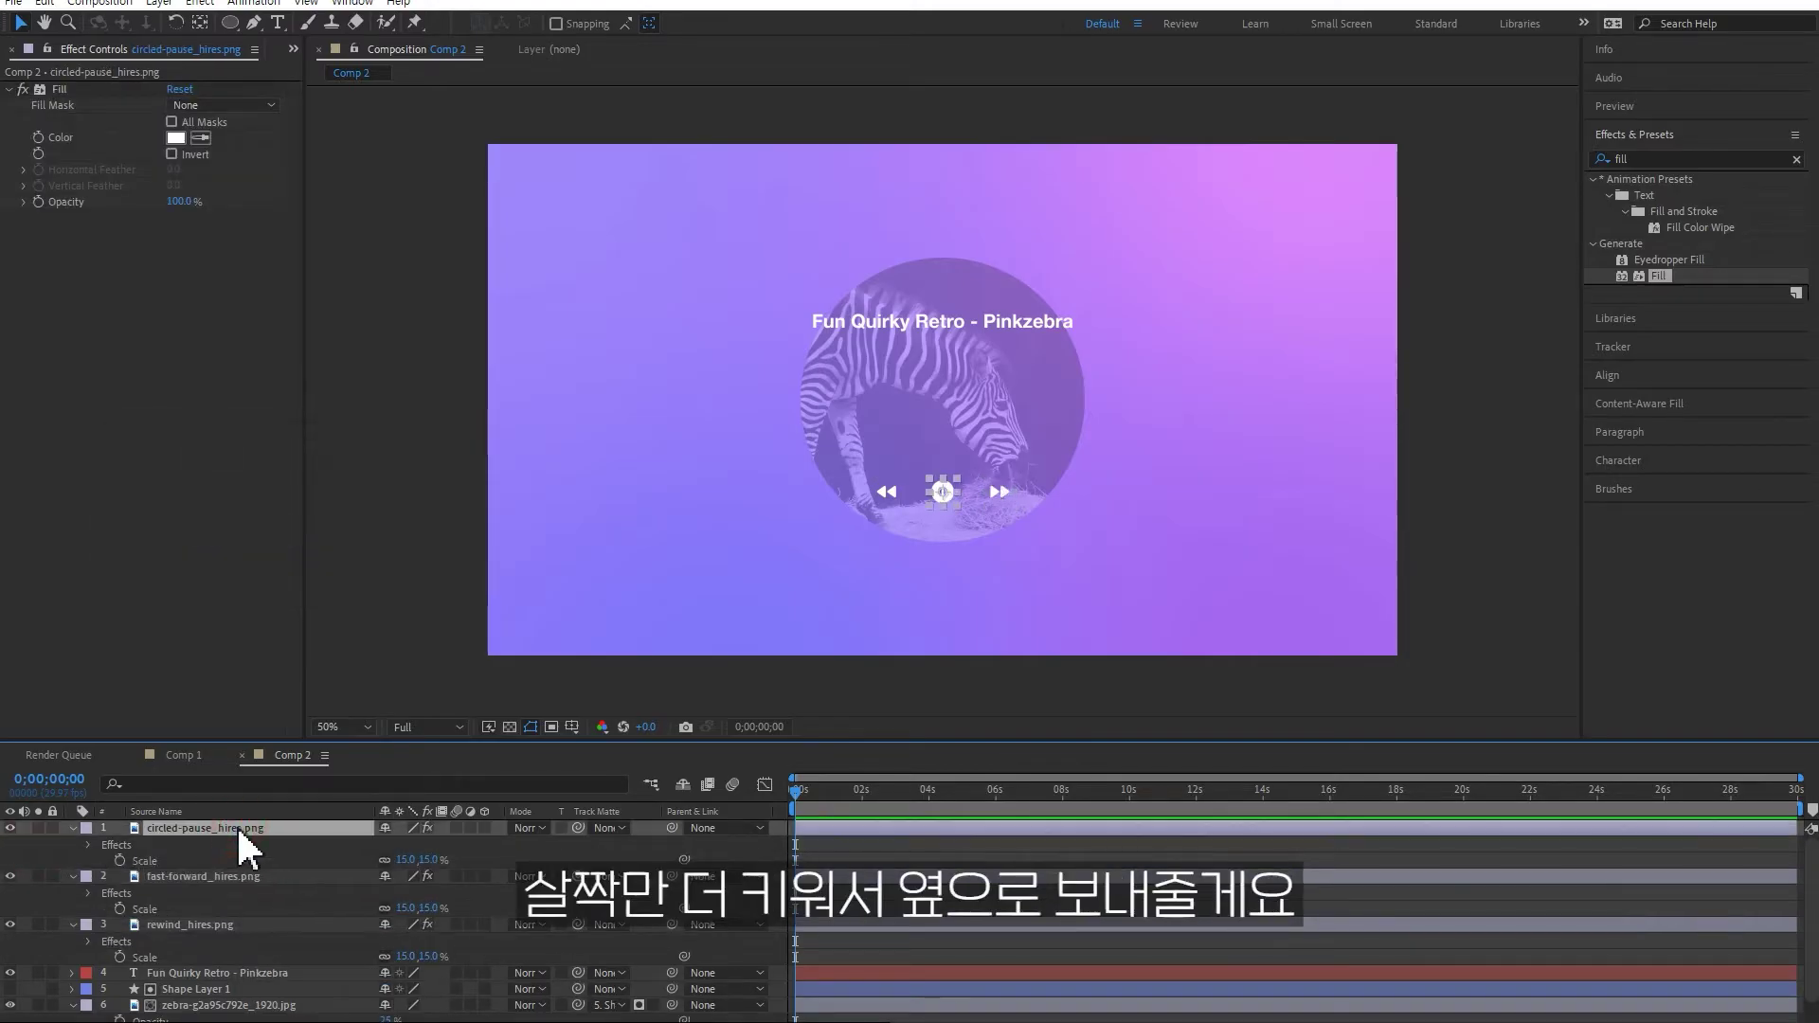
Enlarge the rewind and fast-forward icons to 20% and spread them farther apart
click(242, 876)
ctrl+click(241, 924)
click(405, 908)
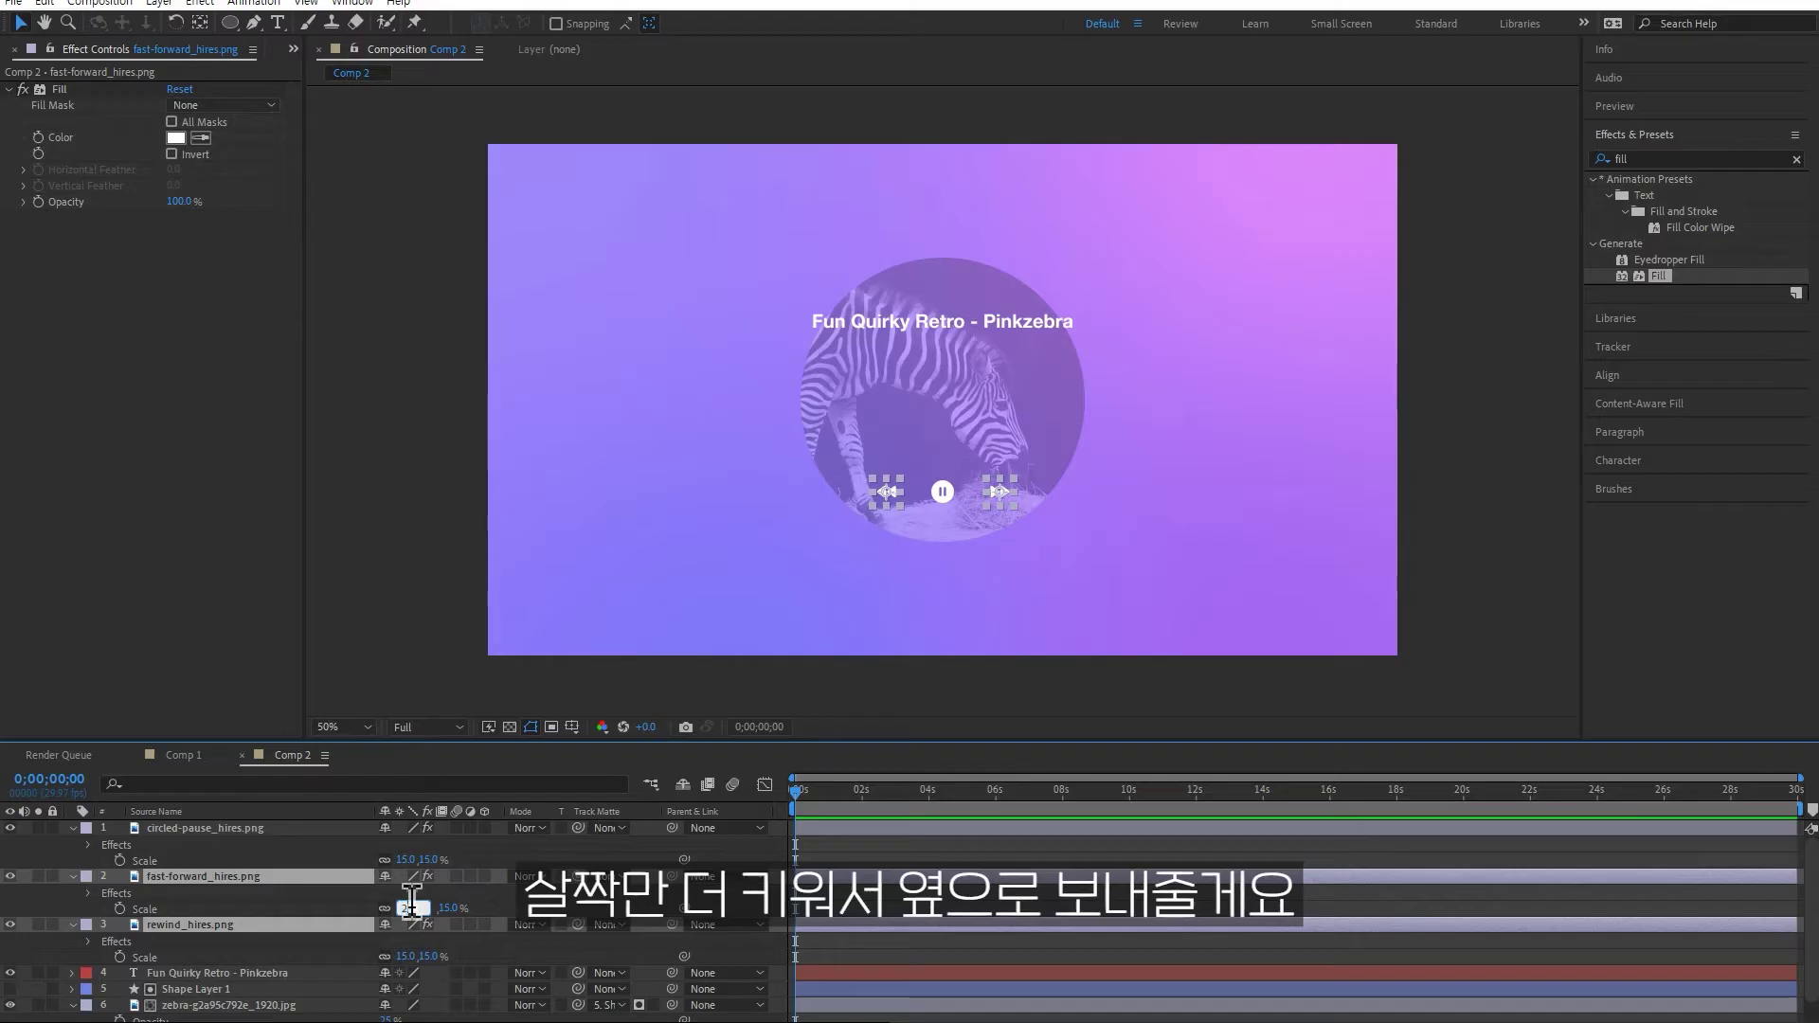
drag(406, 907, 418, 910)
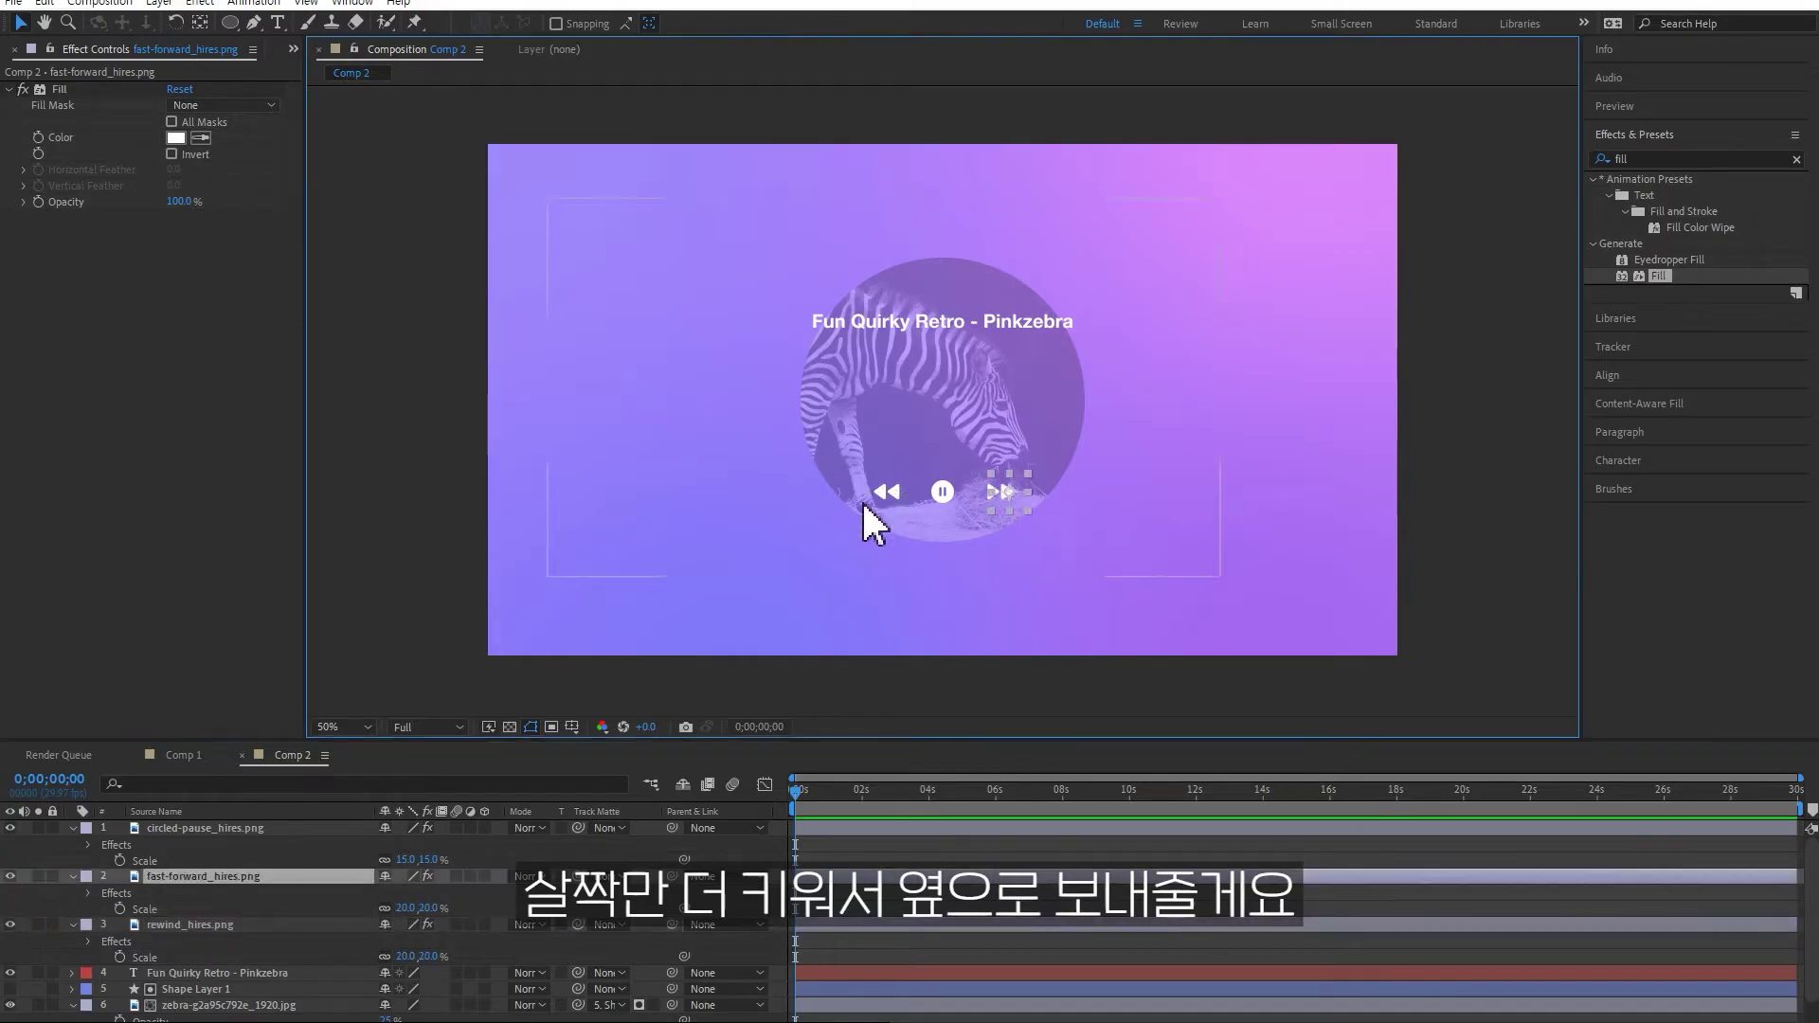
drag(999, 491, 1018, 491)
drag(887, 490, 866, 491)
key(ctrl+z)
key(ctrl+z)
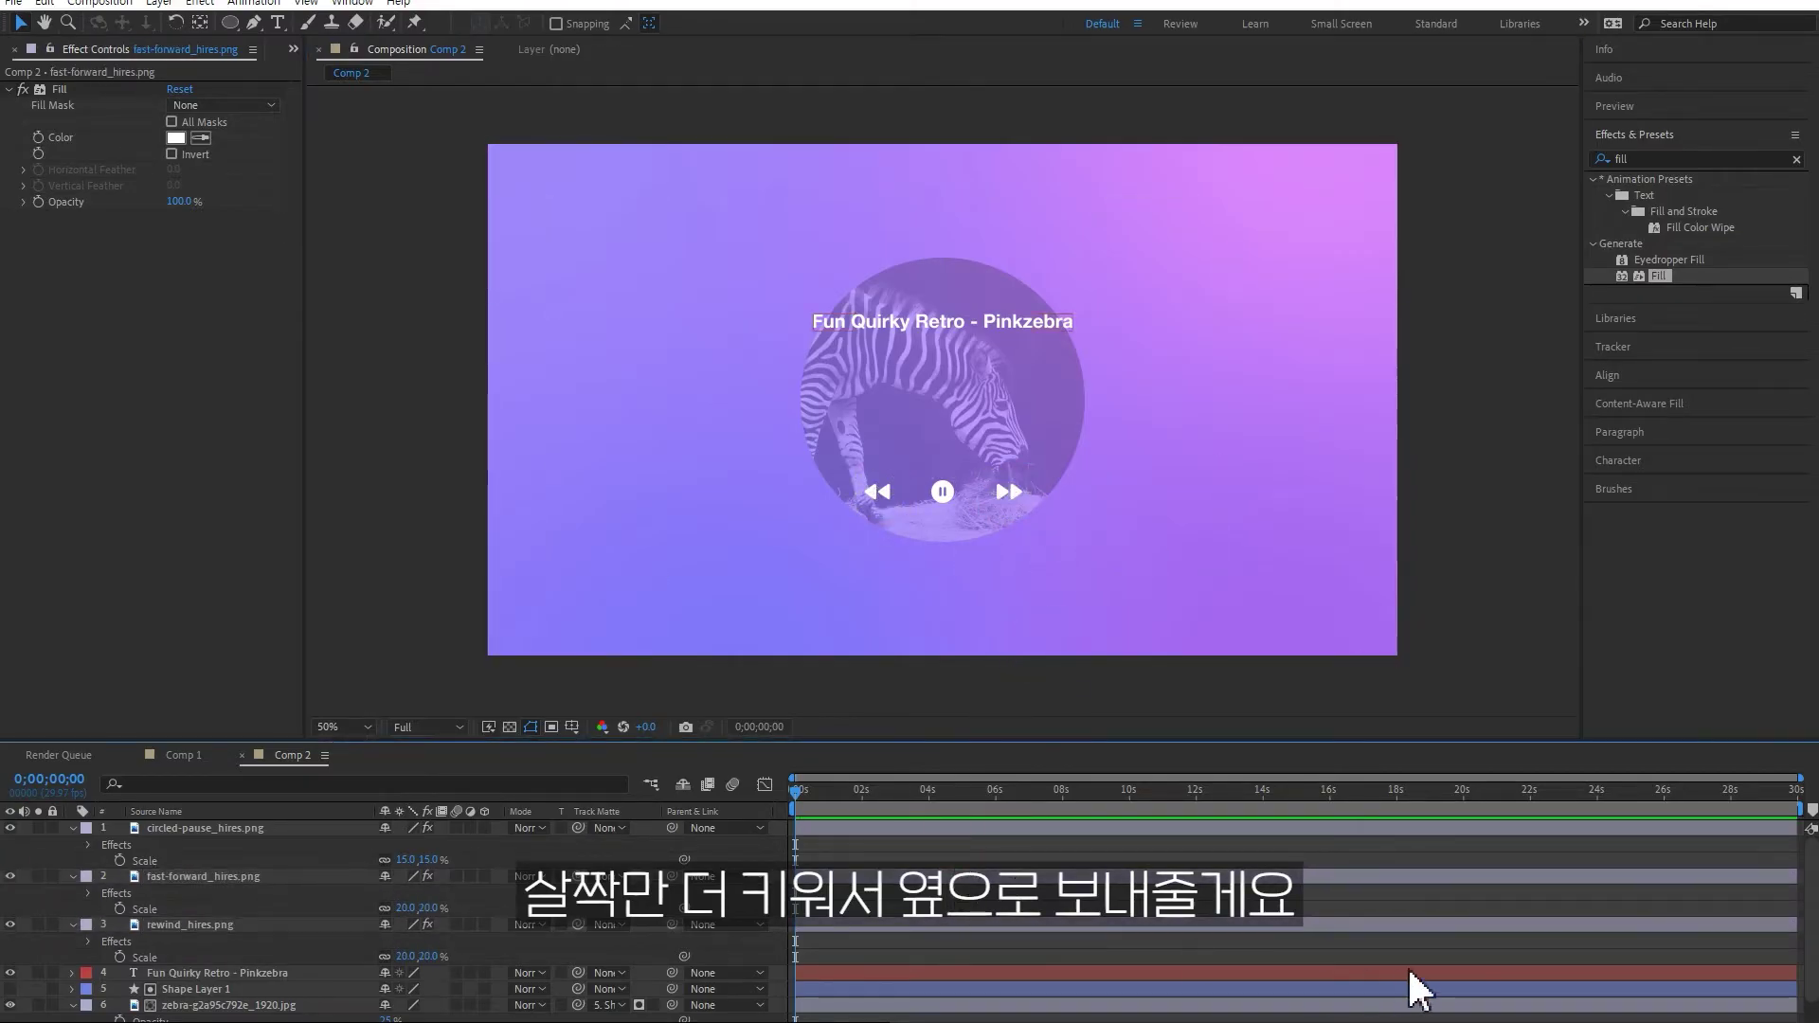
key(u)
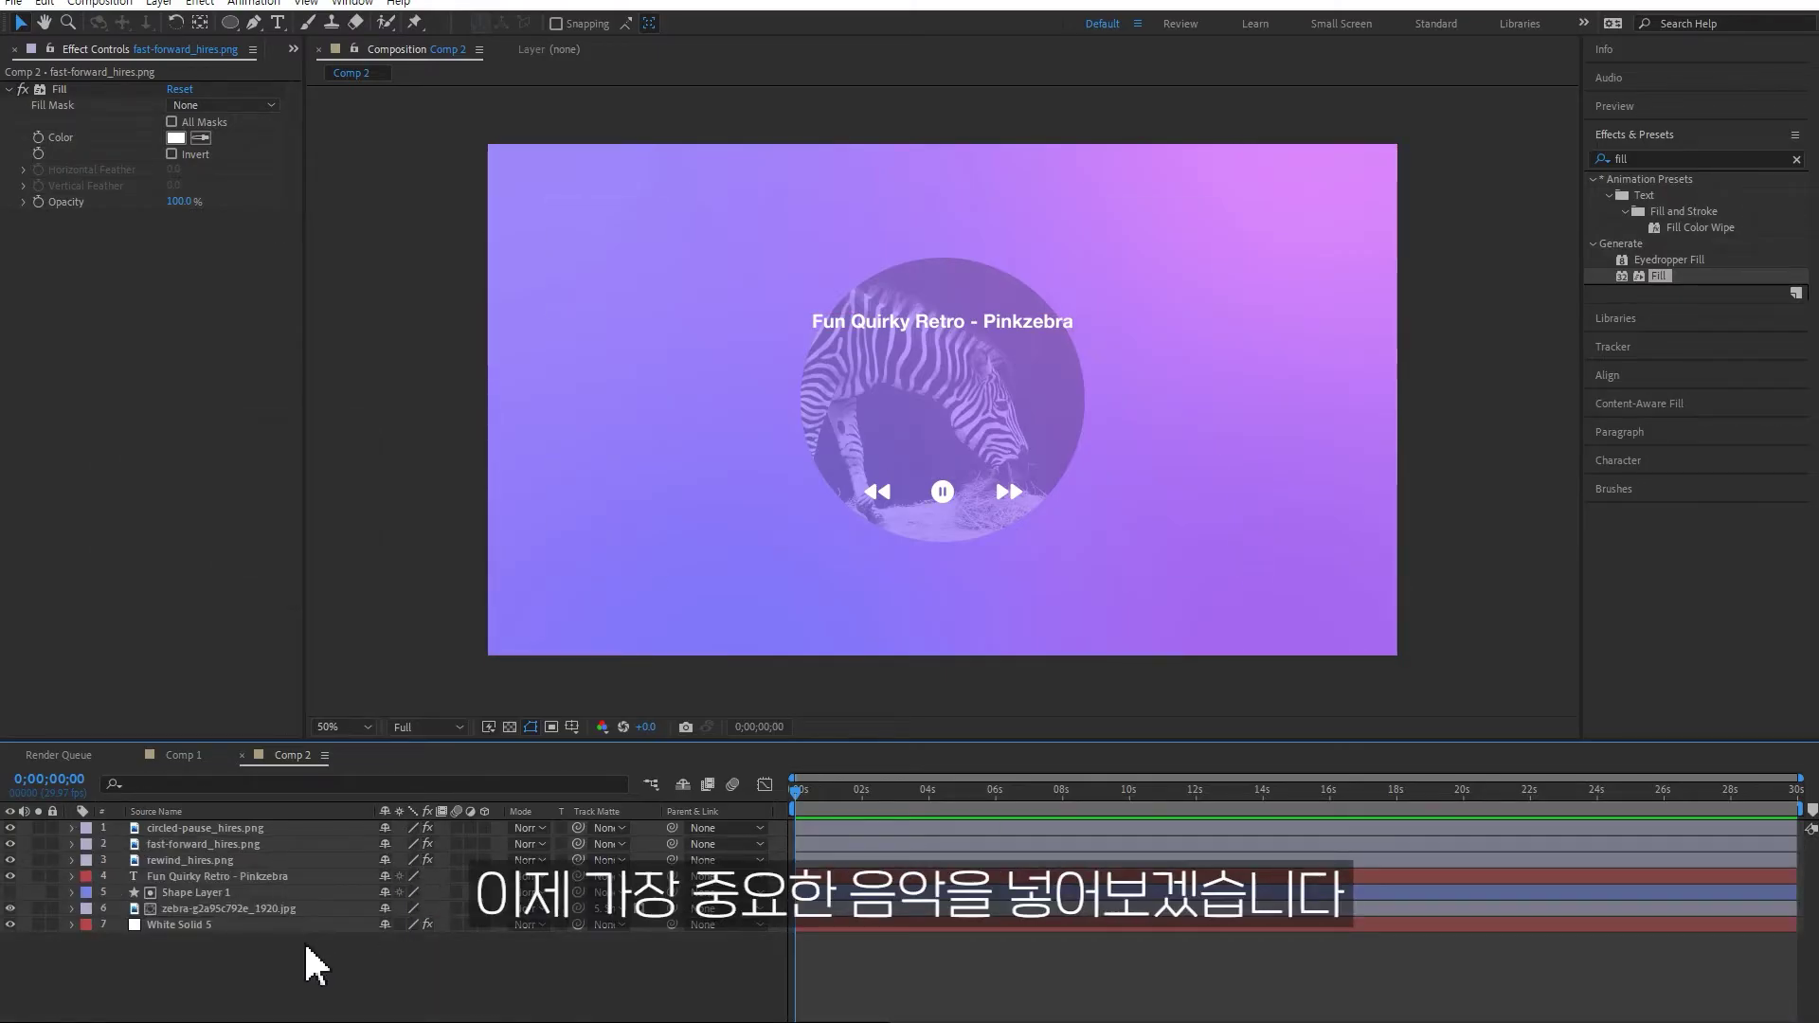
Add Fun Quirky Retro.wav as a layer, show its waveform, and preview the music
click(294, 48)
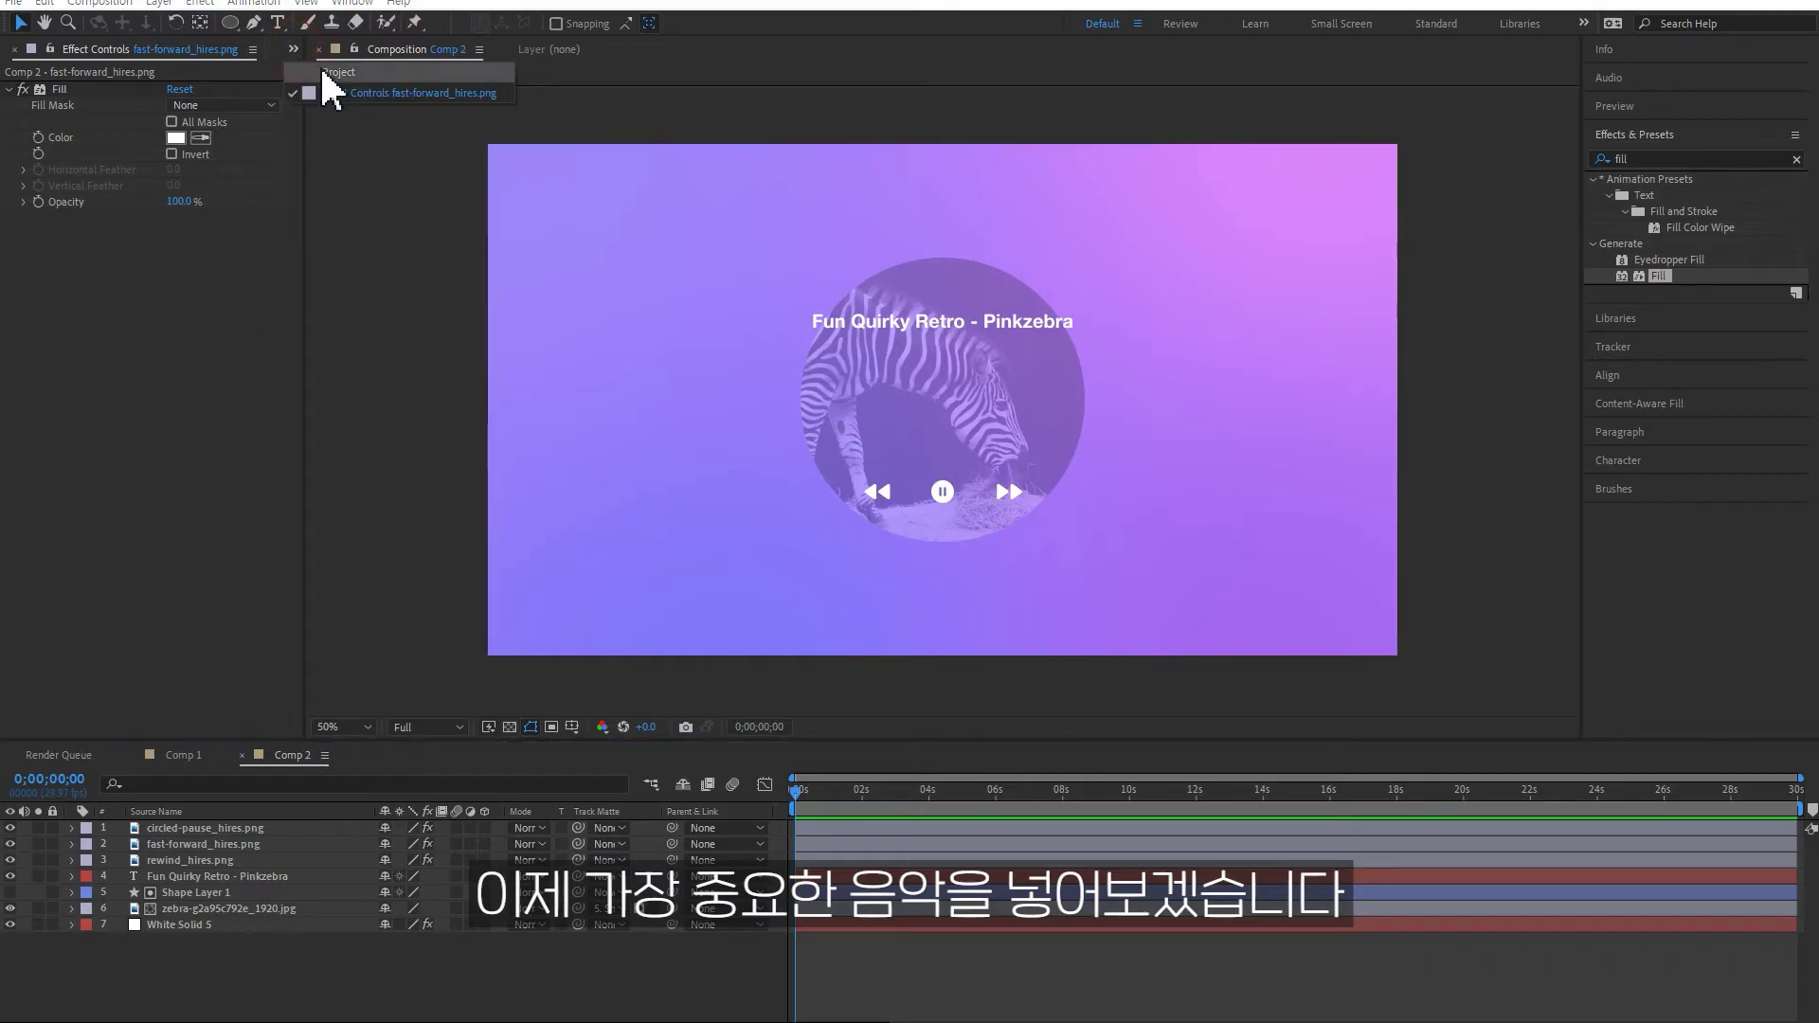
click(324, 77)
drag(122, 293, 327, 857)
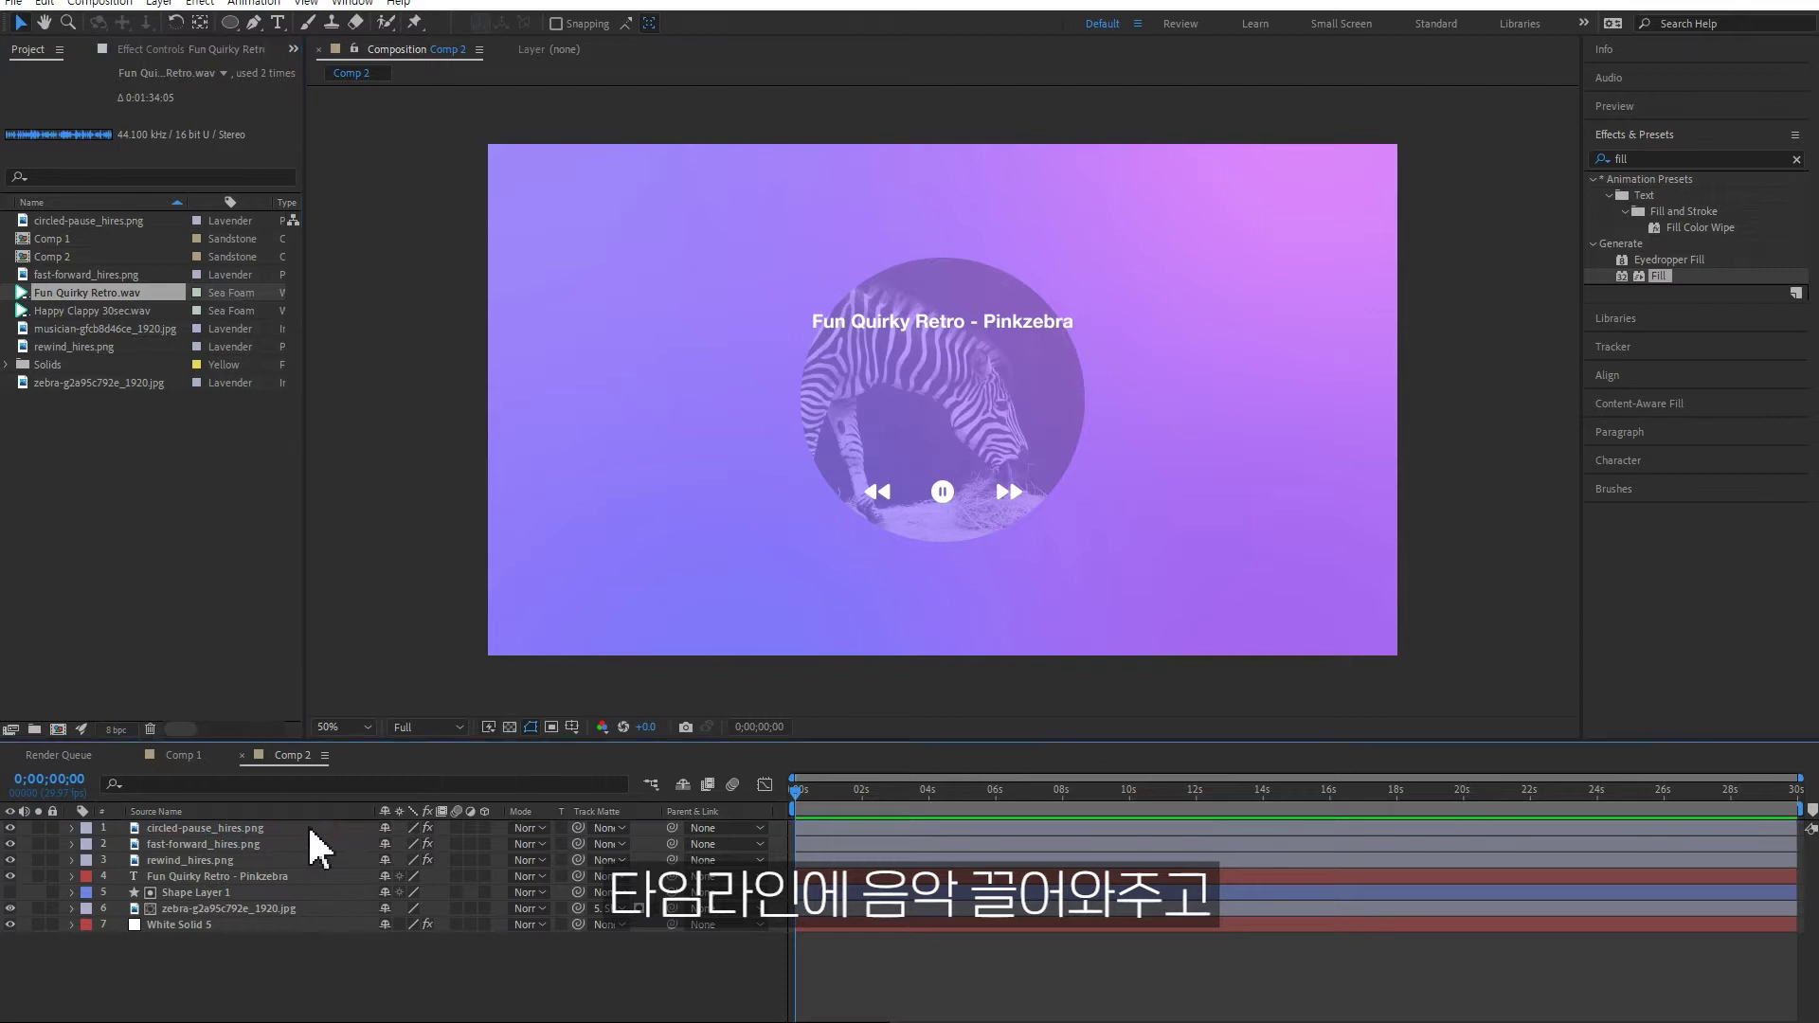
drag(327, 858, 307, 824)
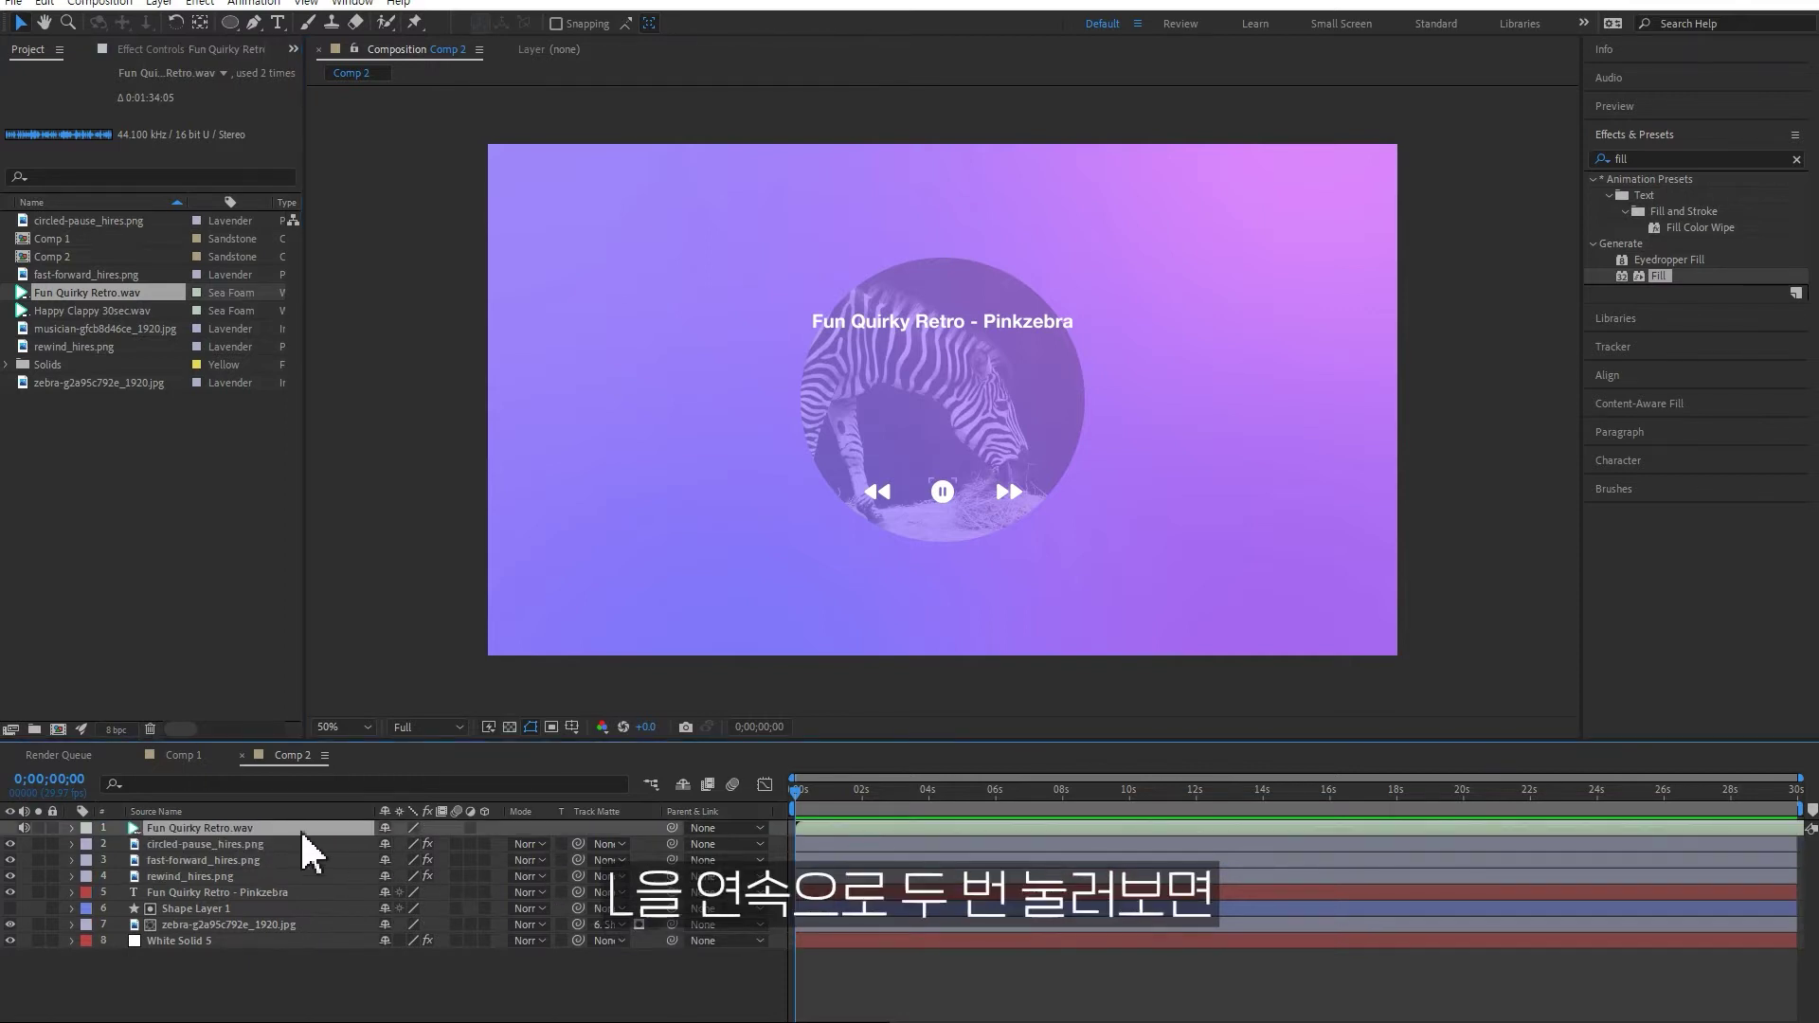
key(l)
key(l)
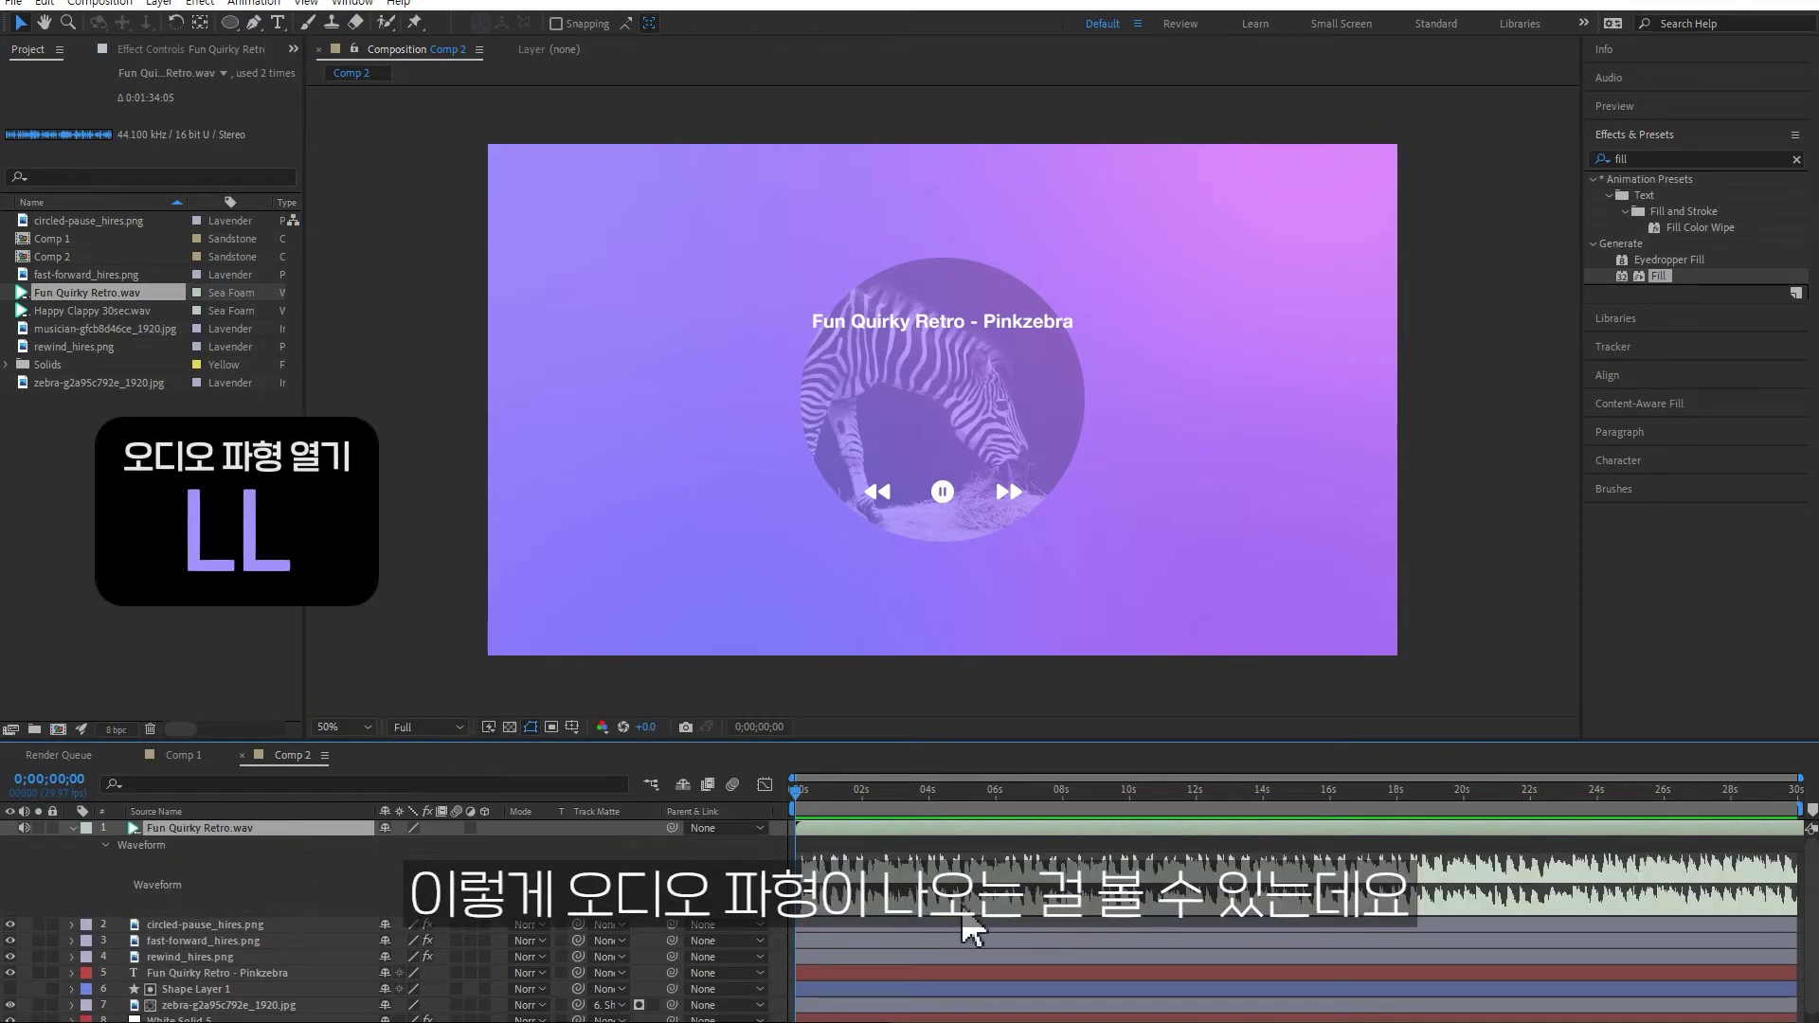
key(space)
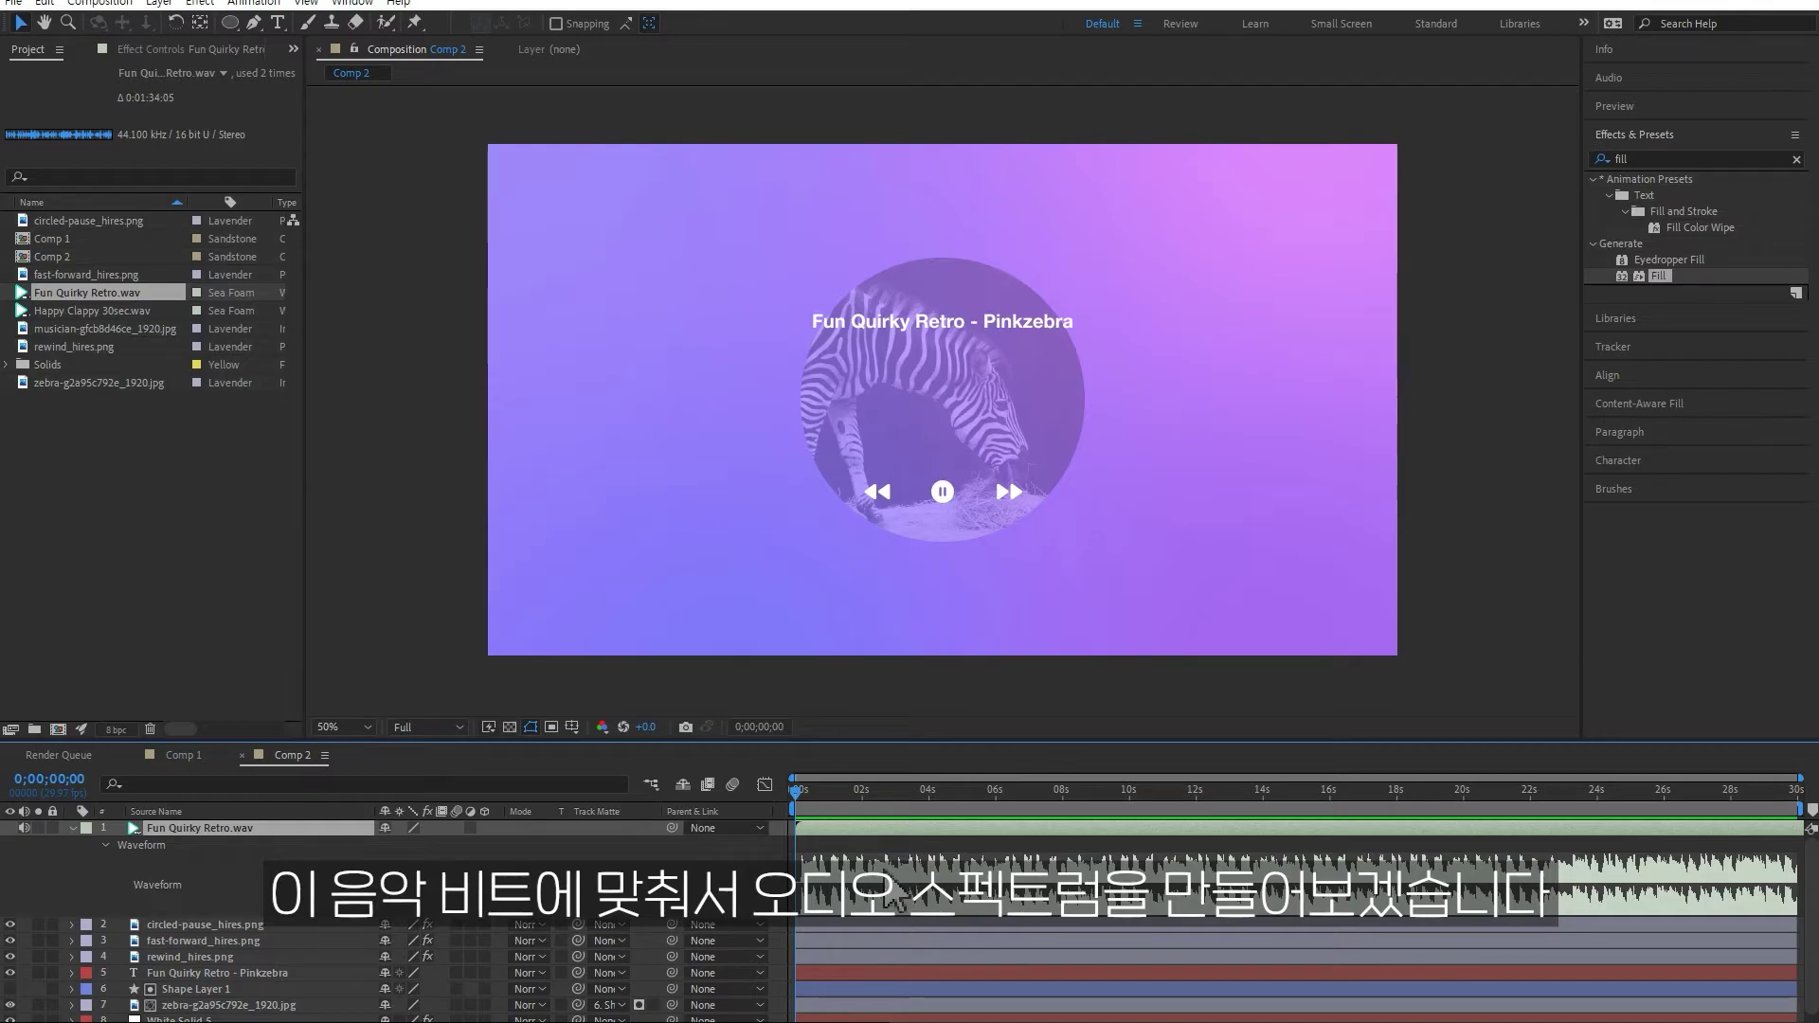
right_click(61, 857)
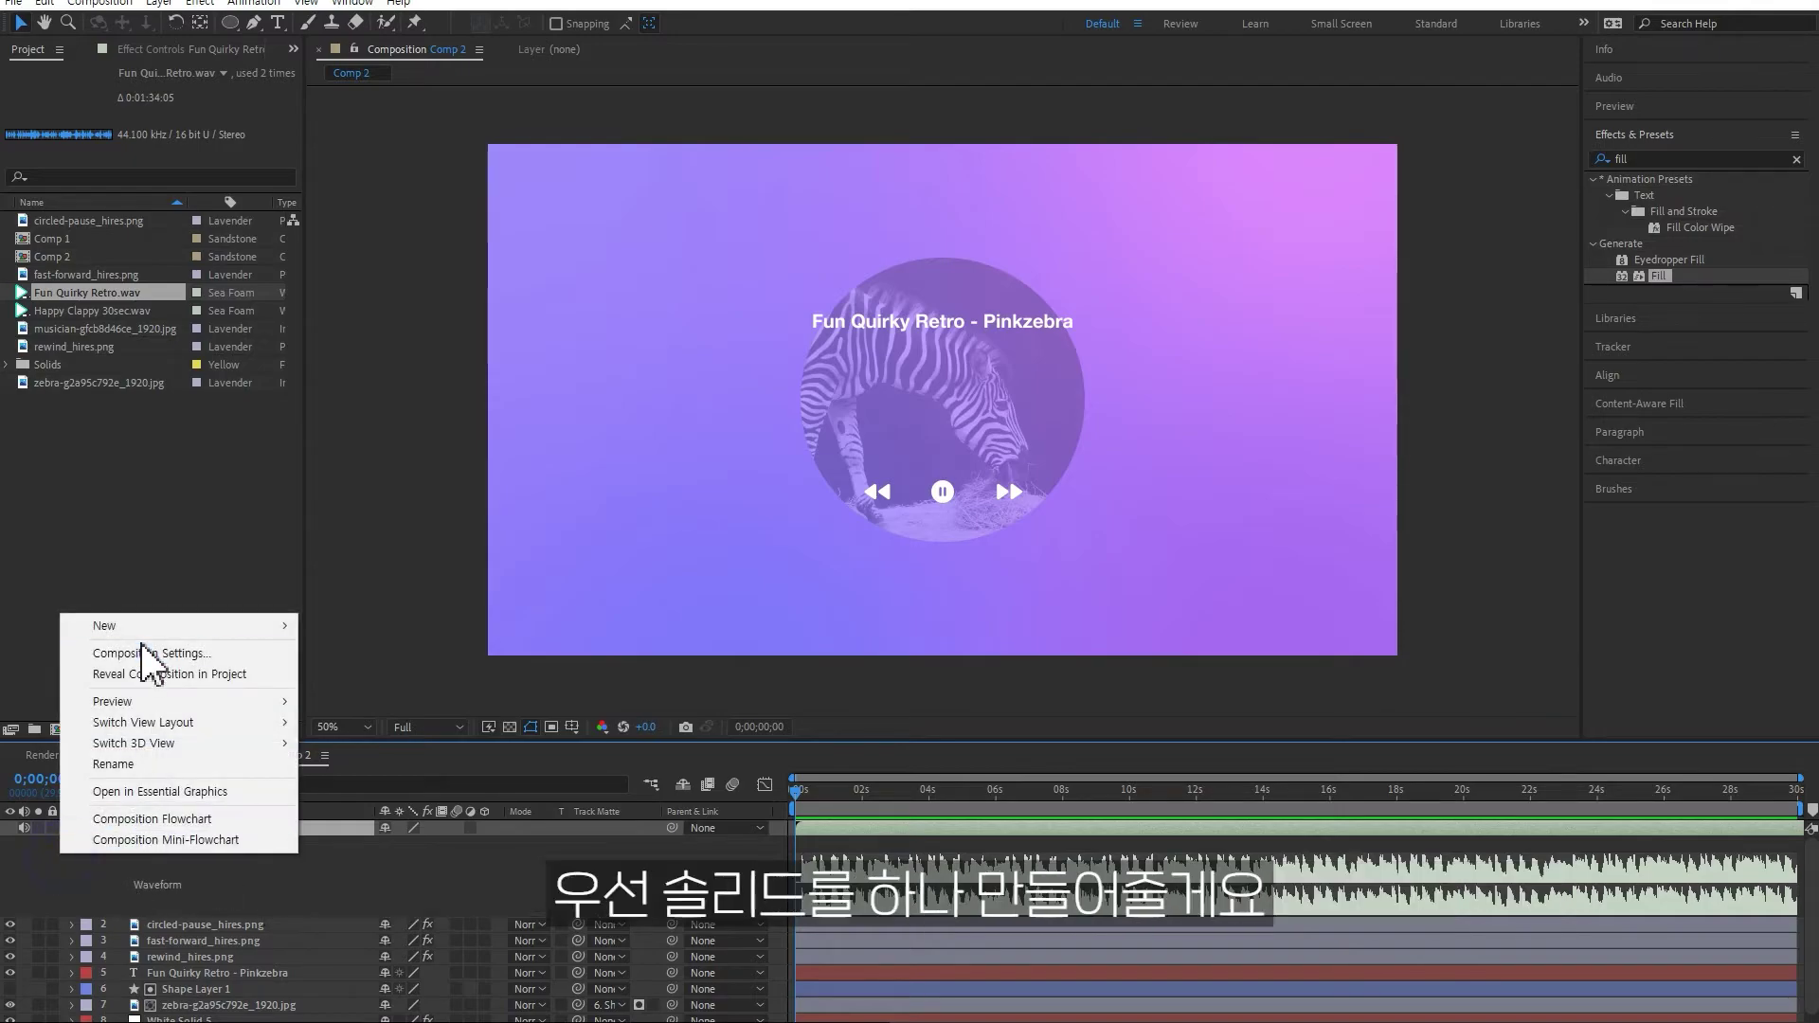
Add a white solid layer (White Solid 6) and apply the Audio Spectrum effect
mouse_move(218, 625)
click(351, 675)
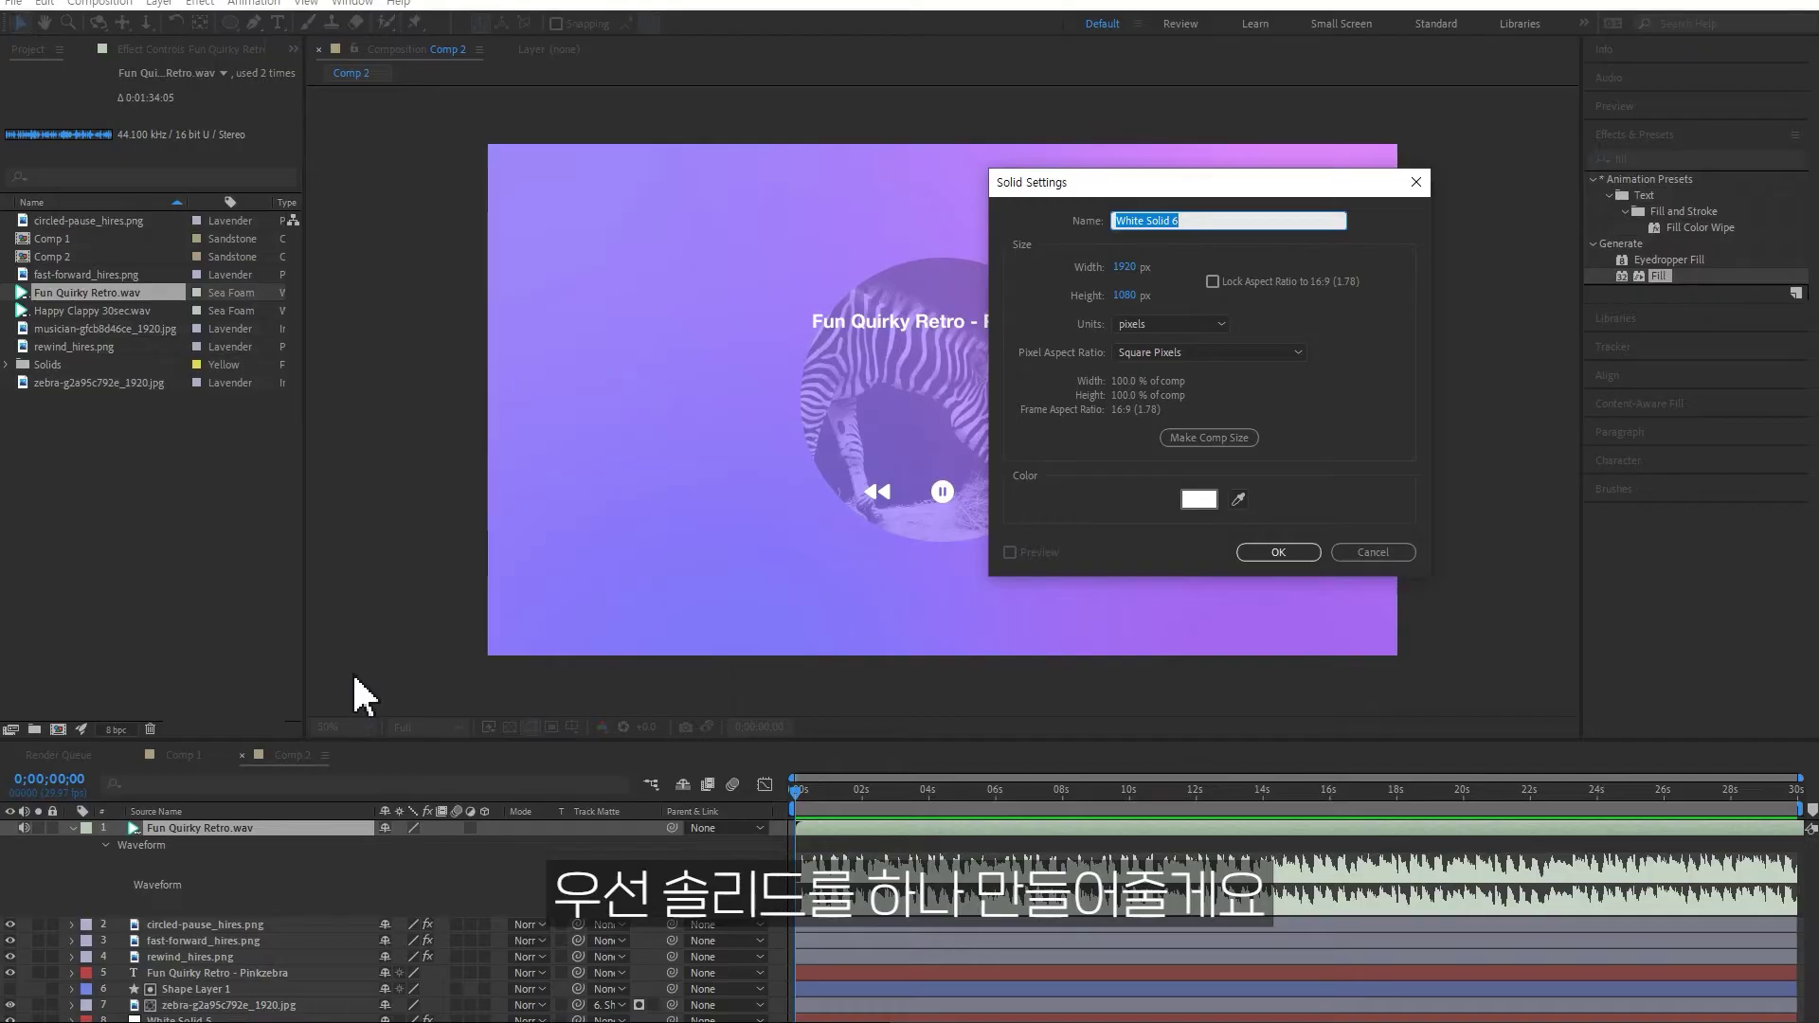
key(Return)
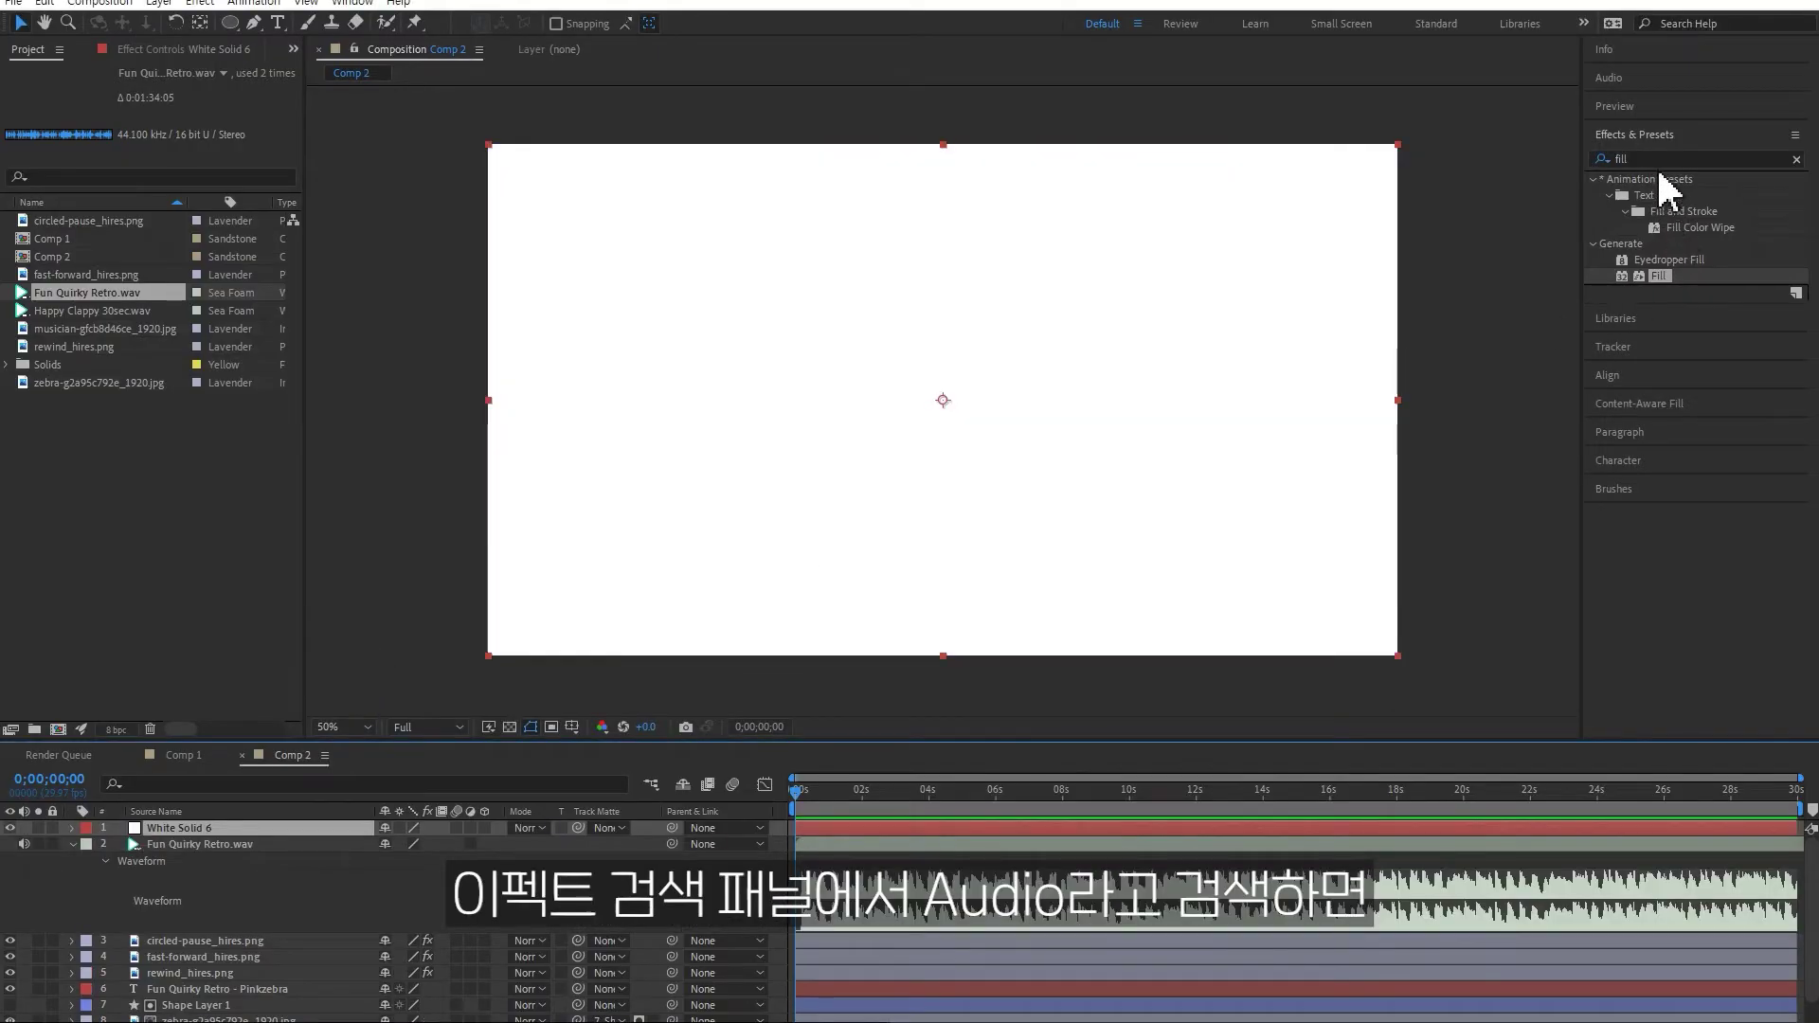
double_click(1658, 159)
text(audio)
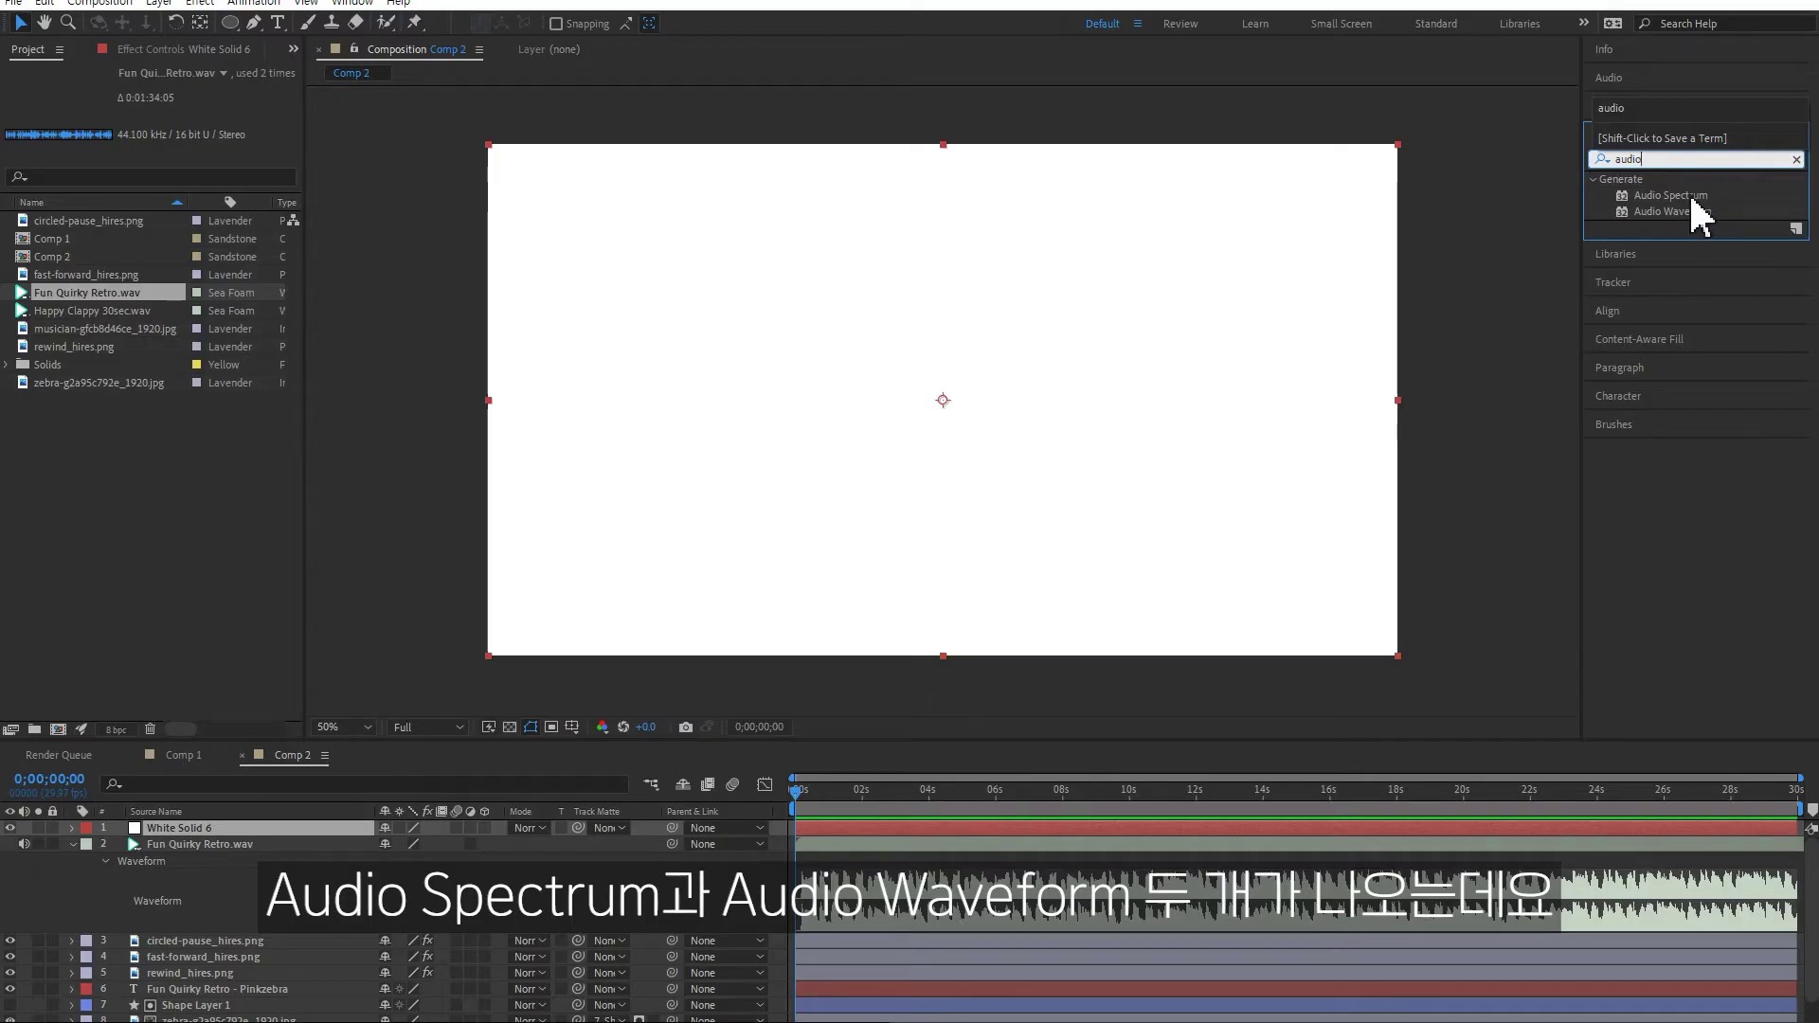
double_click(1691, 195)
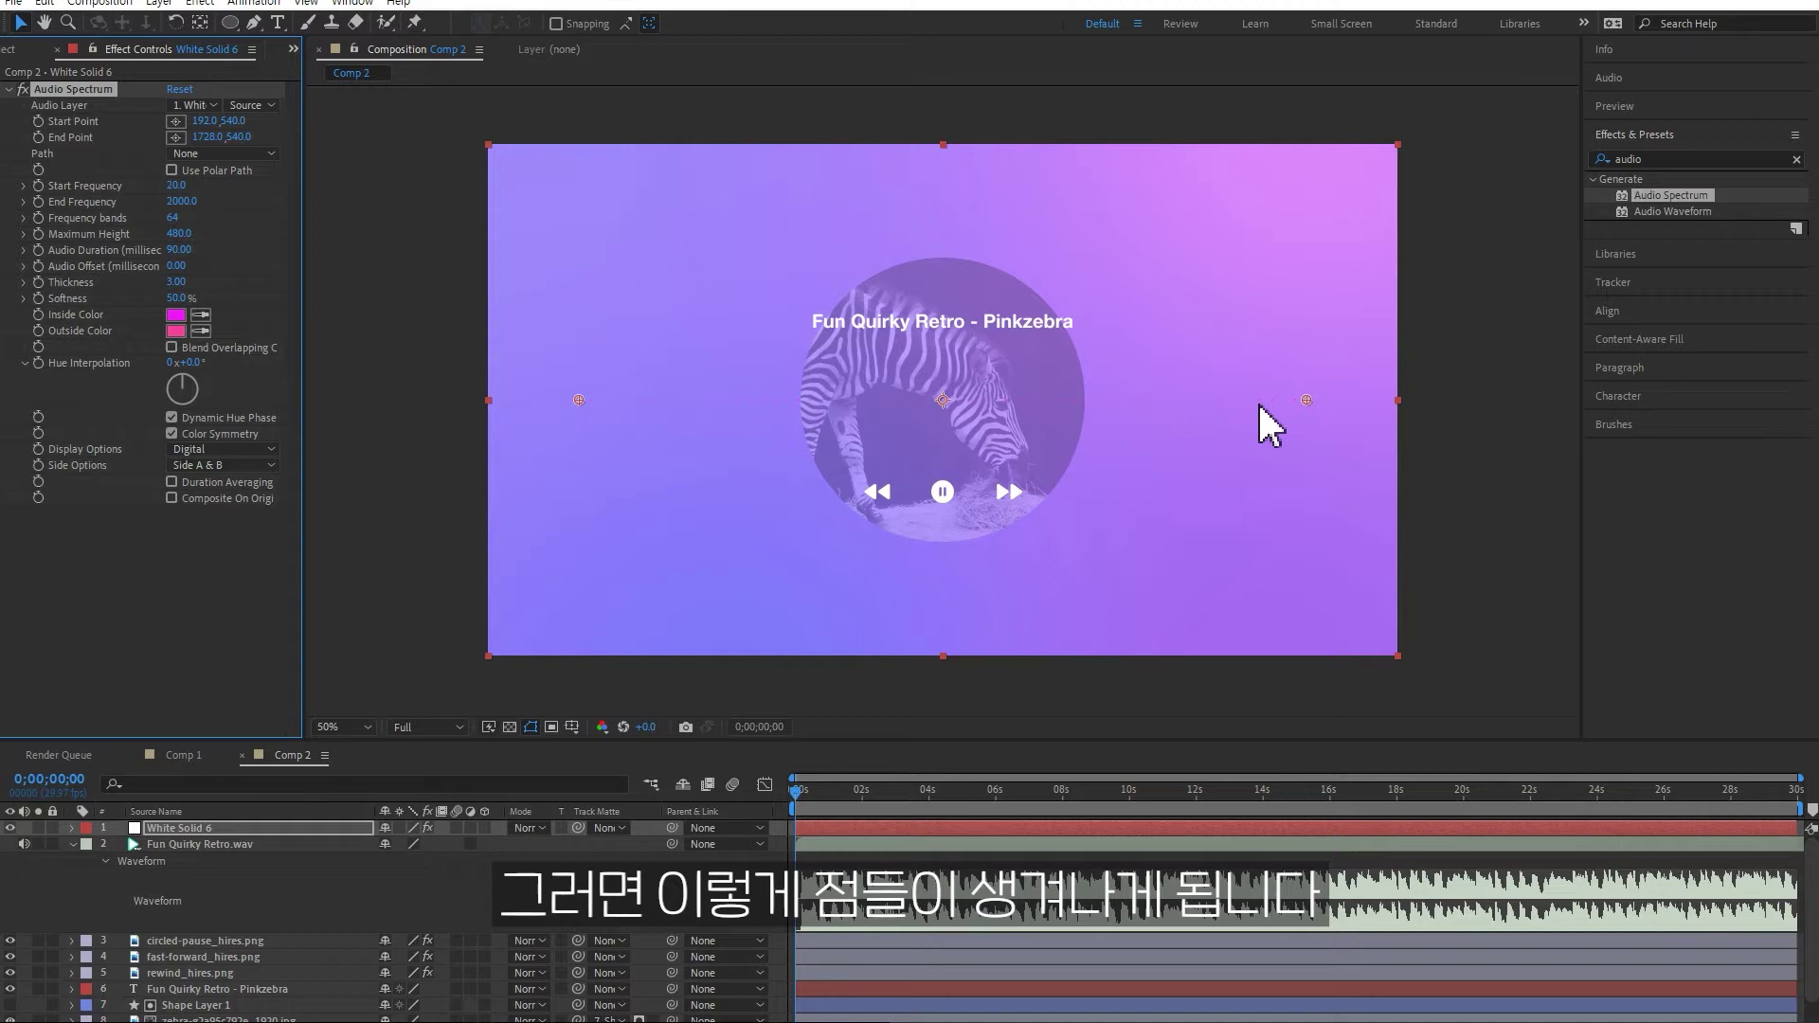
Set Fun Quirky Retro.wav as the spectrum's audio layer and make both its colours white
click(206, 105)
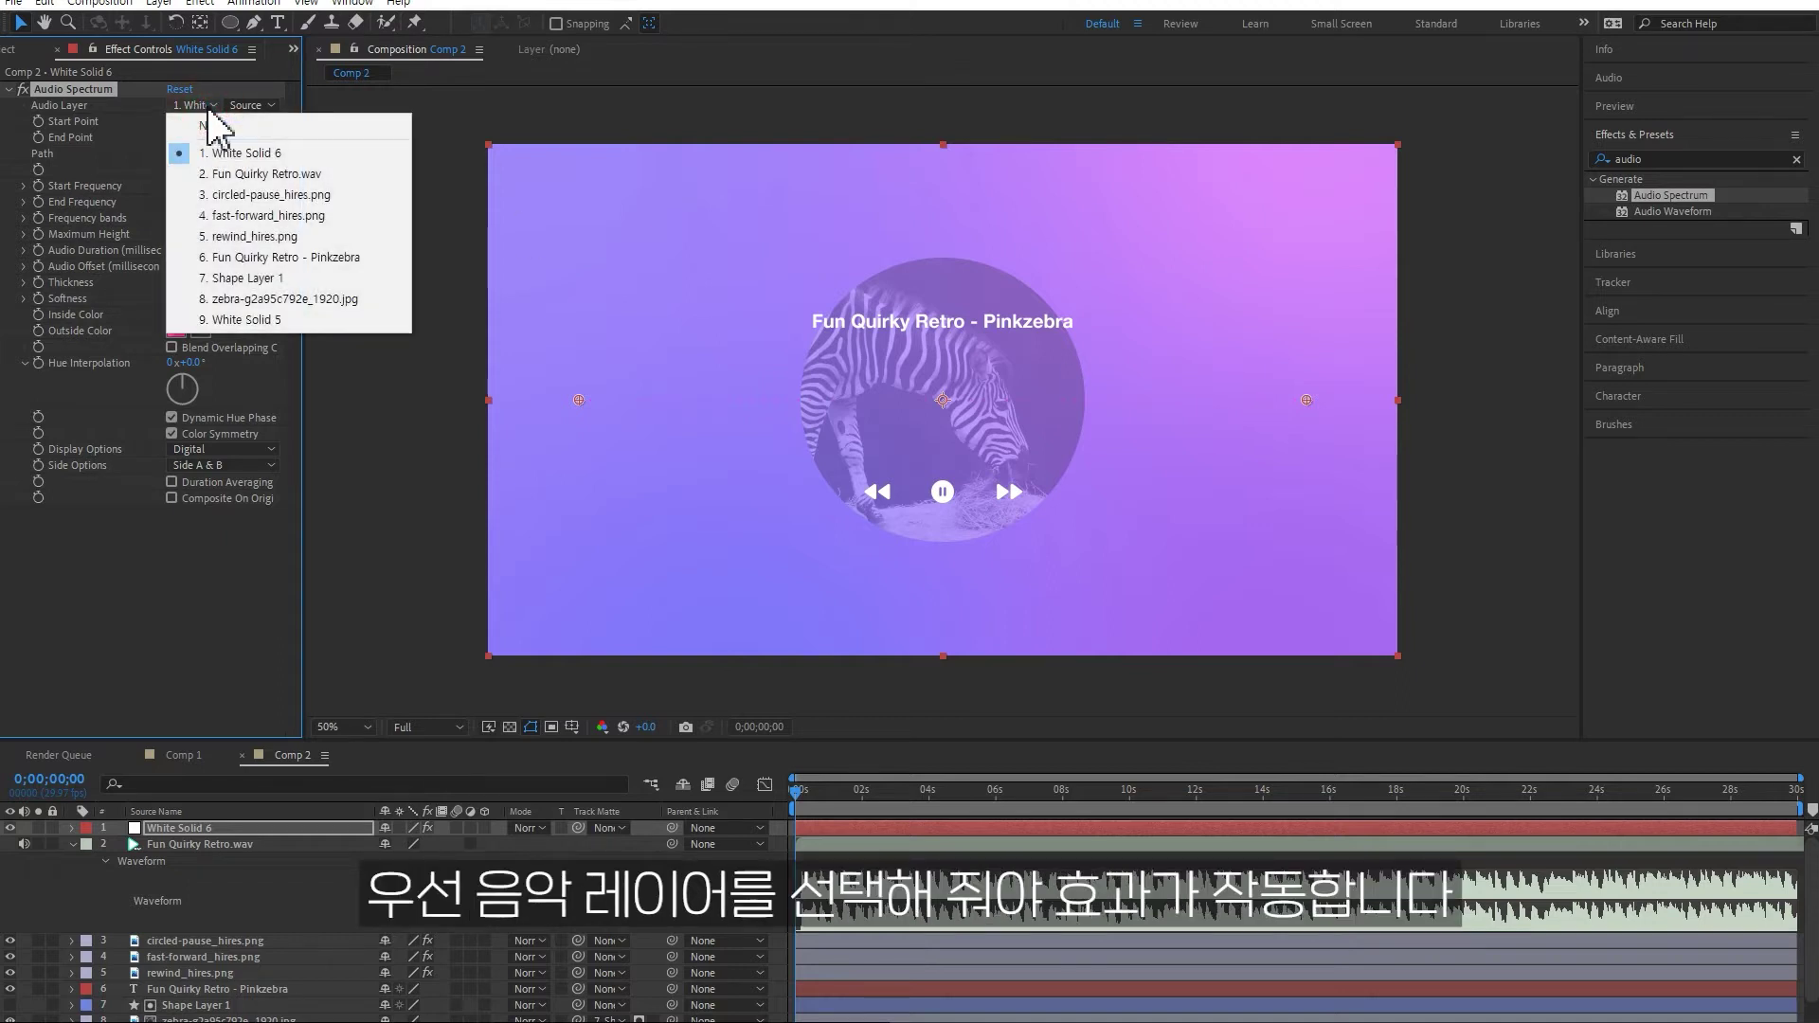
click(224, 175)
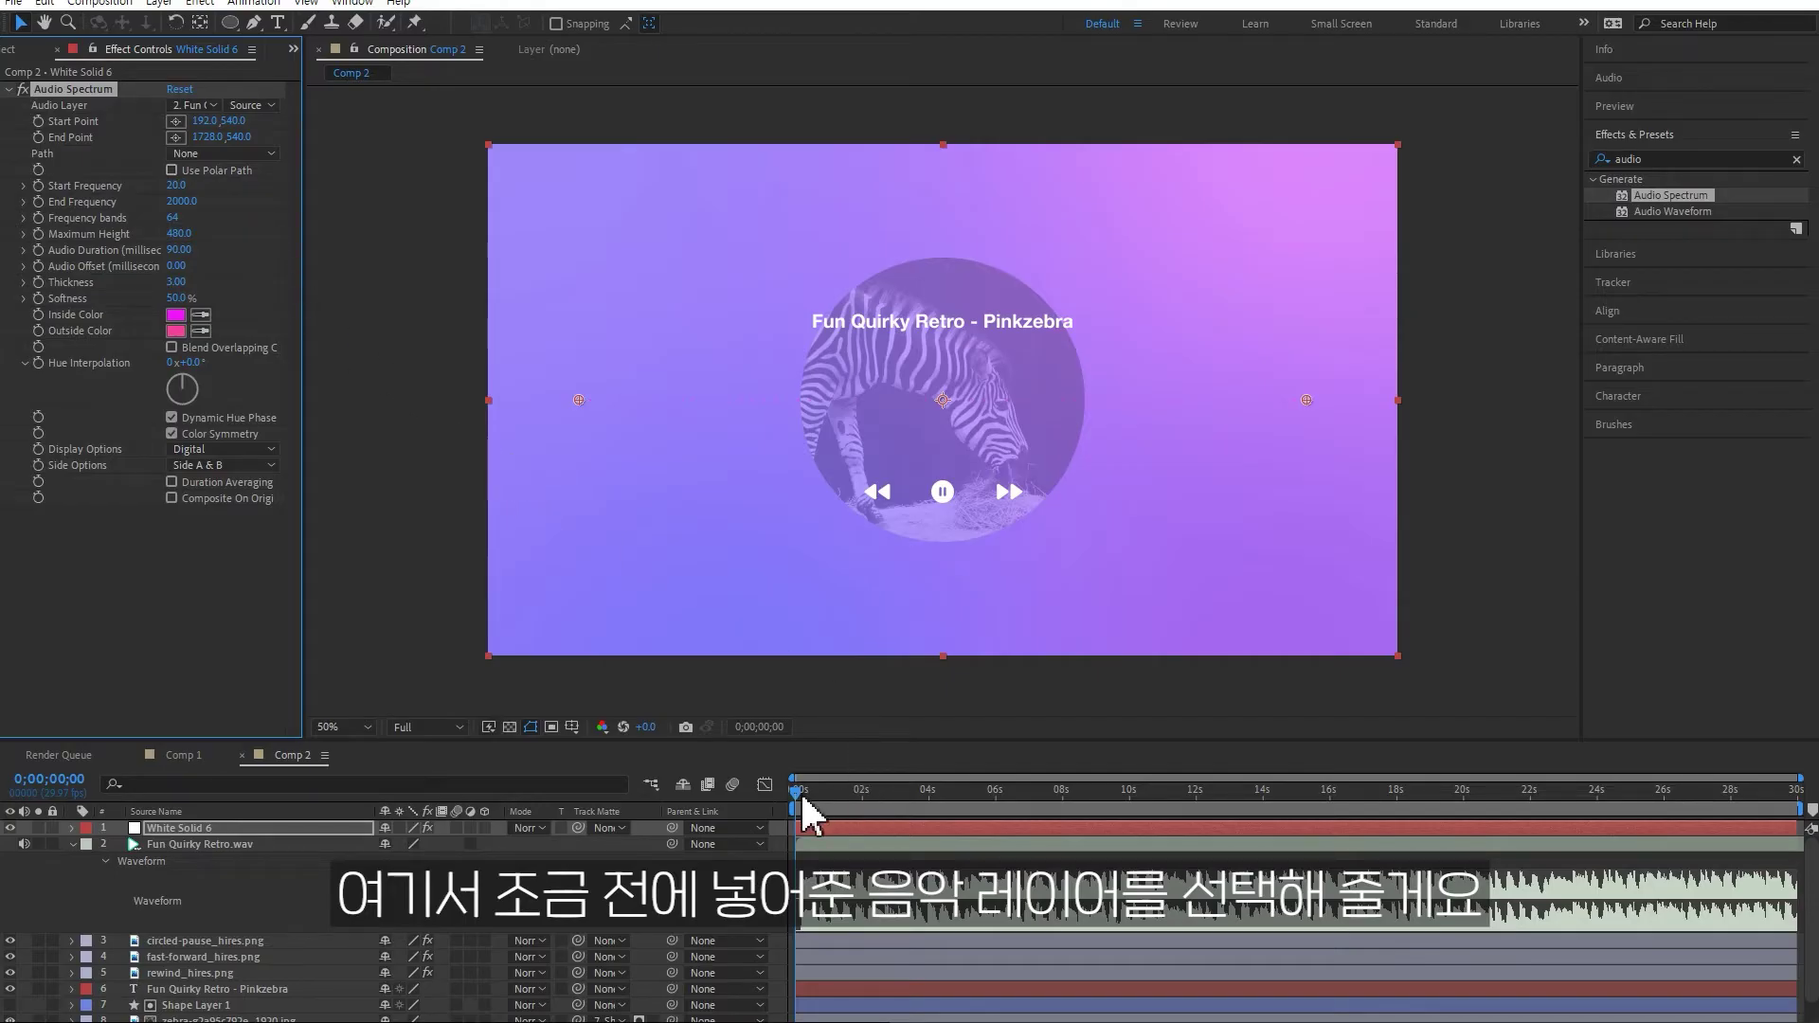
key(space)
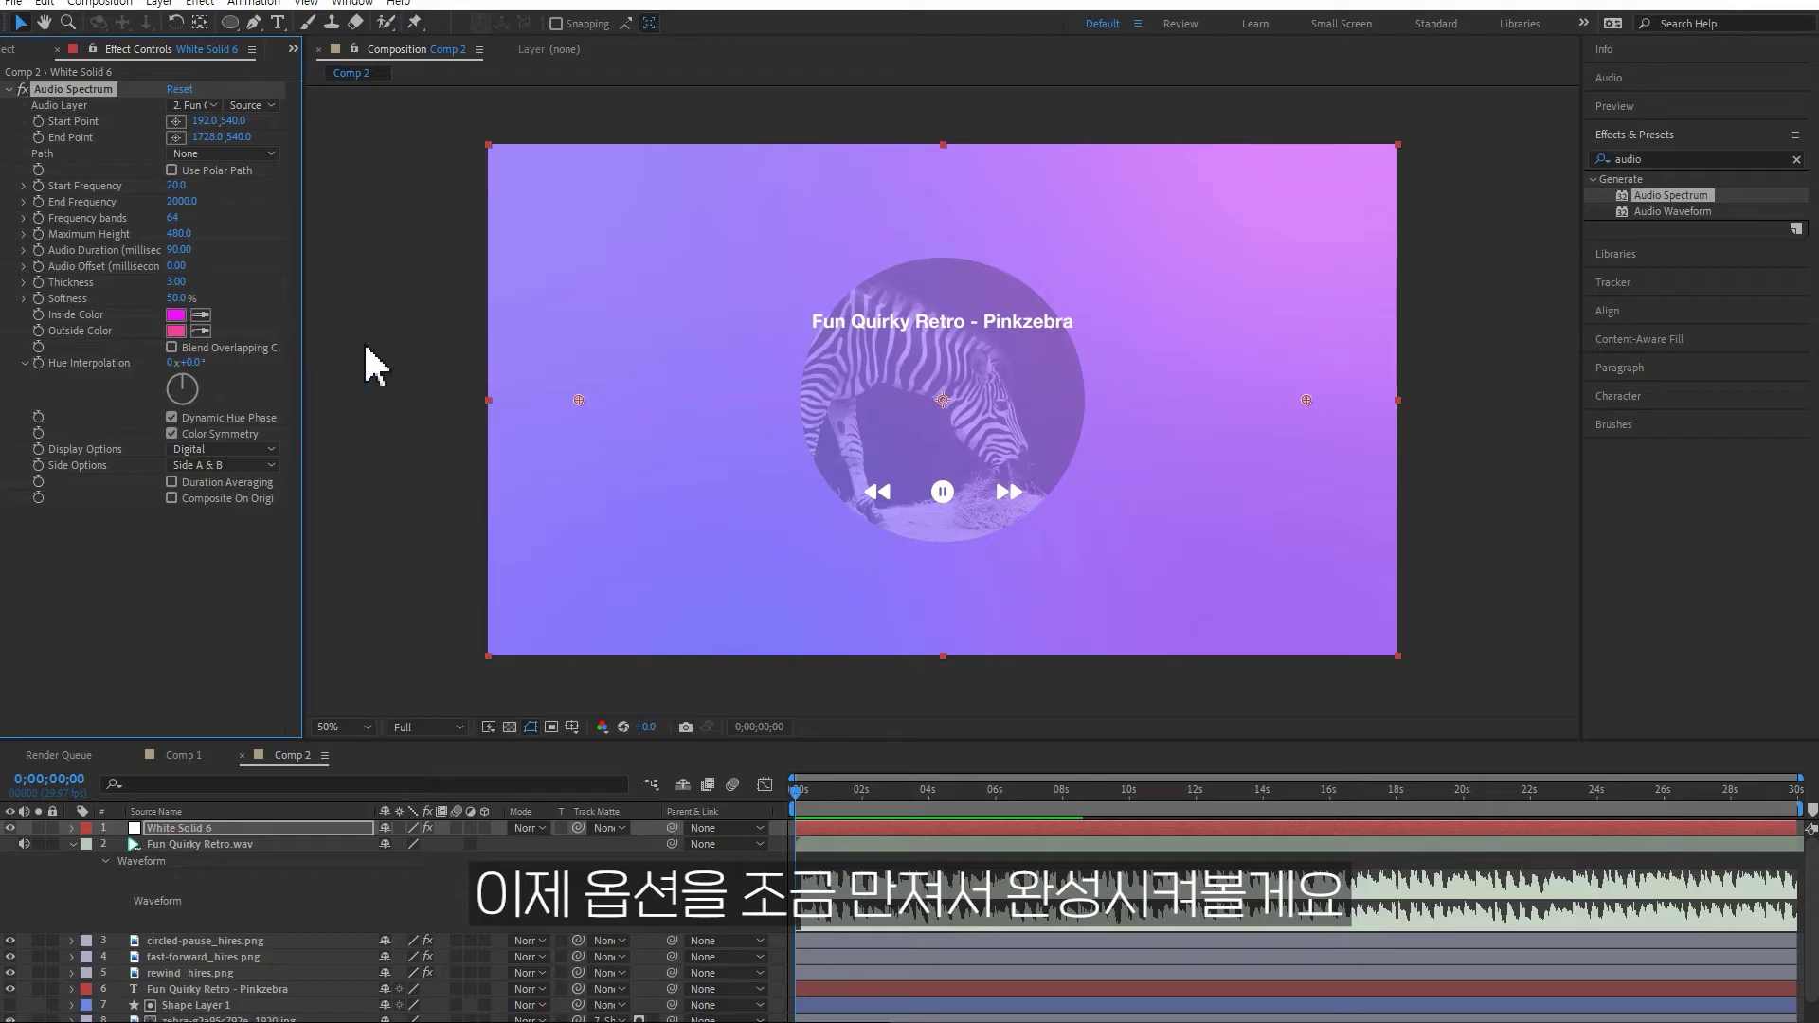
click(176, 315)
drag(1275, 460, 840, 353)
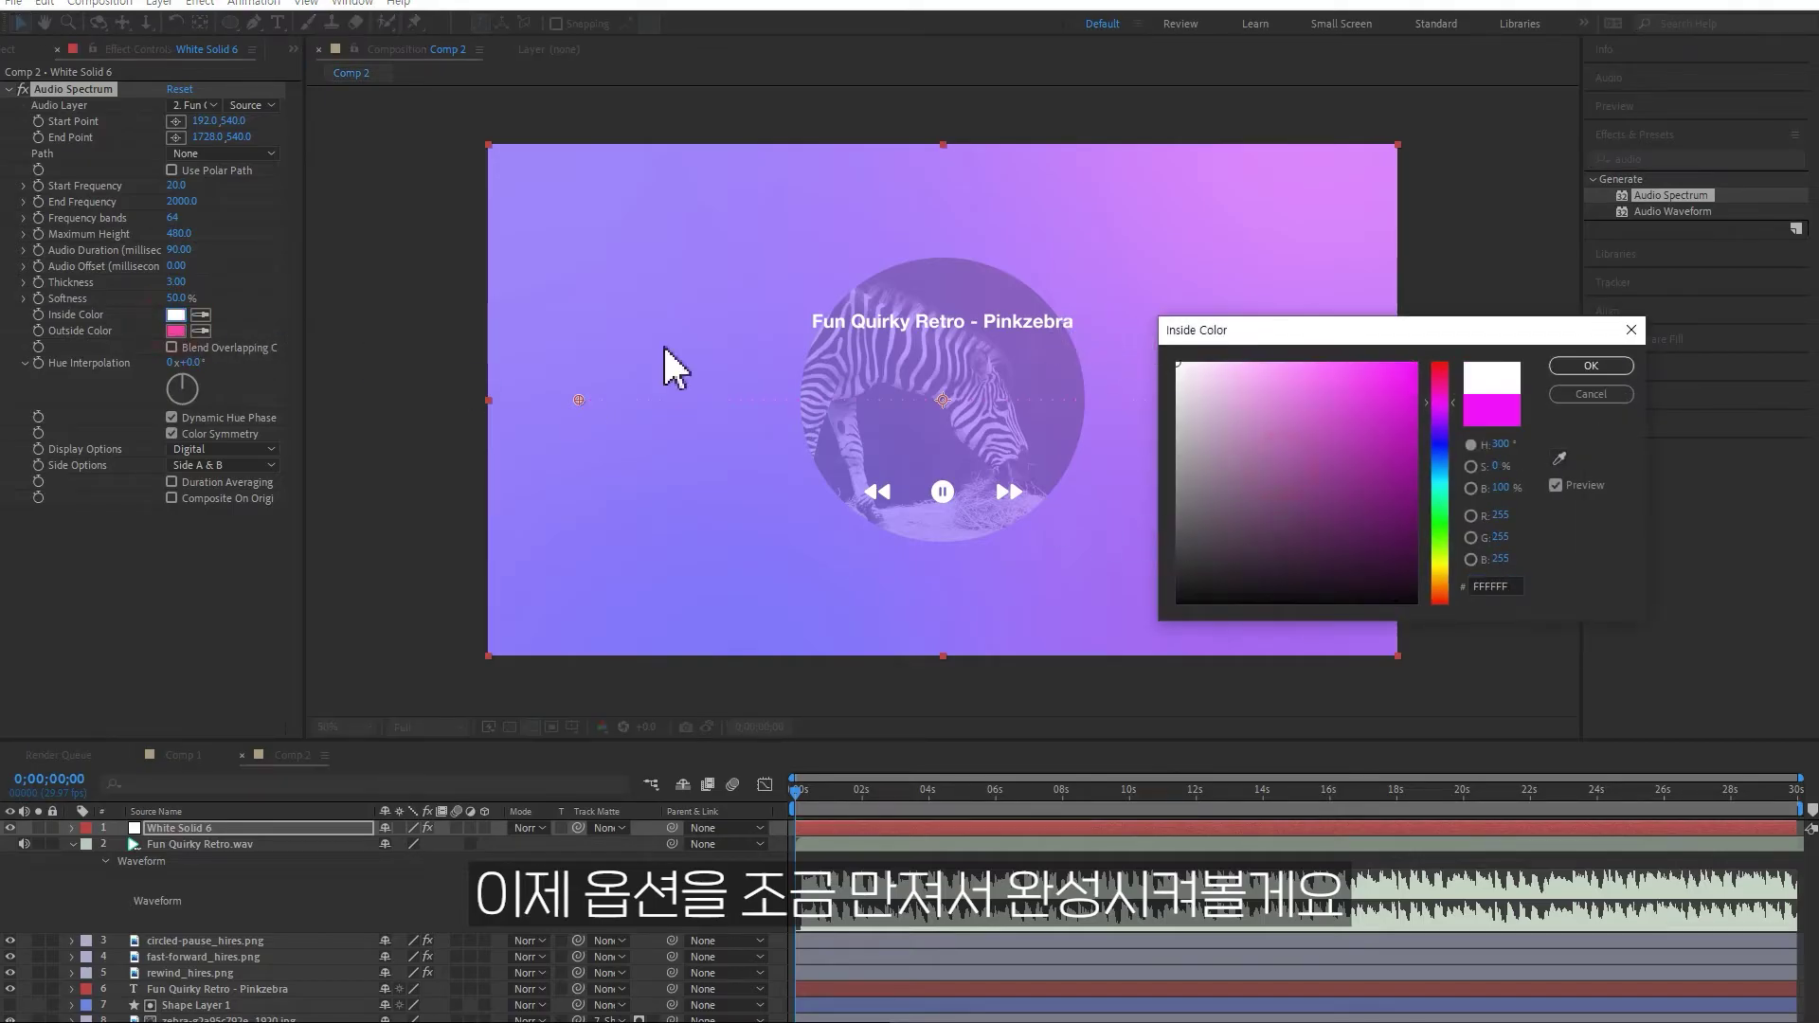
key(Return)
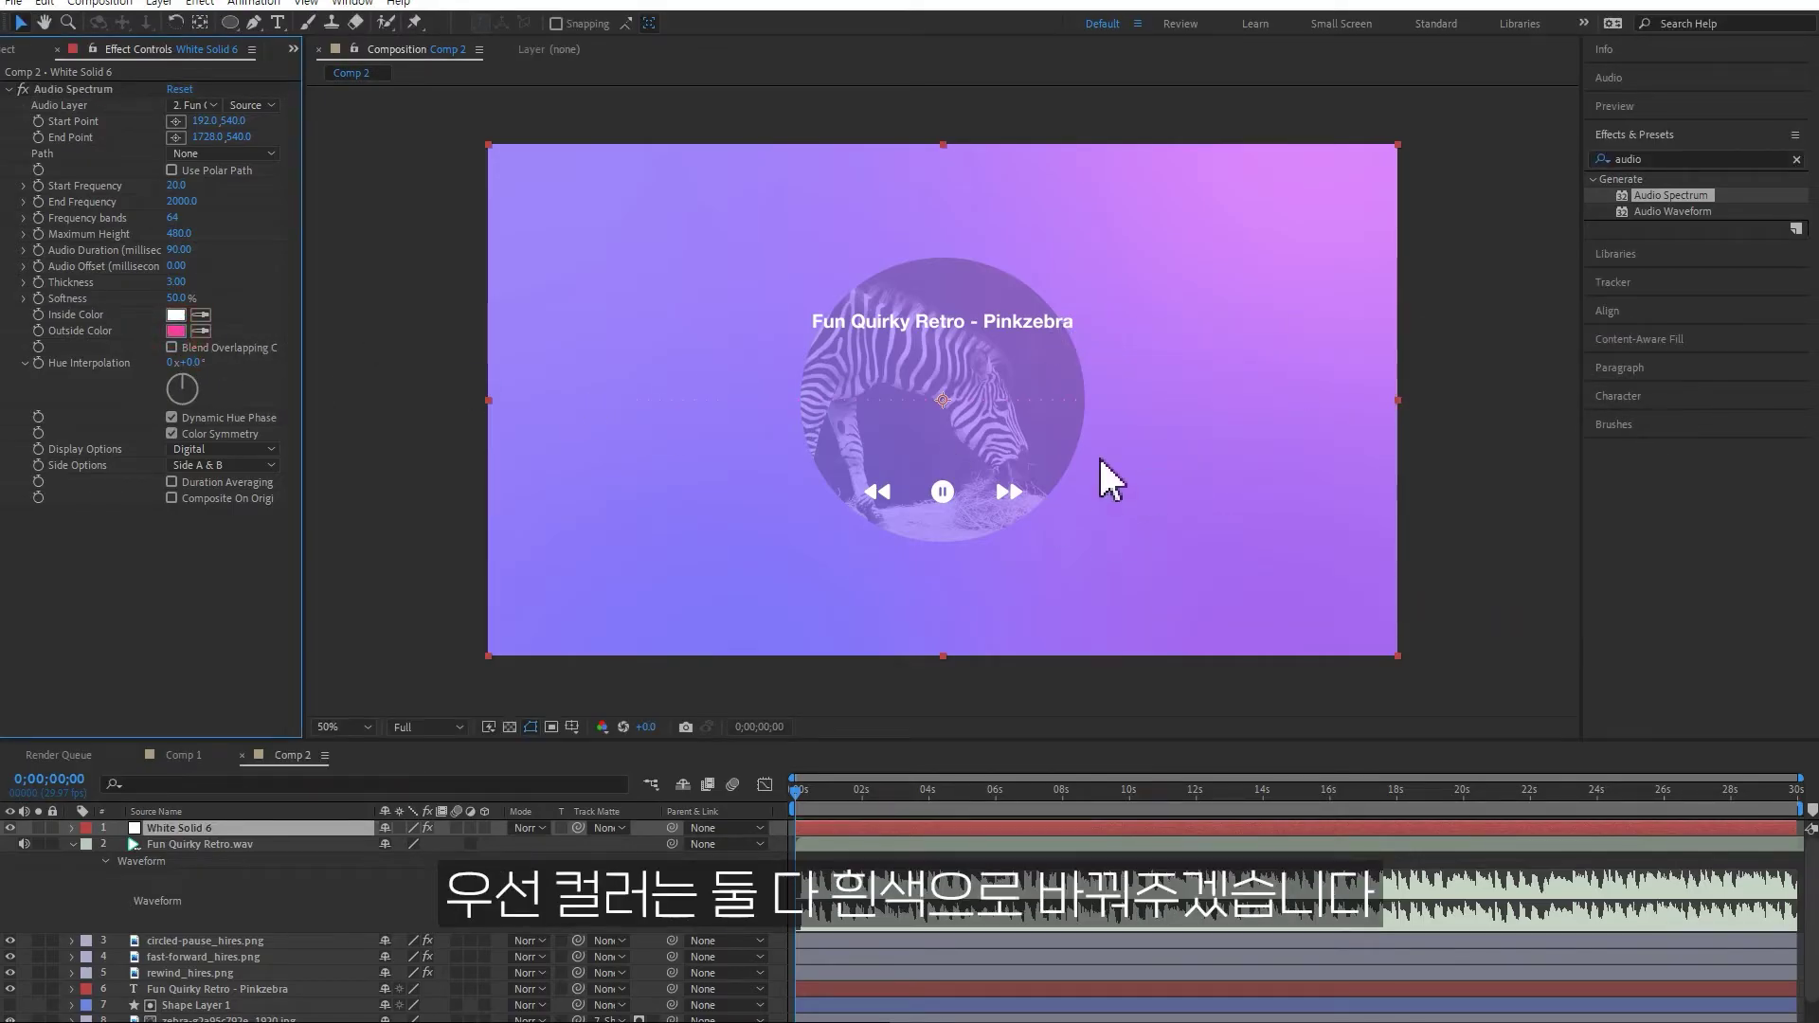
click(176, 331)
drag(1179, 445, 1105, 341)
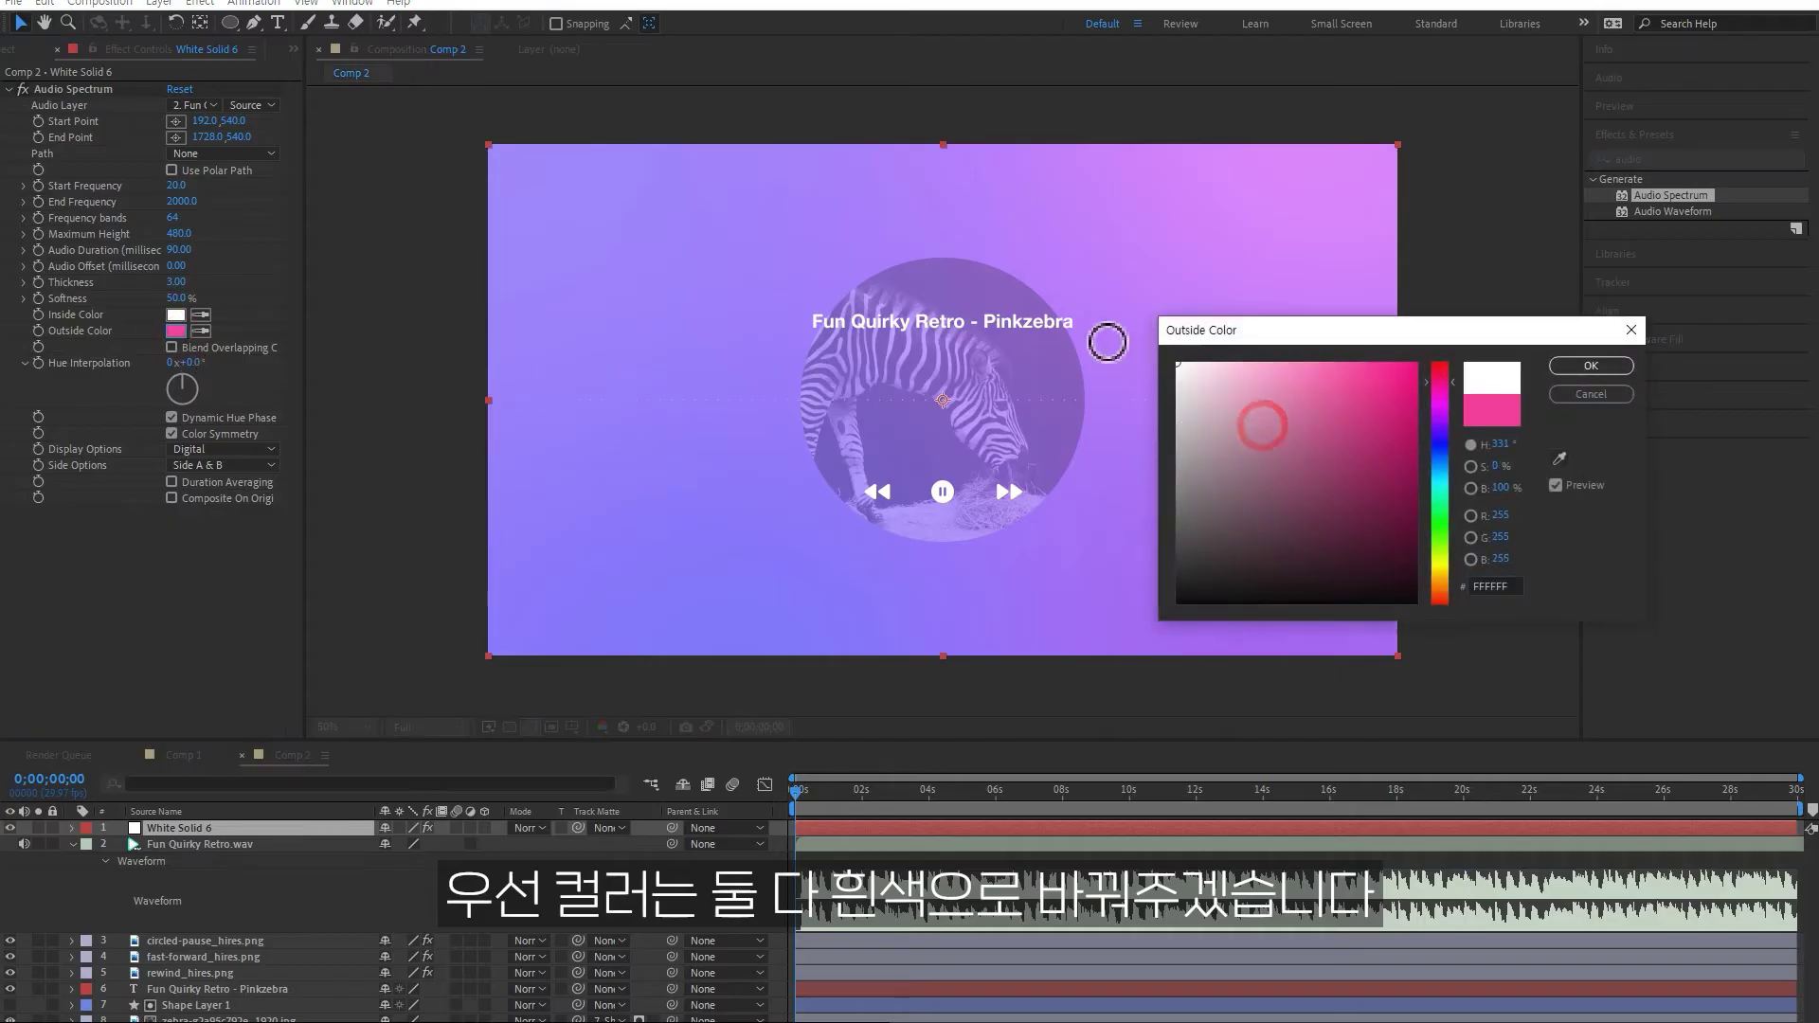
key(Return)
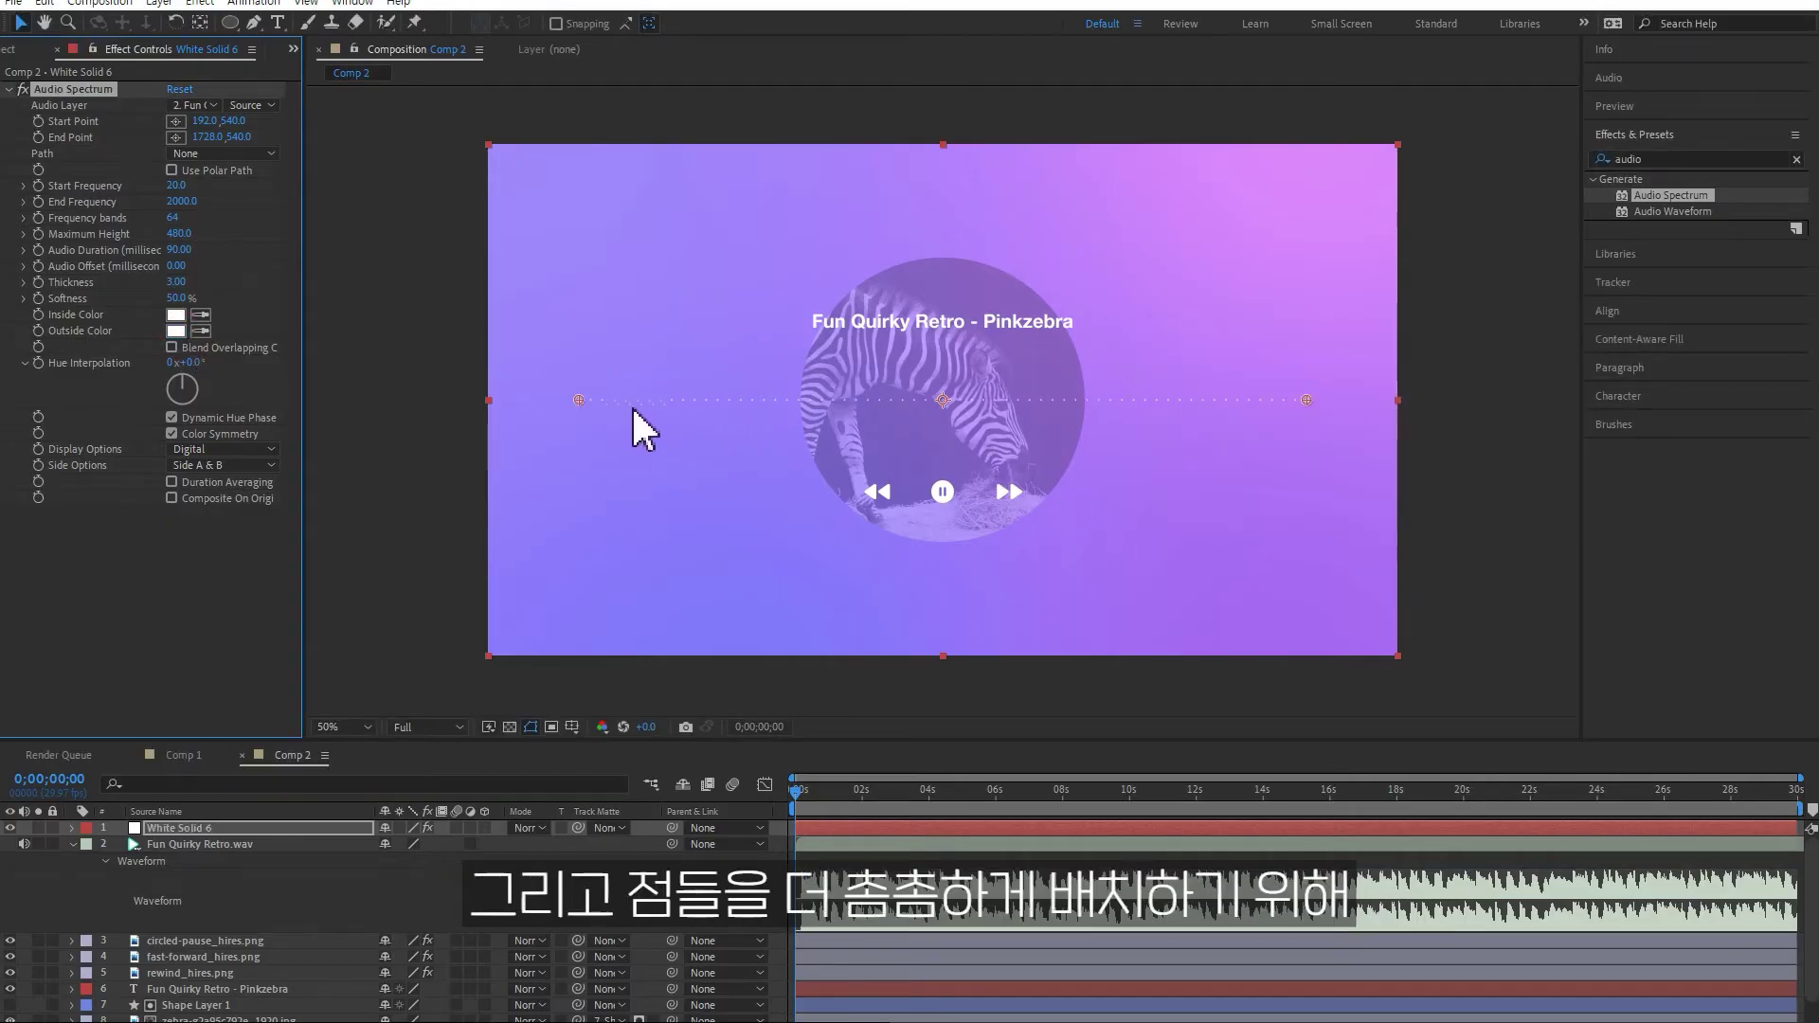
Set 128 frequency bands, thickness 6 and softness 0%, then preview the spectrum
click(173, 219)
text(128)
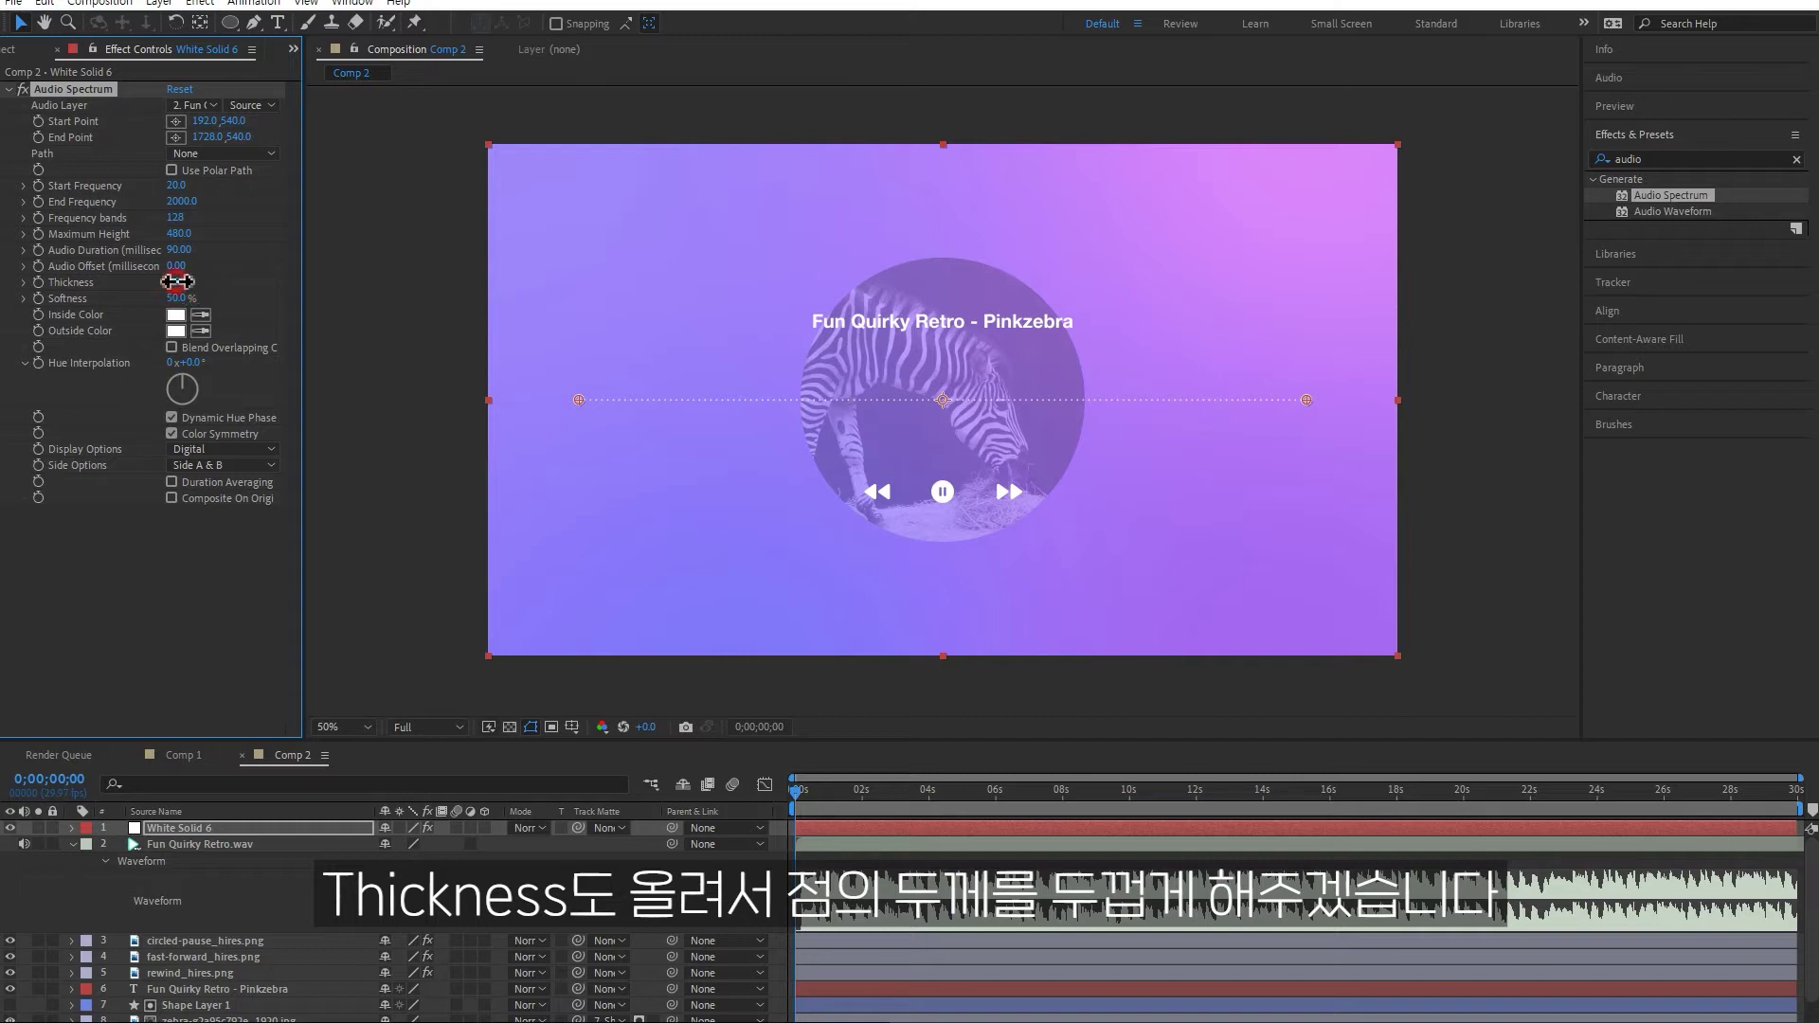
text(6)
key(Return)
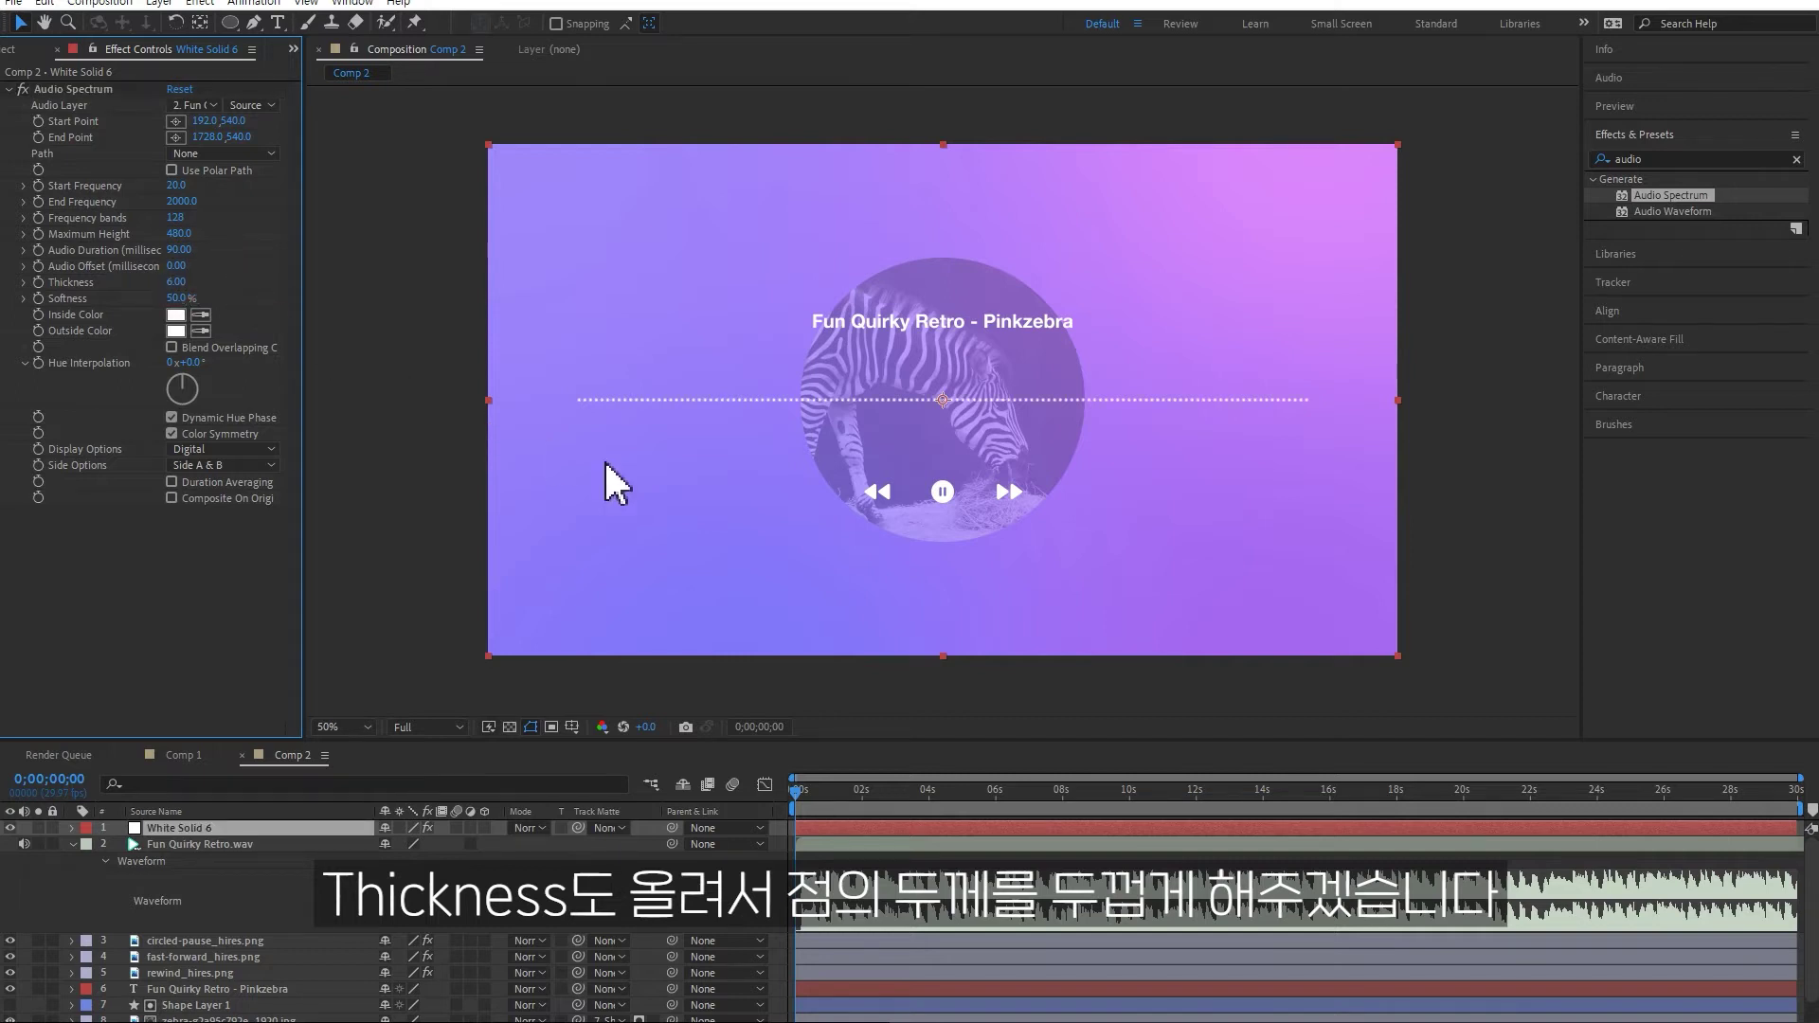
click(176, 299)
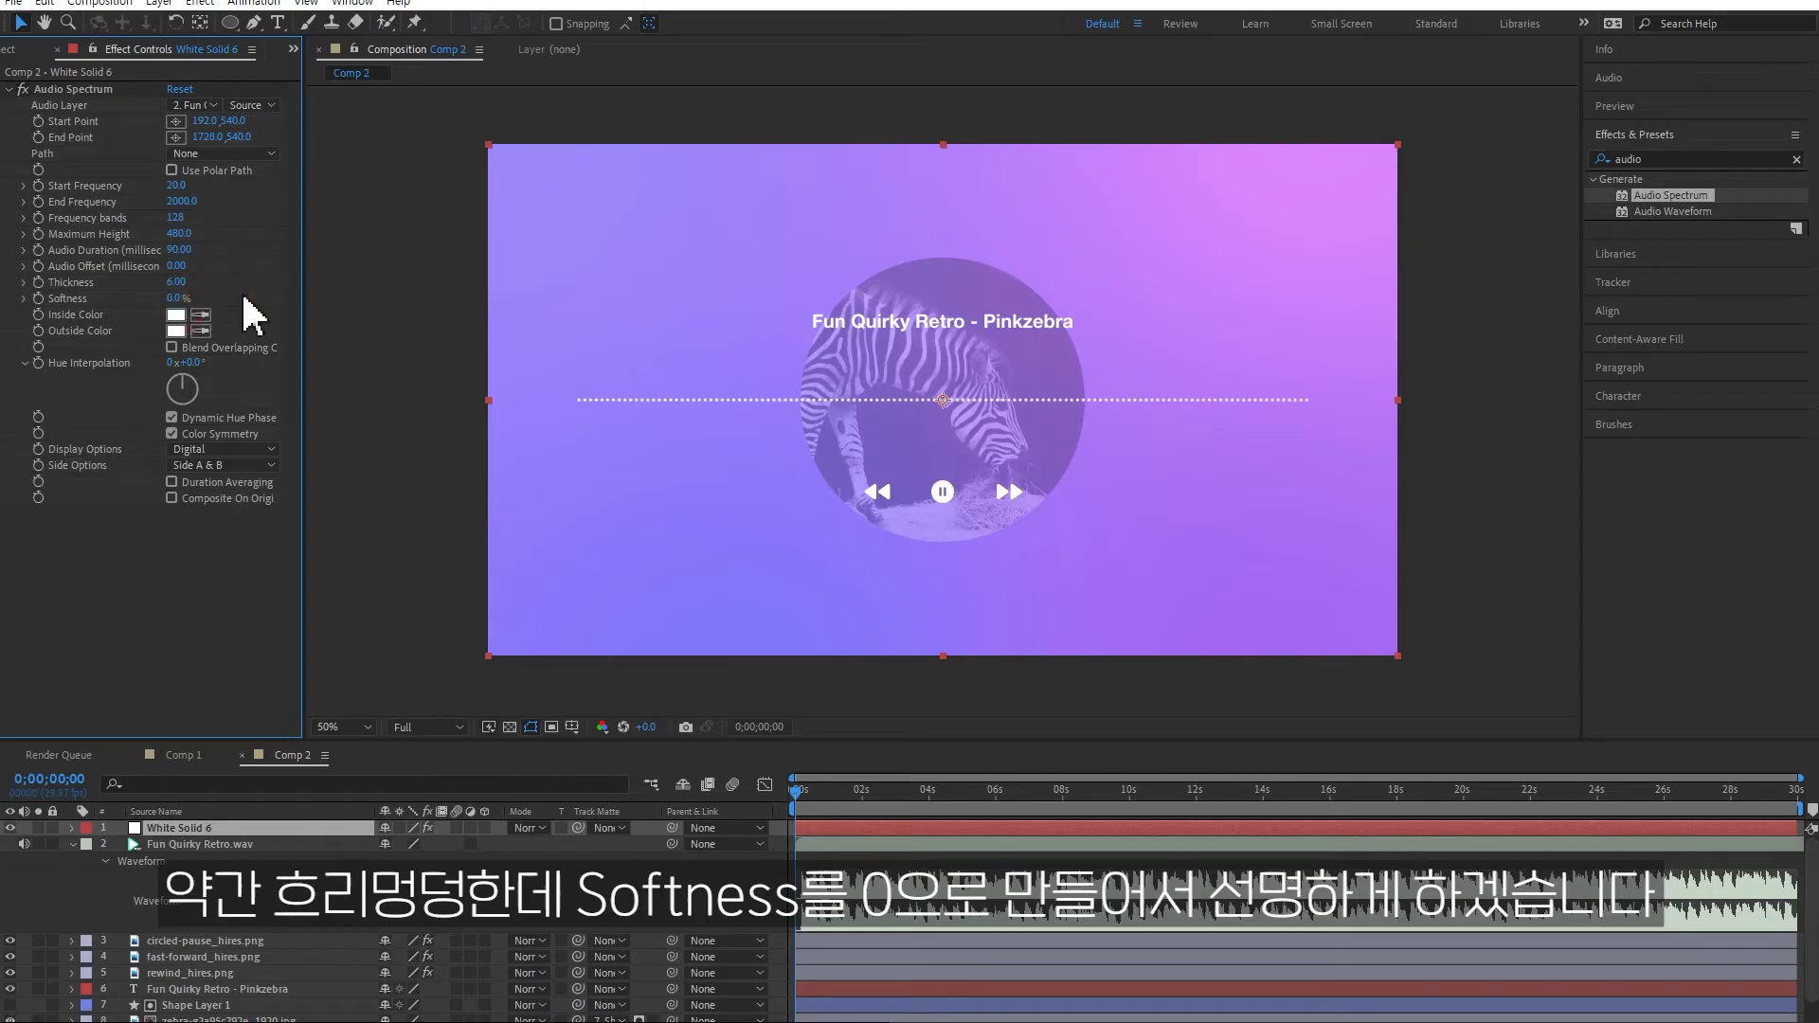
text(0)
key(space)
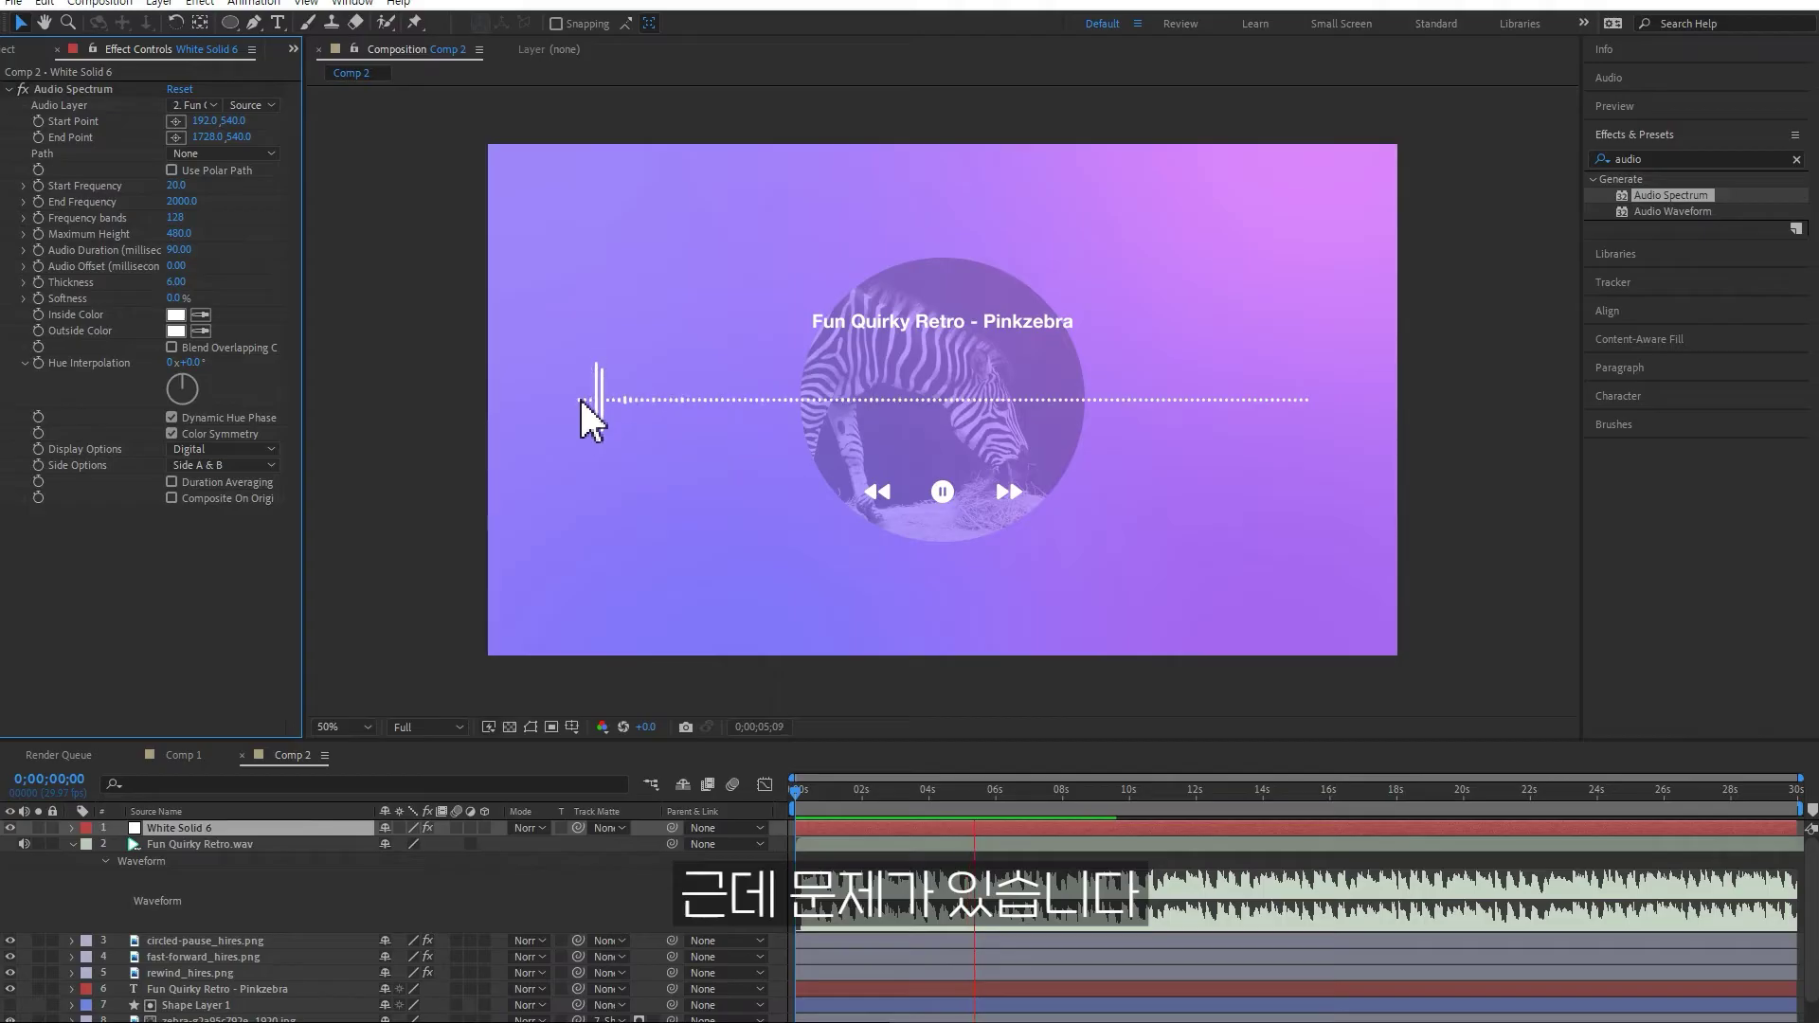
Set Audio Spectrum Start Frequency to 1 and End Frequency to 800, then preview the bars
key(space)
key(space)
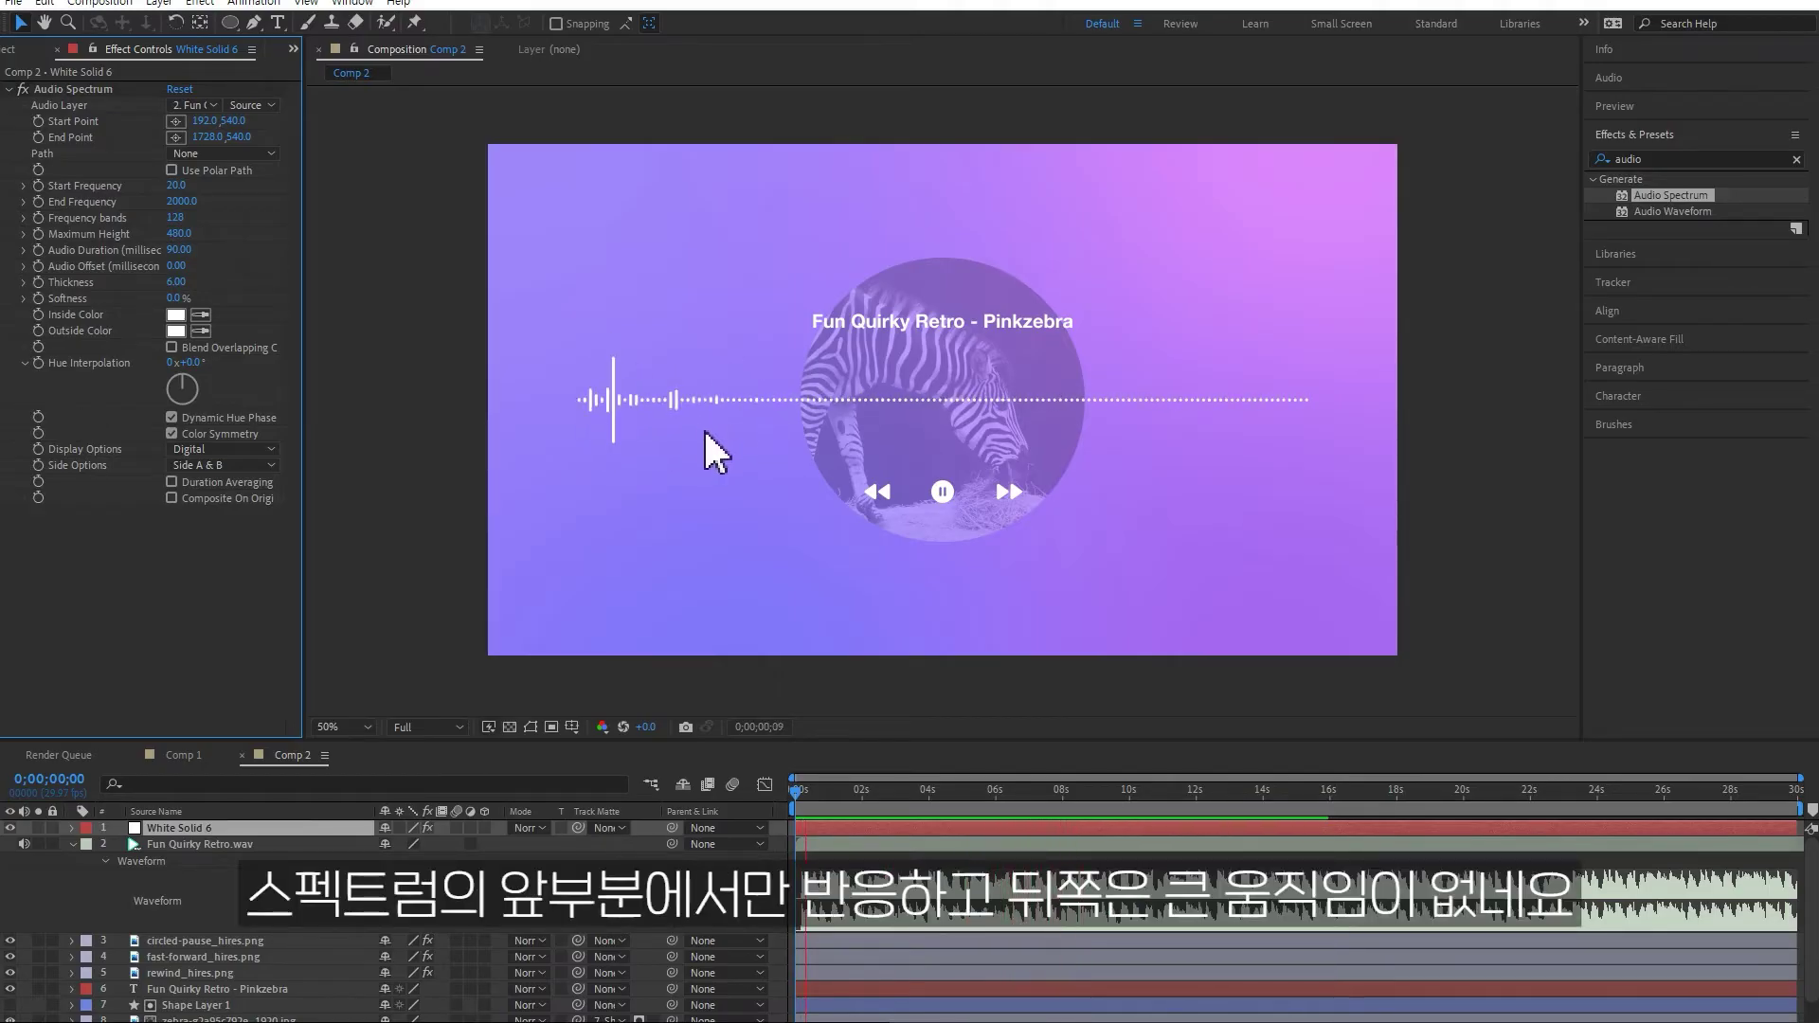
key(space)
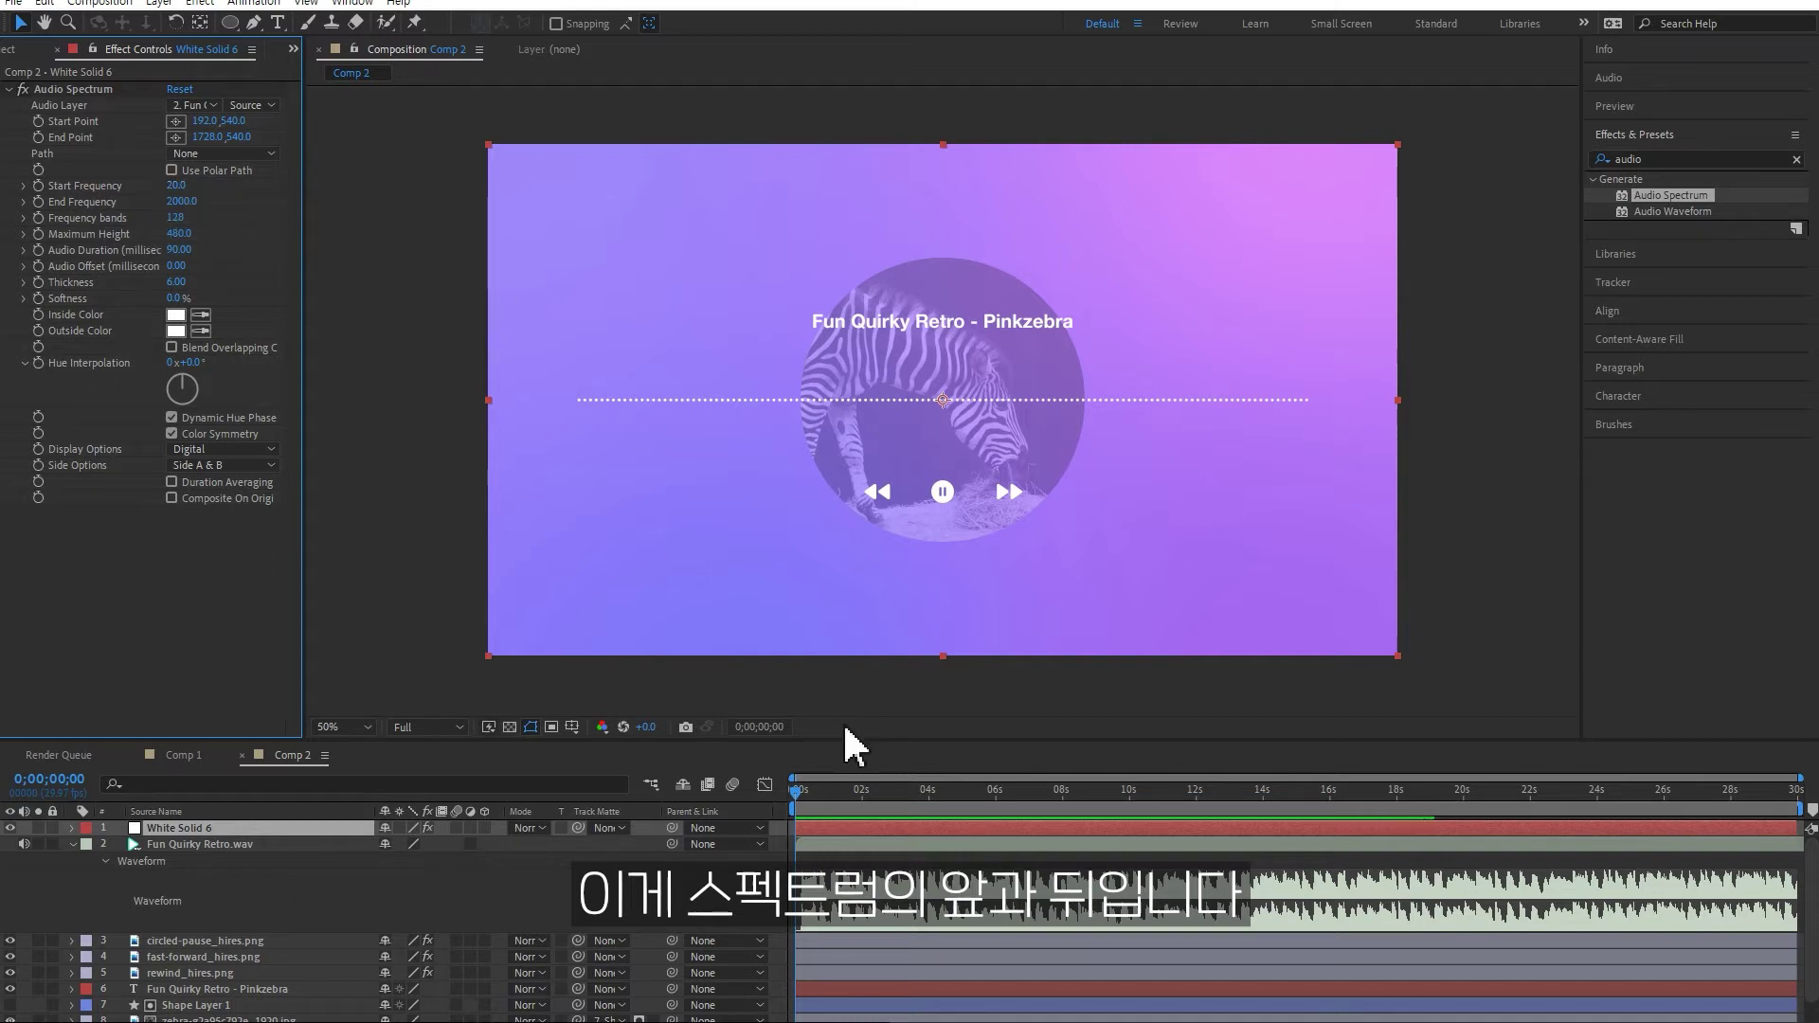
drag(801, 794, 833, 794)
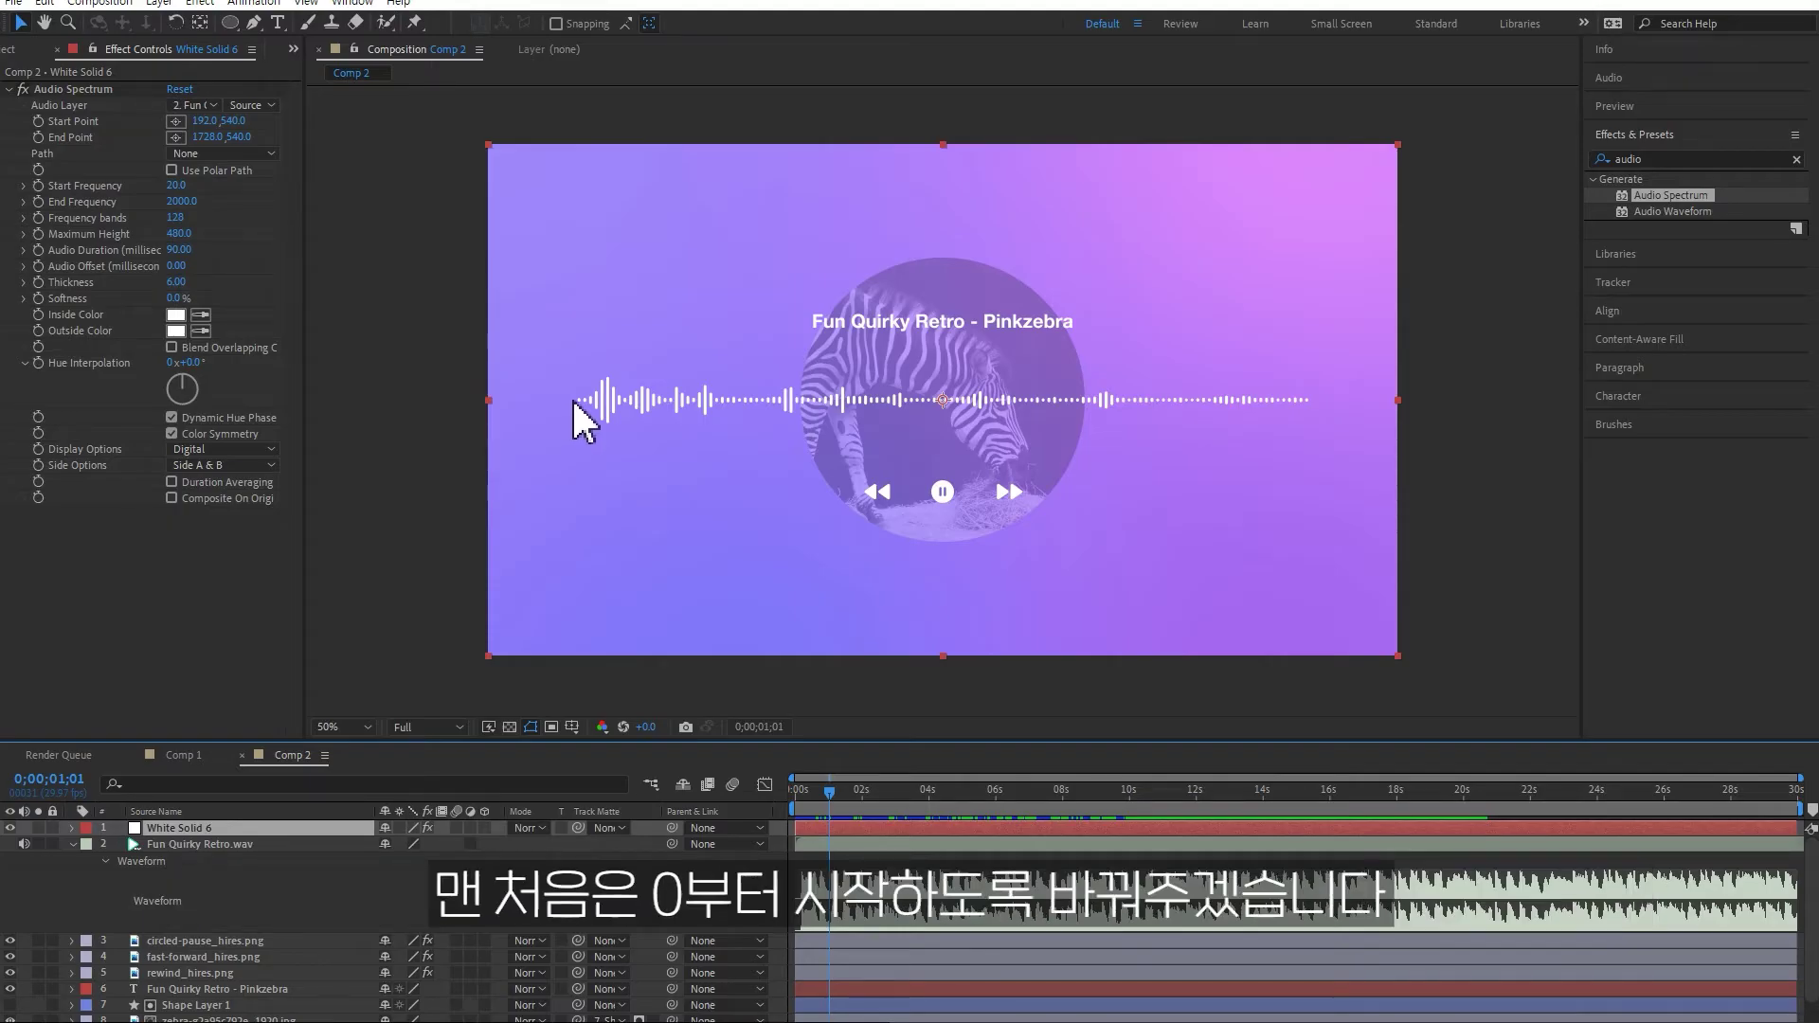
click(177, 186)
text(1)
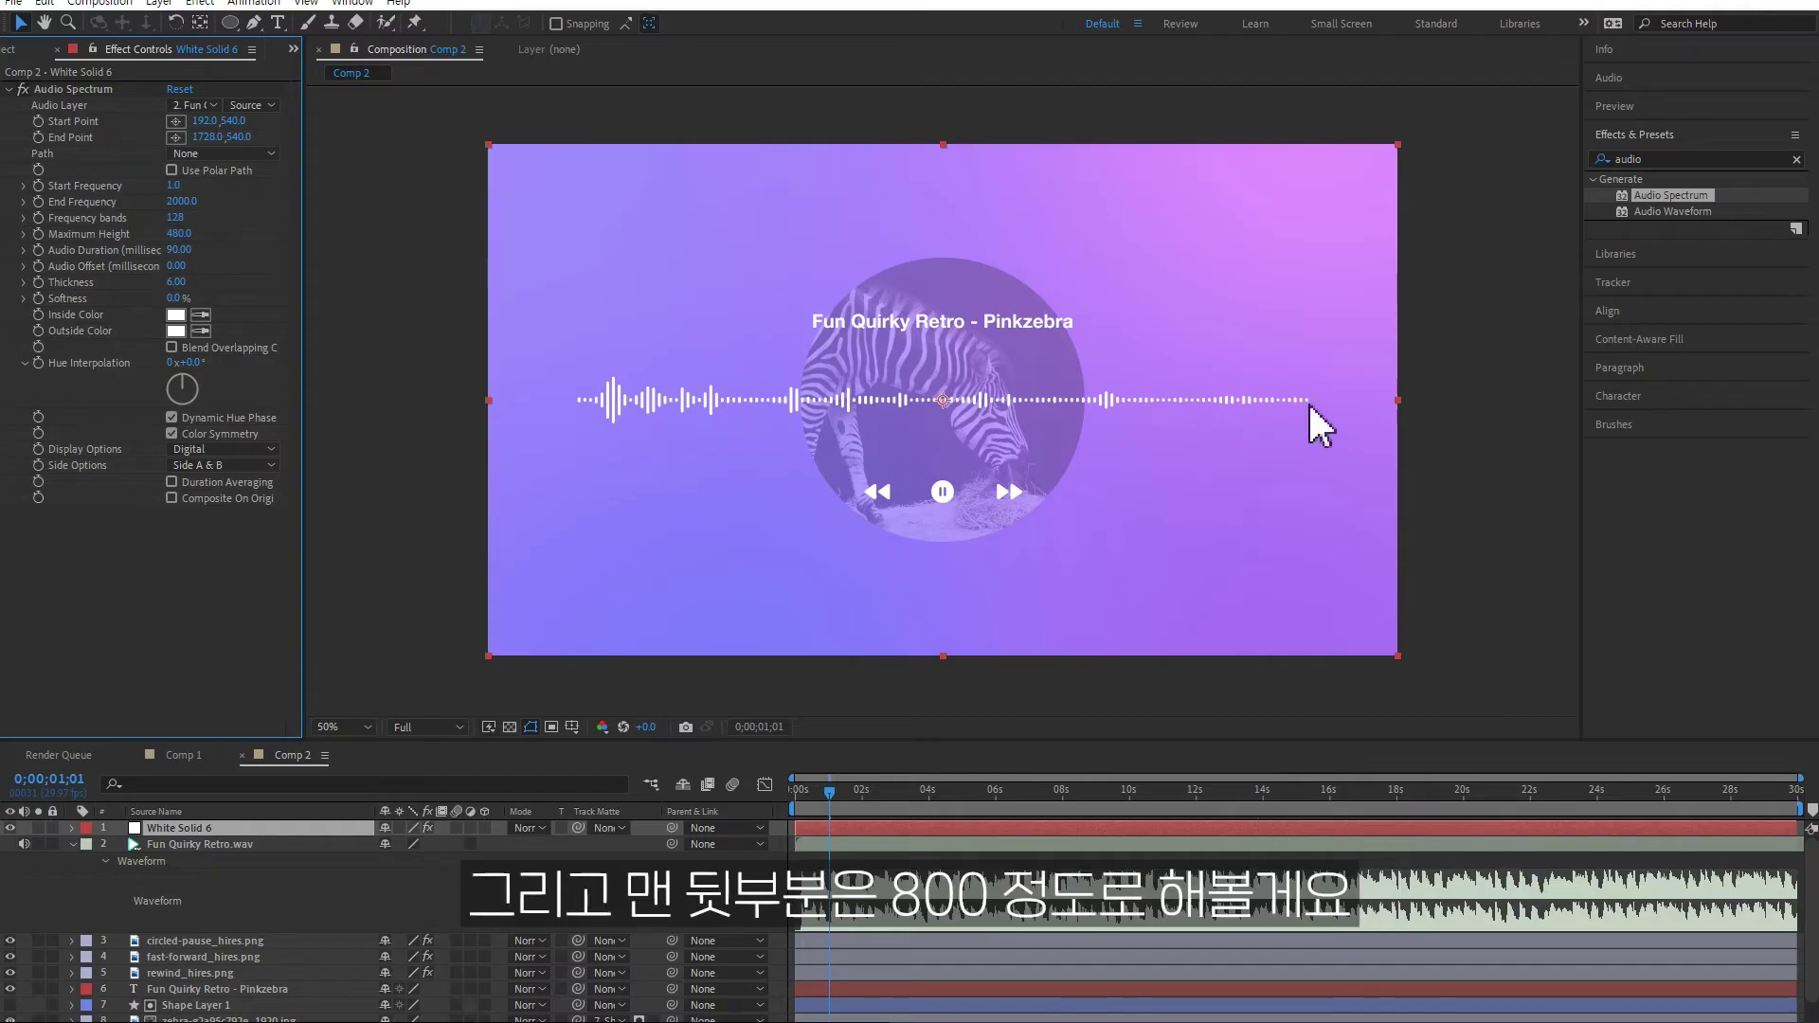
click(182, 202)
text(800)
click(239, 218)
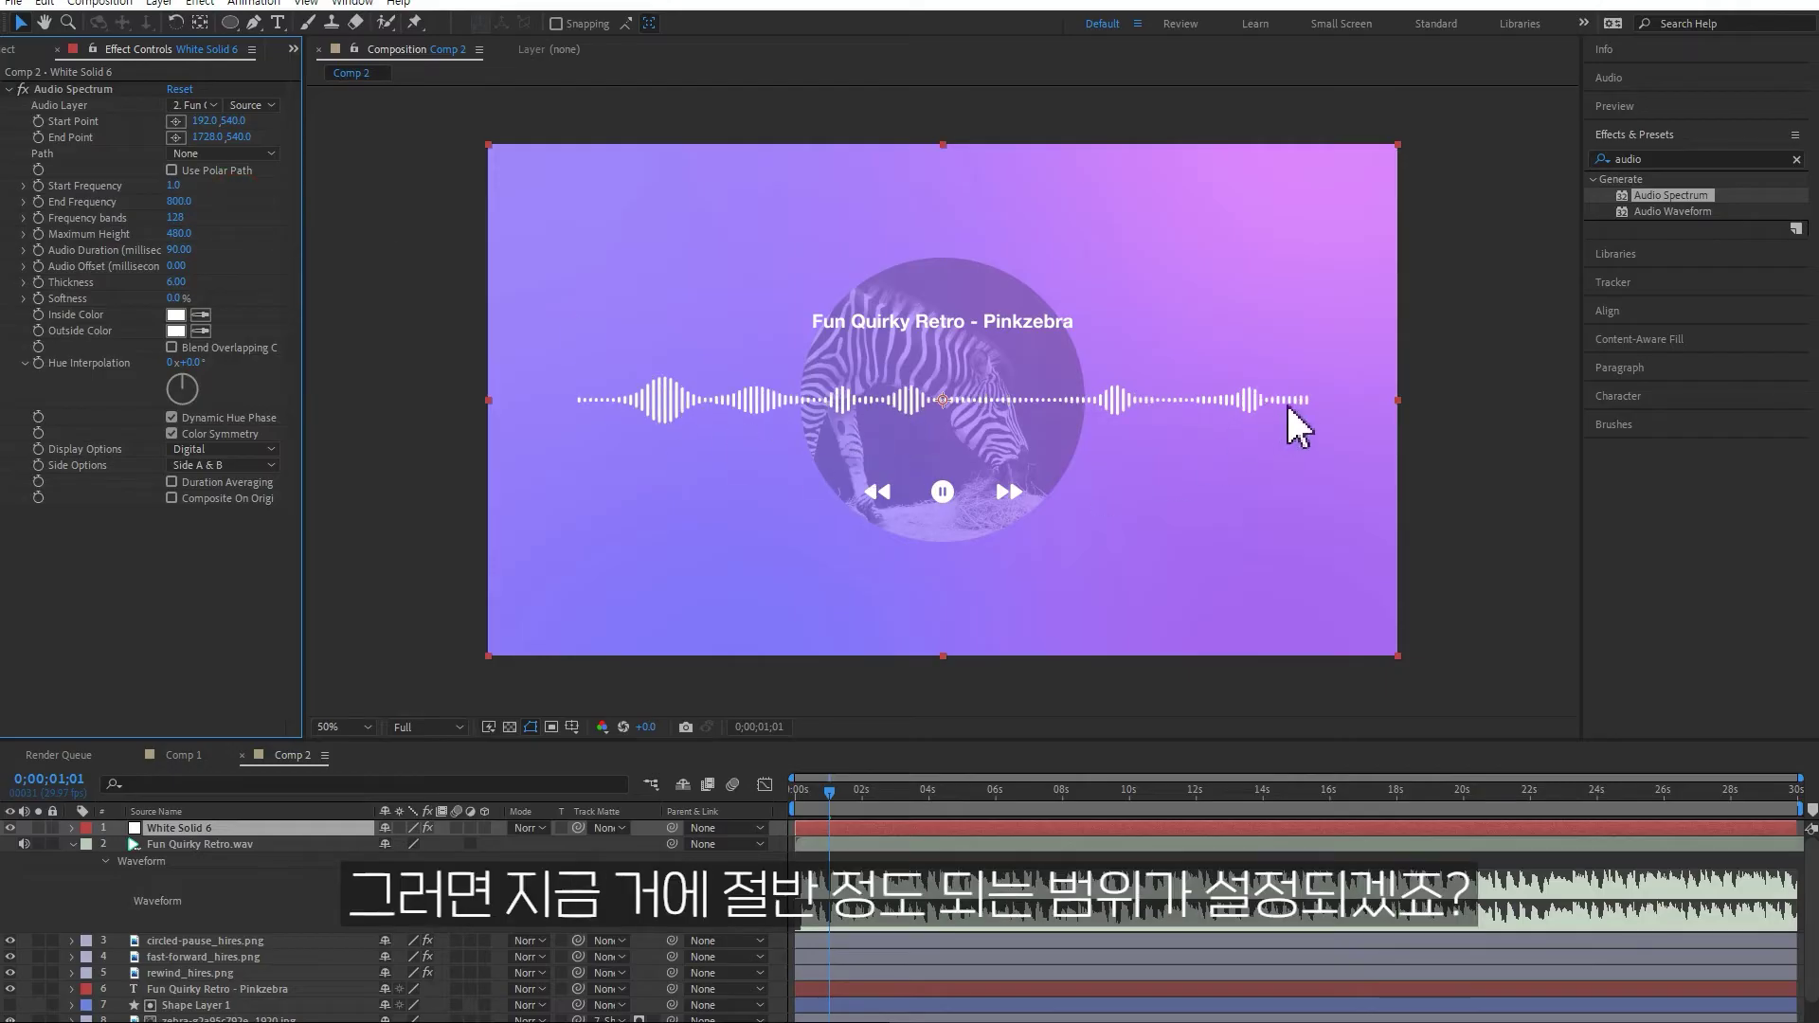
key(space)
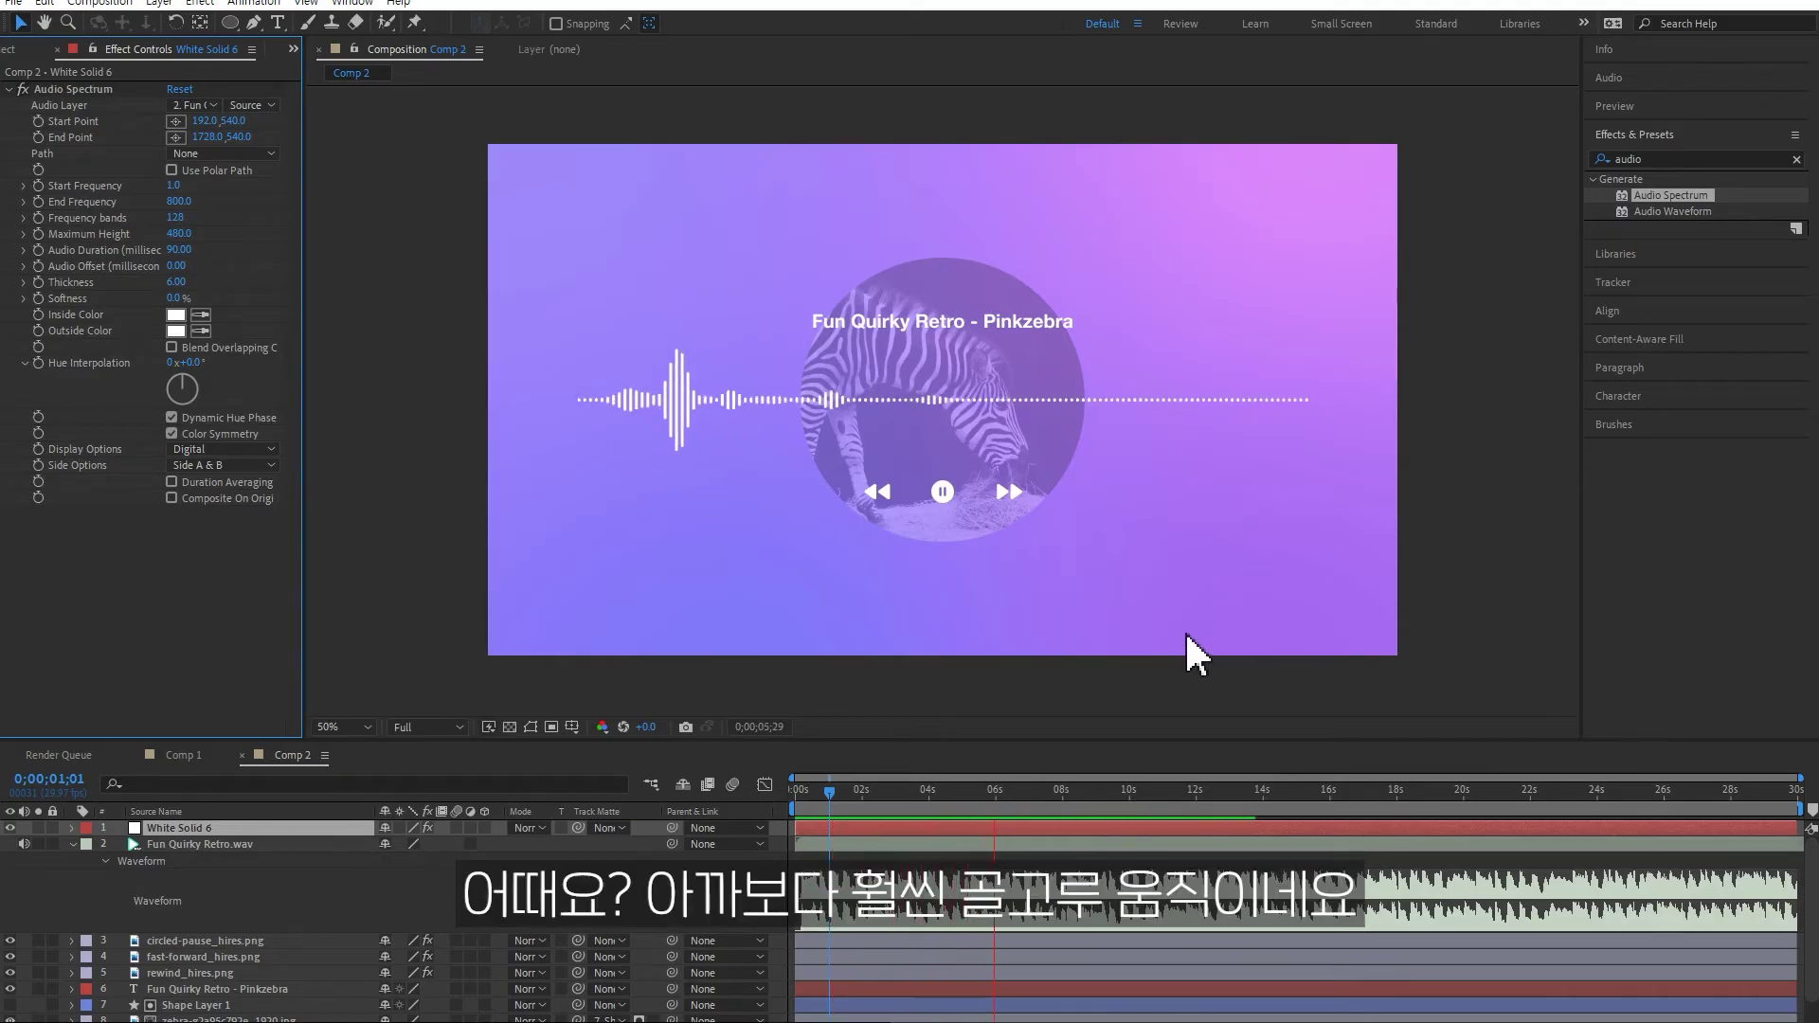
key(space)
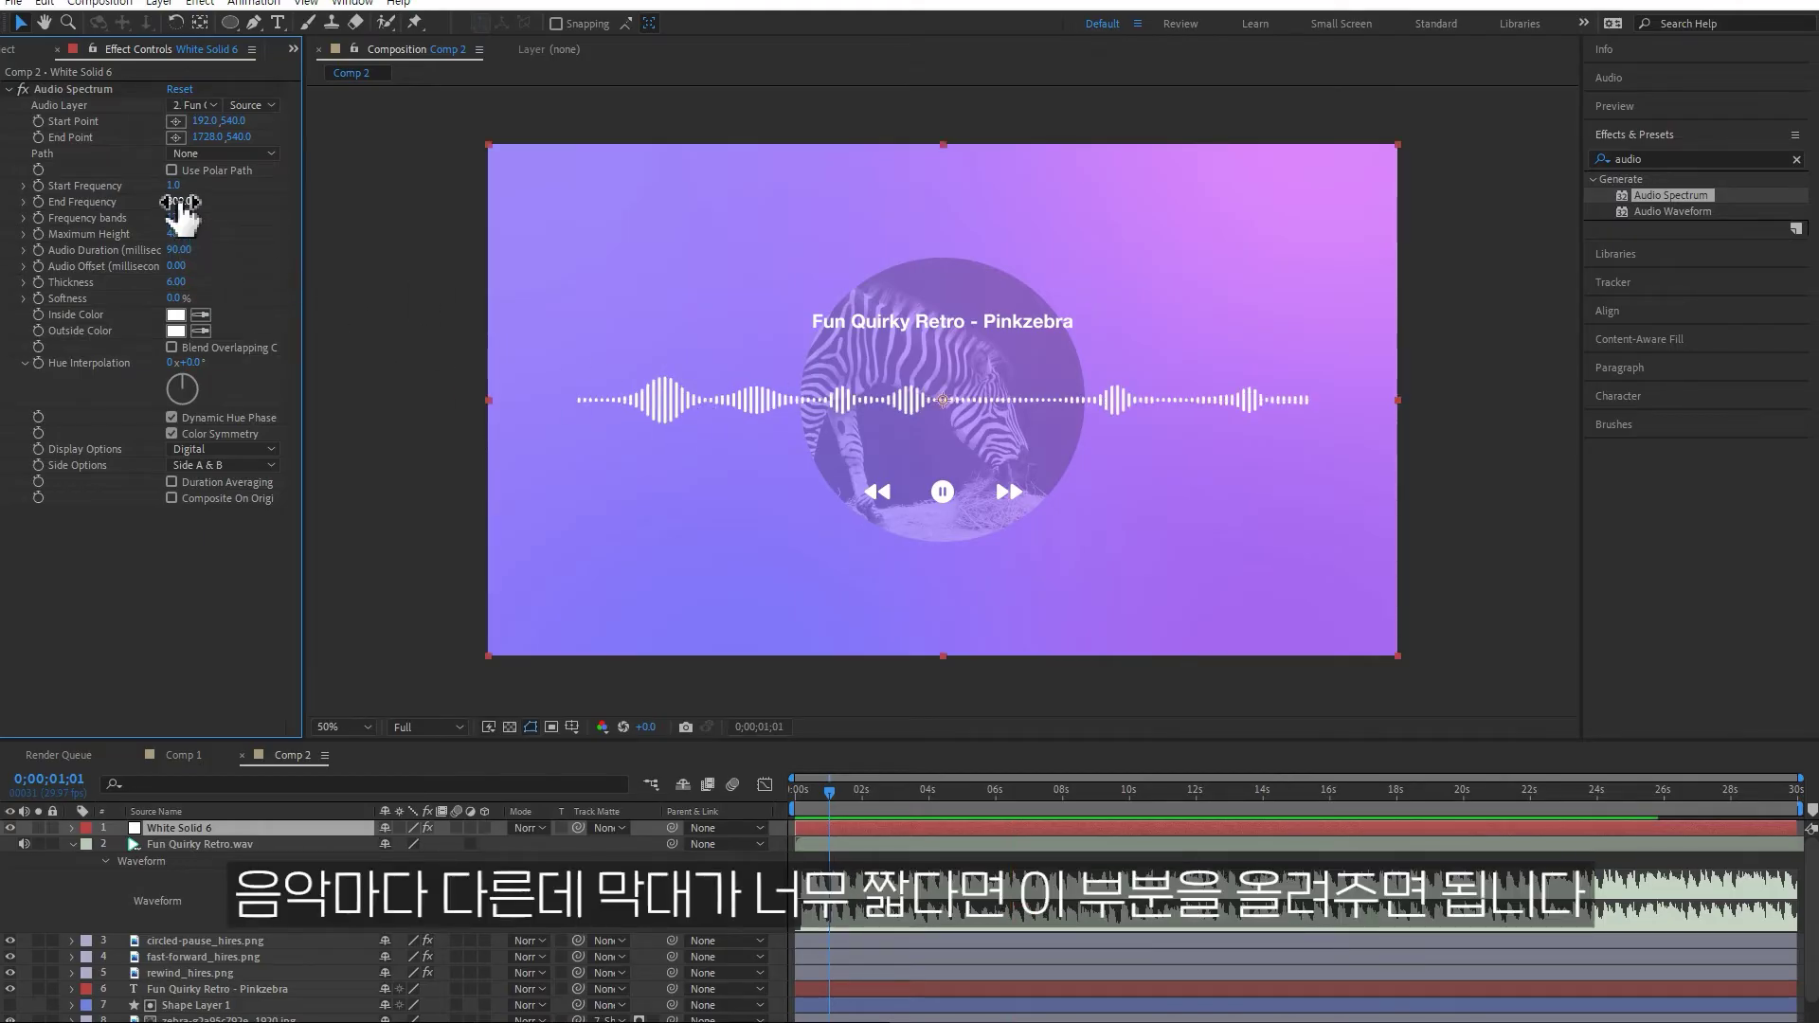
Raise the Audio Spectrum Maximum Height and preview the taller bars
click(196, 231)
mouse_move(196, 231)
mouse_down()
mouse_move(342, 233)
mouse_move(384, 256)
mouse_up()
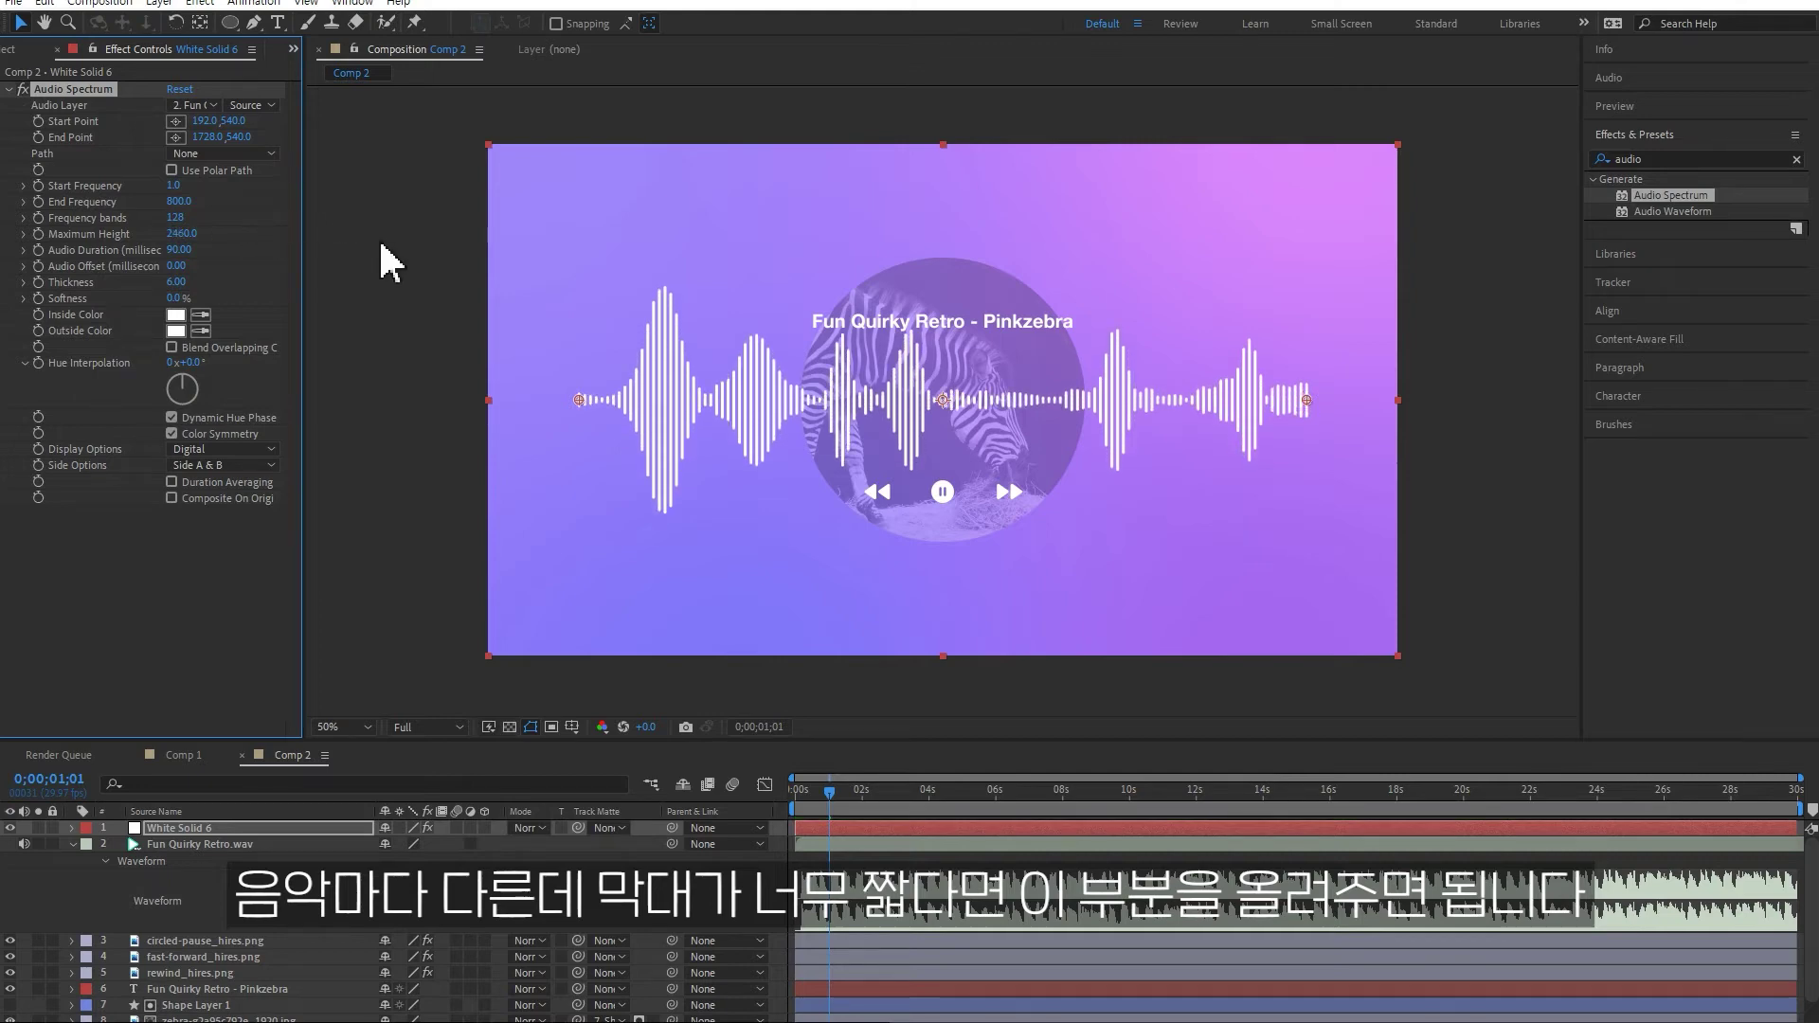
key(space)
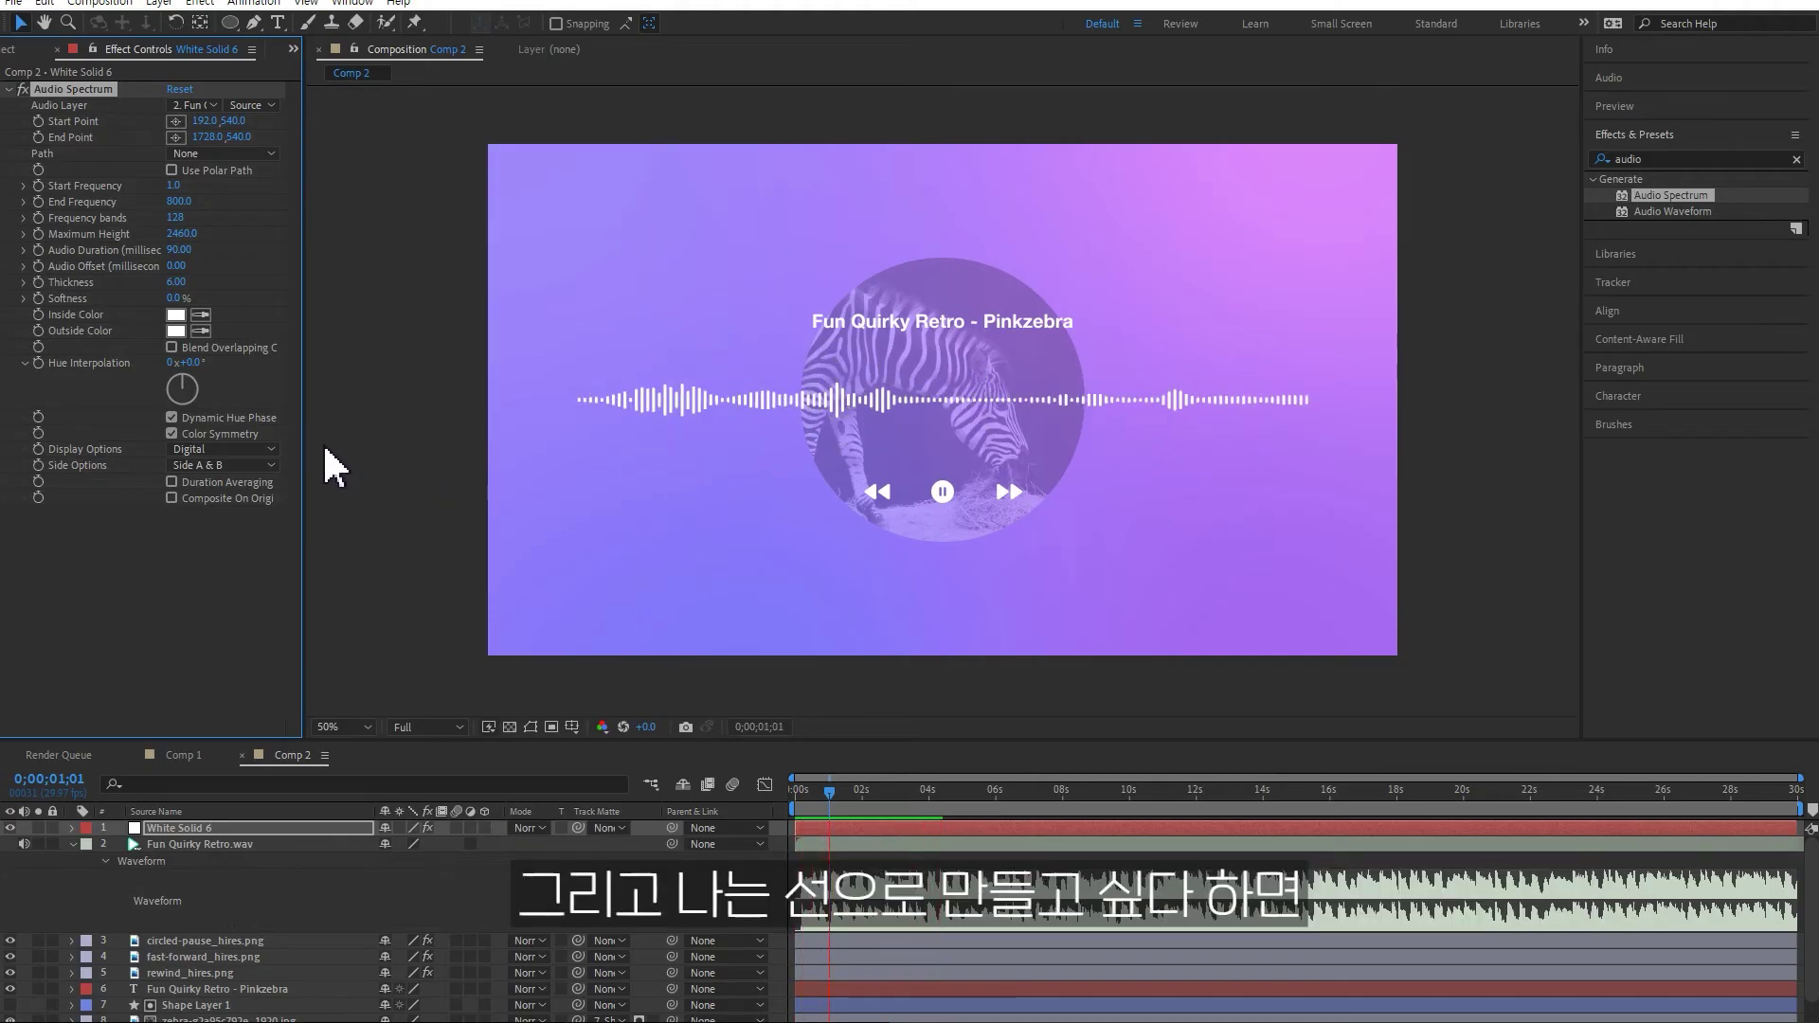
key(space)
Try the Analog lines and then Analog dots display options, previewing each
click(232, 450)
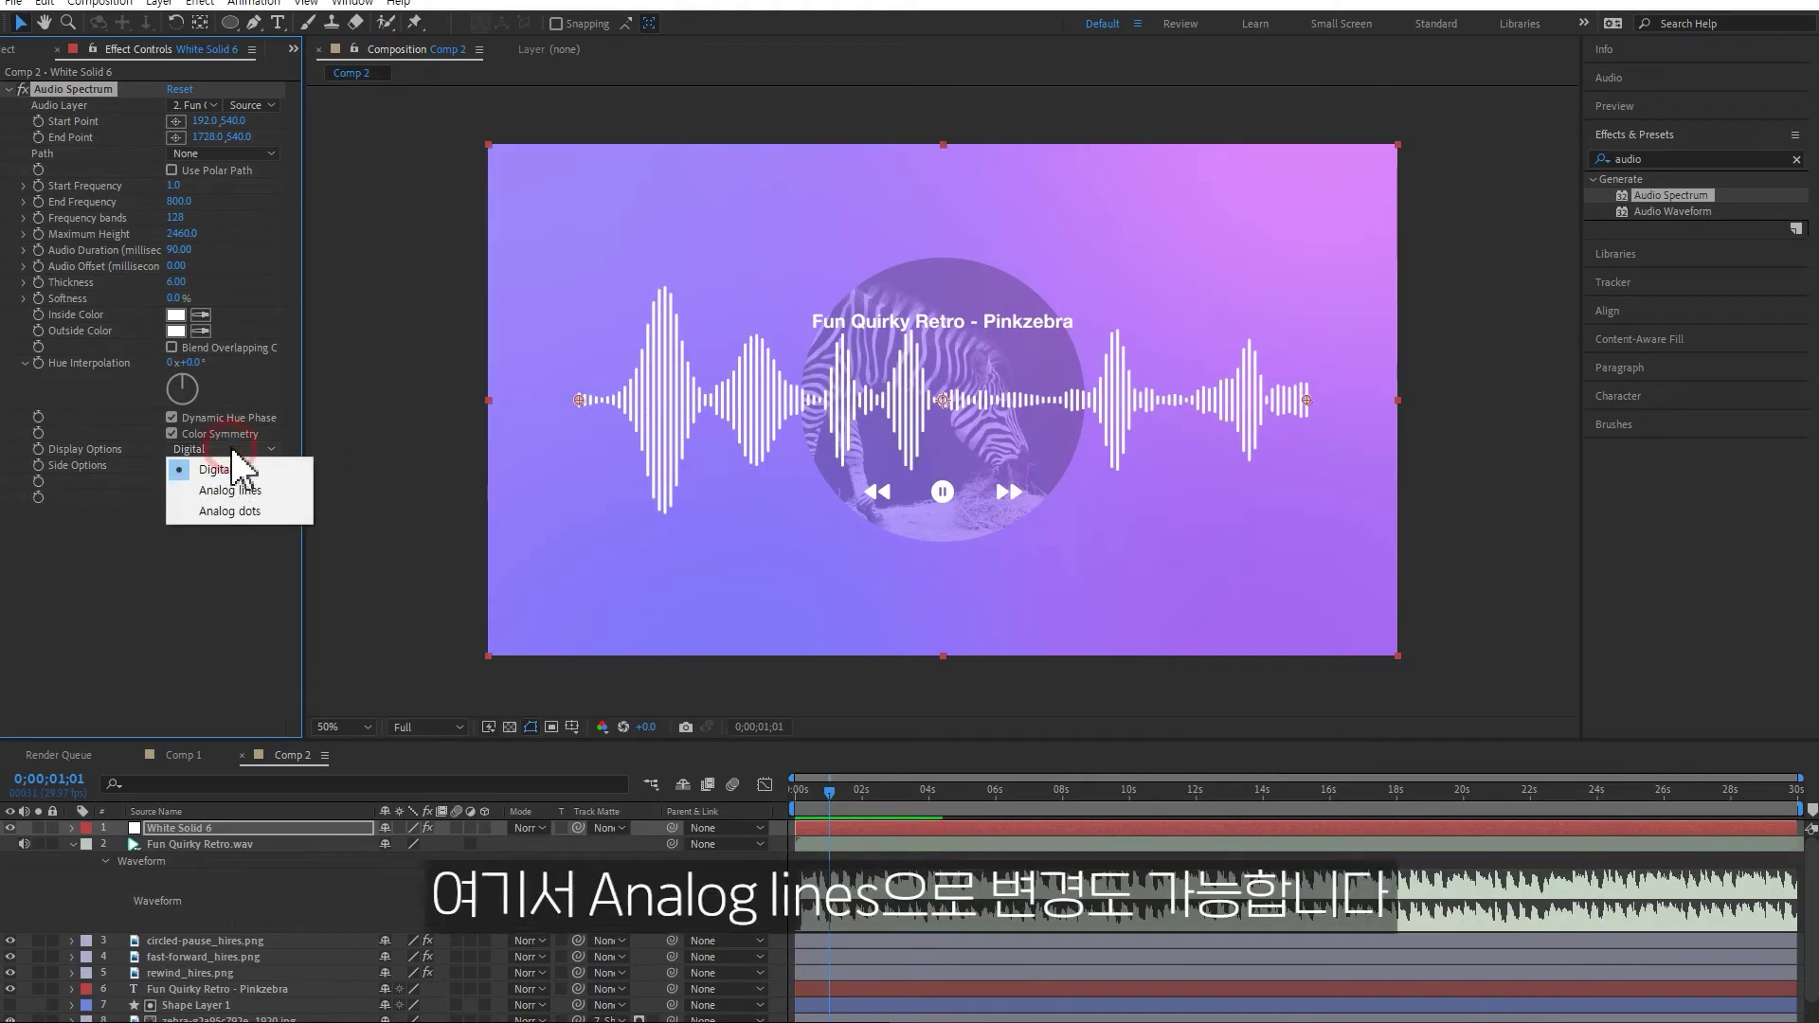
click(232, 490)
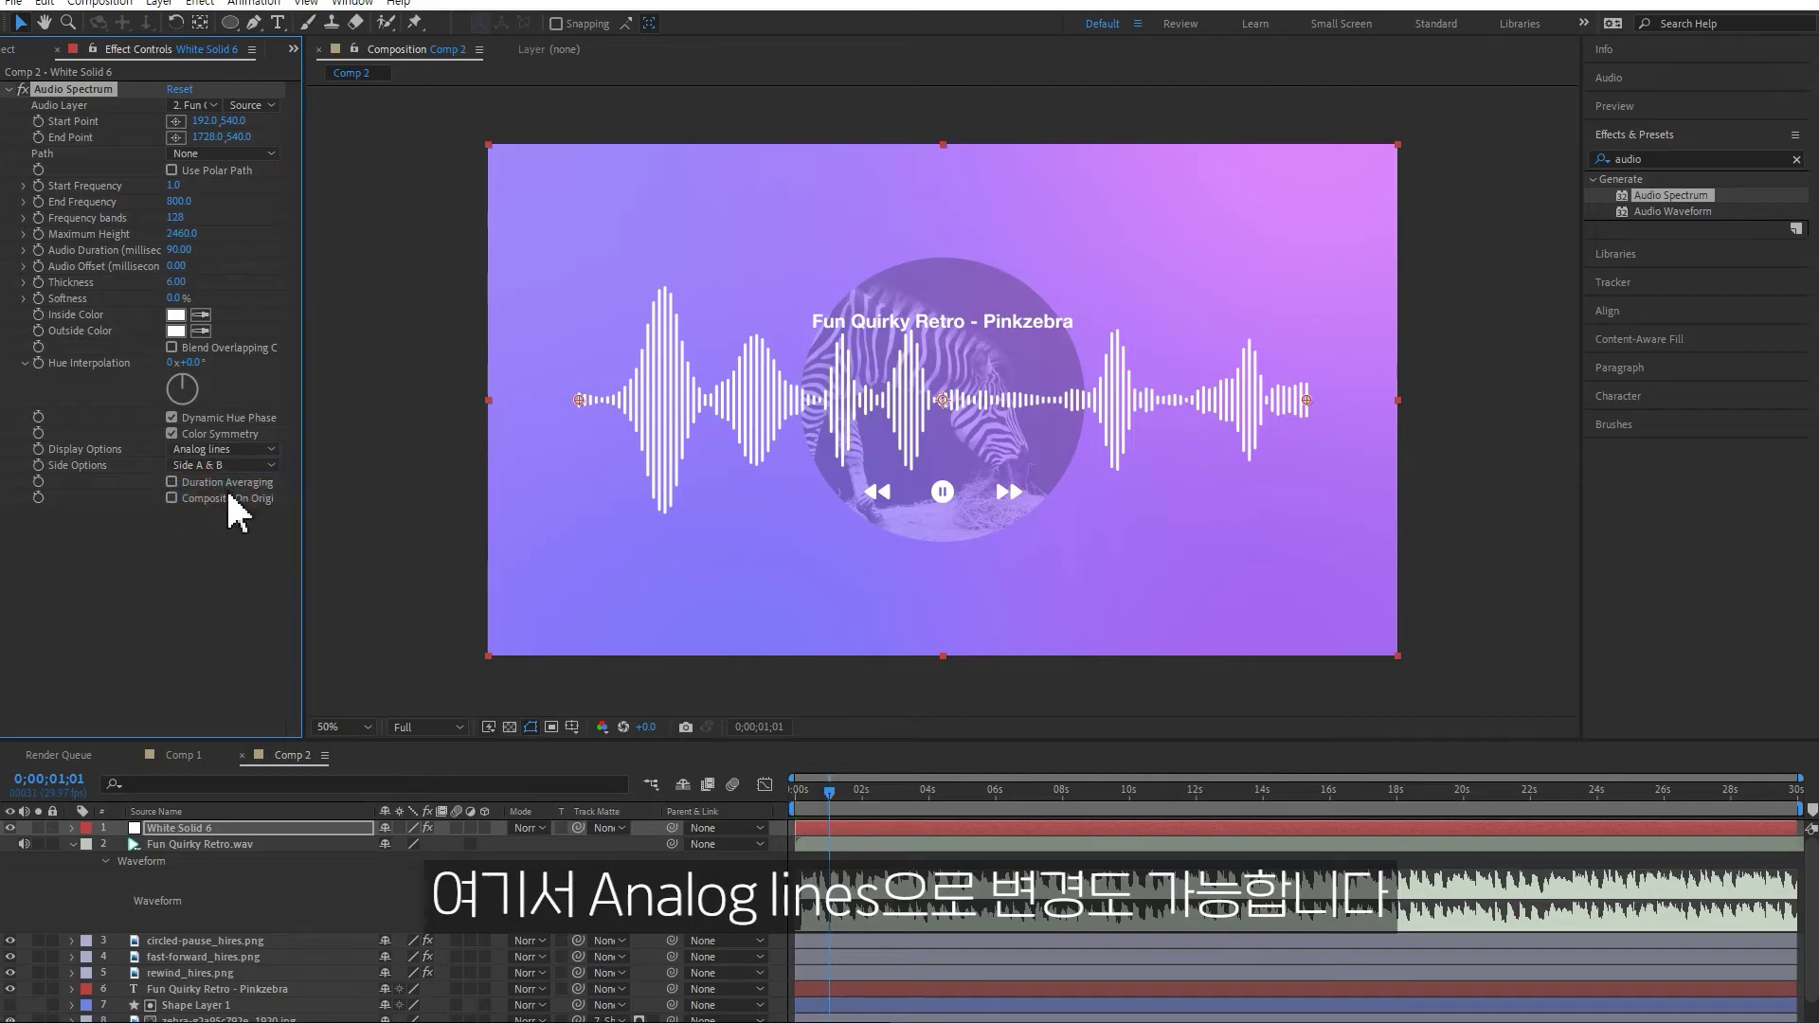
key(space)
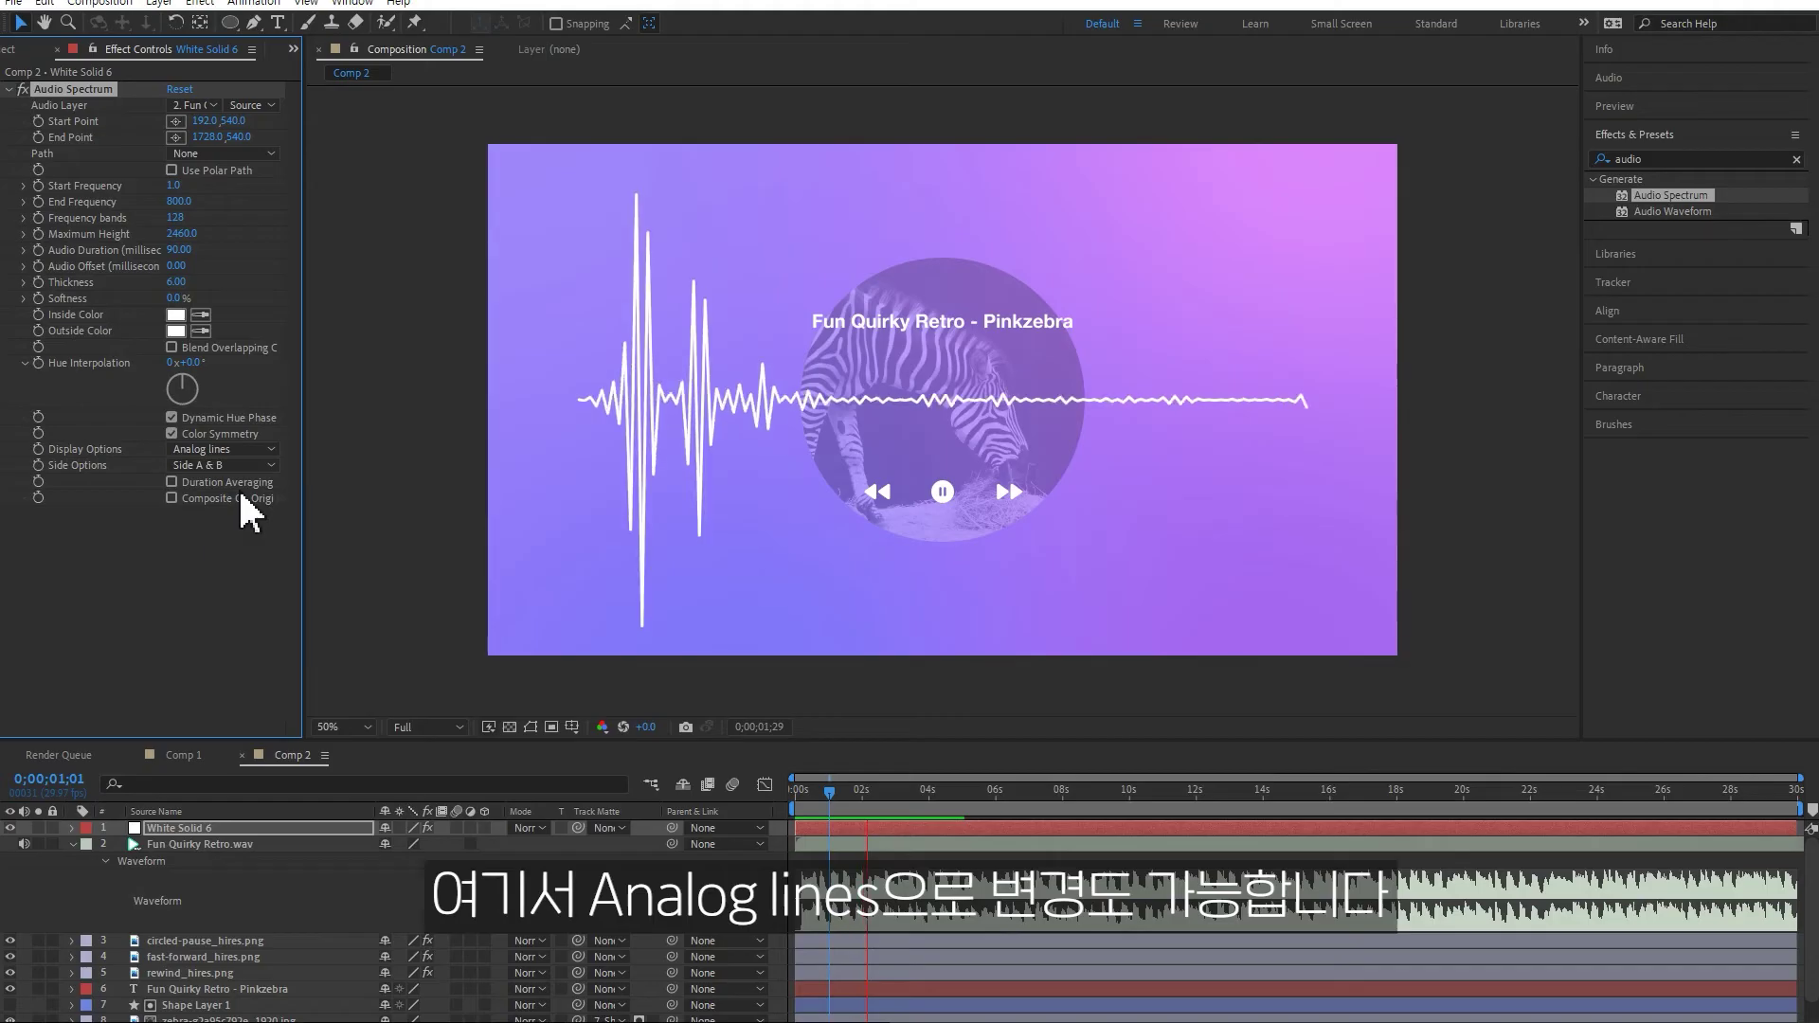
click(225, 450)
click(232, 505)
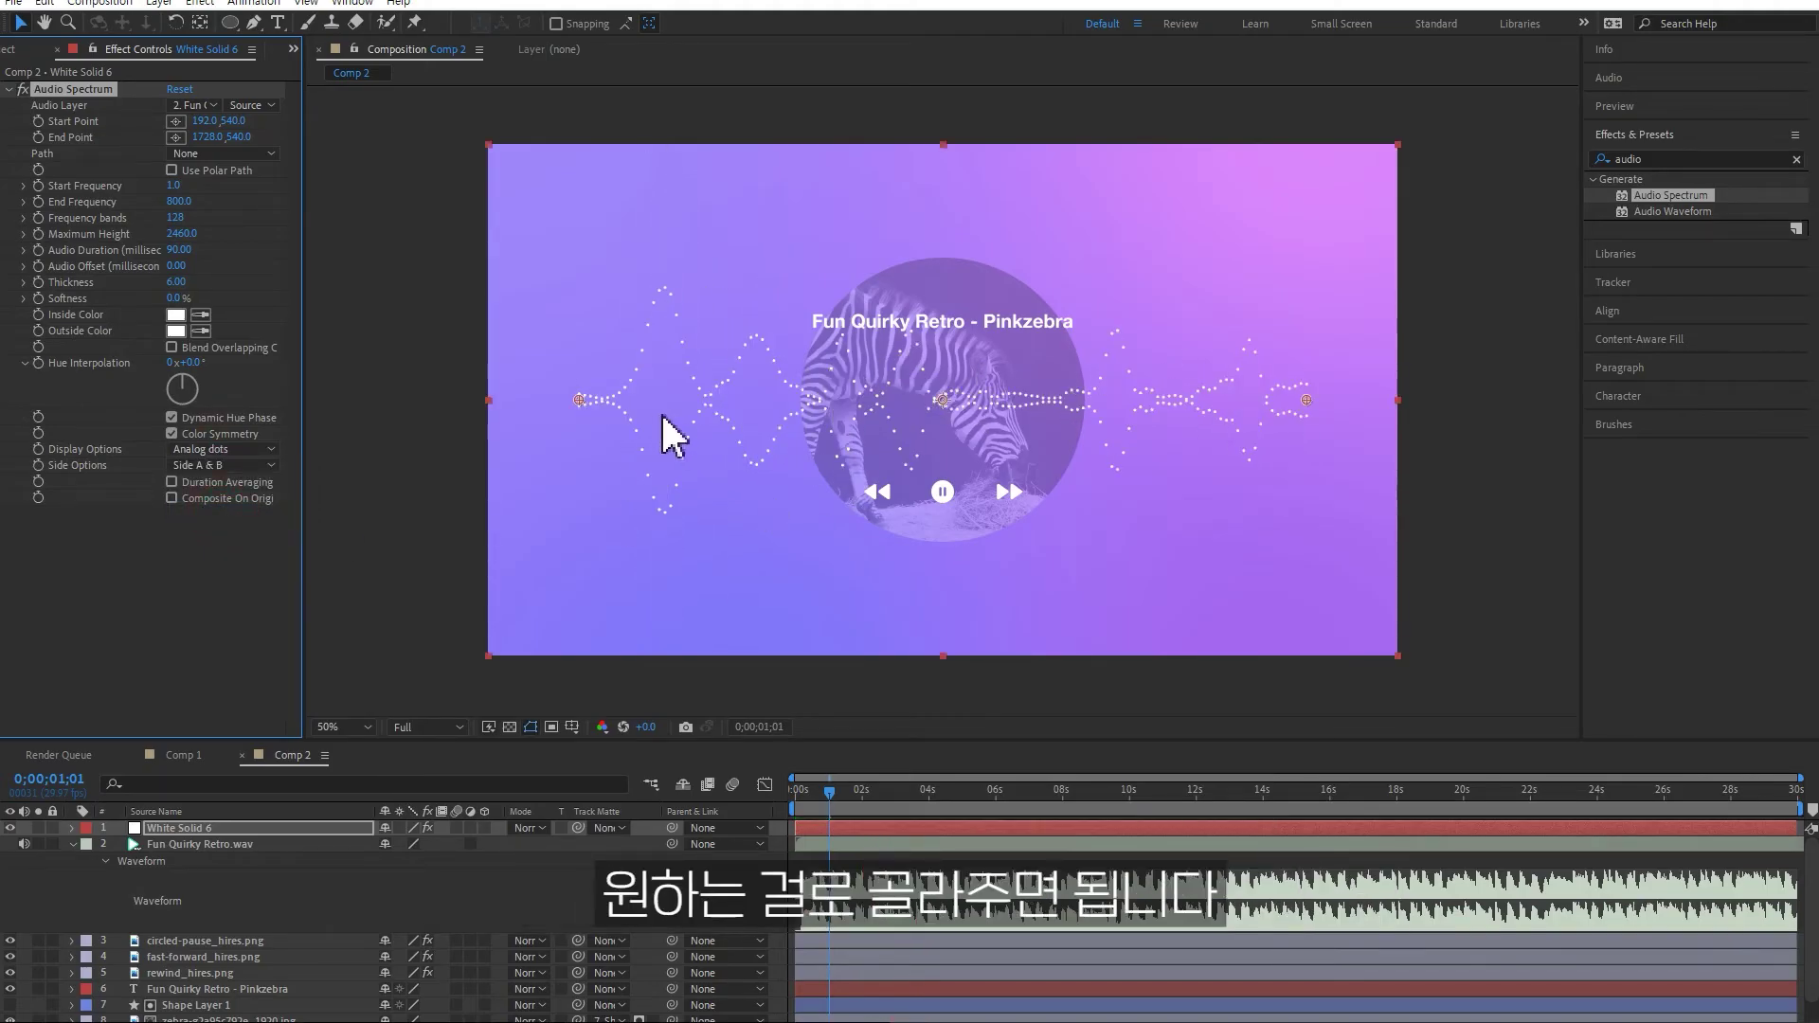
key(space)
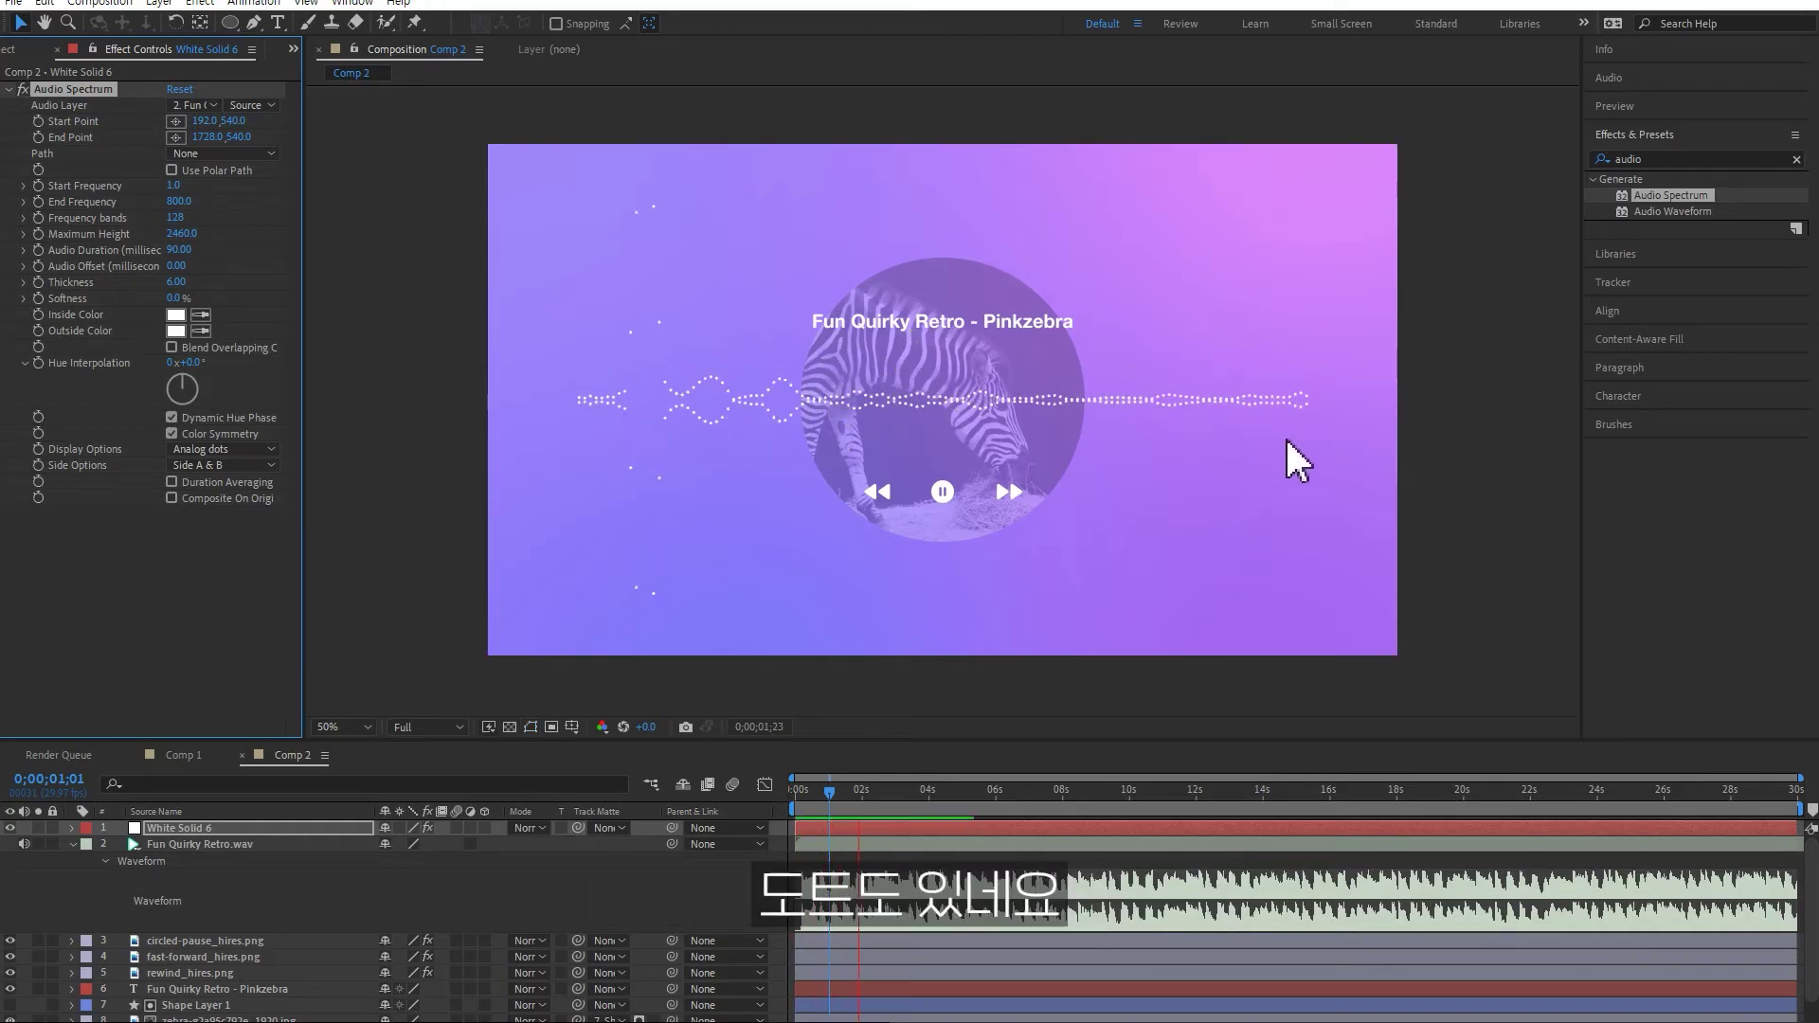
key(space)
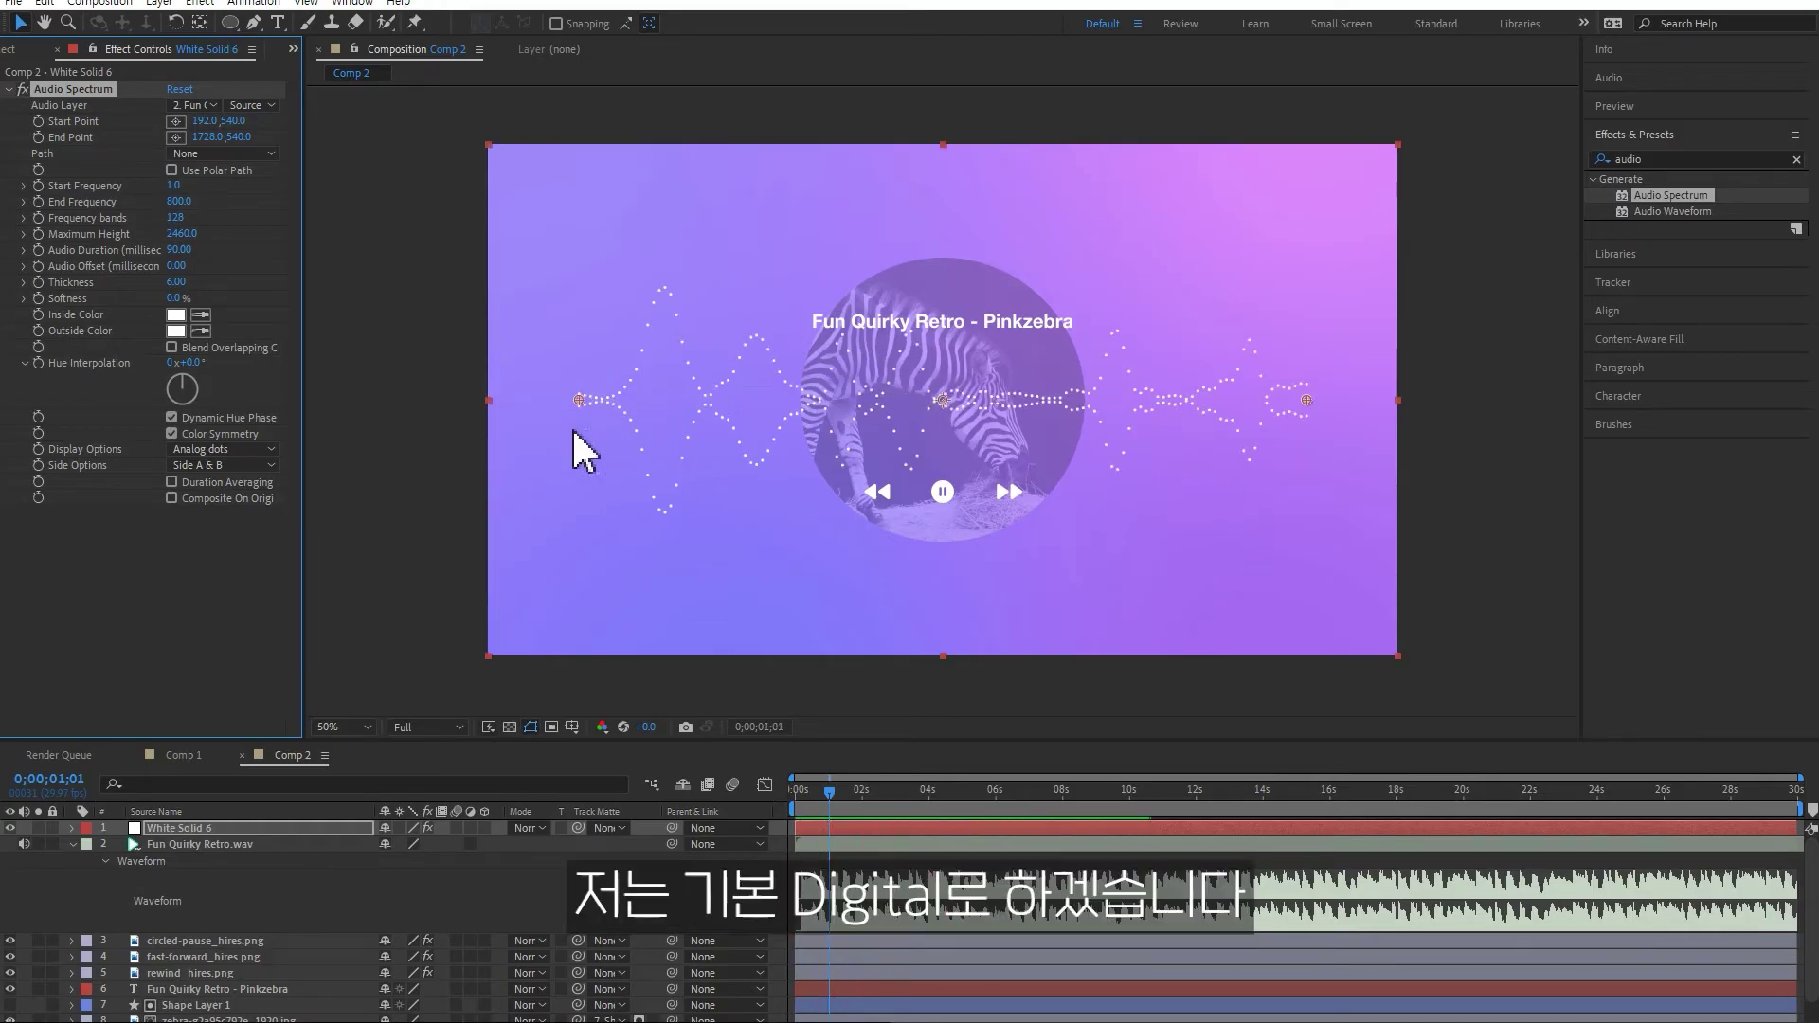
Return Display Options to Digital, try Side Options Side A, and preview
click(222, 449)
click(215, 469)
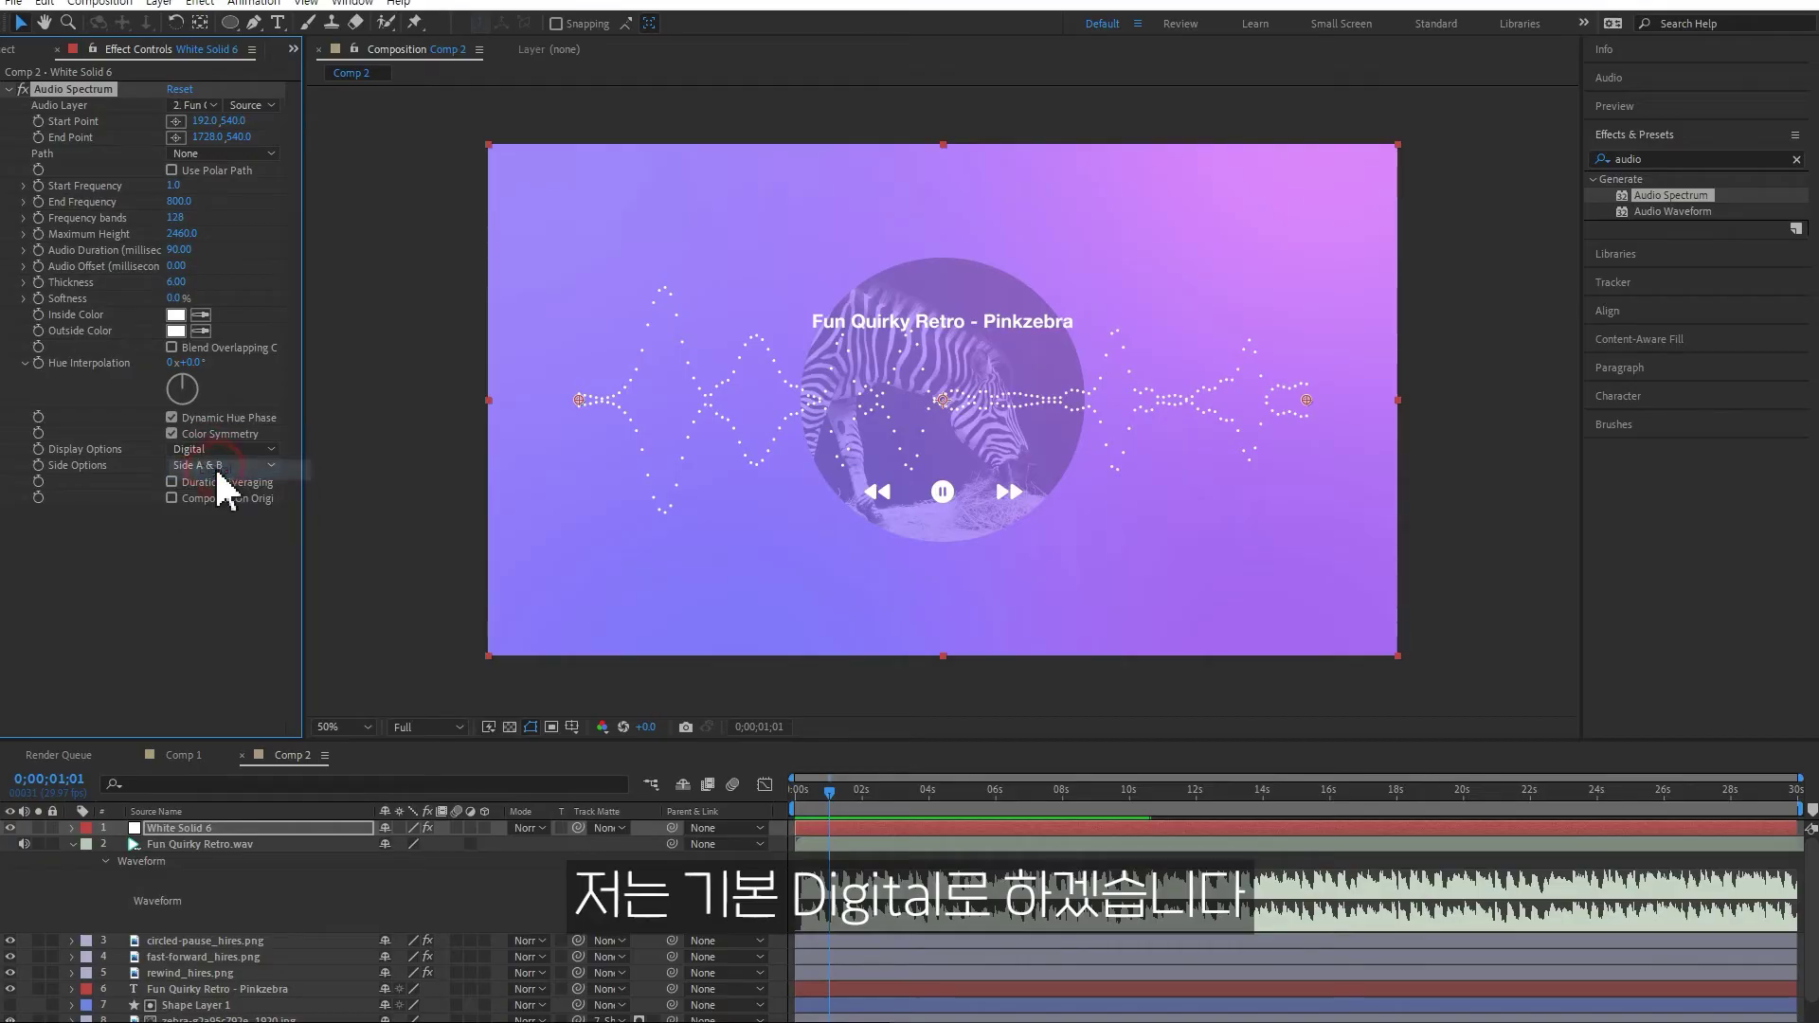
click(218, 465)
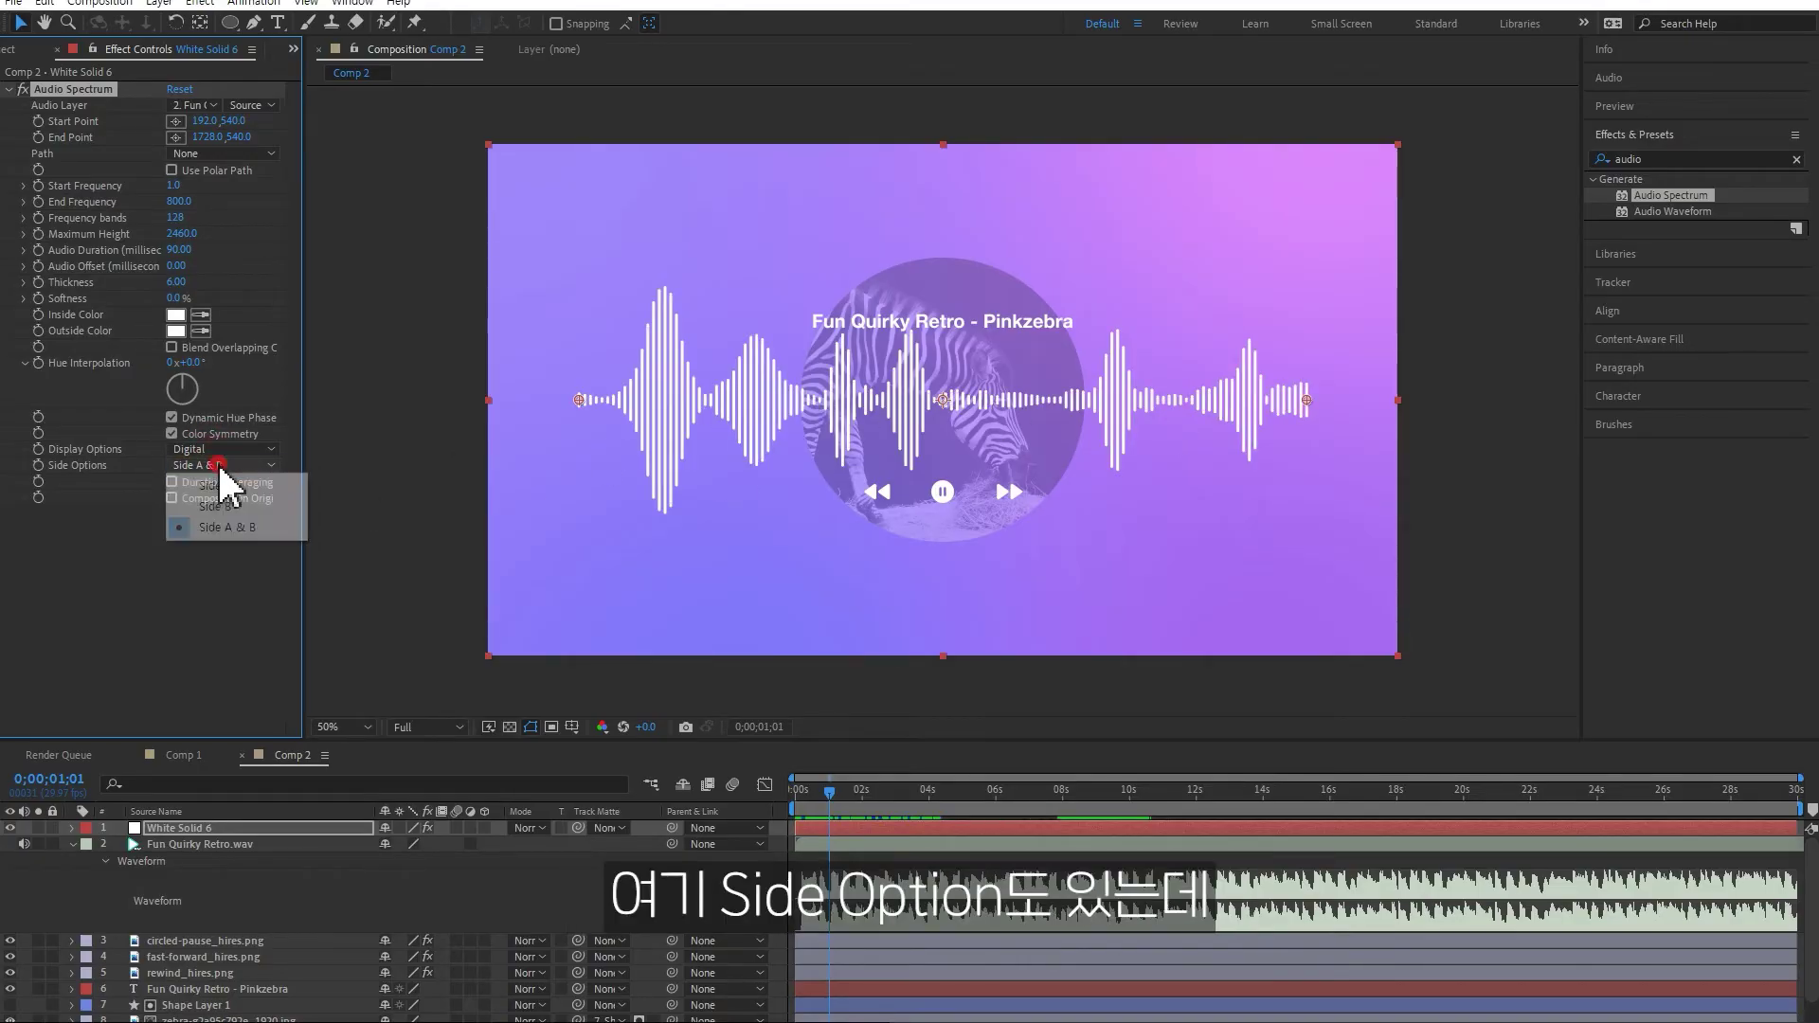
click(220, 485)
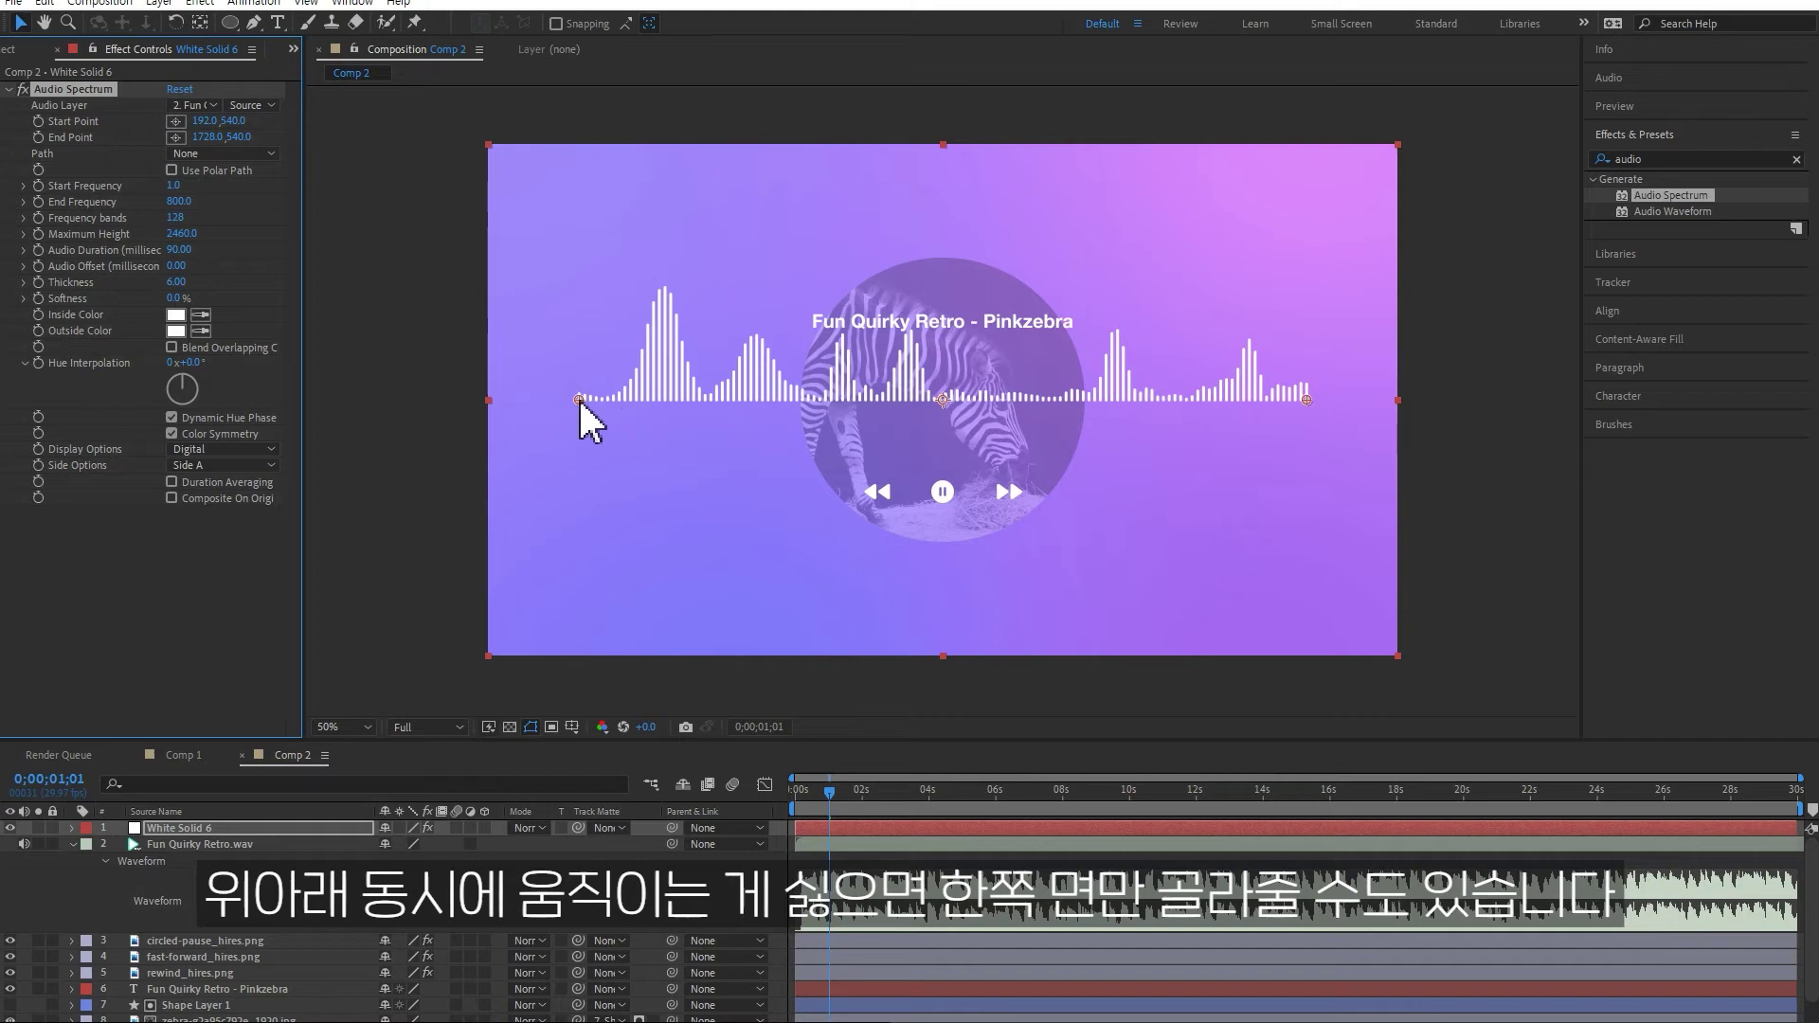
key(space)
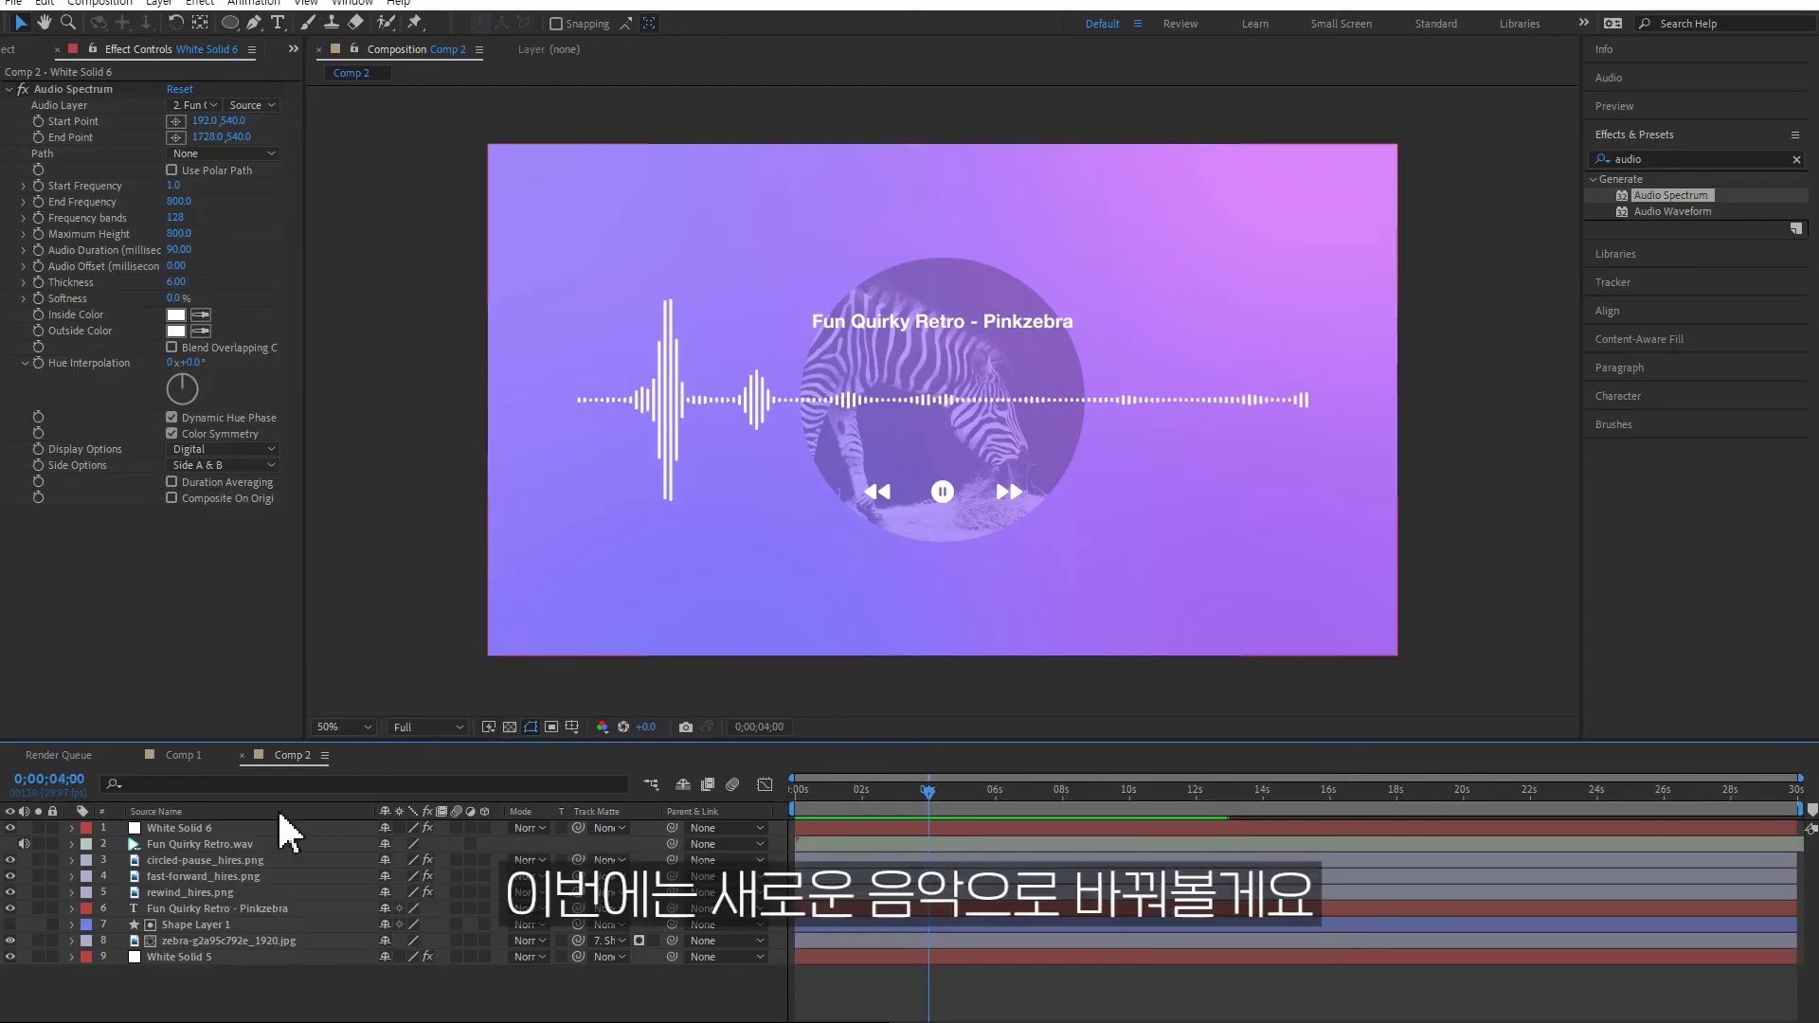
Select the White Solid 6, Fun Quirky Retro.wav and title layers and split them at 4 s
click(207, 828)
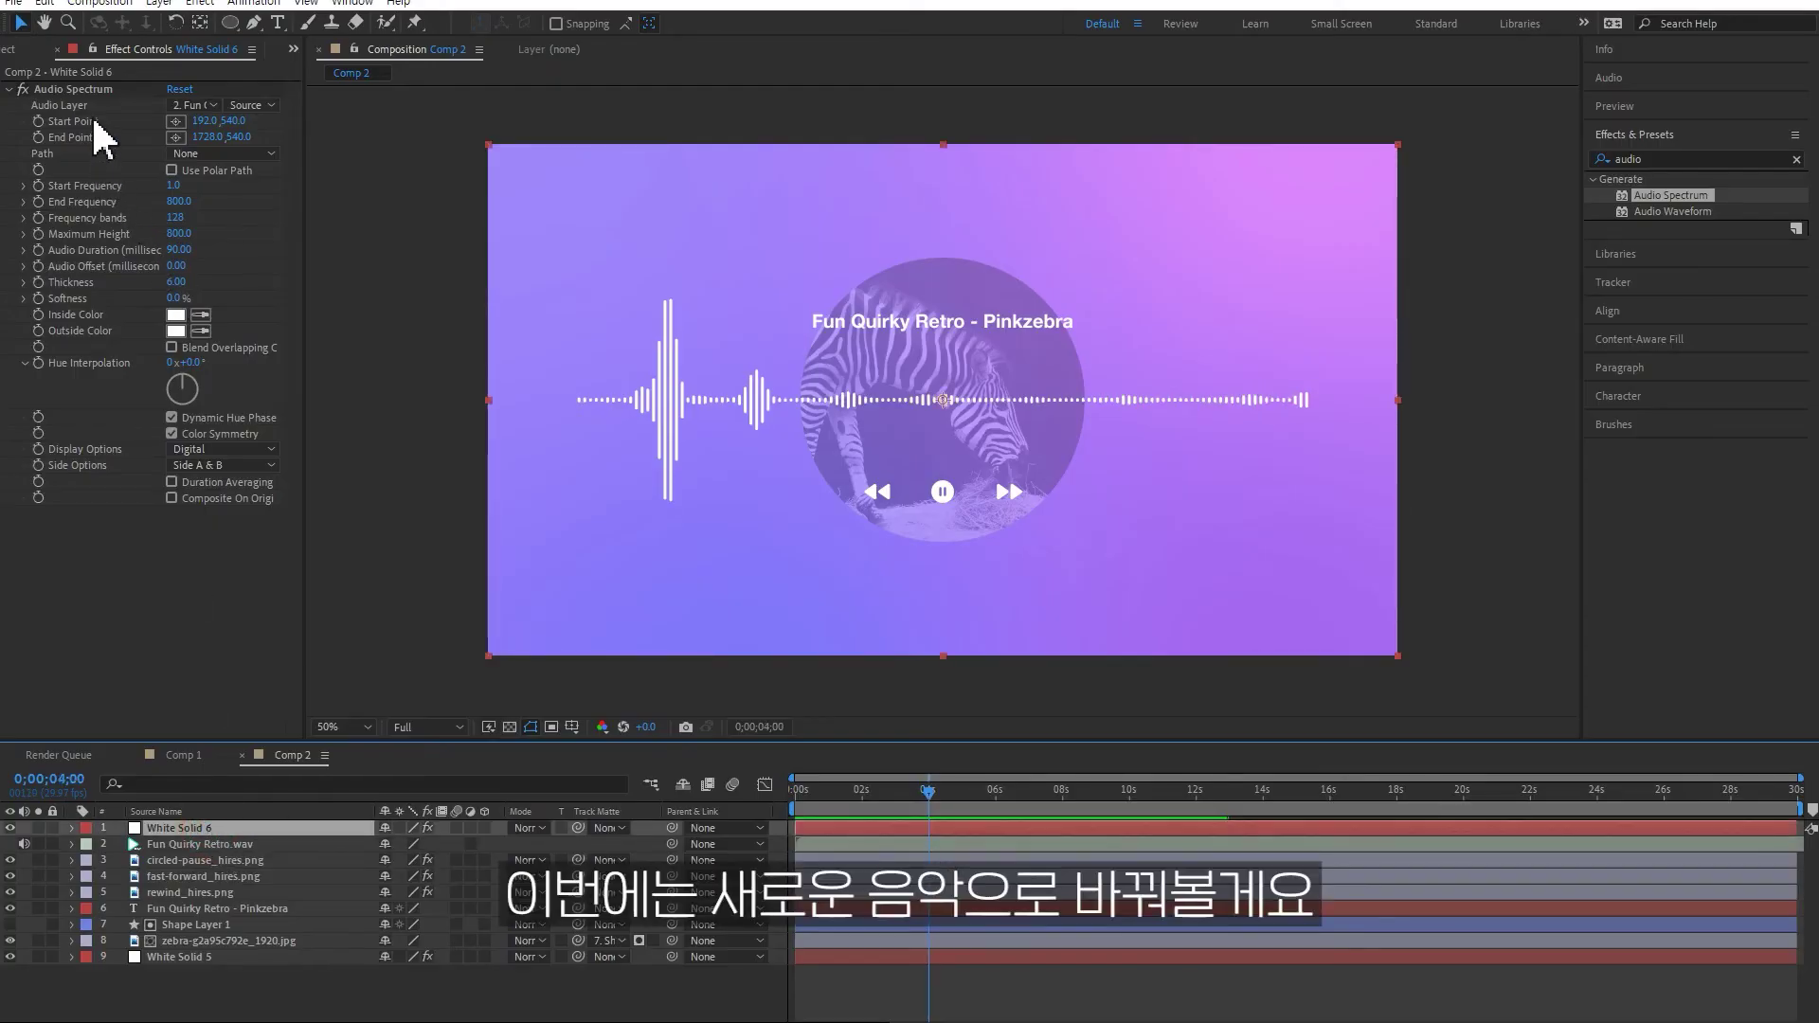
ctrl+click(237, 843)
ctrl+click(230, 910)
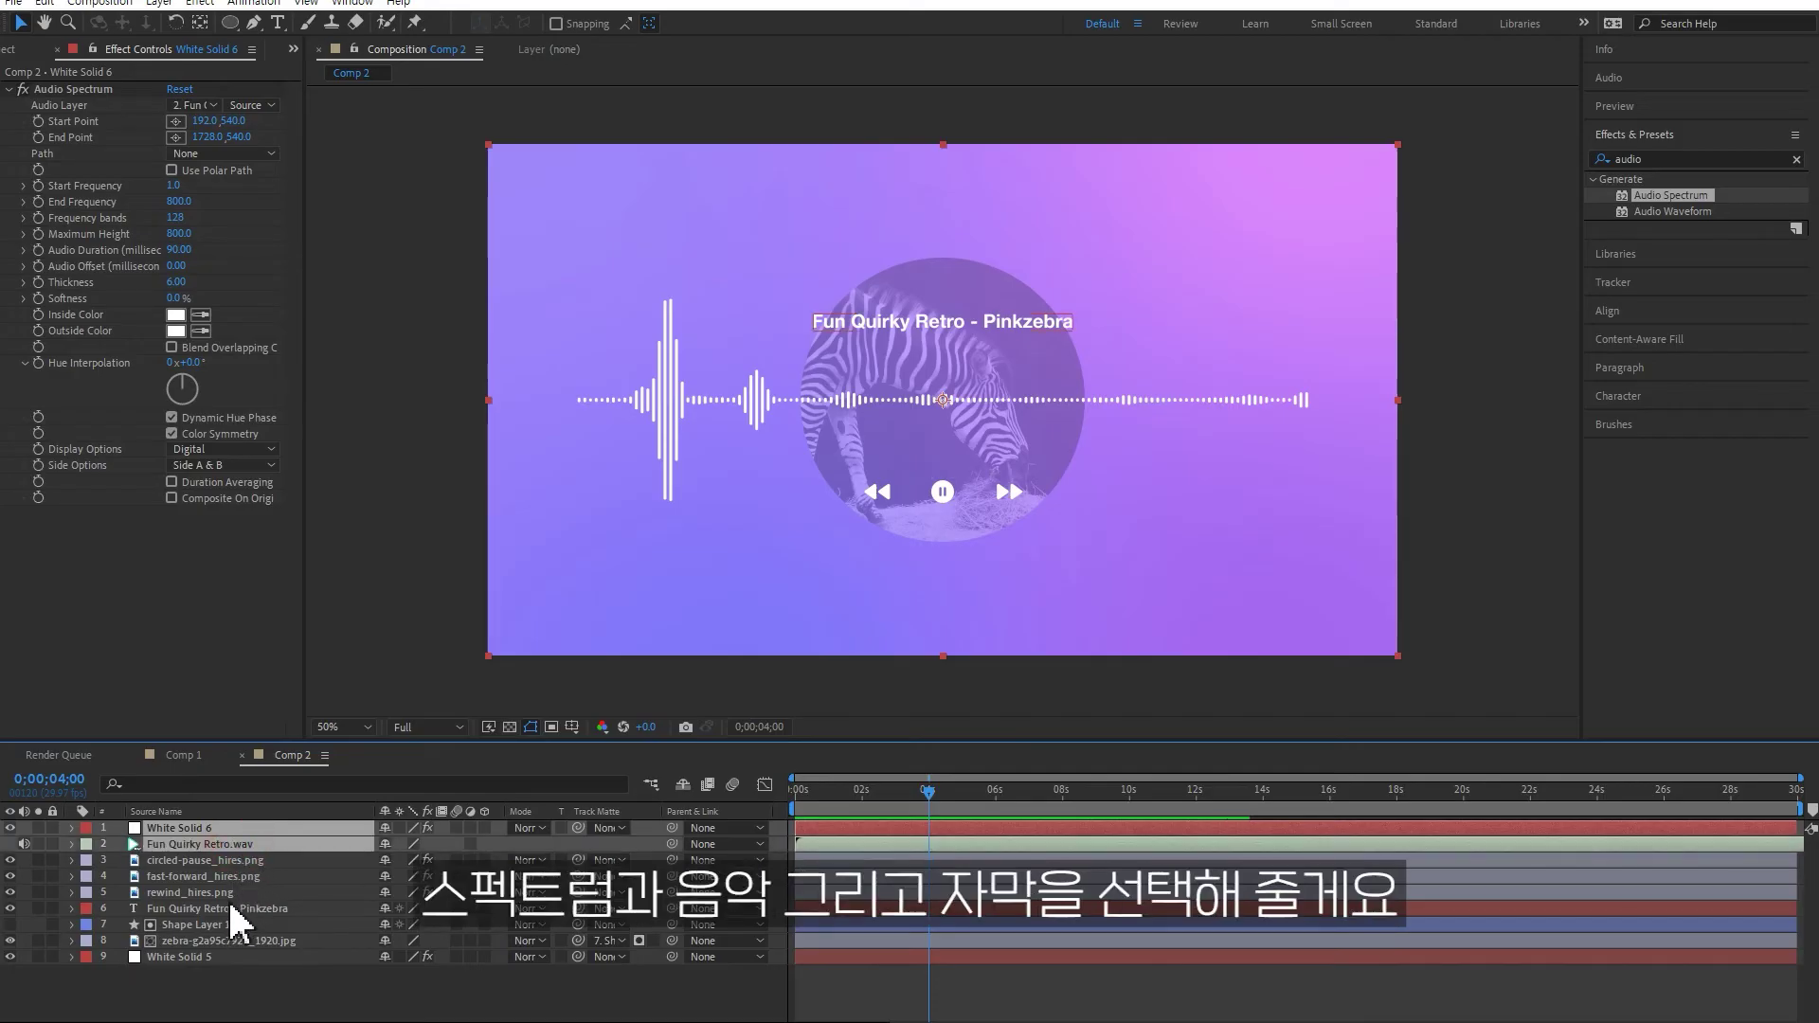
ctrl+click(225, 909)
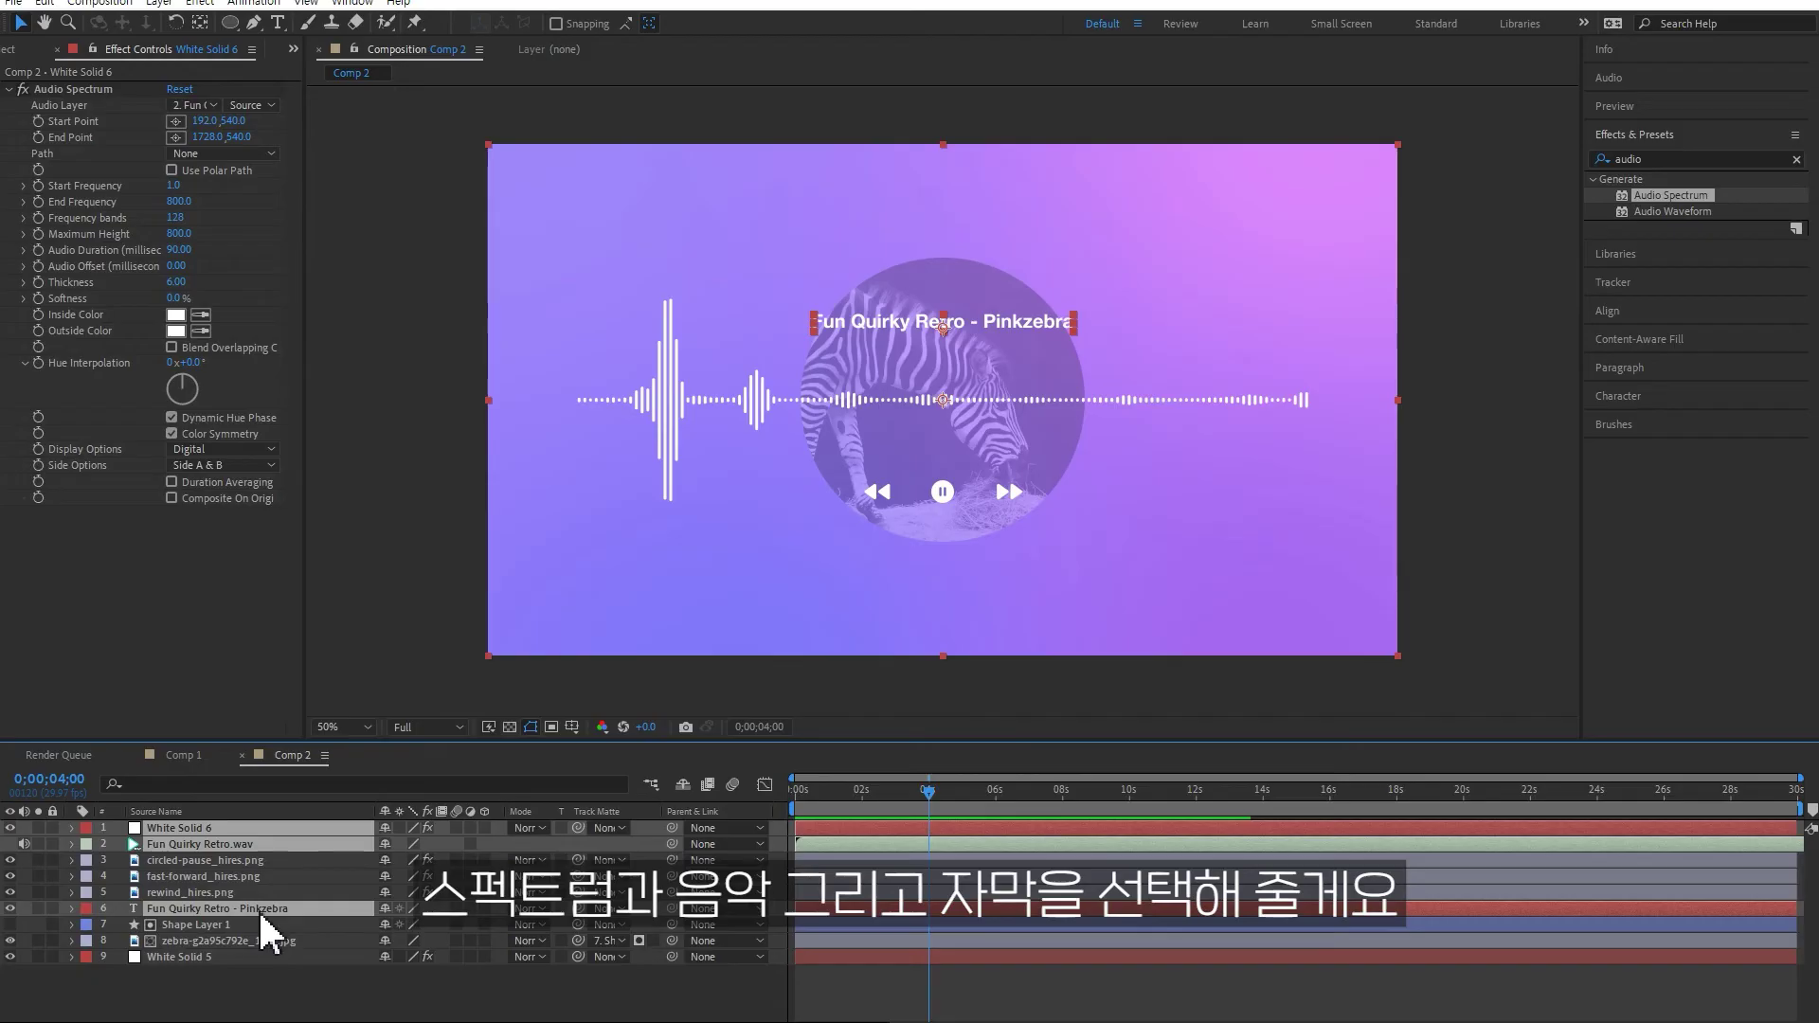
key(apostrophe)
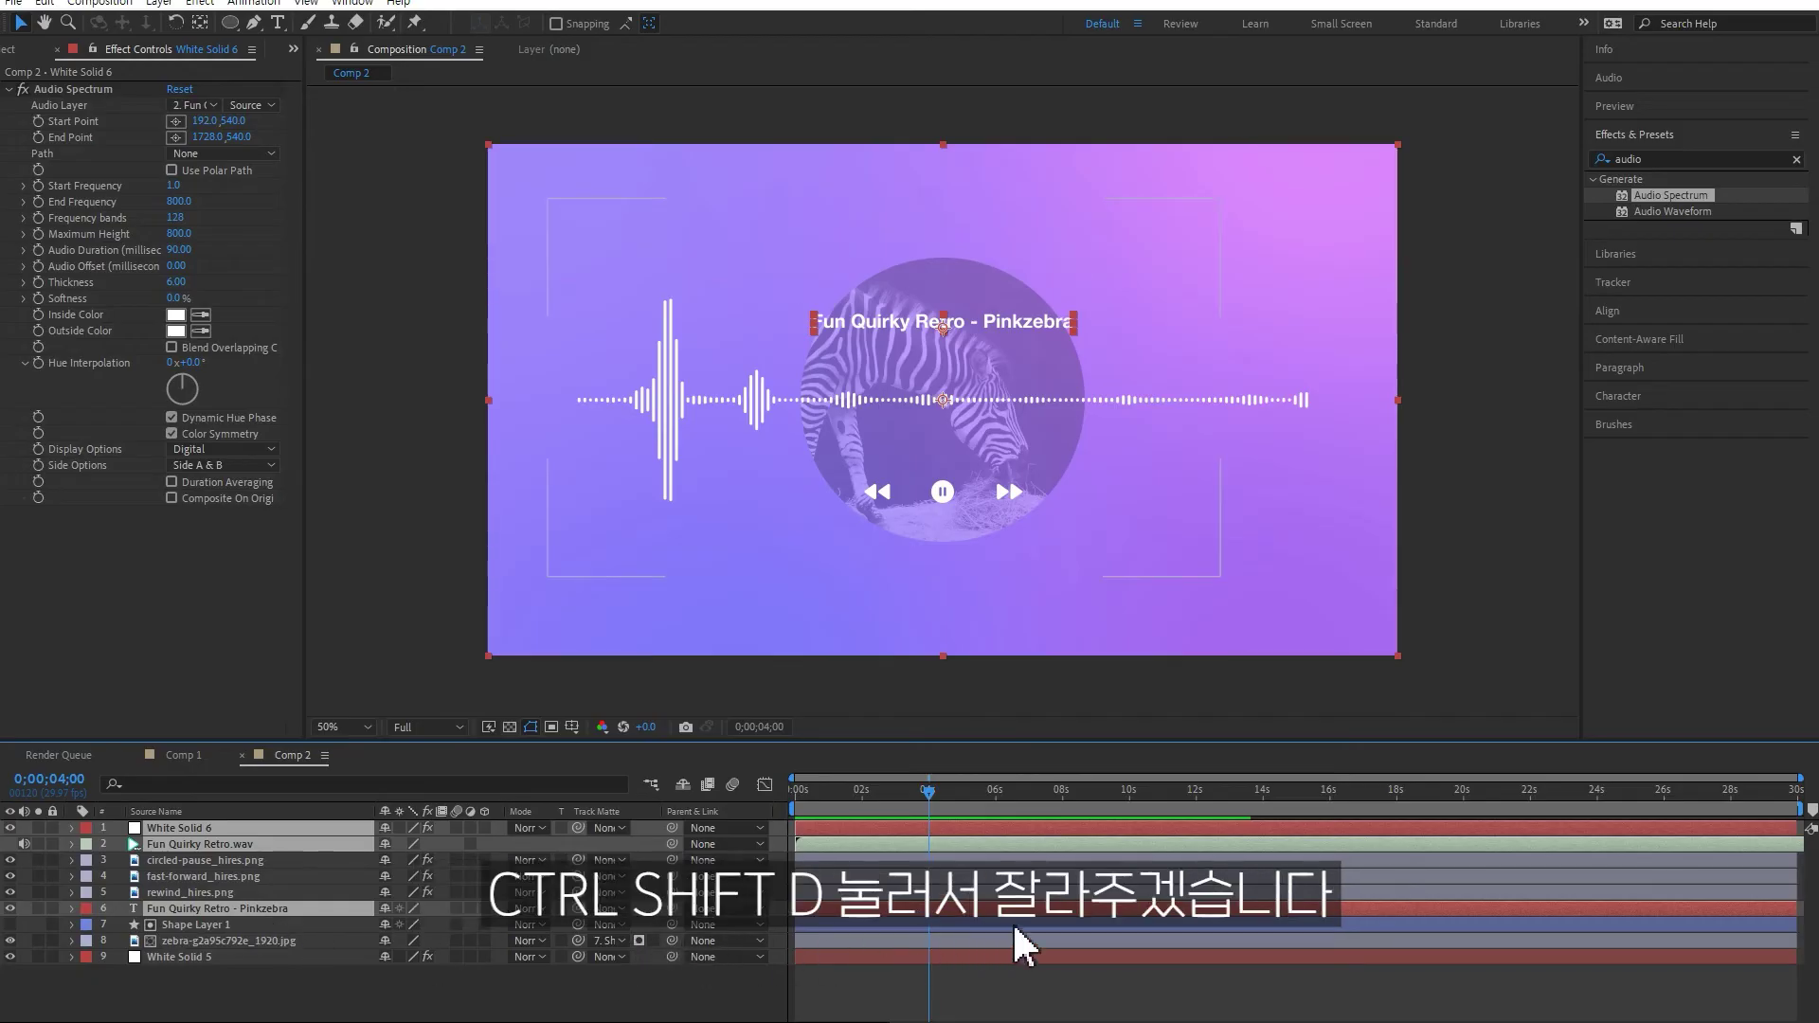
key(ctrl+shift+d)
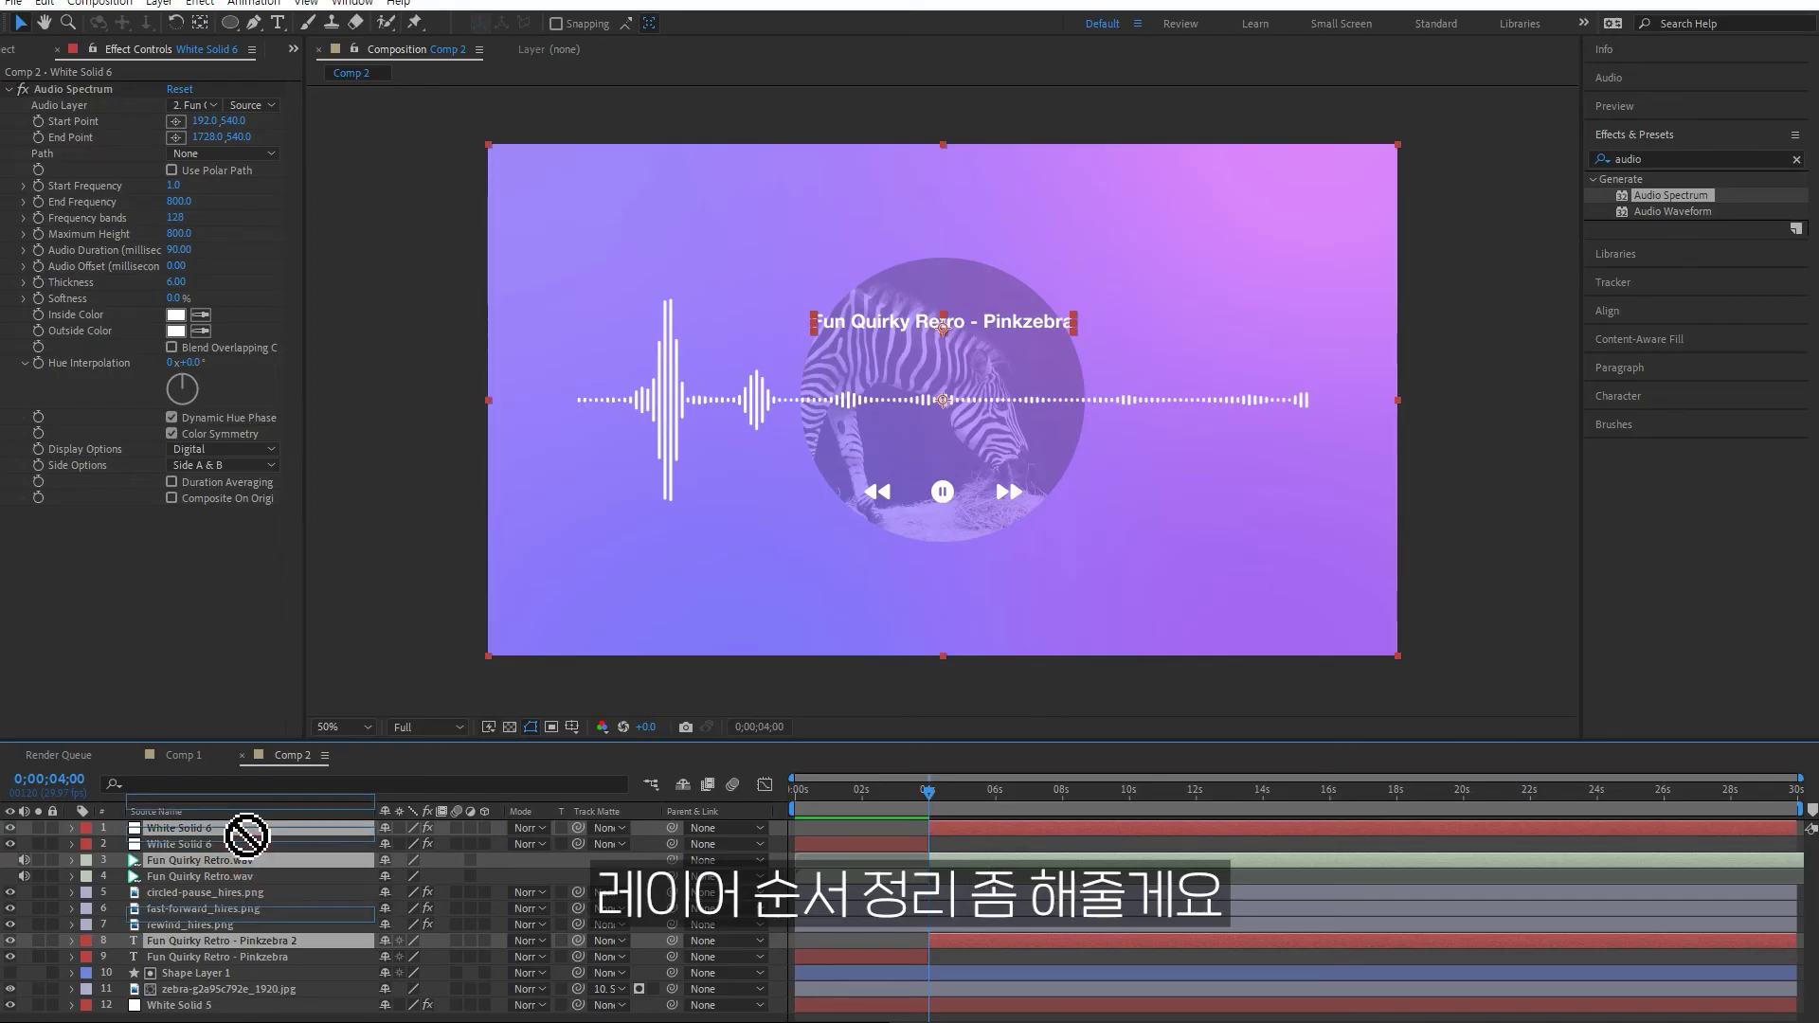
Reorder the split music and title layers in the layer stack
drag(248, 864, 248, 838)
click(902, 955)
drag(243, 957, 256, 912)
key(F2)
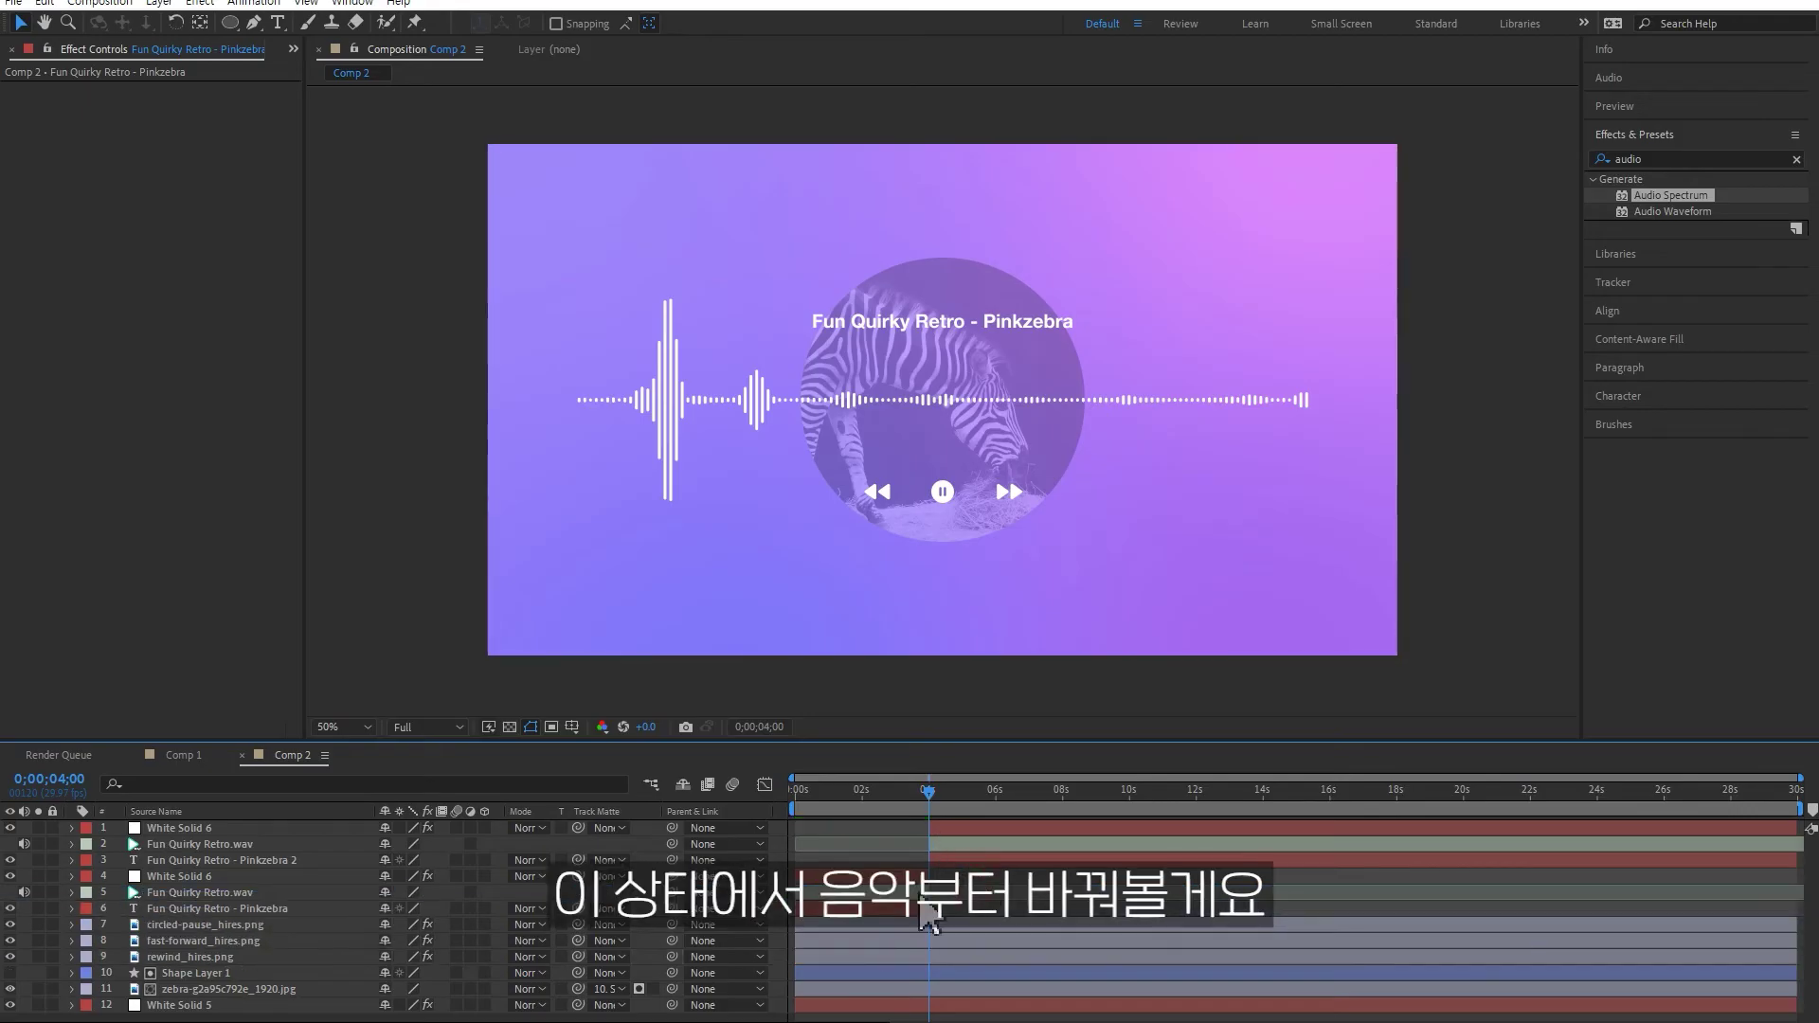
Replace the later Fun Quirky Retro.wav with Happy Clappy 30sec.wav, starting around 4 s
click(293, 49)
click(317, 80)
click(94, 313)
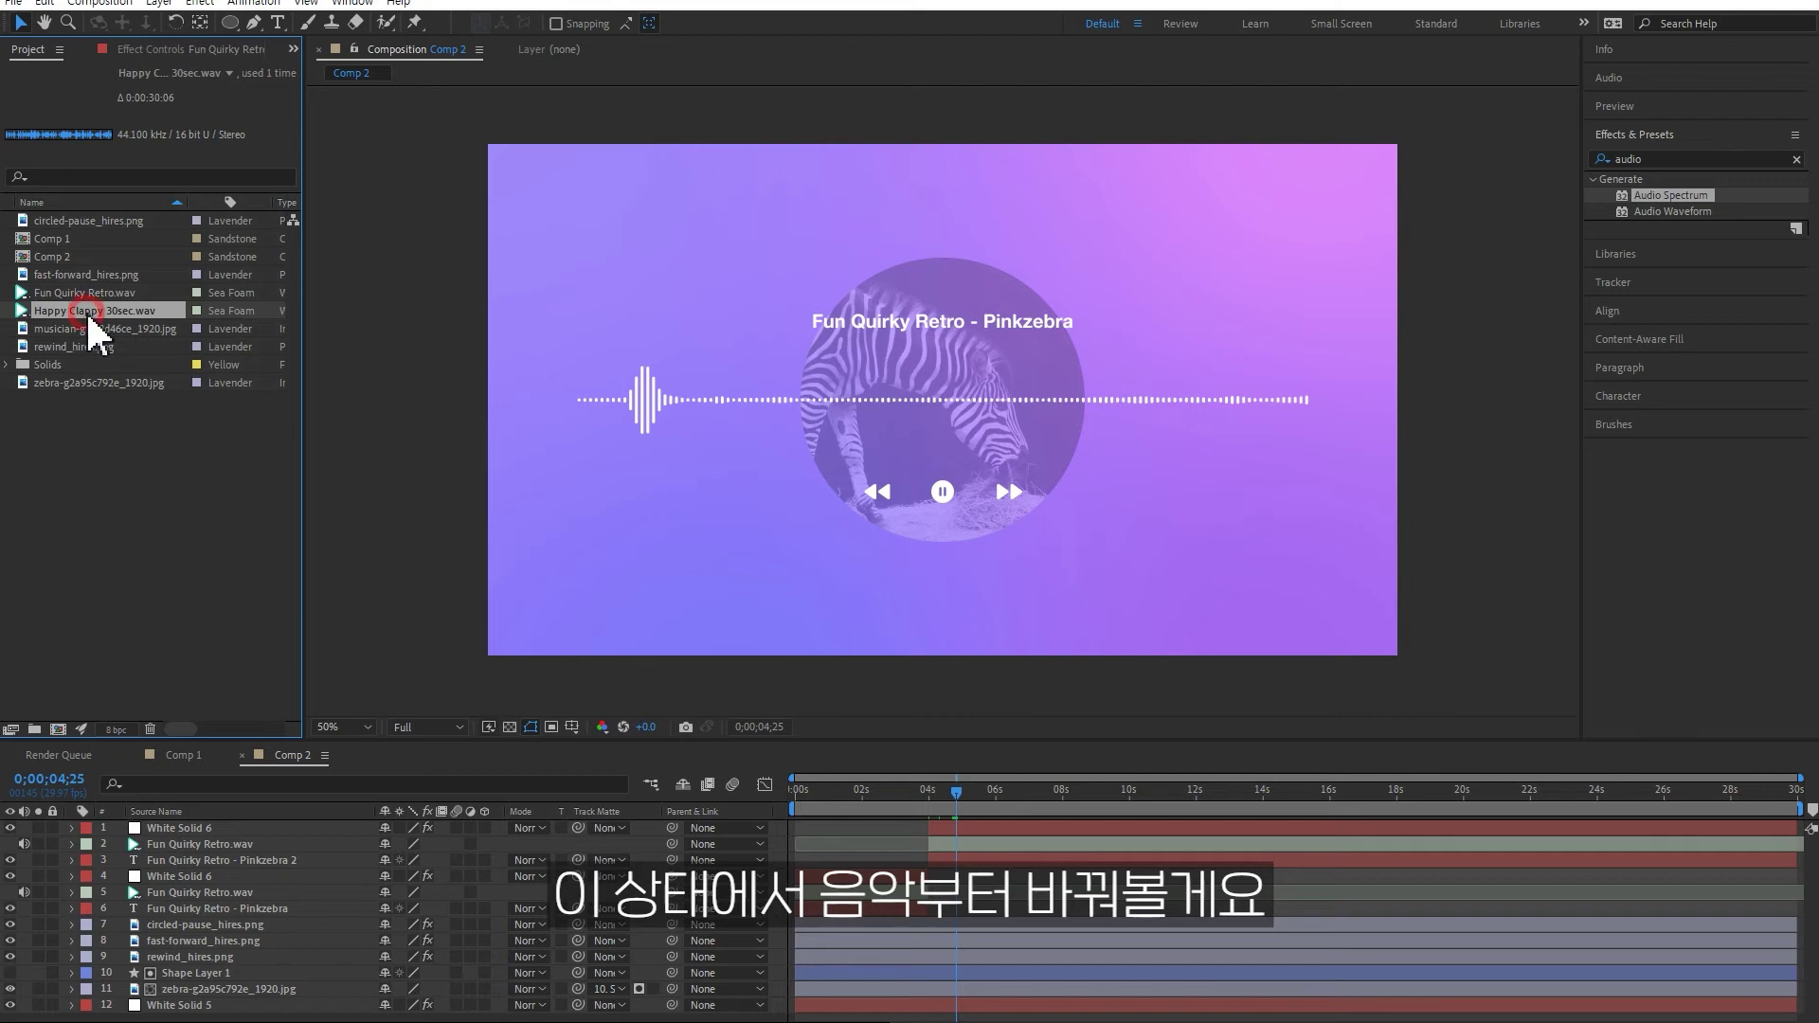
click(224, 845)
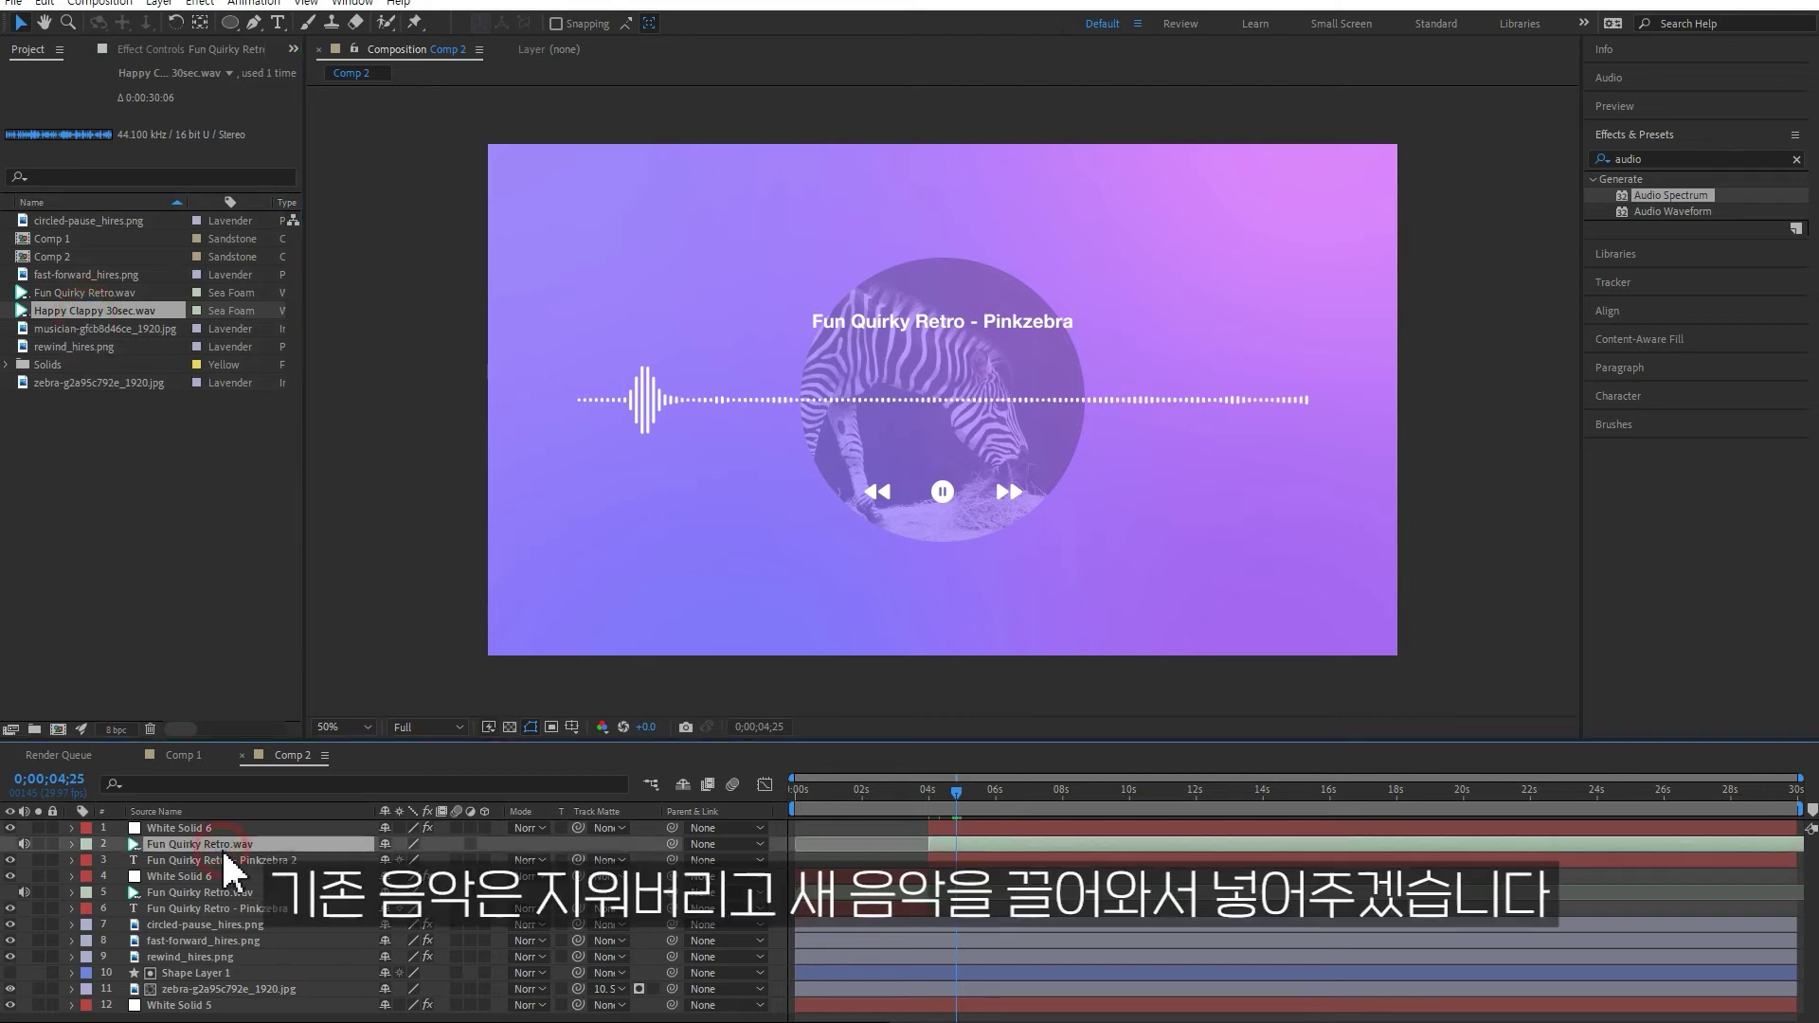
key(Delete)
drag(101, 315, 246, 844)
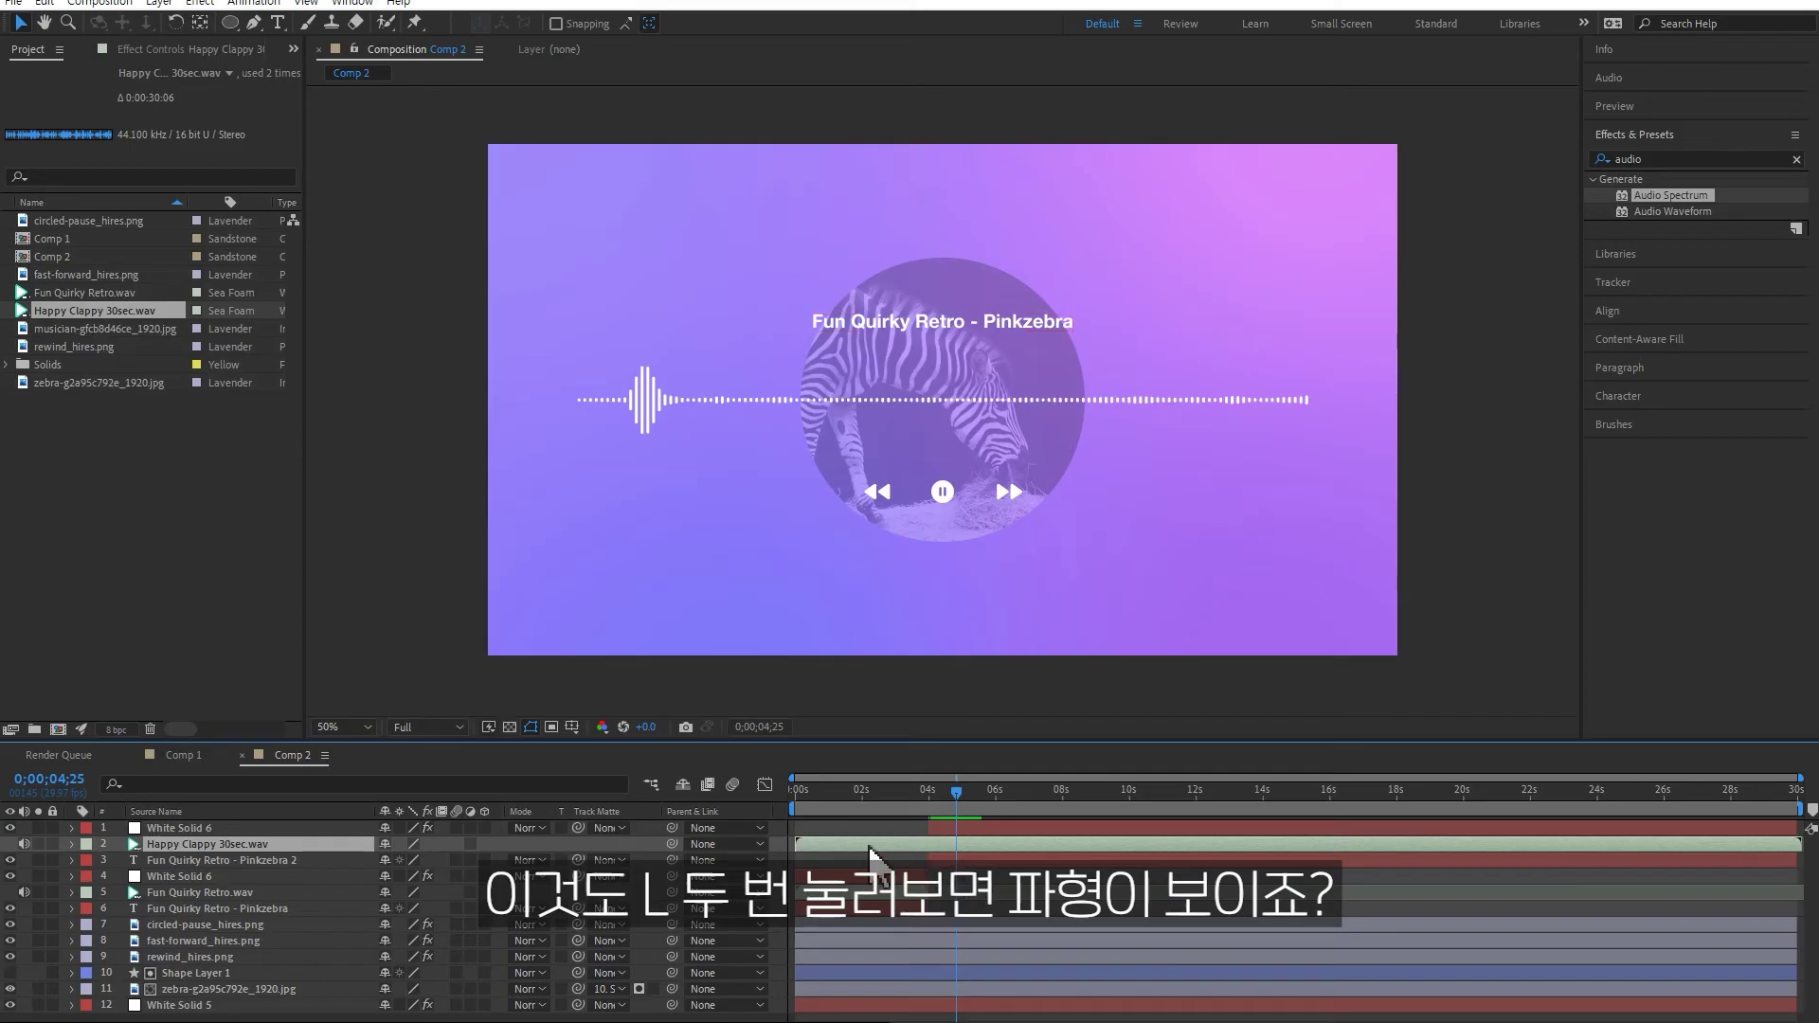
key(l)
key(l)
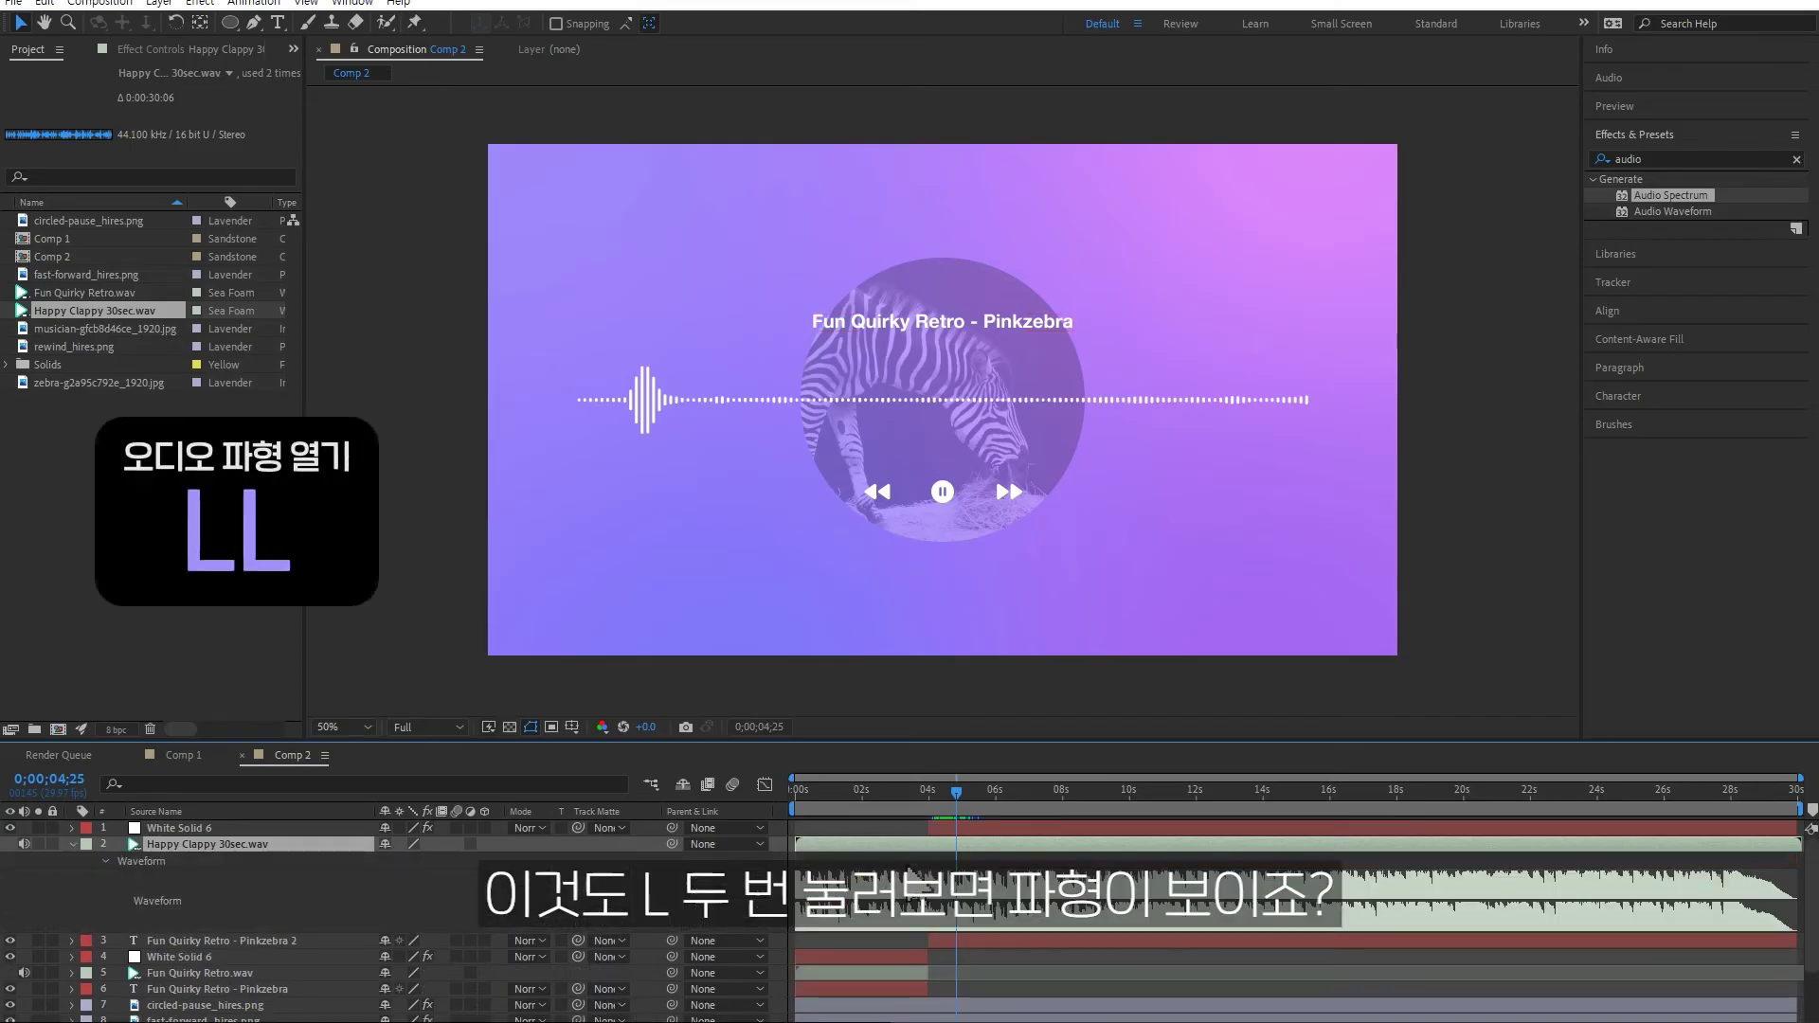
mouse_move(885, 855)
mouse_down()
mouse_move(959, 852)
mouse_move(917, 851)
mouse_move(943, 855)
mouse_up()
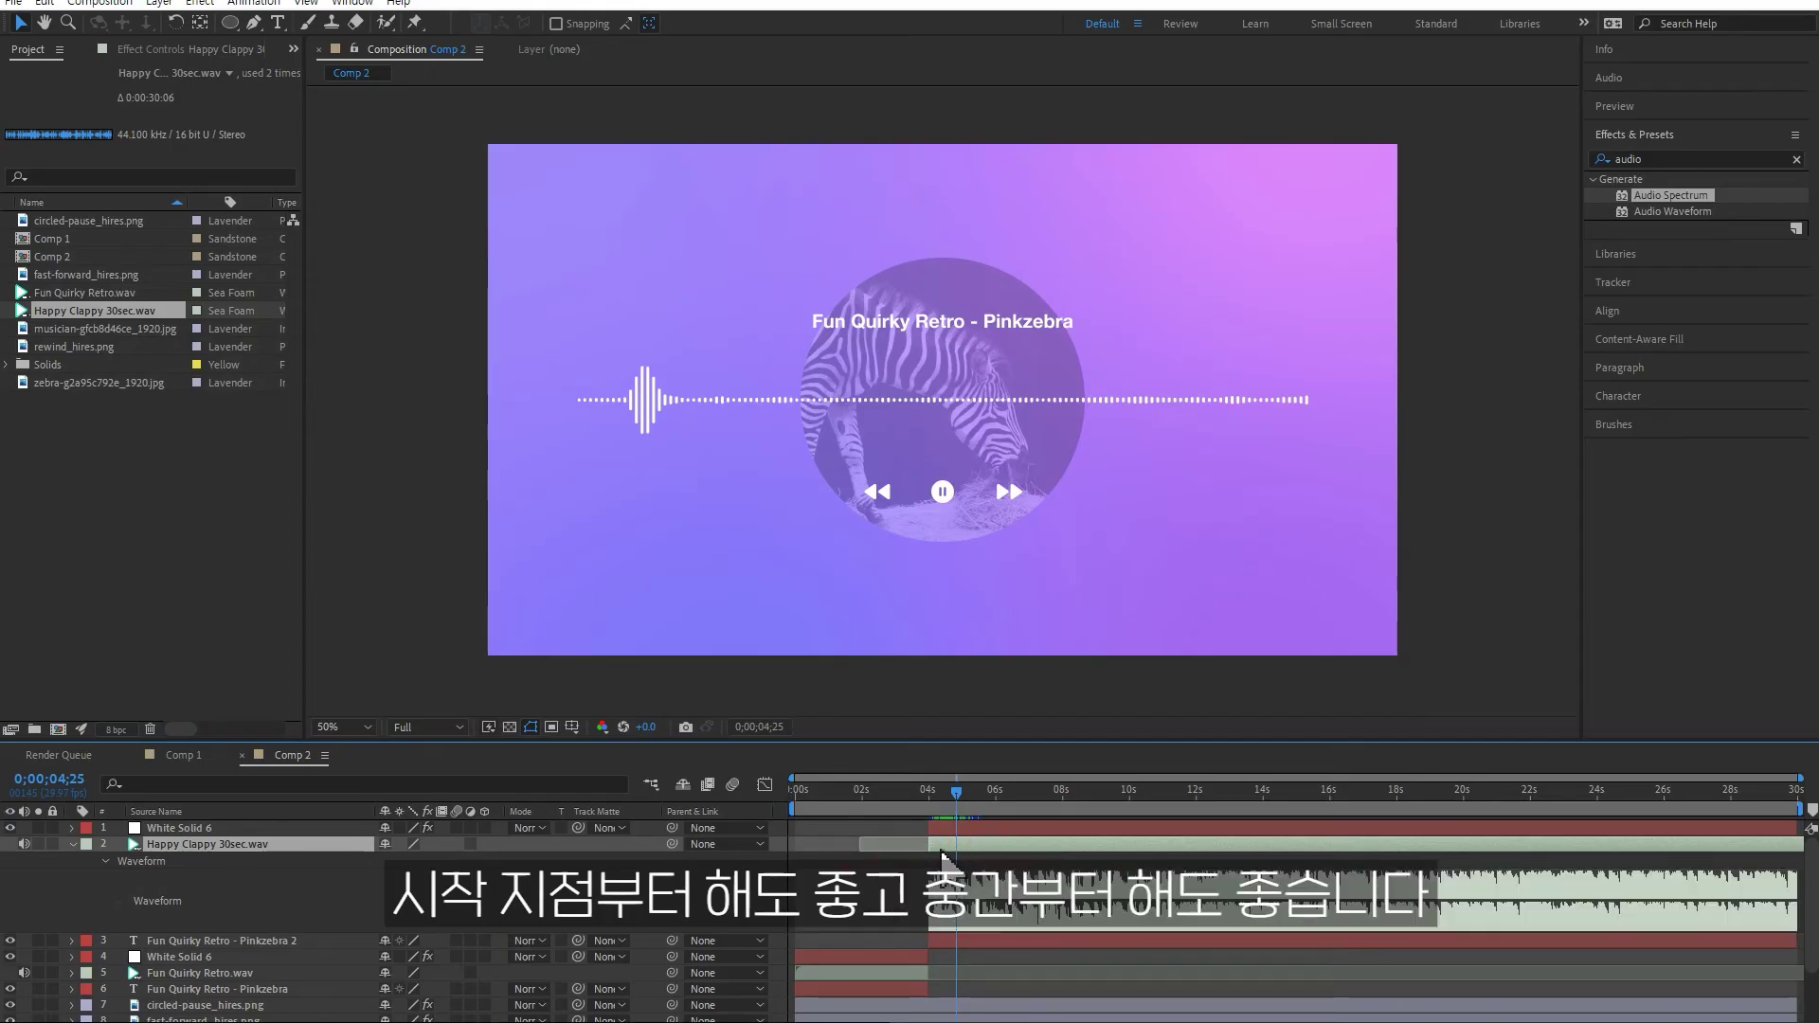
click(71, 844)
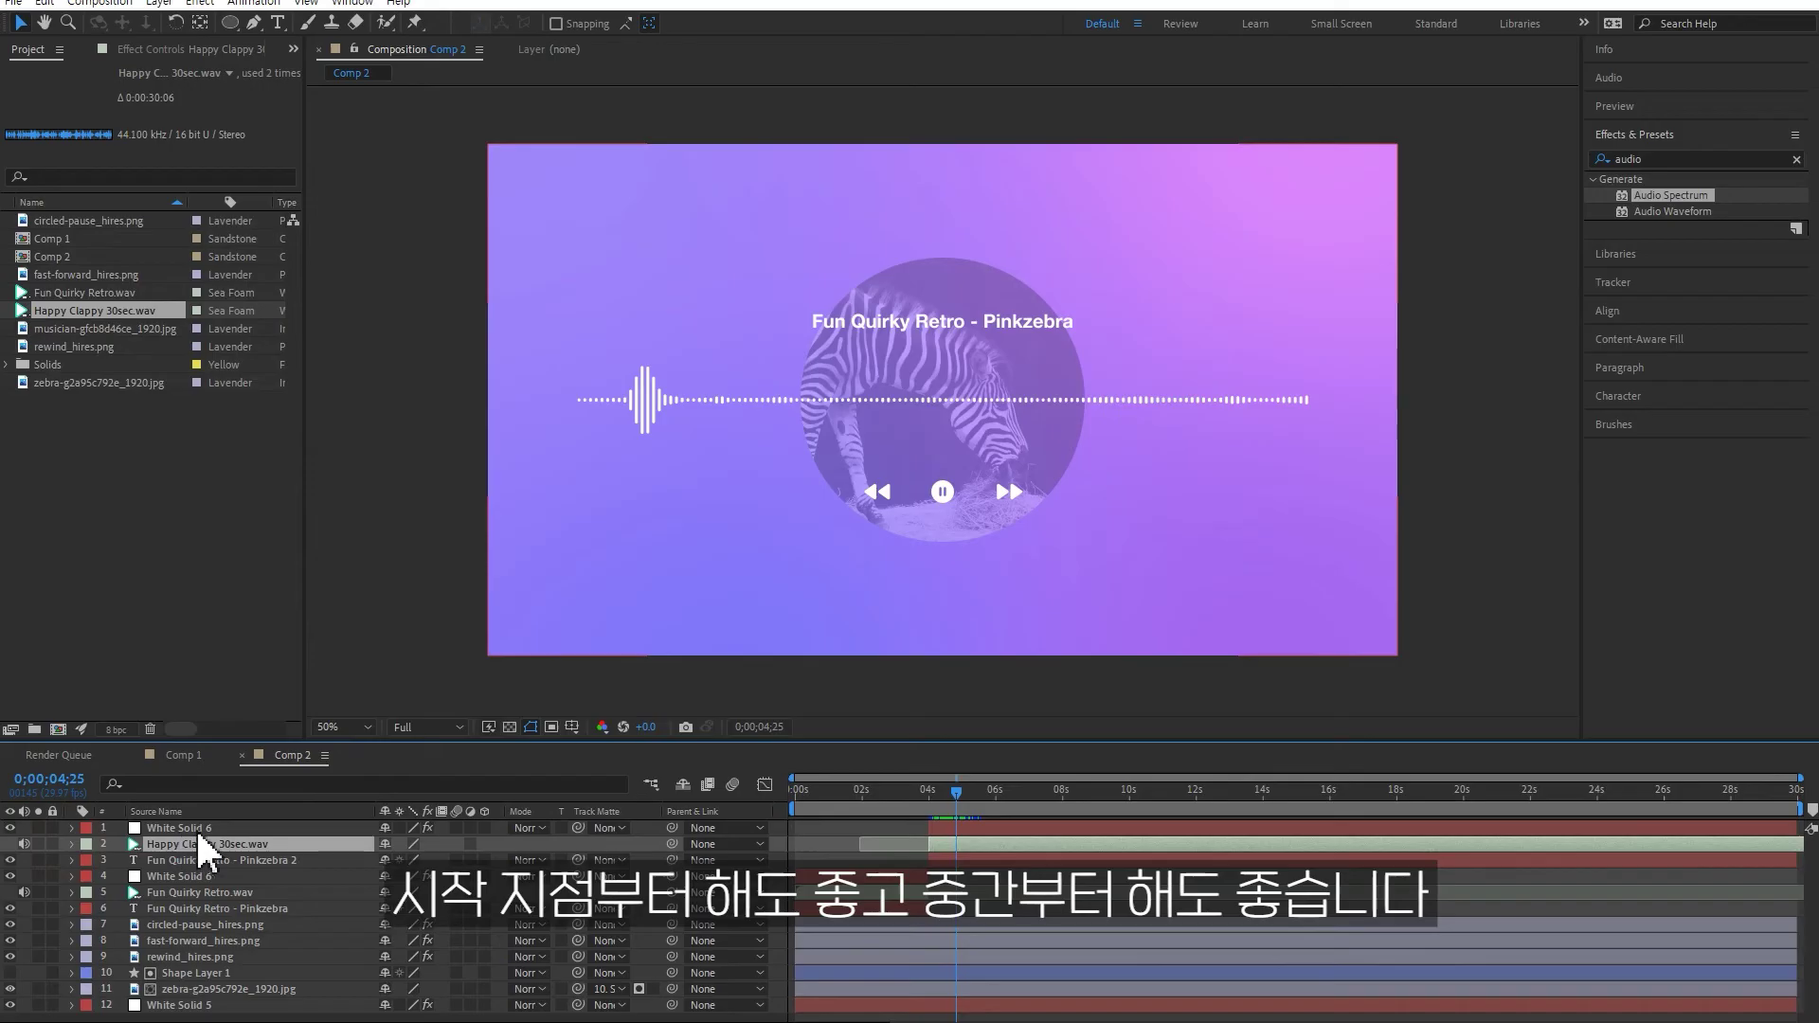
Retype the second title as 'Happy Clappy - matsteiner-music'
double_click(212, 860)
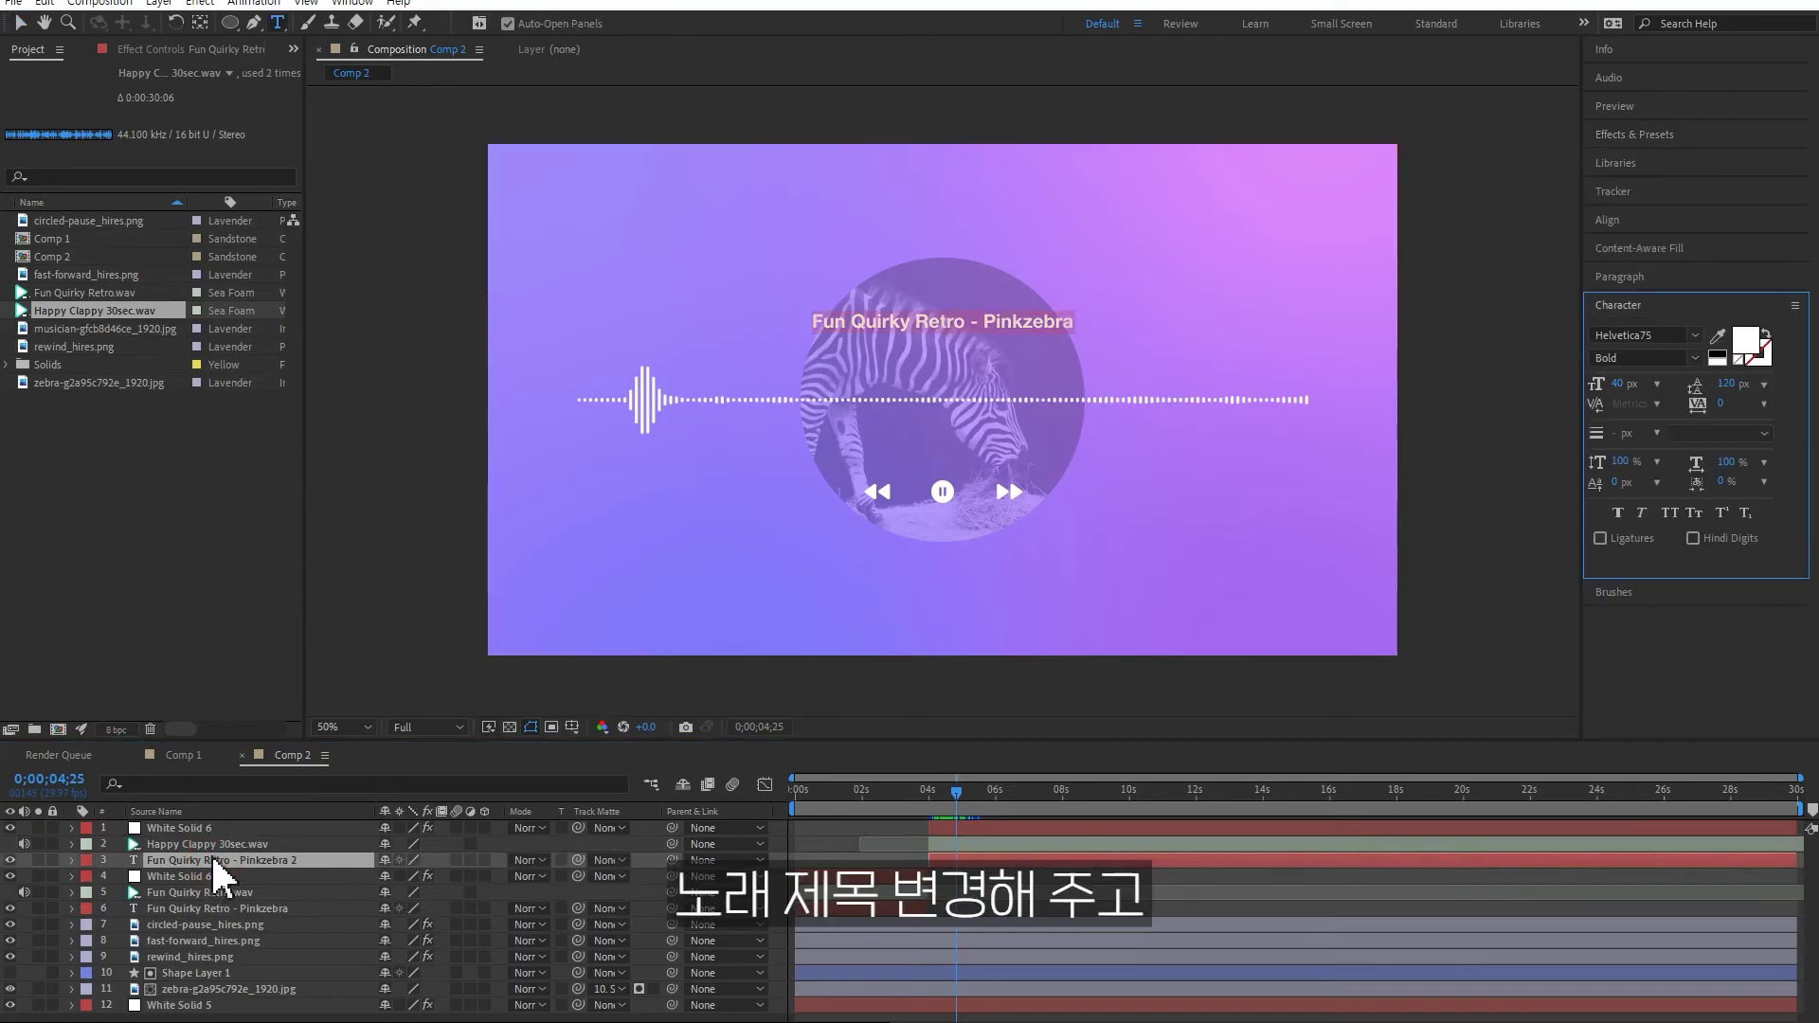
text(Ha)
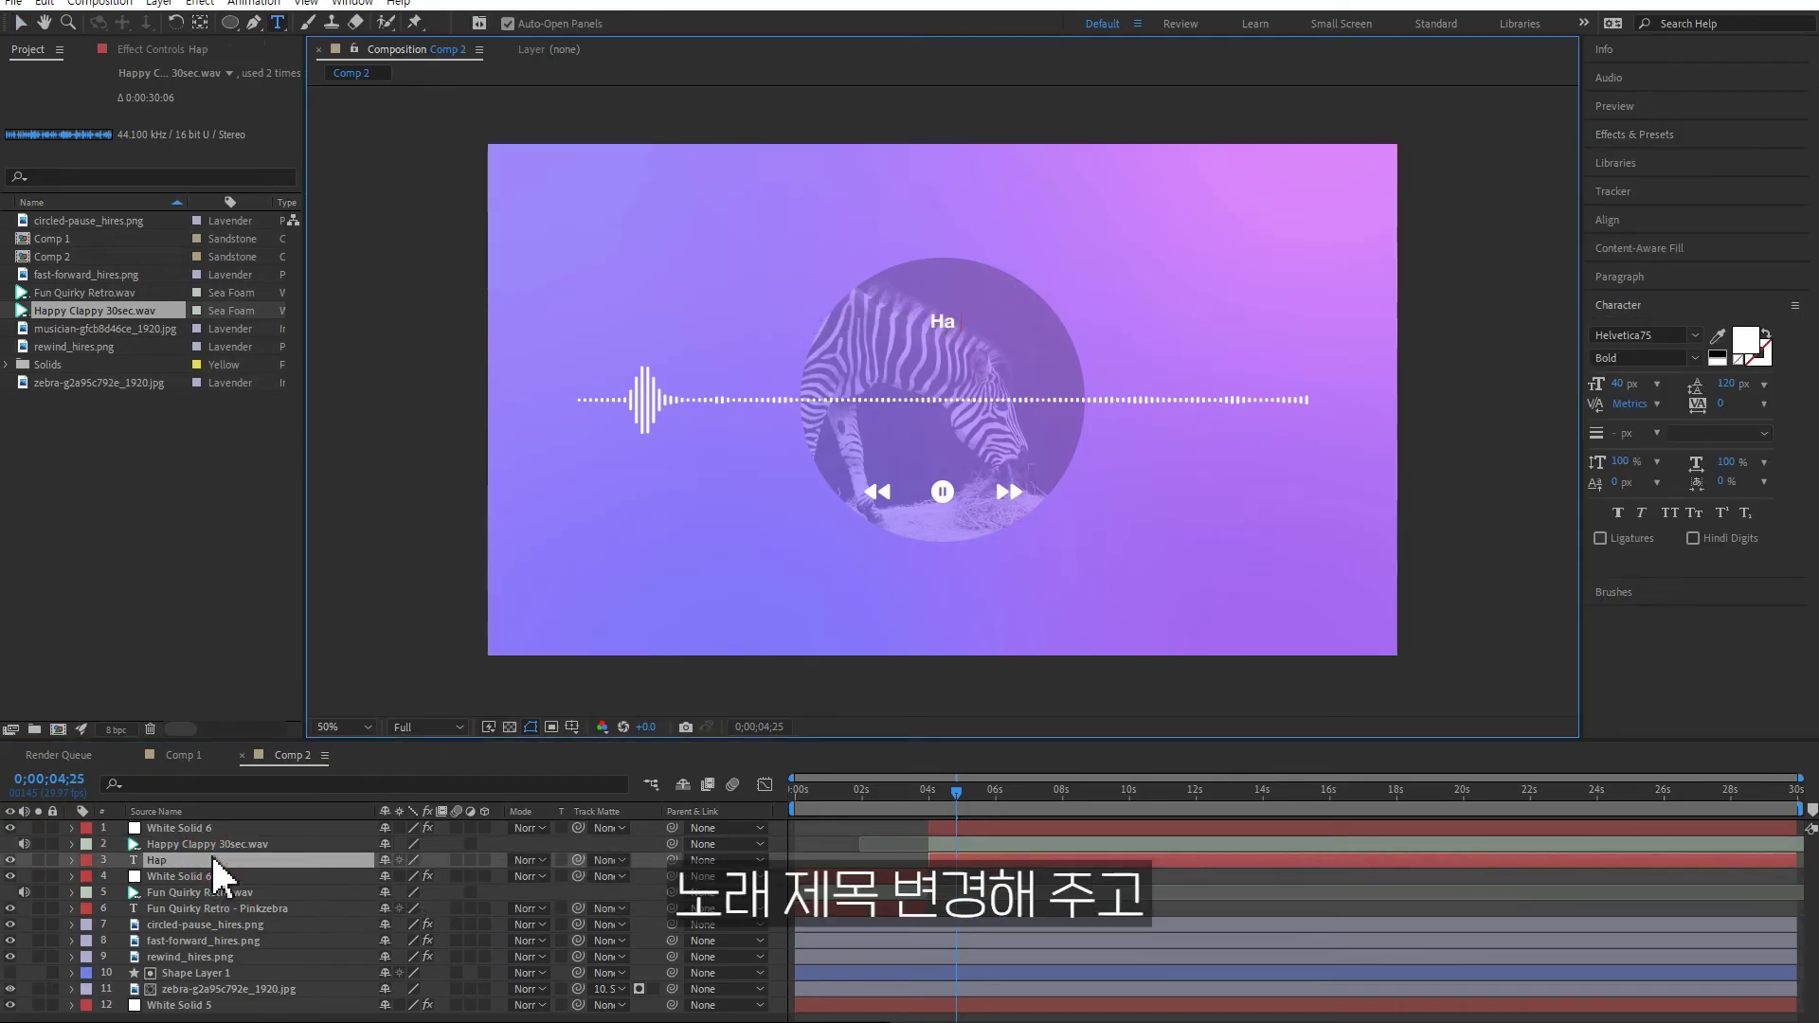
text(ppy Clappy - matsteiner-music)
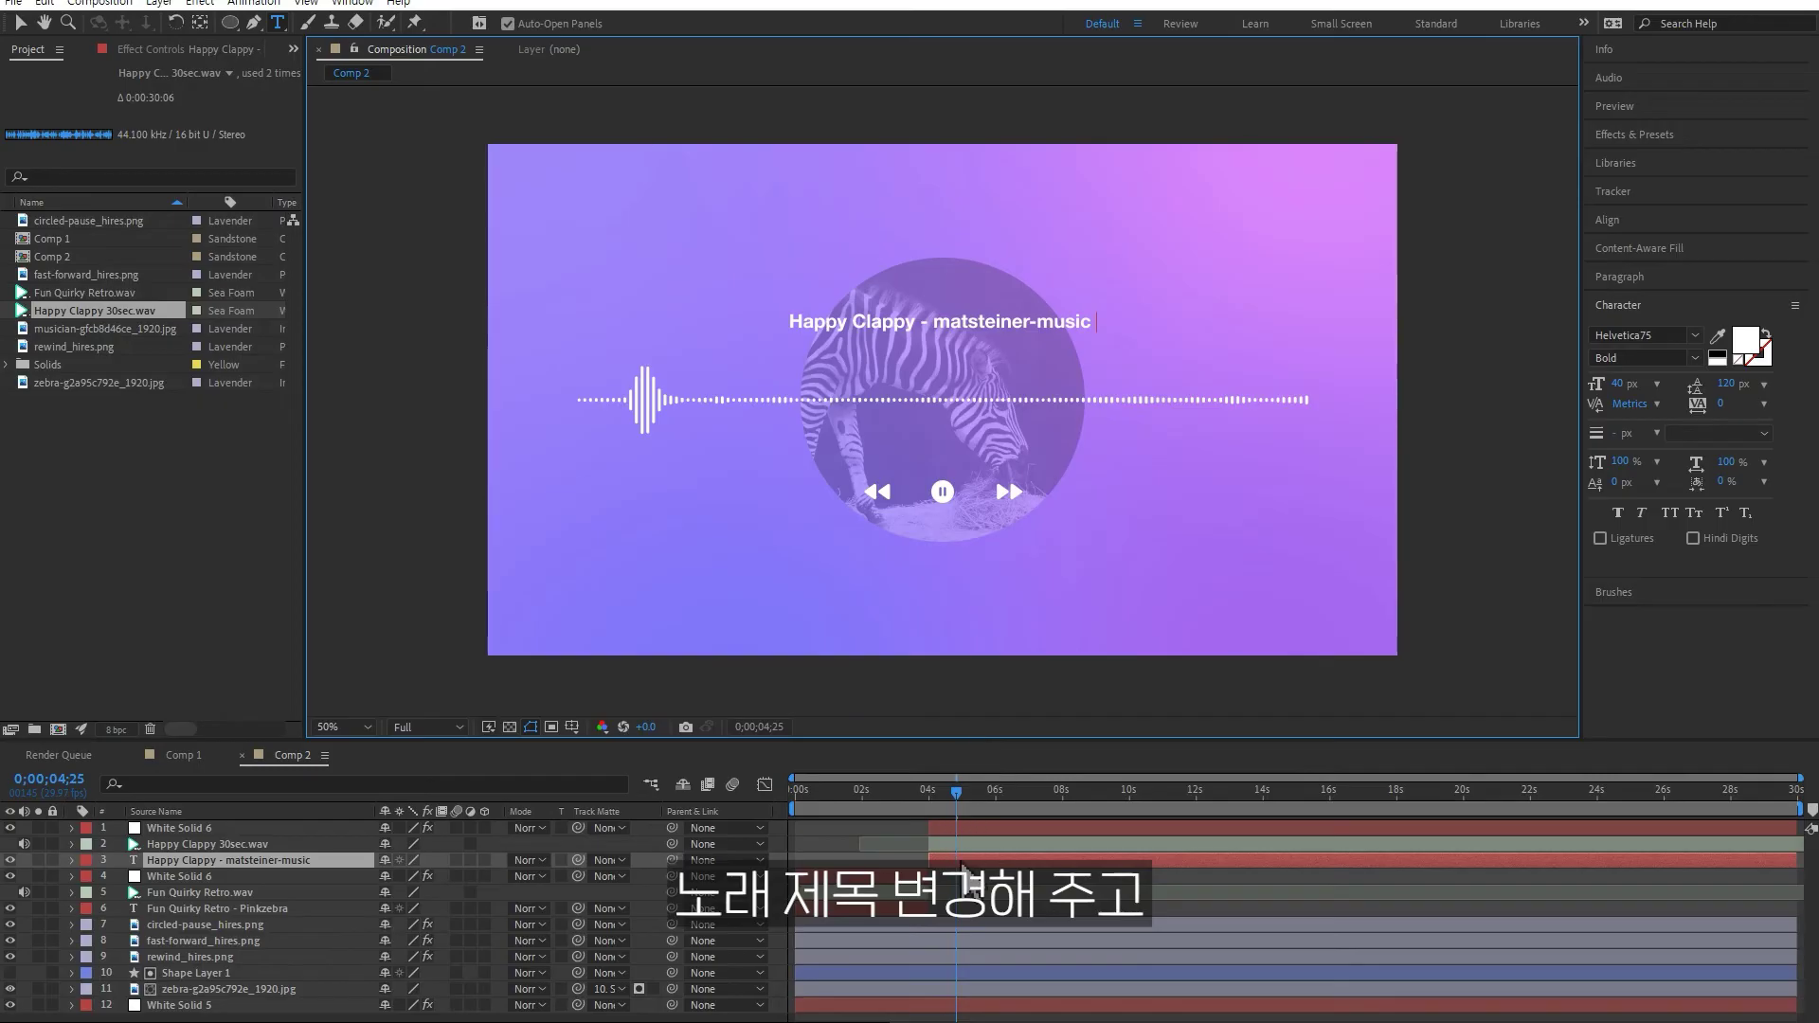
click(980, 905)
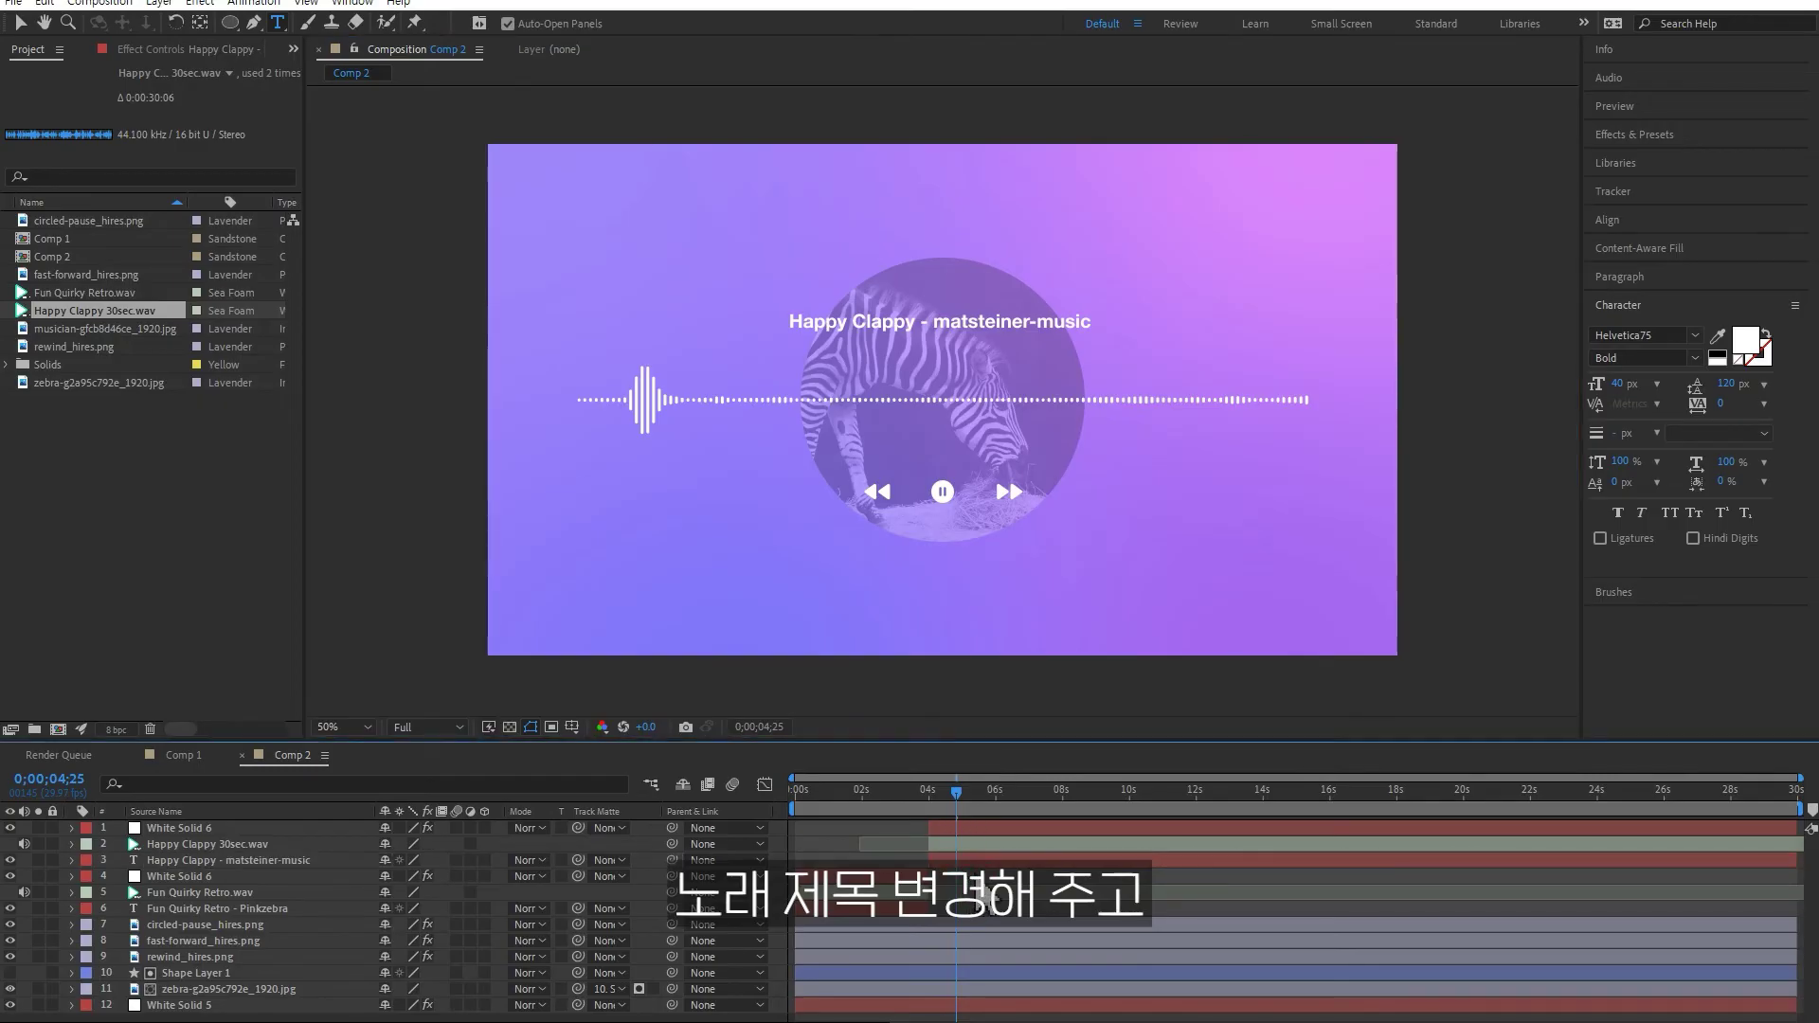
key(v)
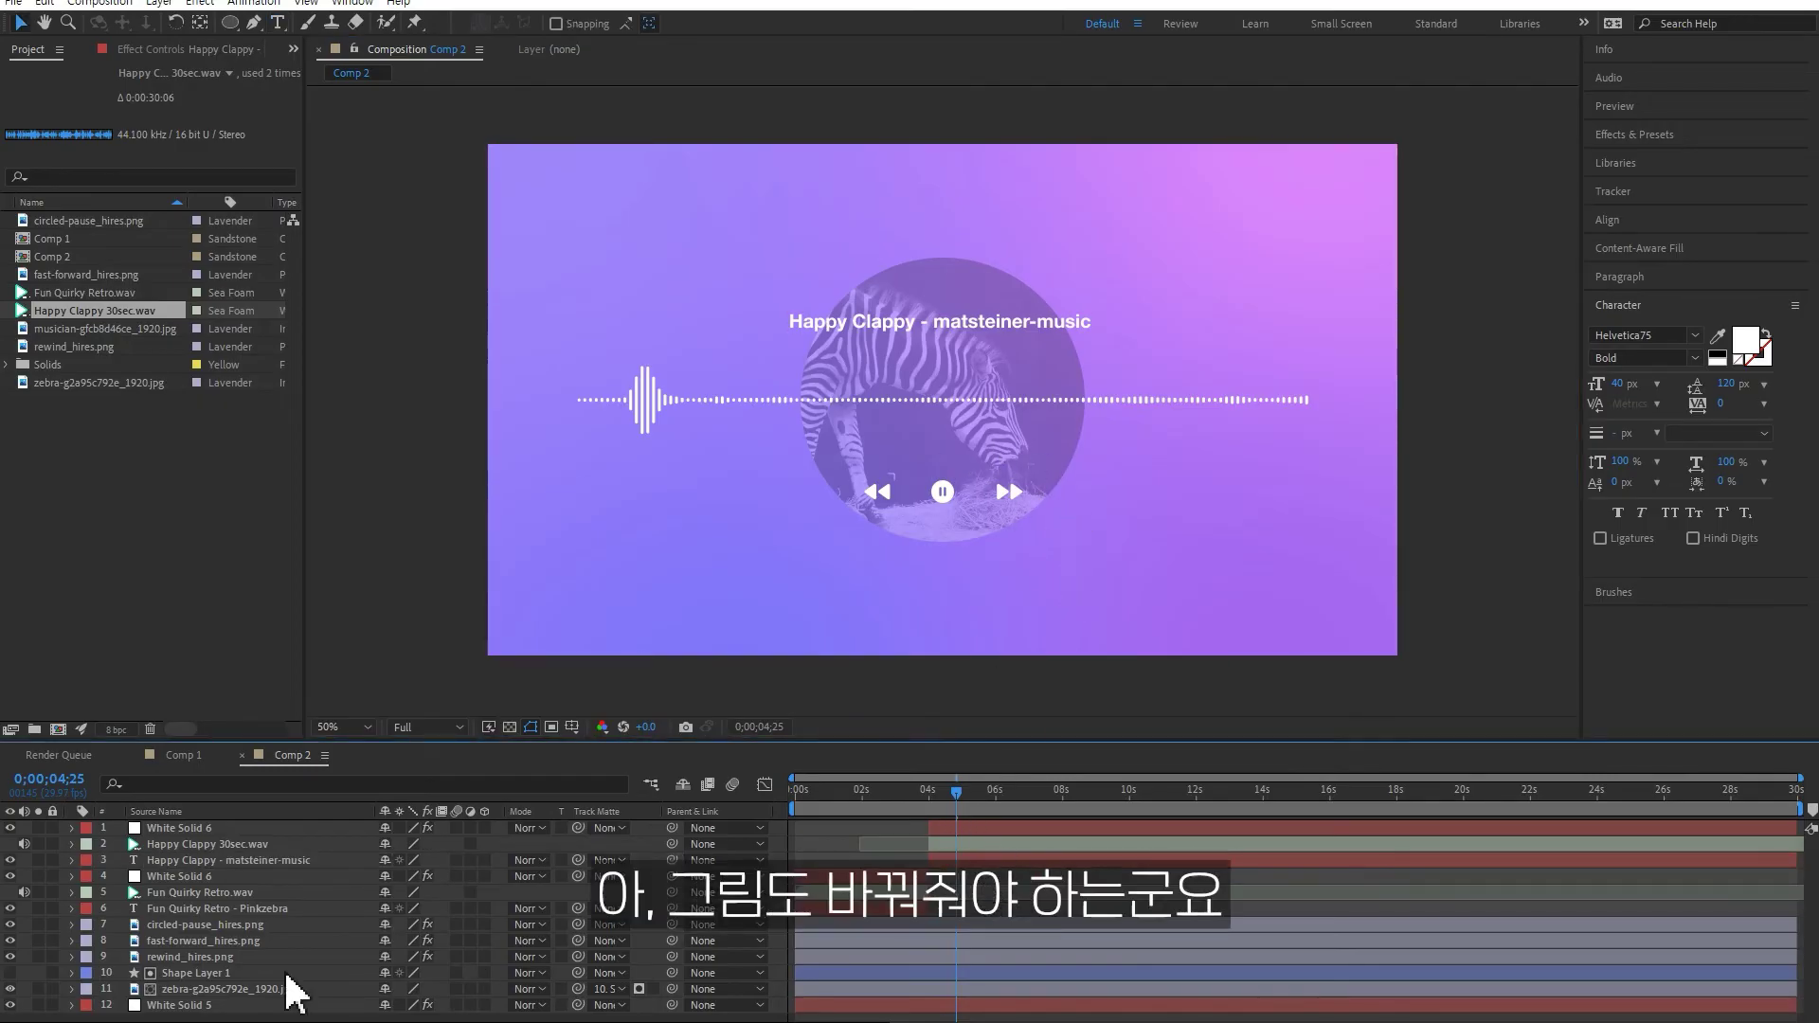
Split the circle shape and zebra layers at 4 s and matte the new zebra with Shape Layer 2
click(199, 973)
shift+click(219, 989)
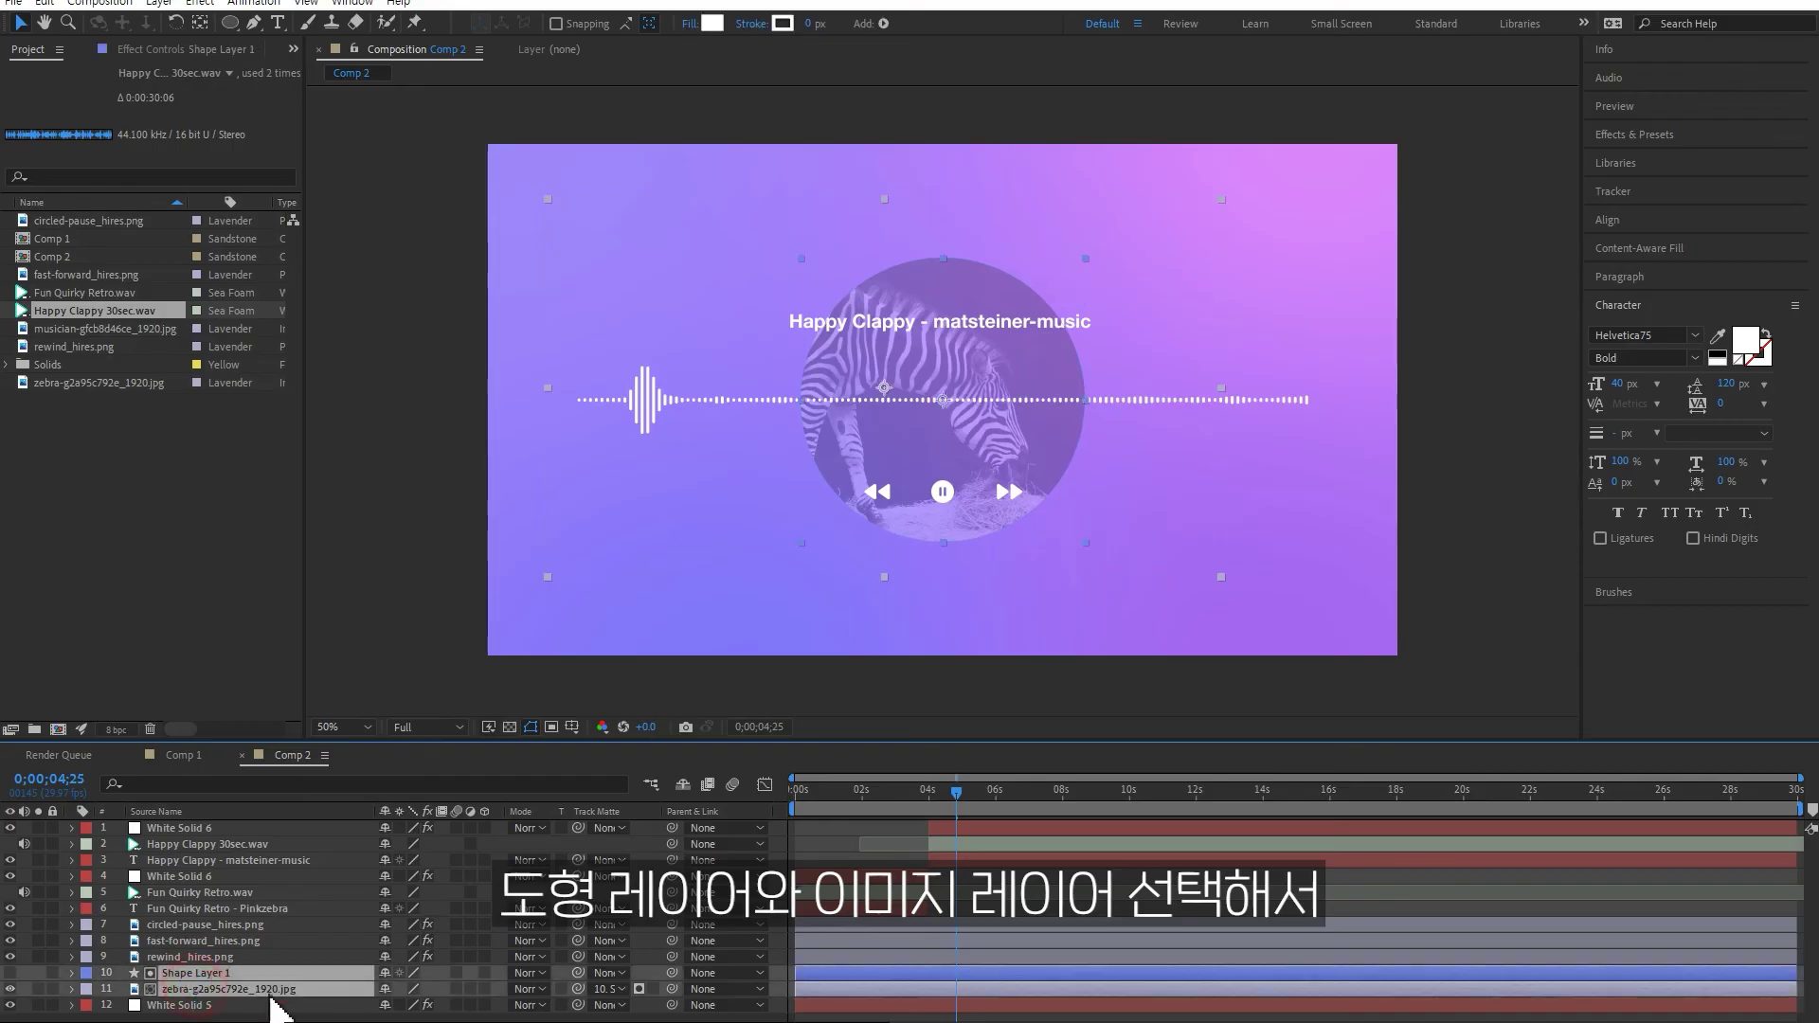
click(929, 795)
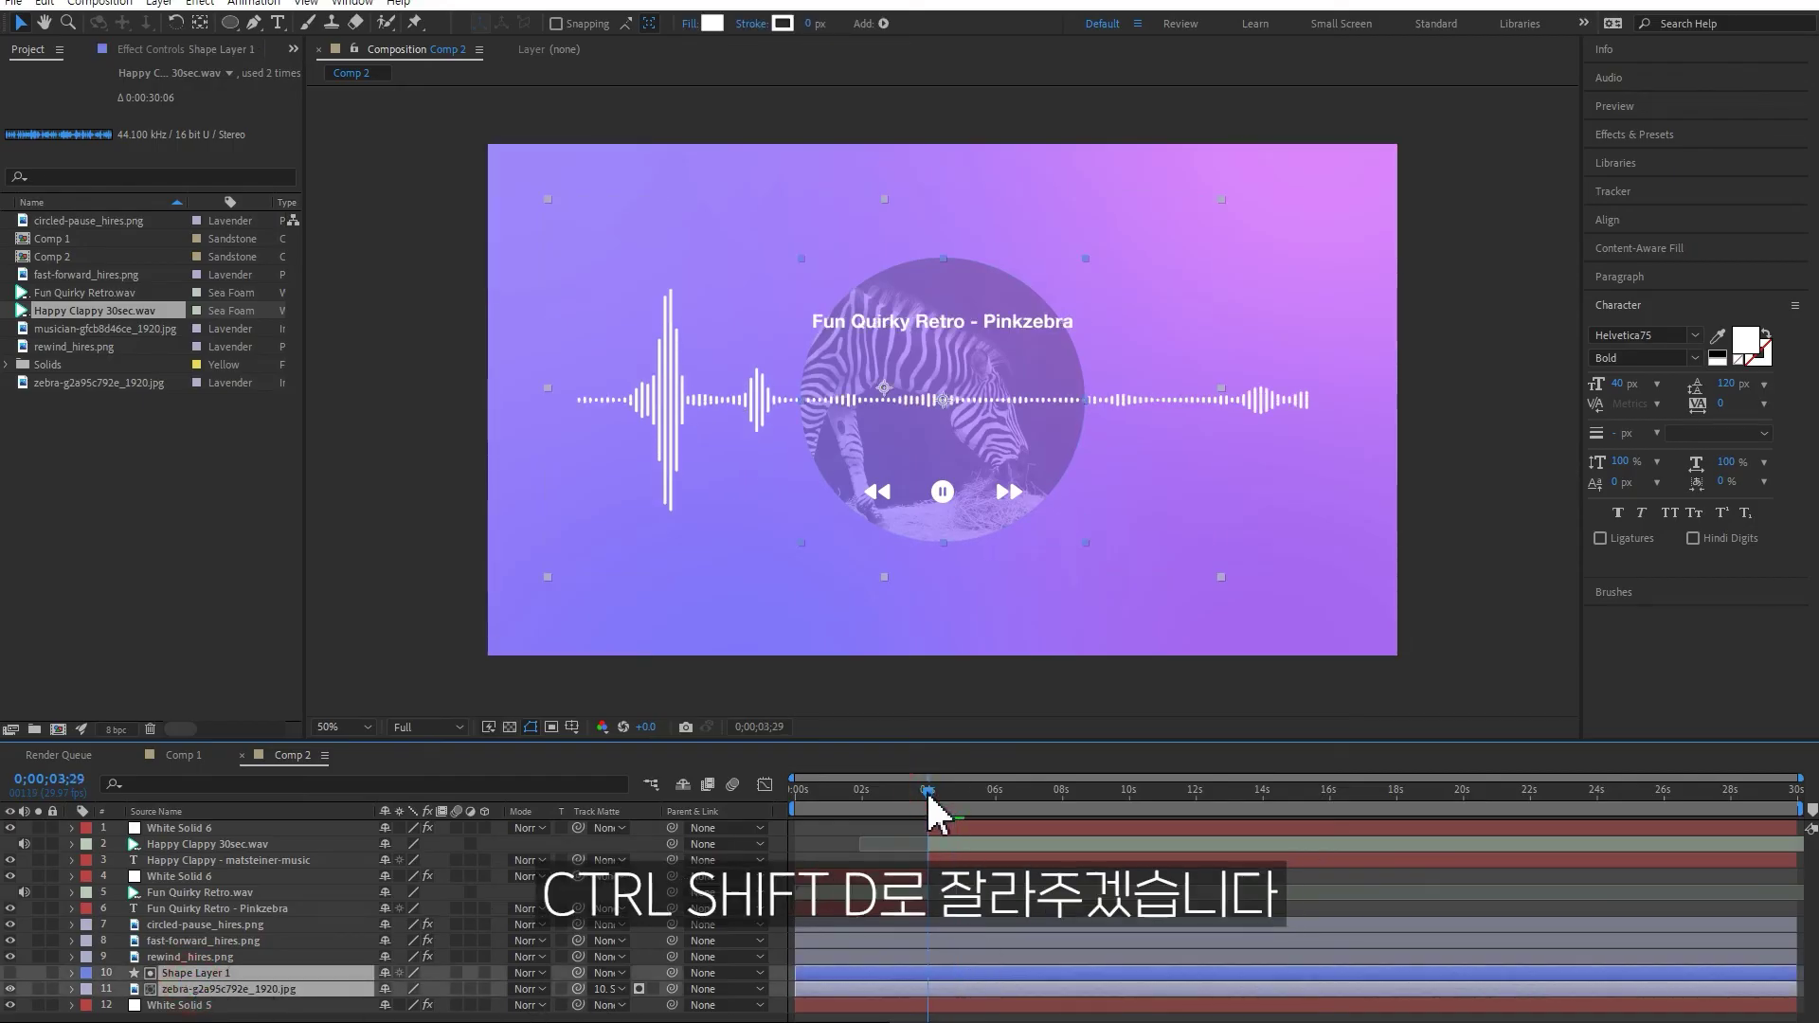
key(ctrl+shift+d)
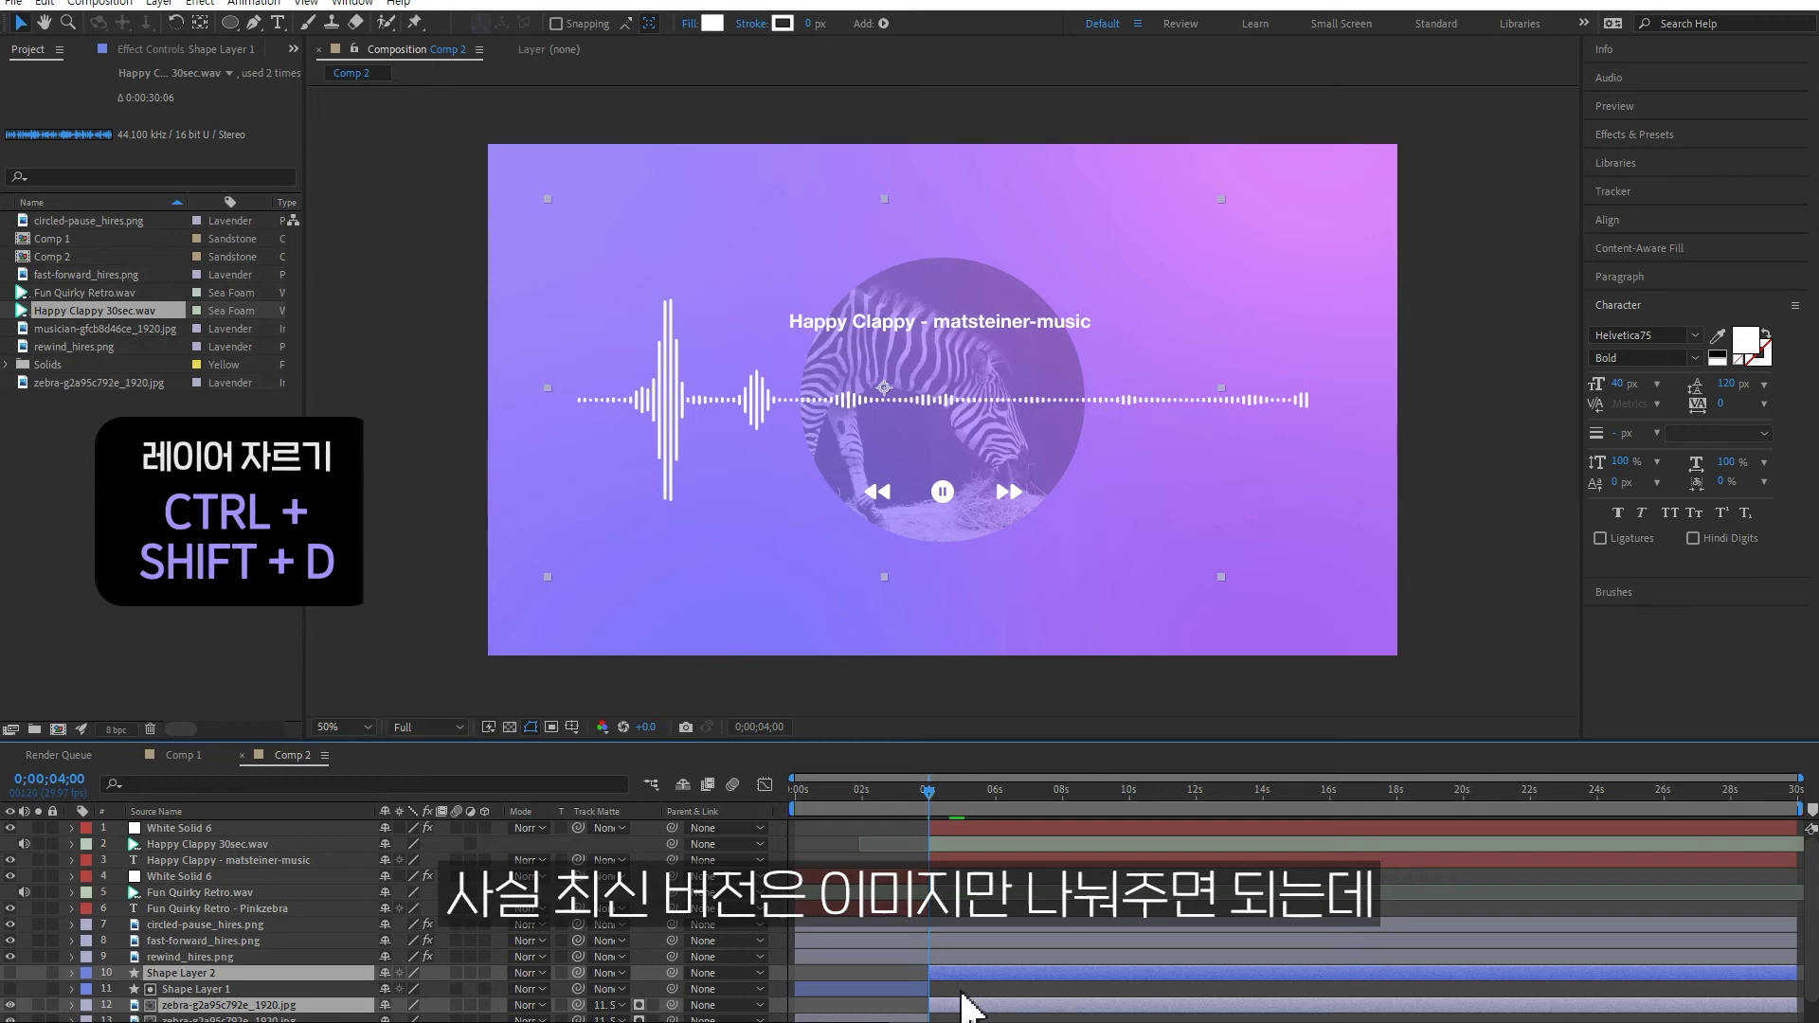
drag(262, 1012, 265, 986)
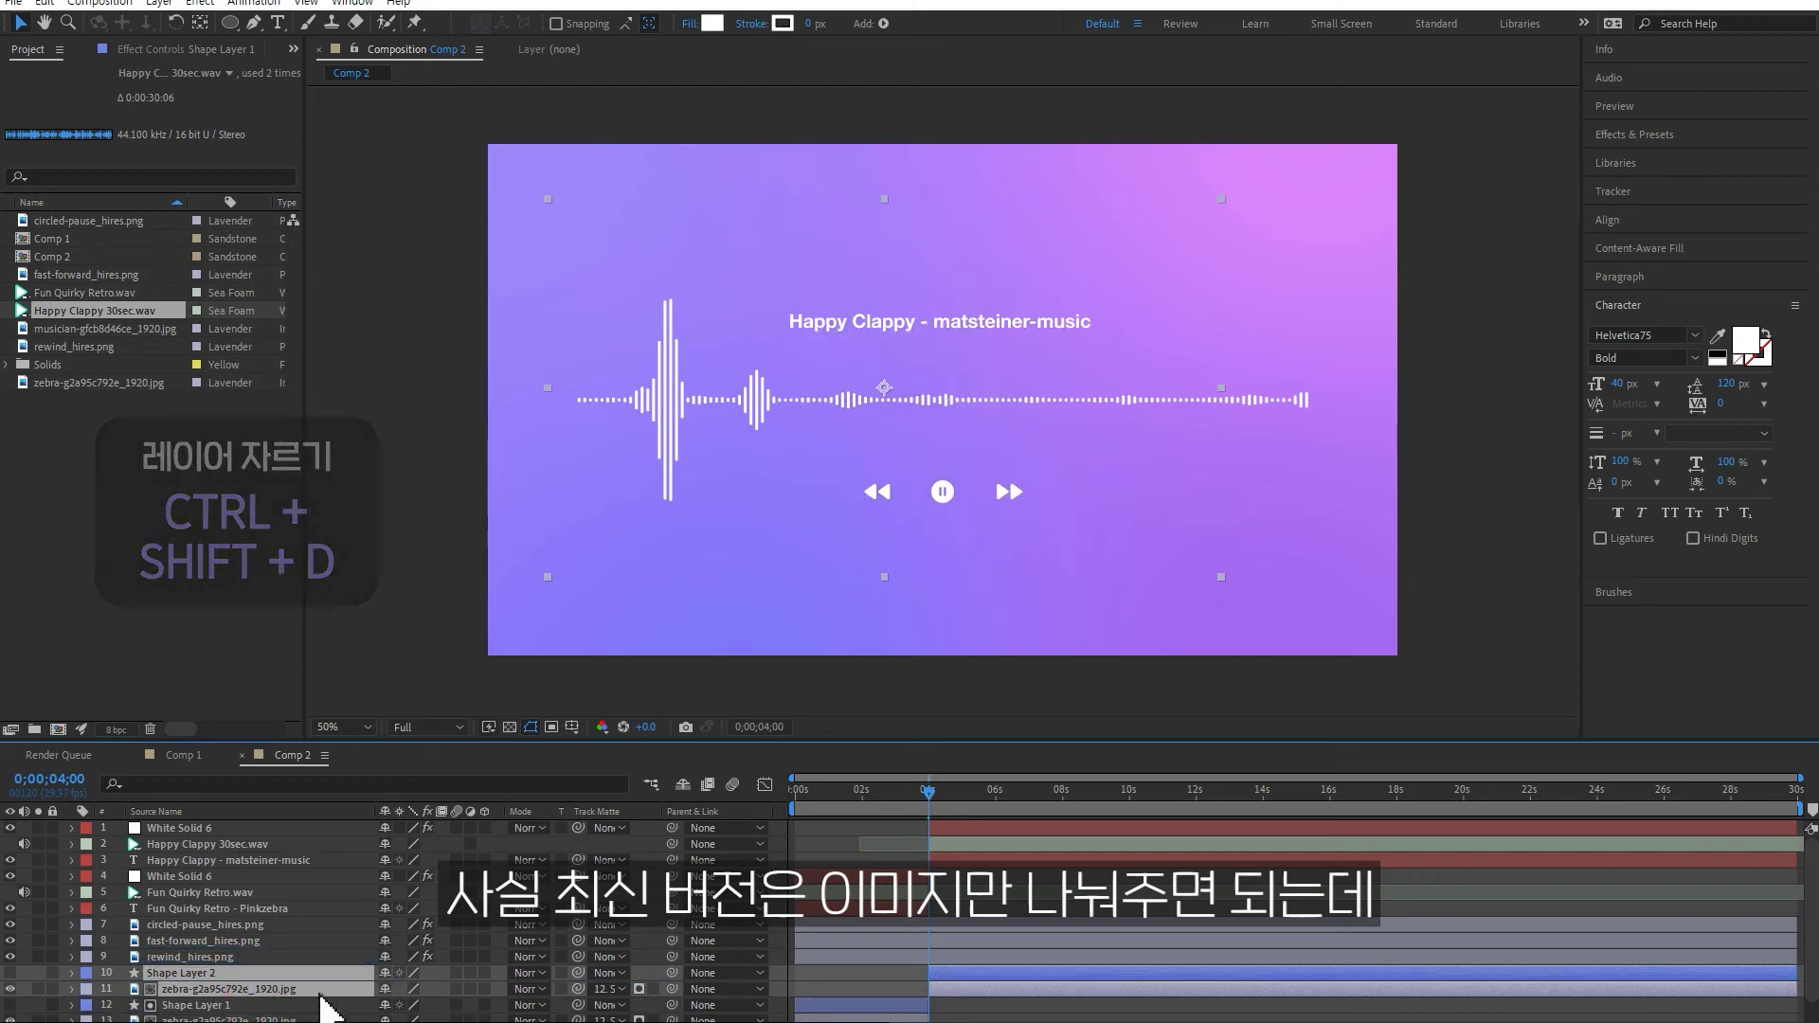
scroll(1012, 949, down, 1)
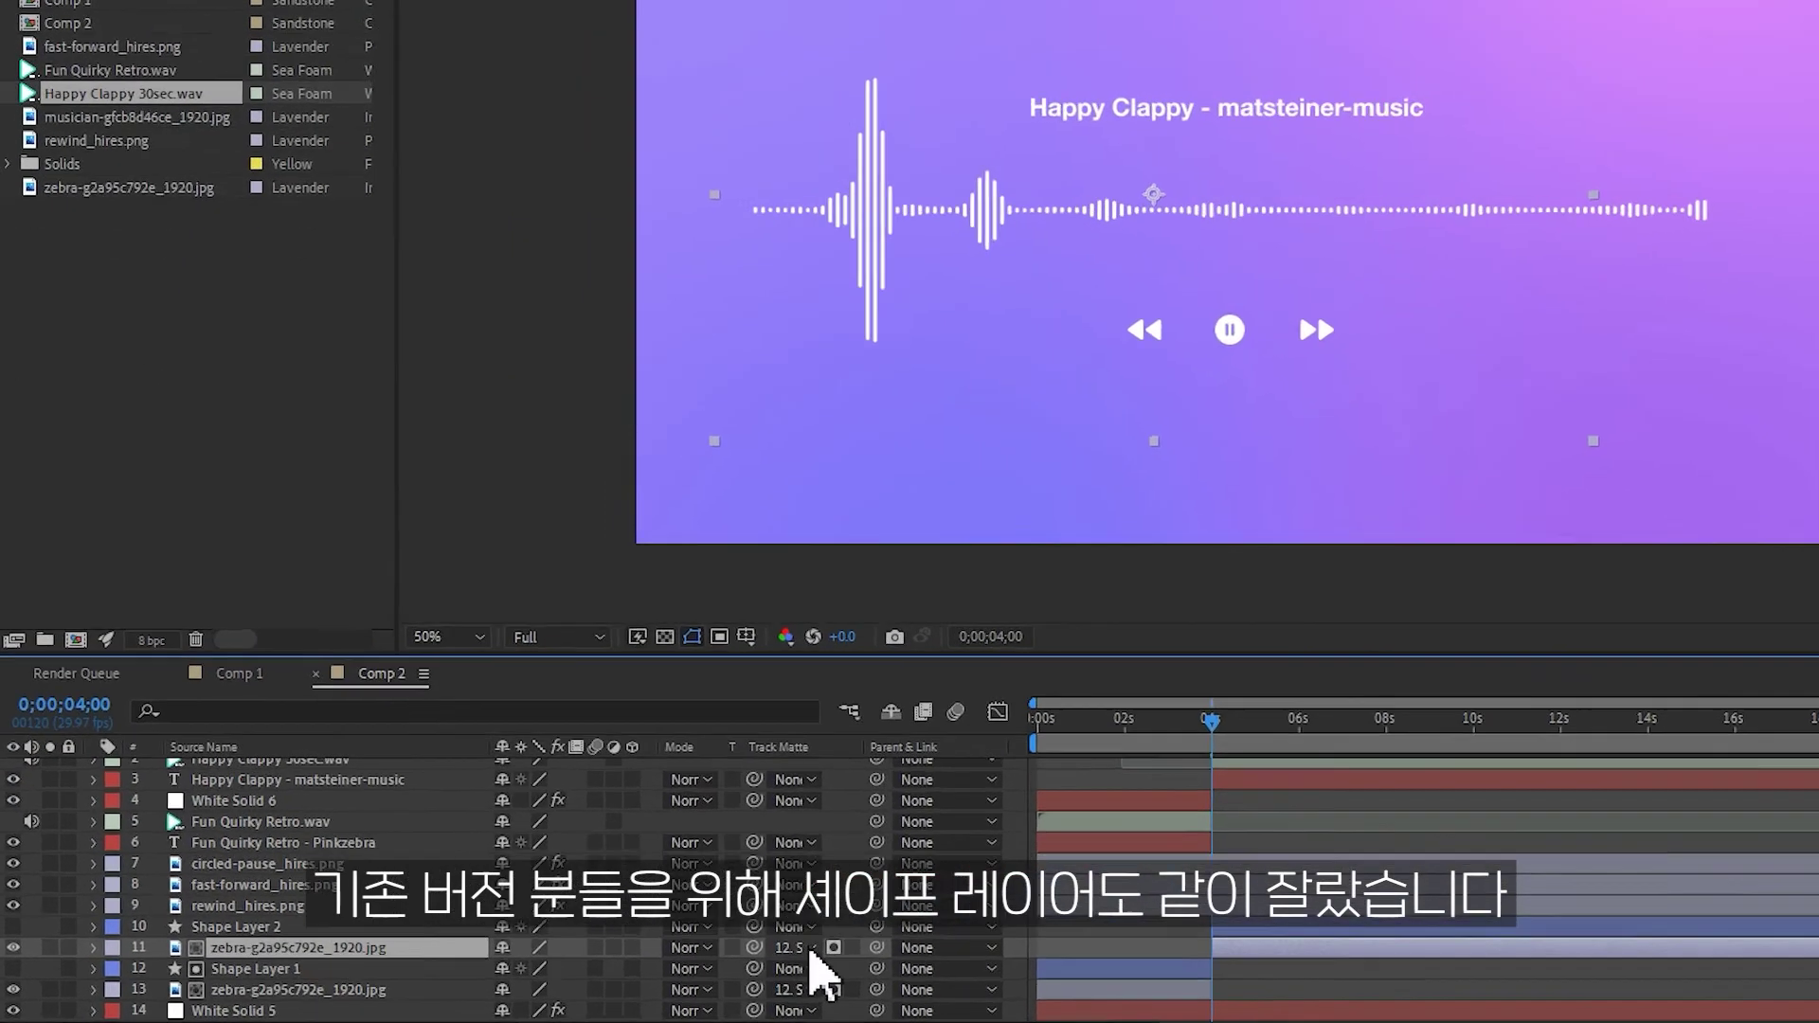
click(611, 965)
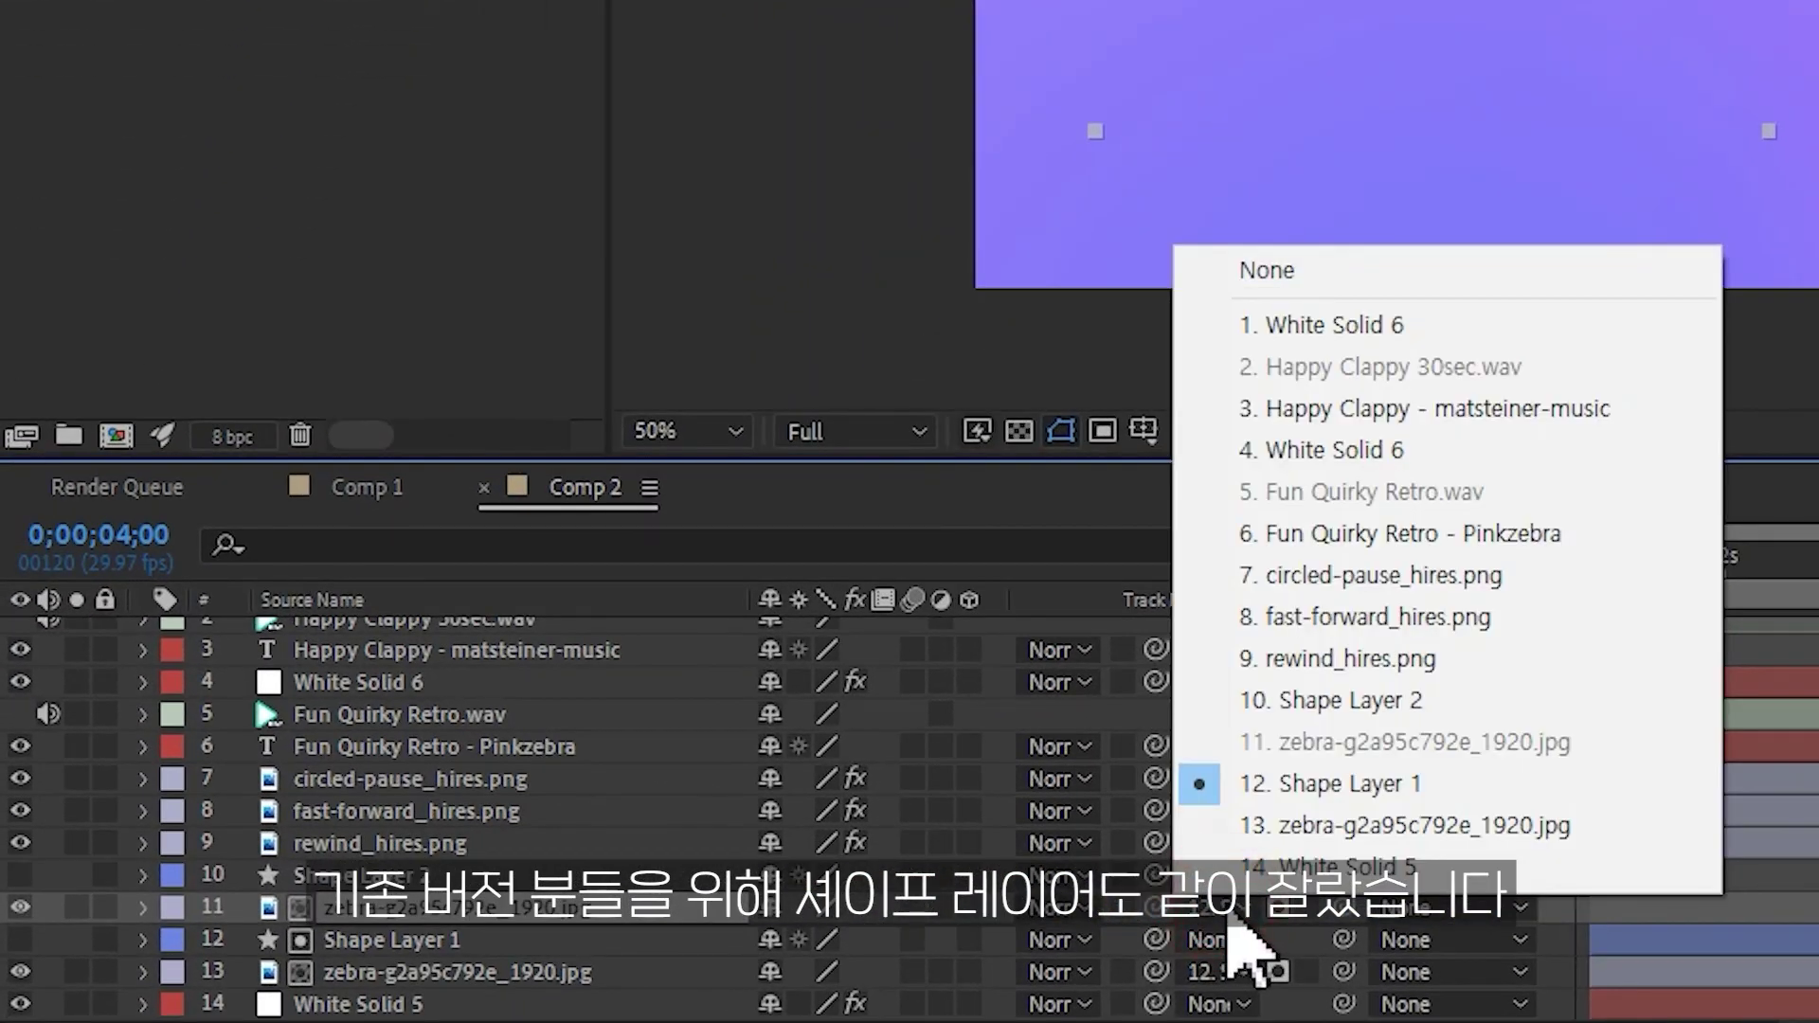
click(1326, 706)
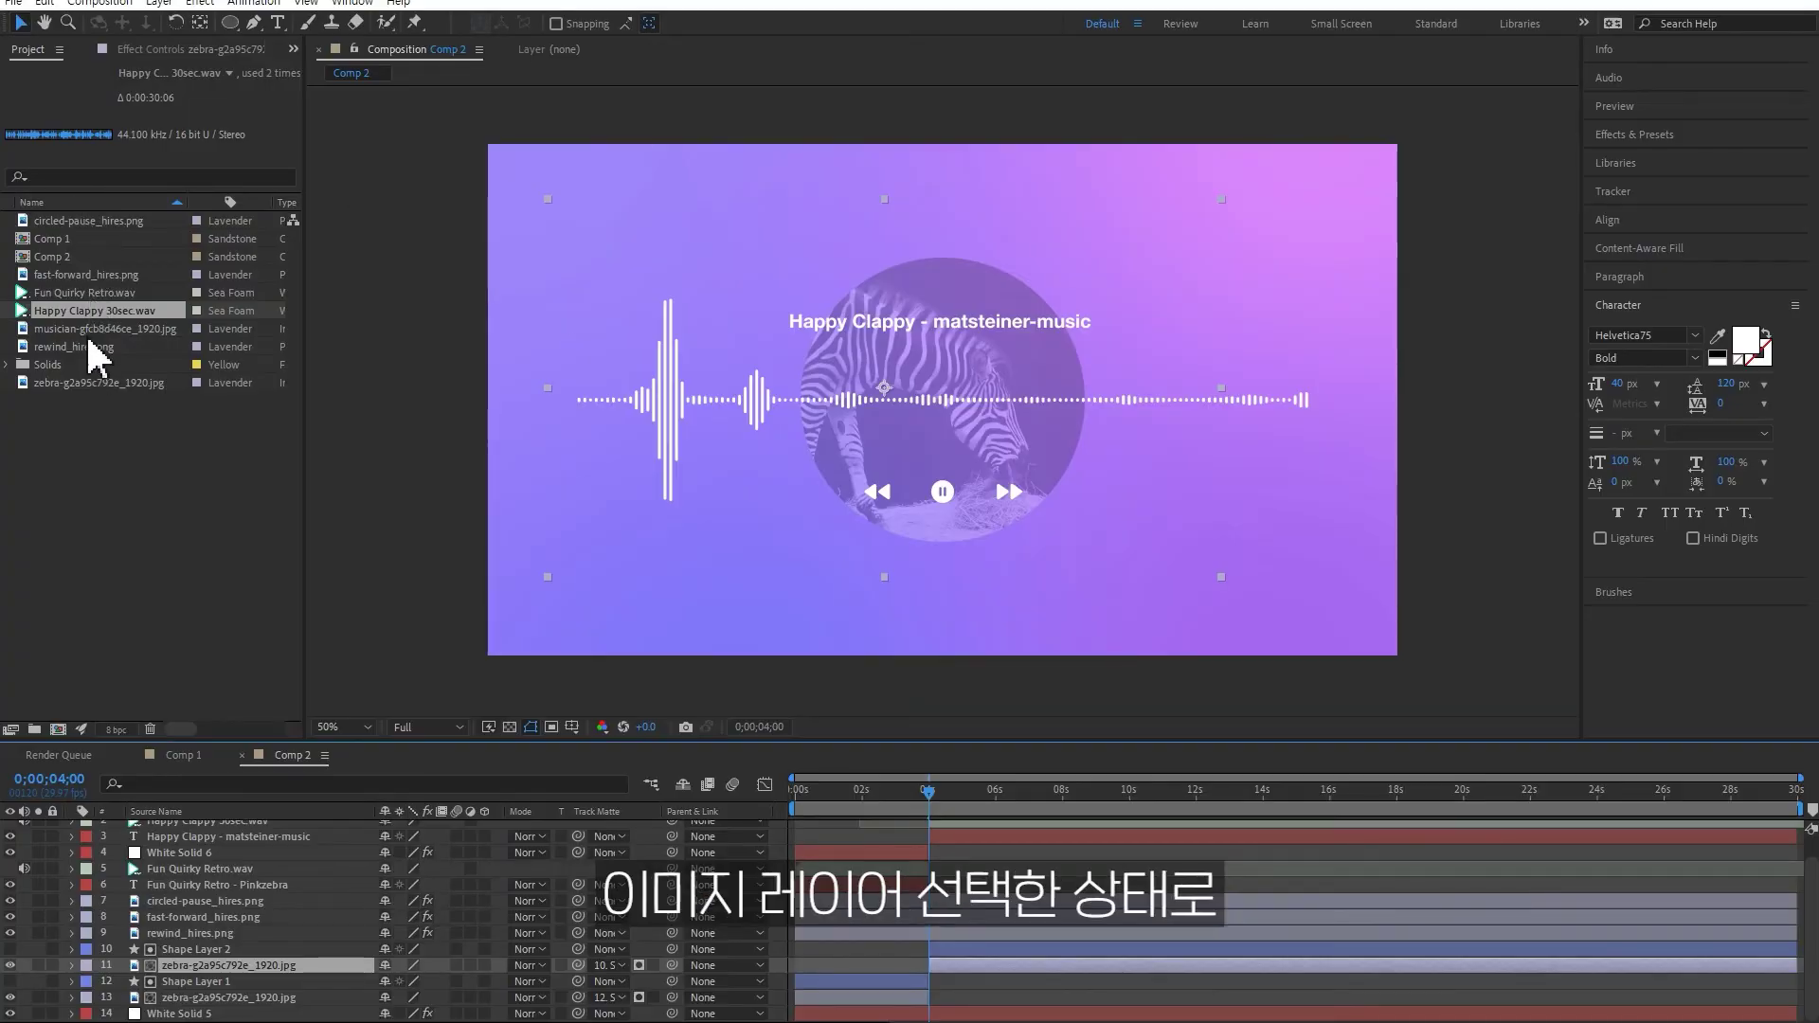
Replace the zebra with the musician image at 49% scale, positioned inside the circle
drag(87, 329, 994, 470)
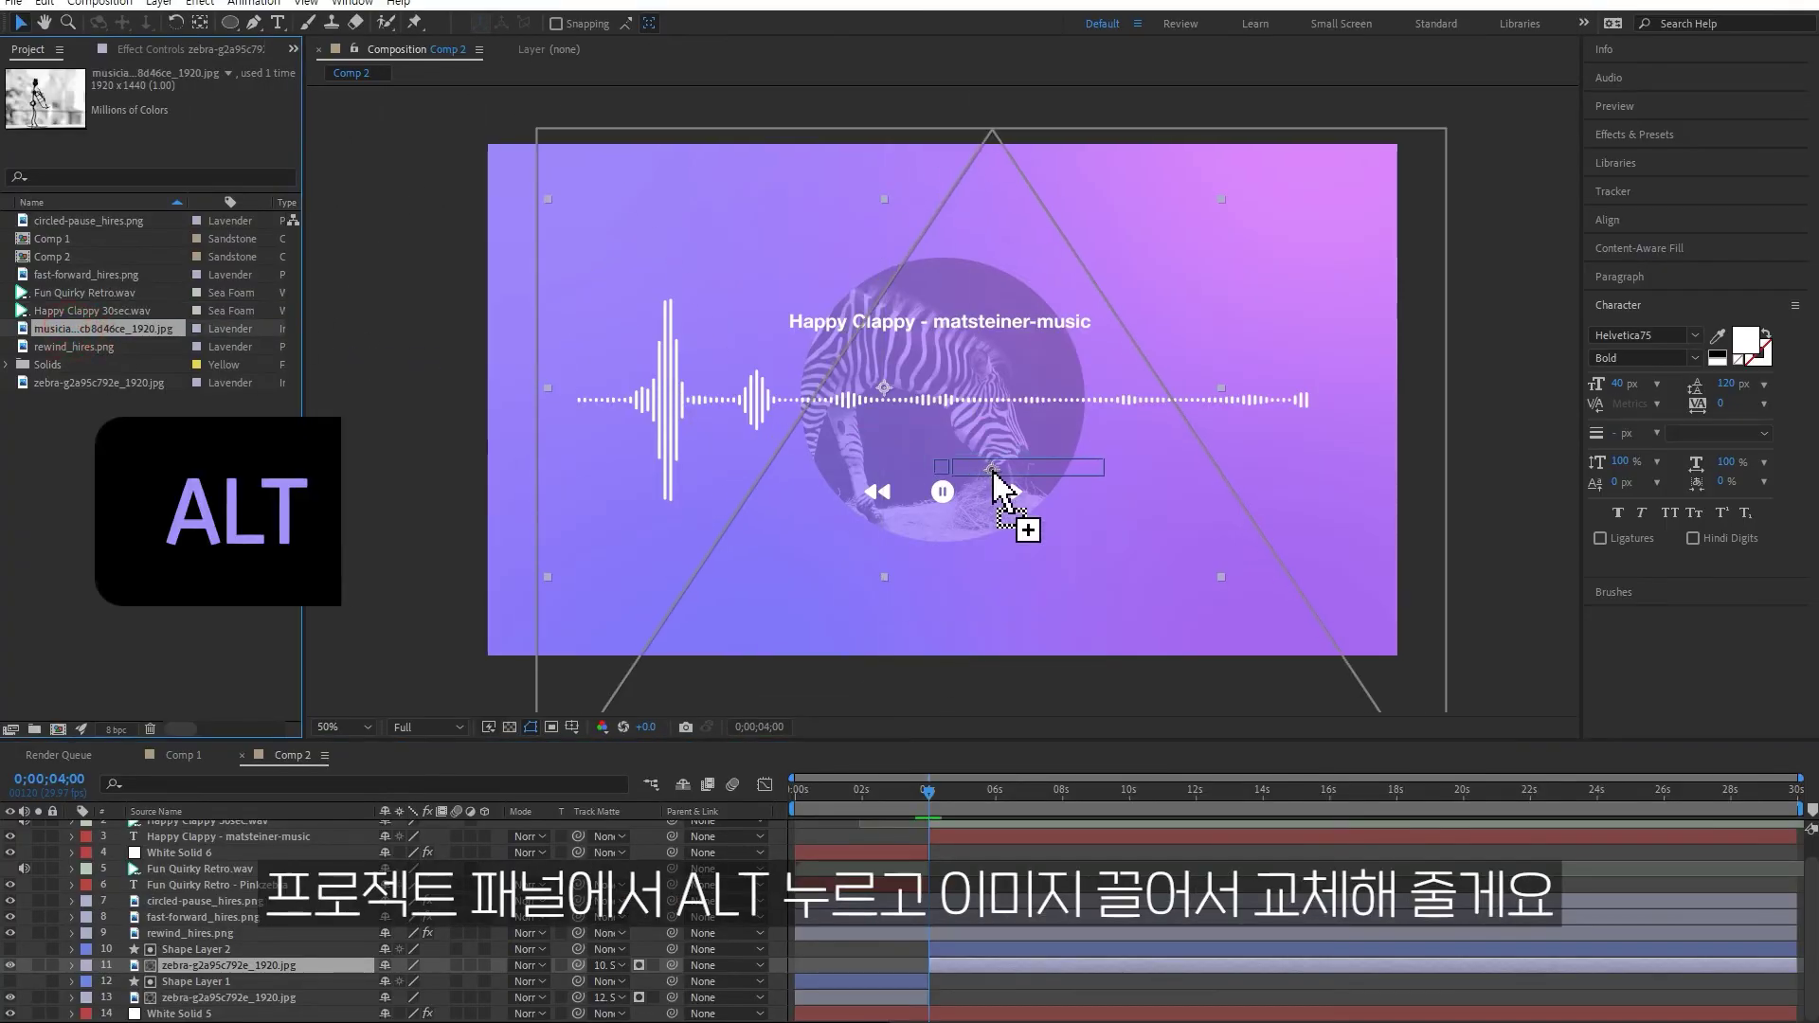
drag(992, 472, 1080, 483)
key(s)
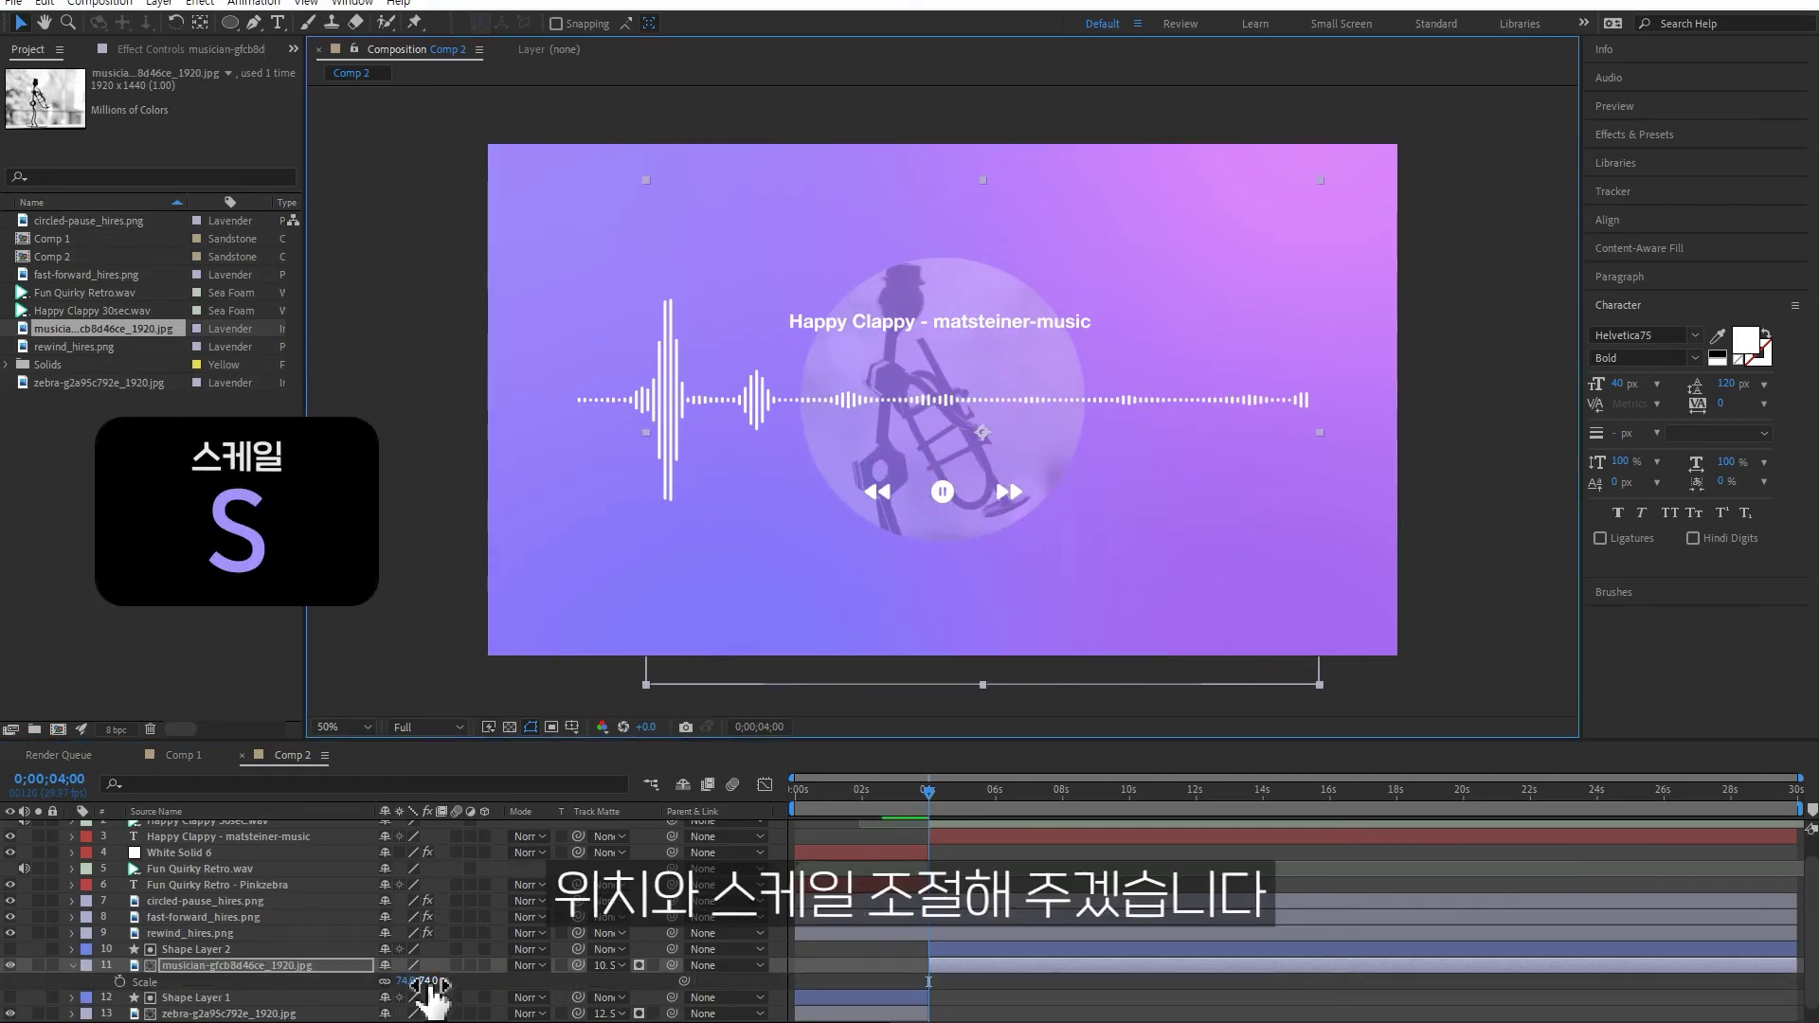
drag(426, 982, 393, 981)
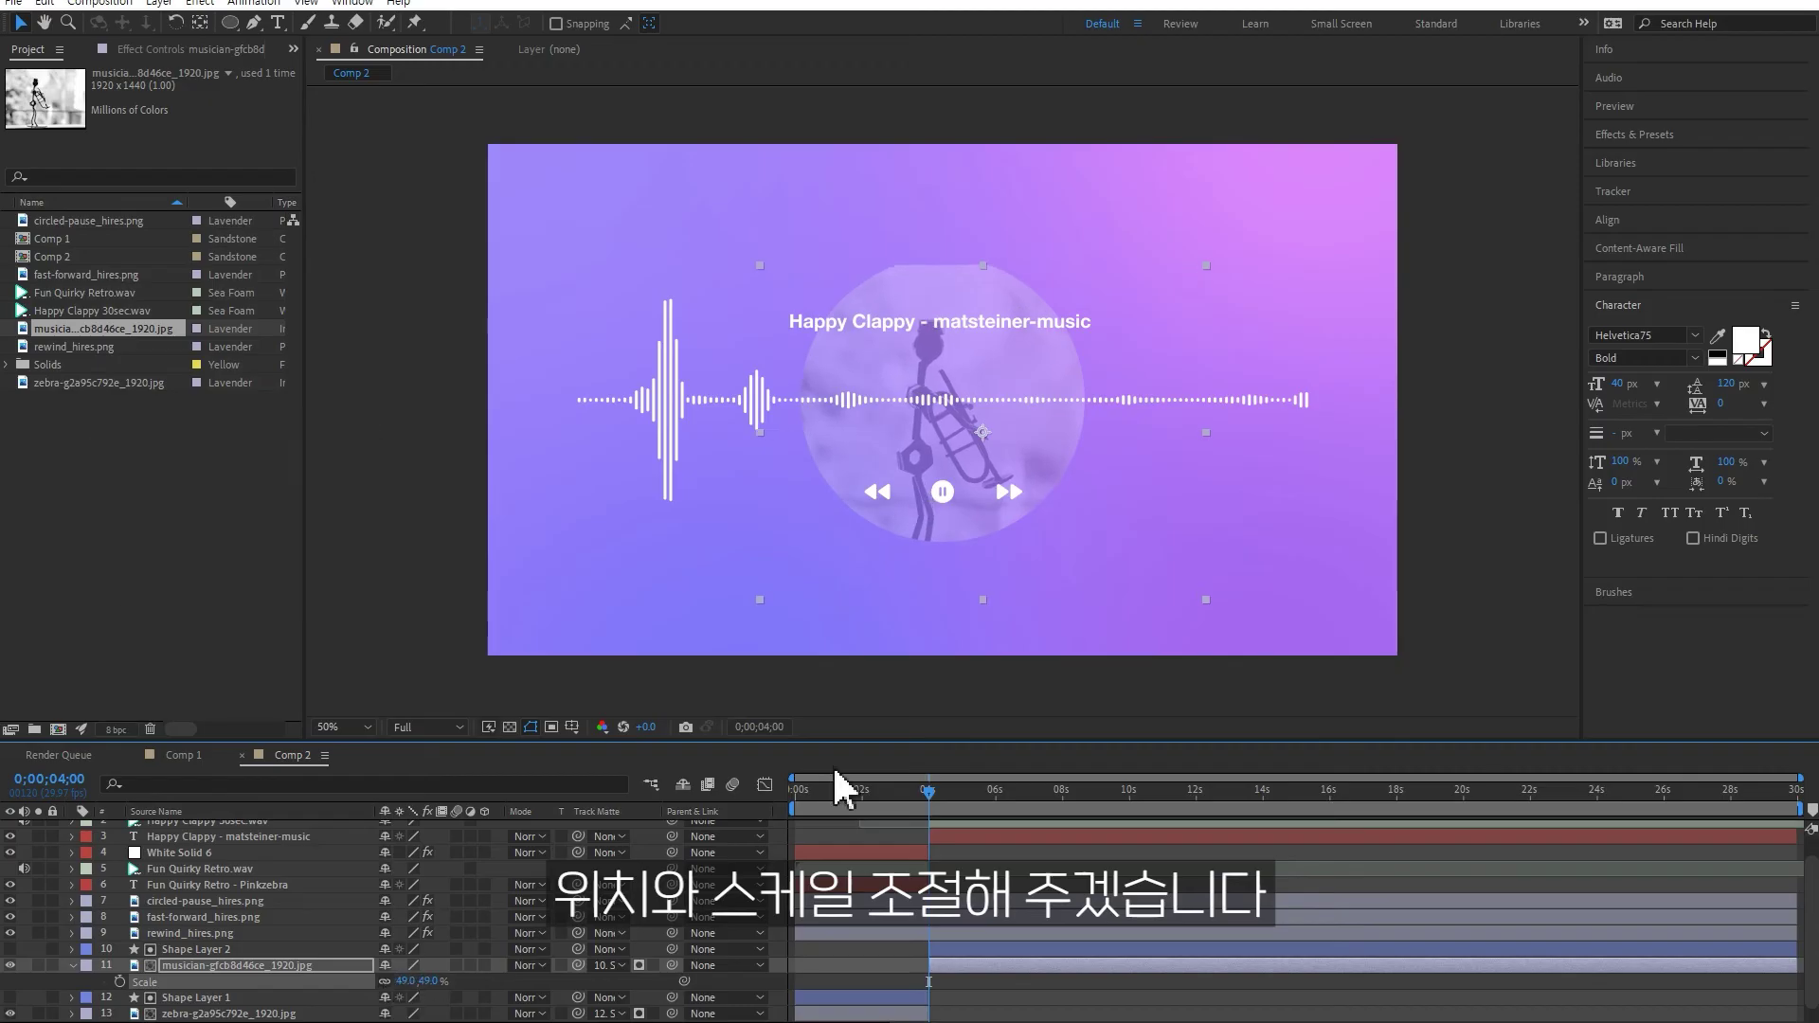
drag(1039, 451, 999, 415)
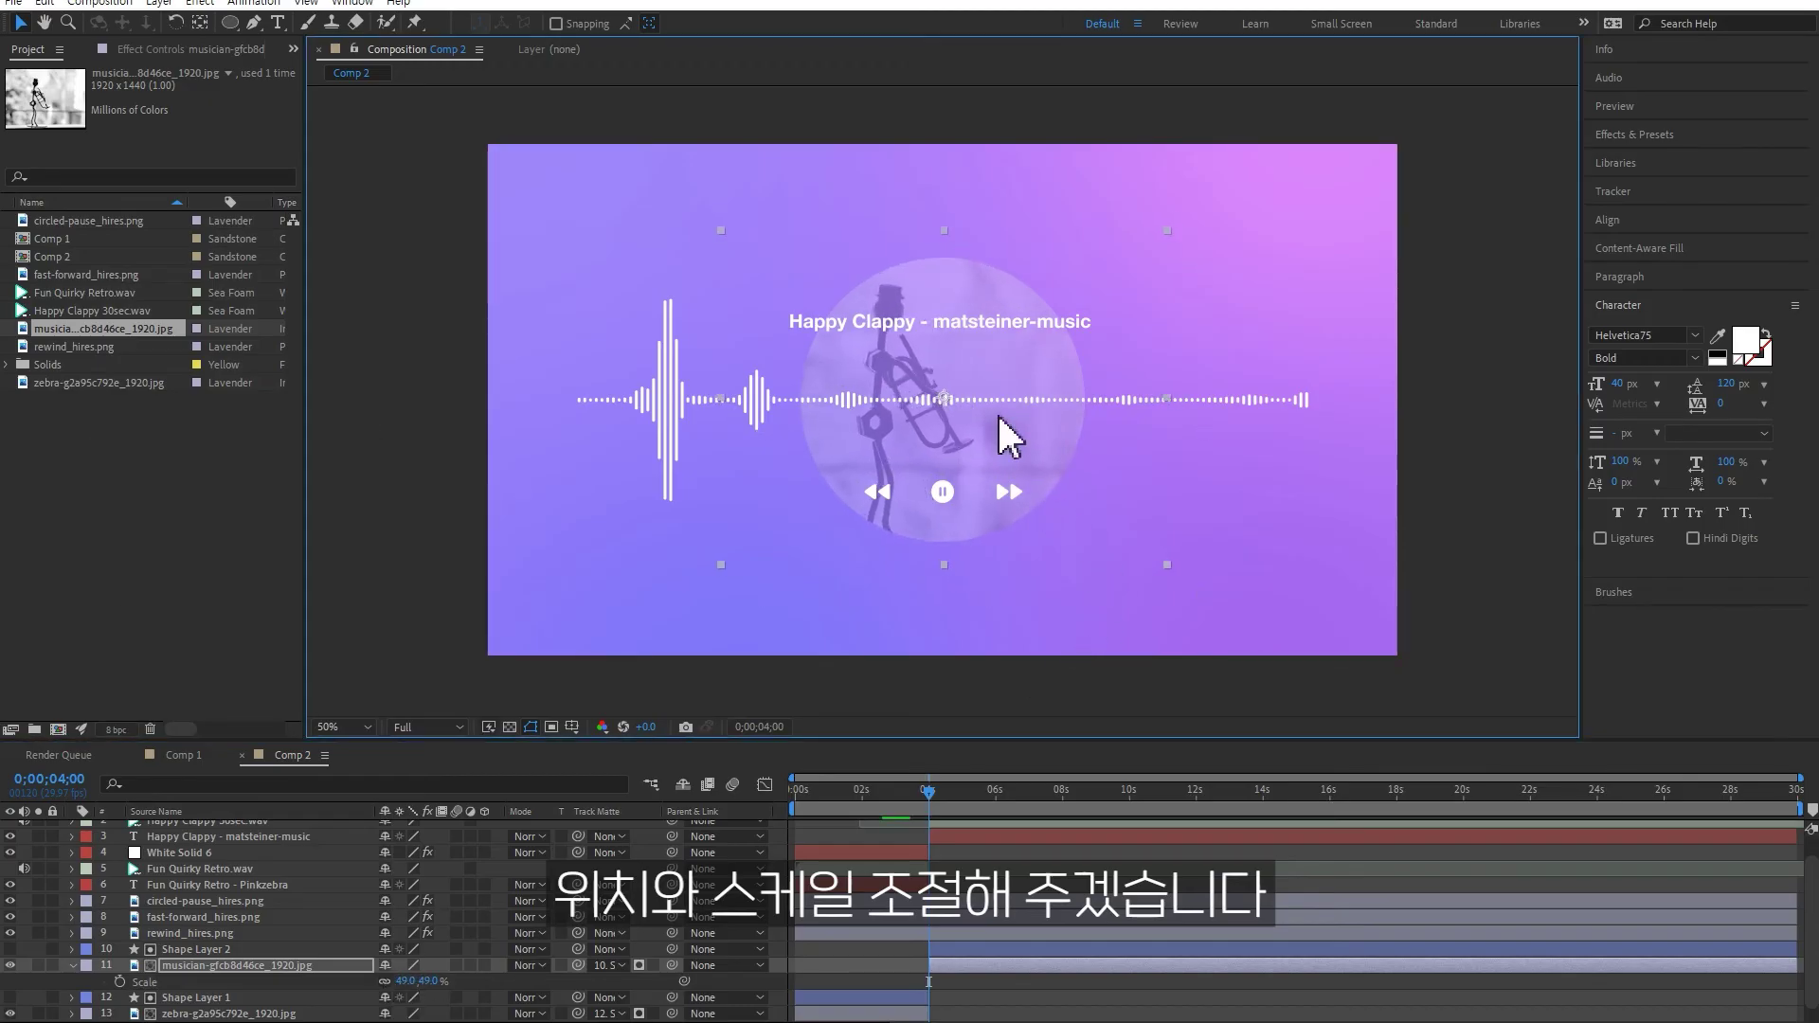
scroll(990, 914, up, 2)
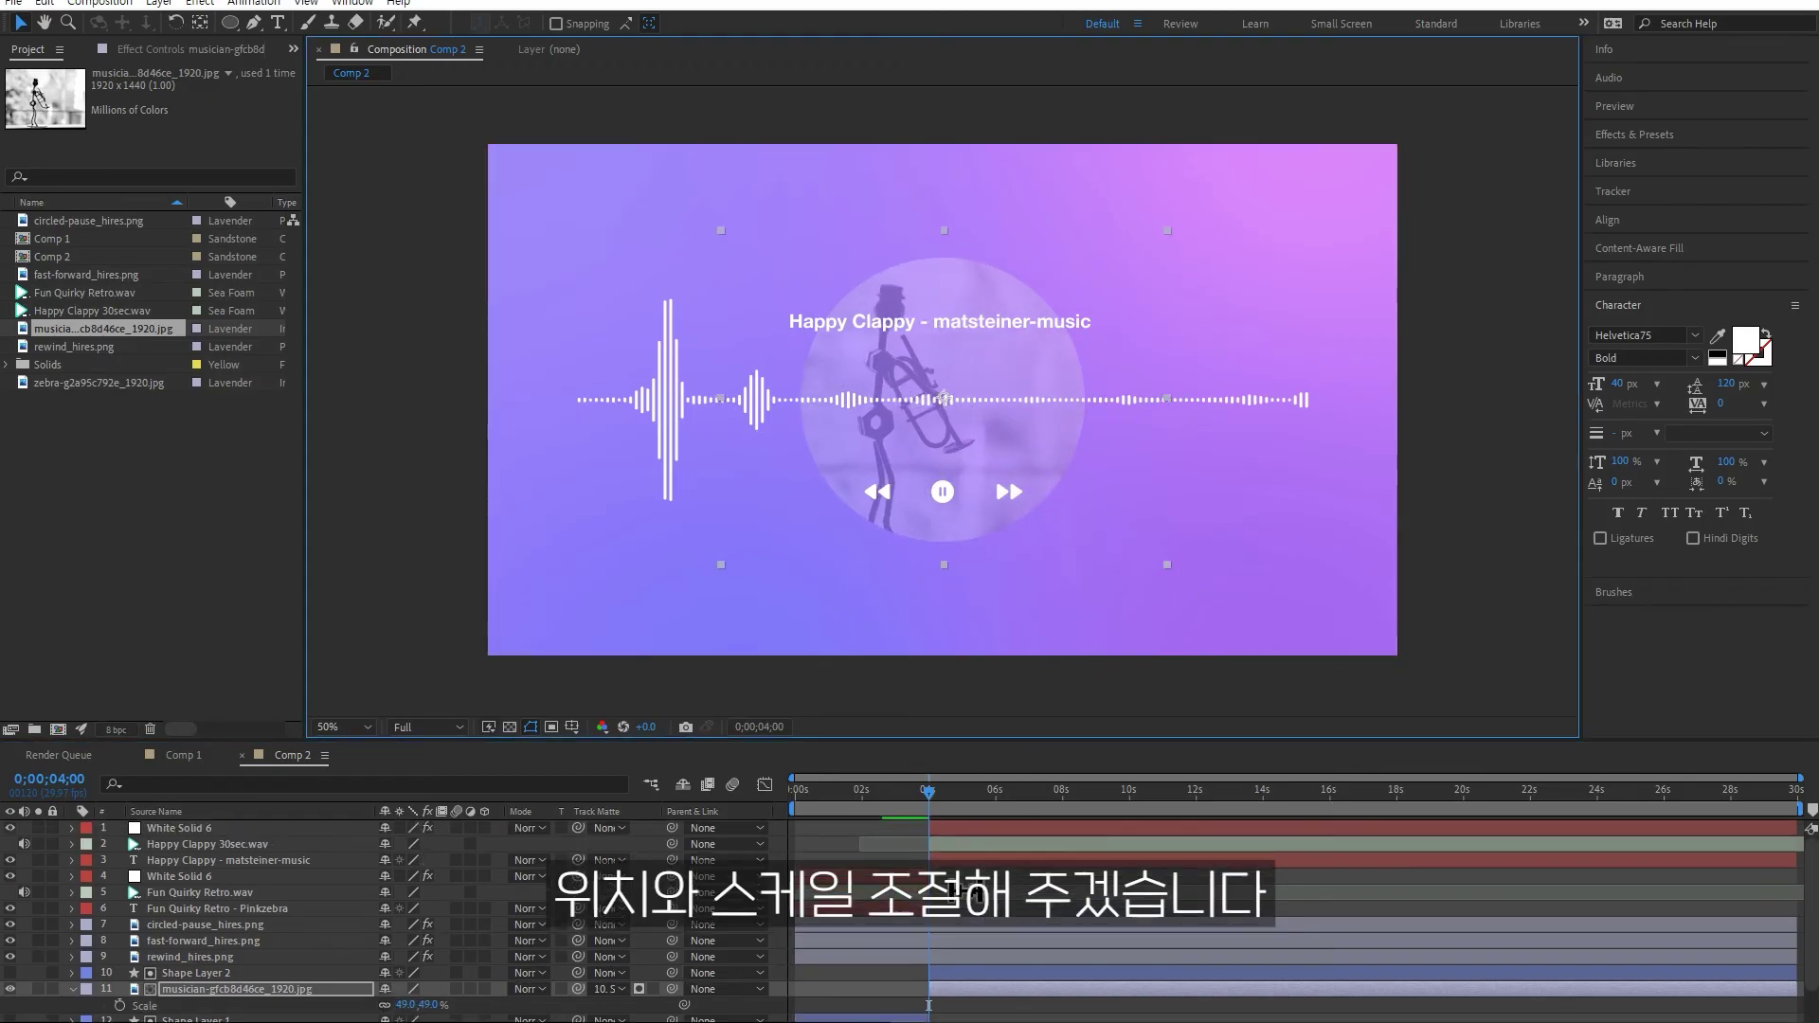
click(952, 844)
click(327, 828)
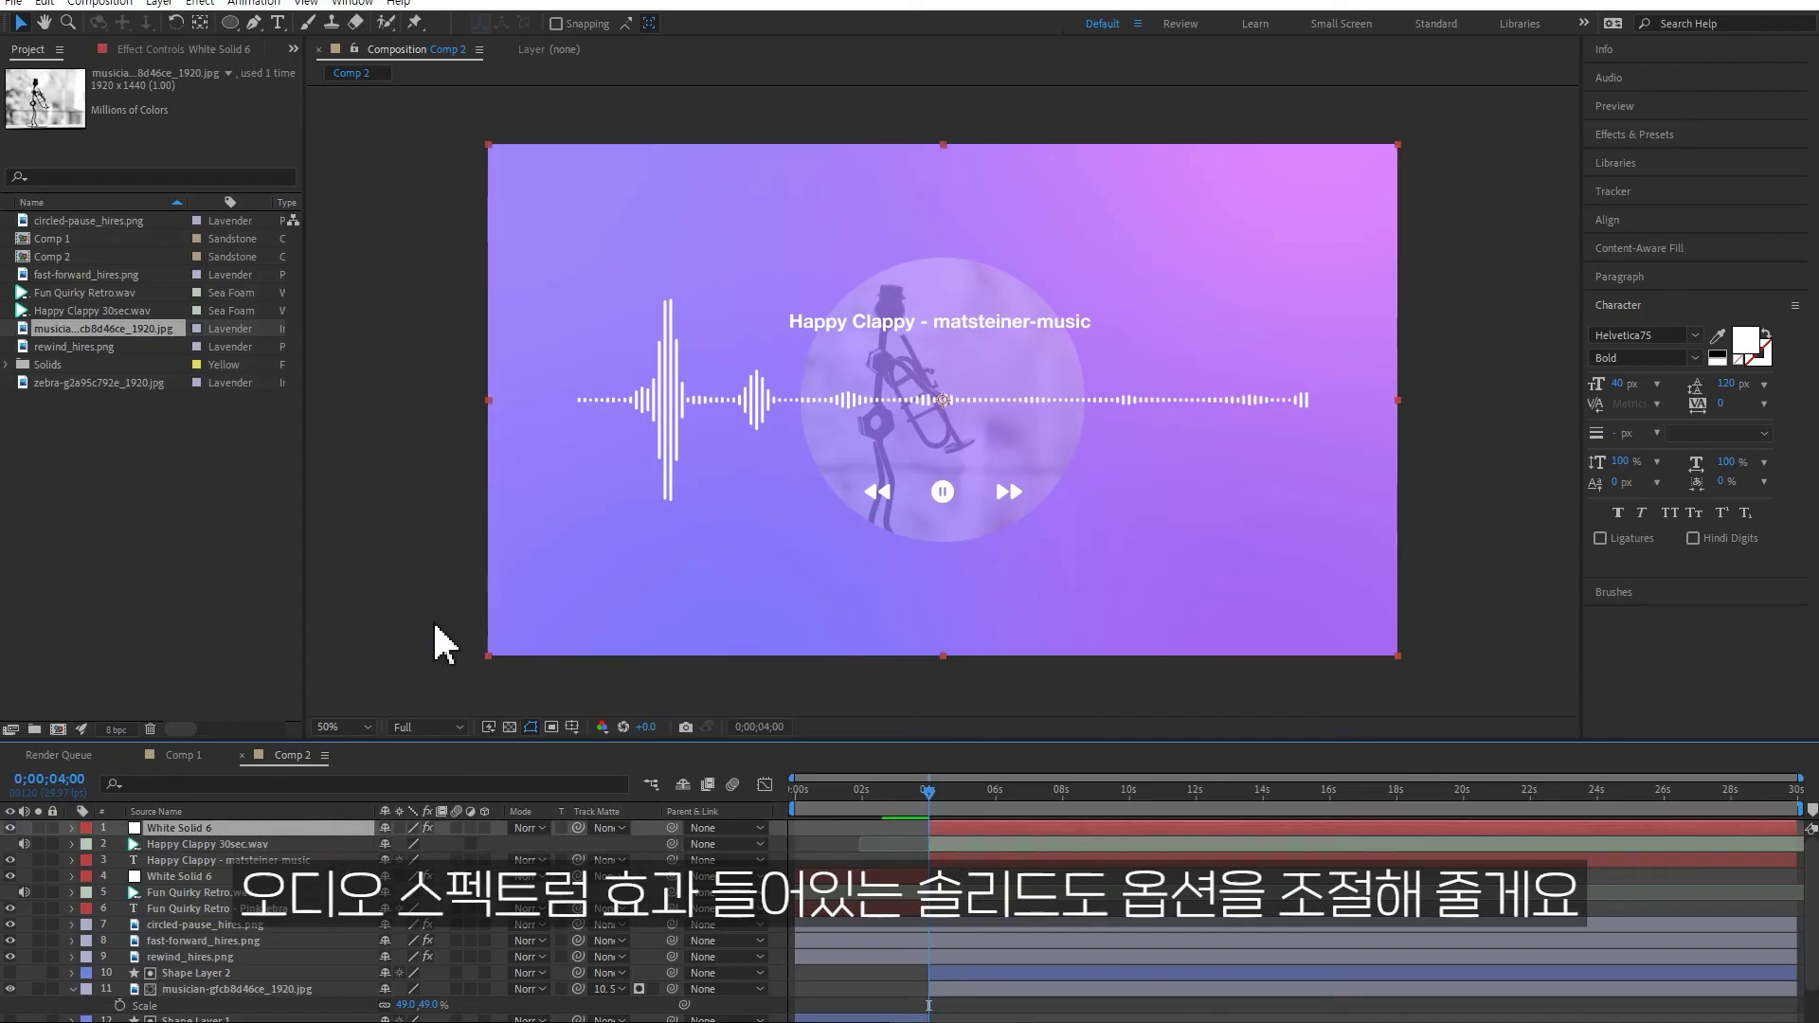
Set the White Solid 6 Audio Spectrum's Audio Layer to Happy Clappy 30sec.wav and preview from 4 s
click(203, 52)
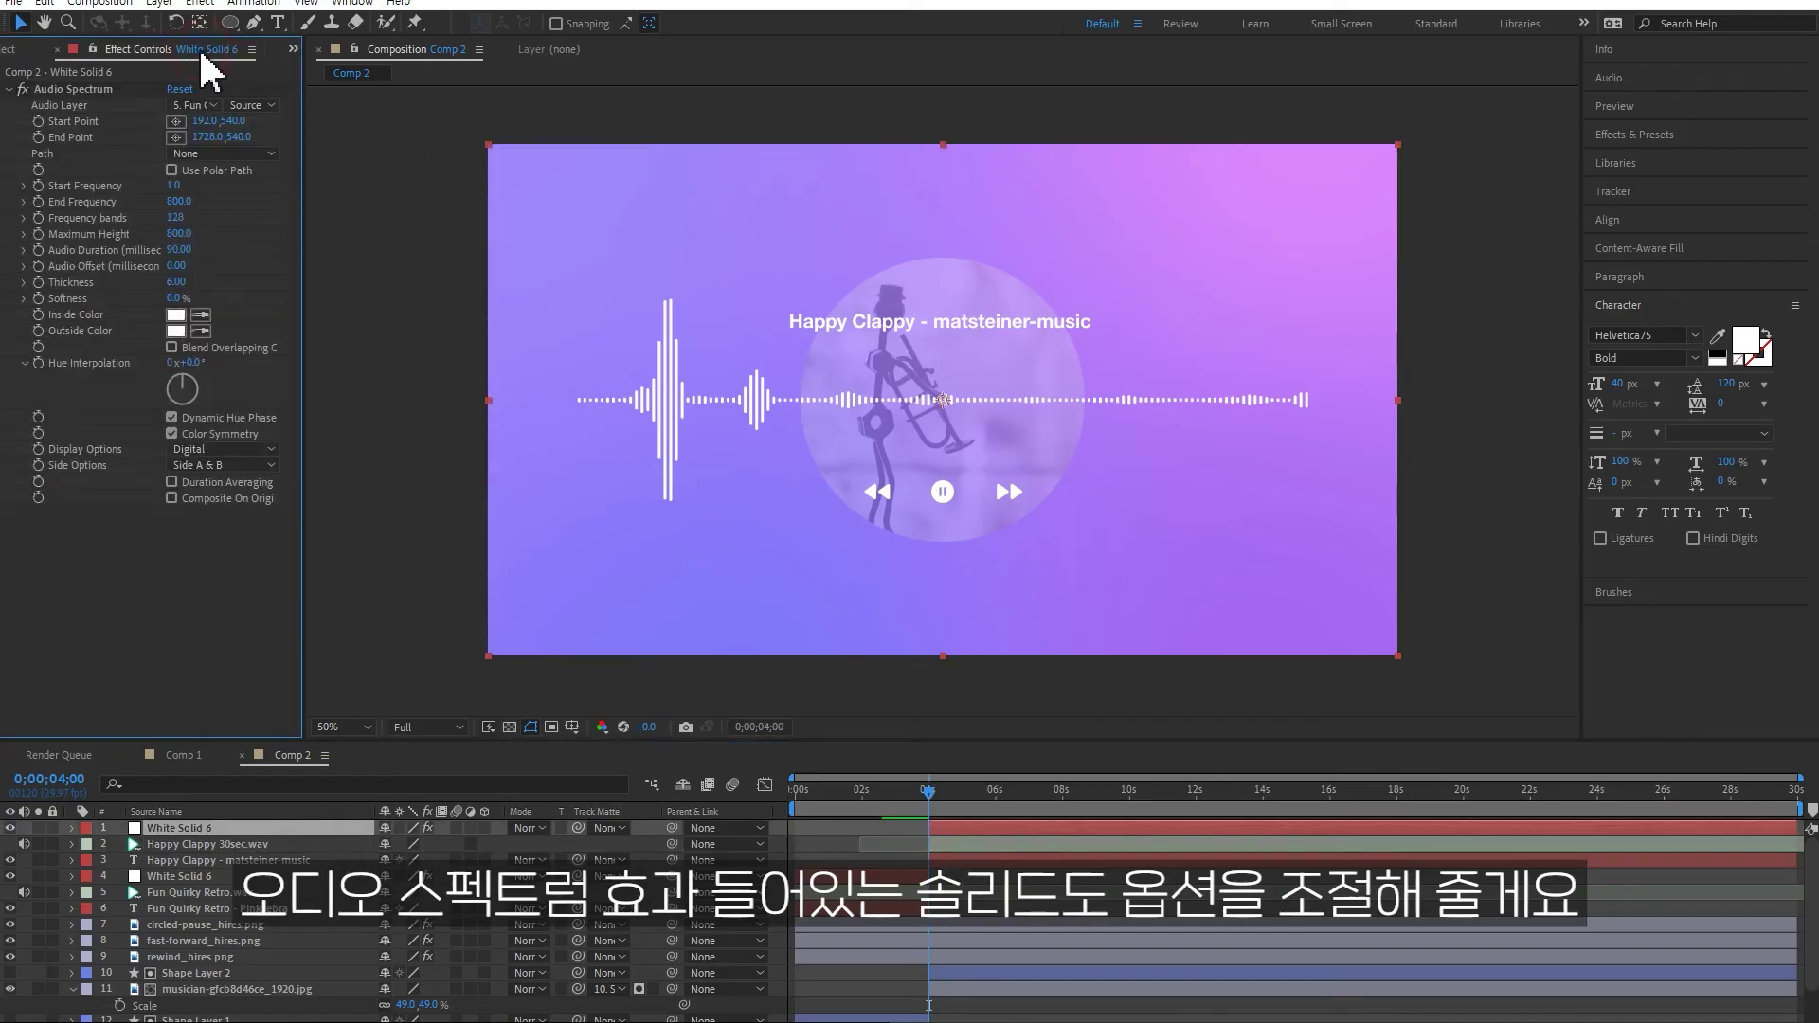
click(215, 106)
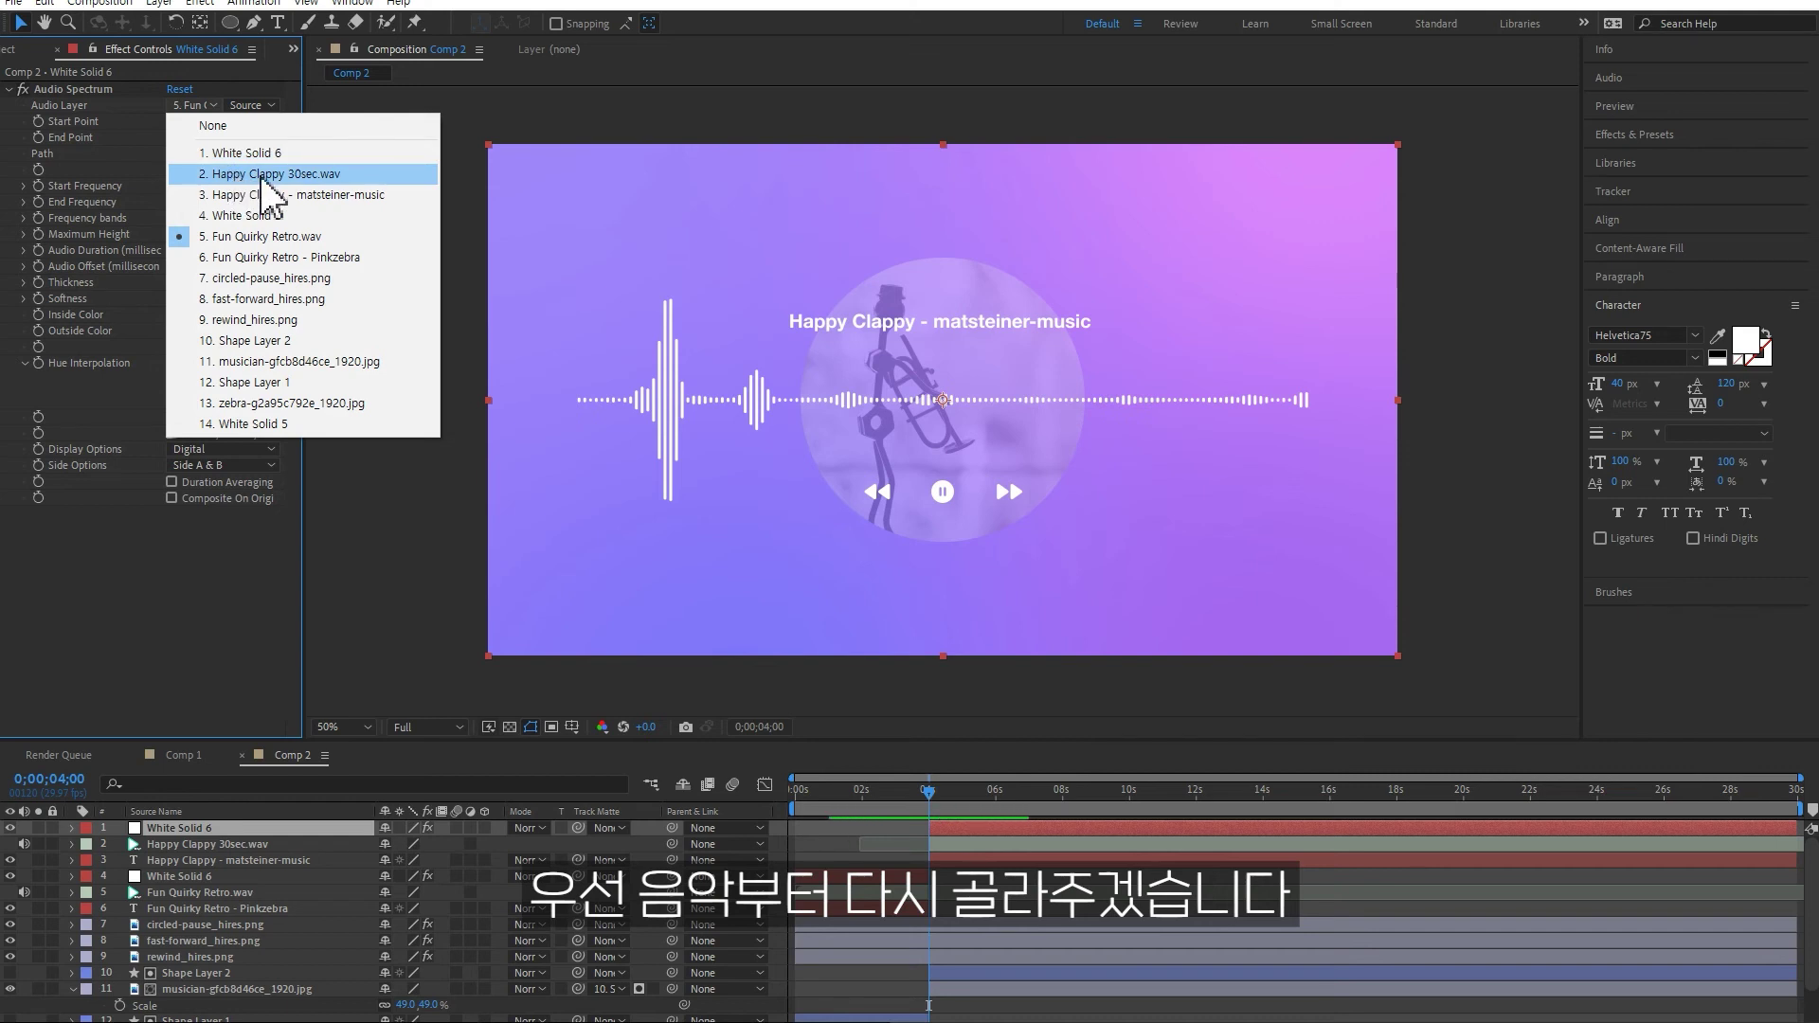
click(263, 176)
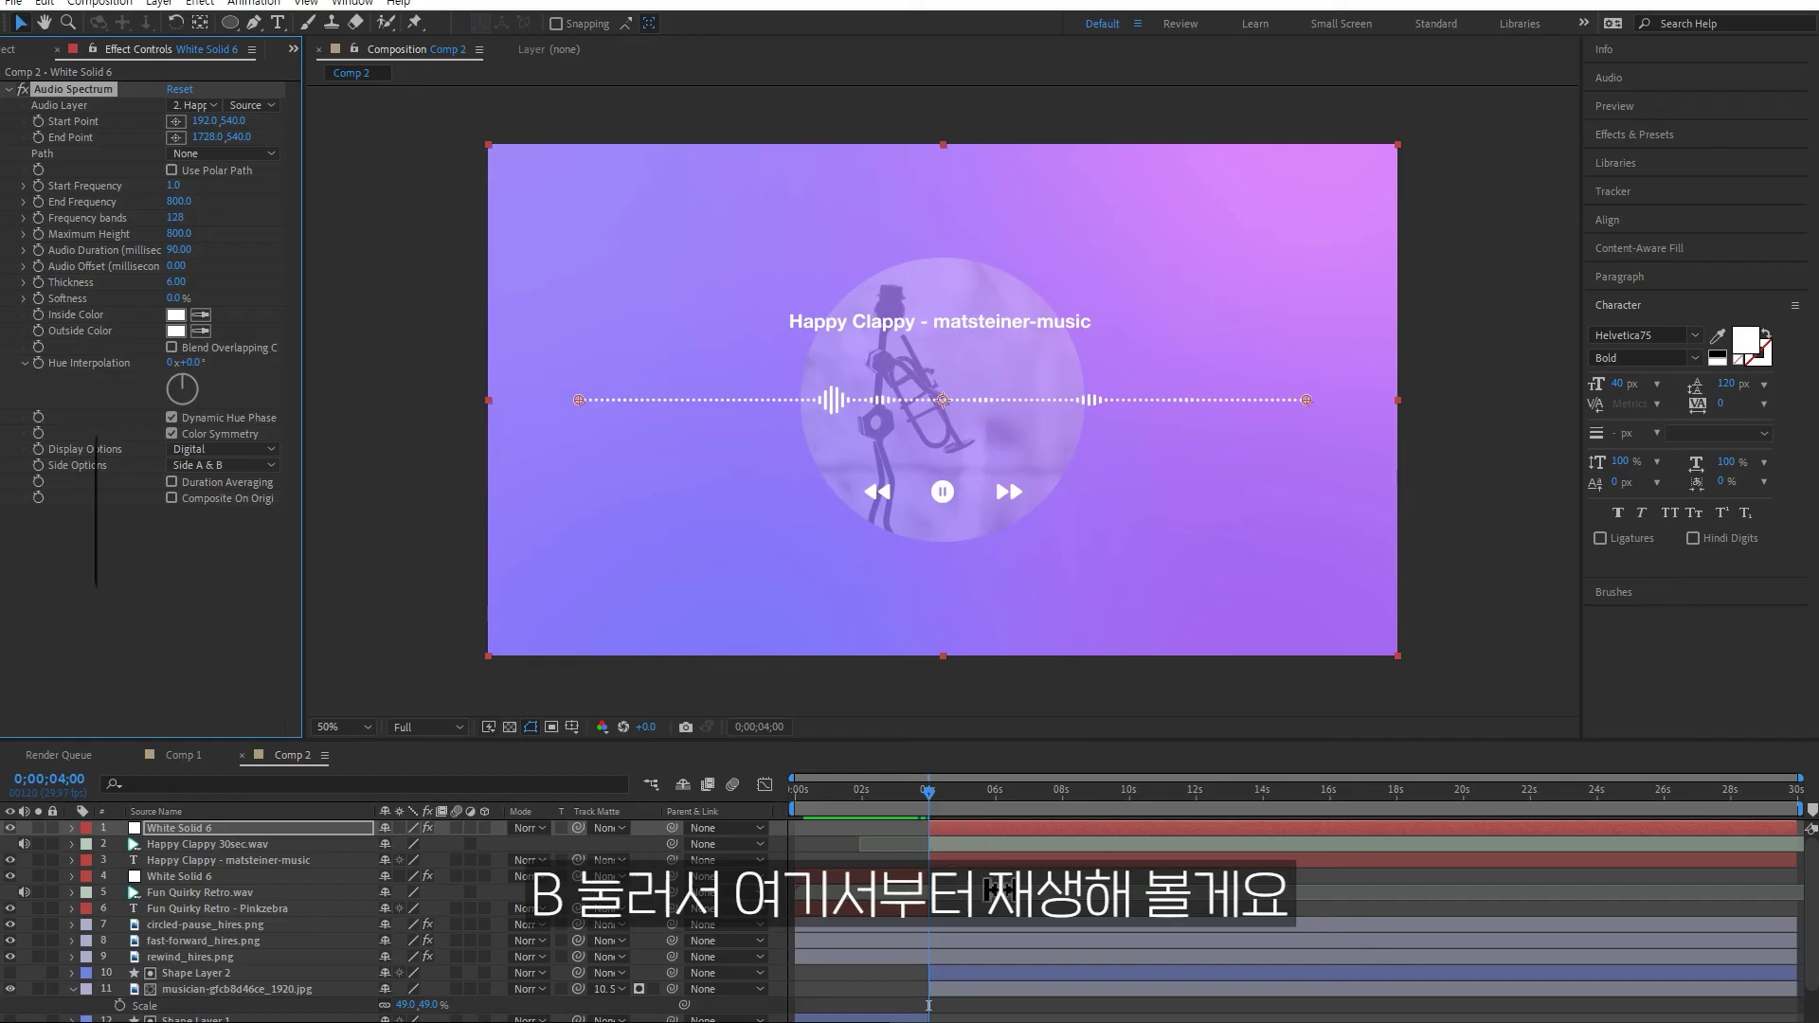
key(b)
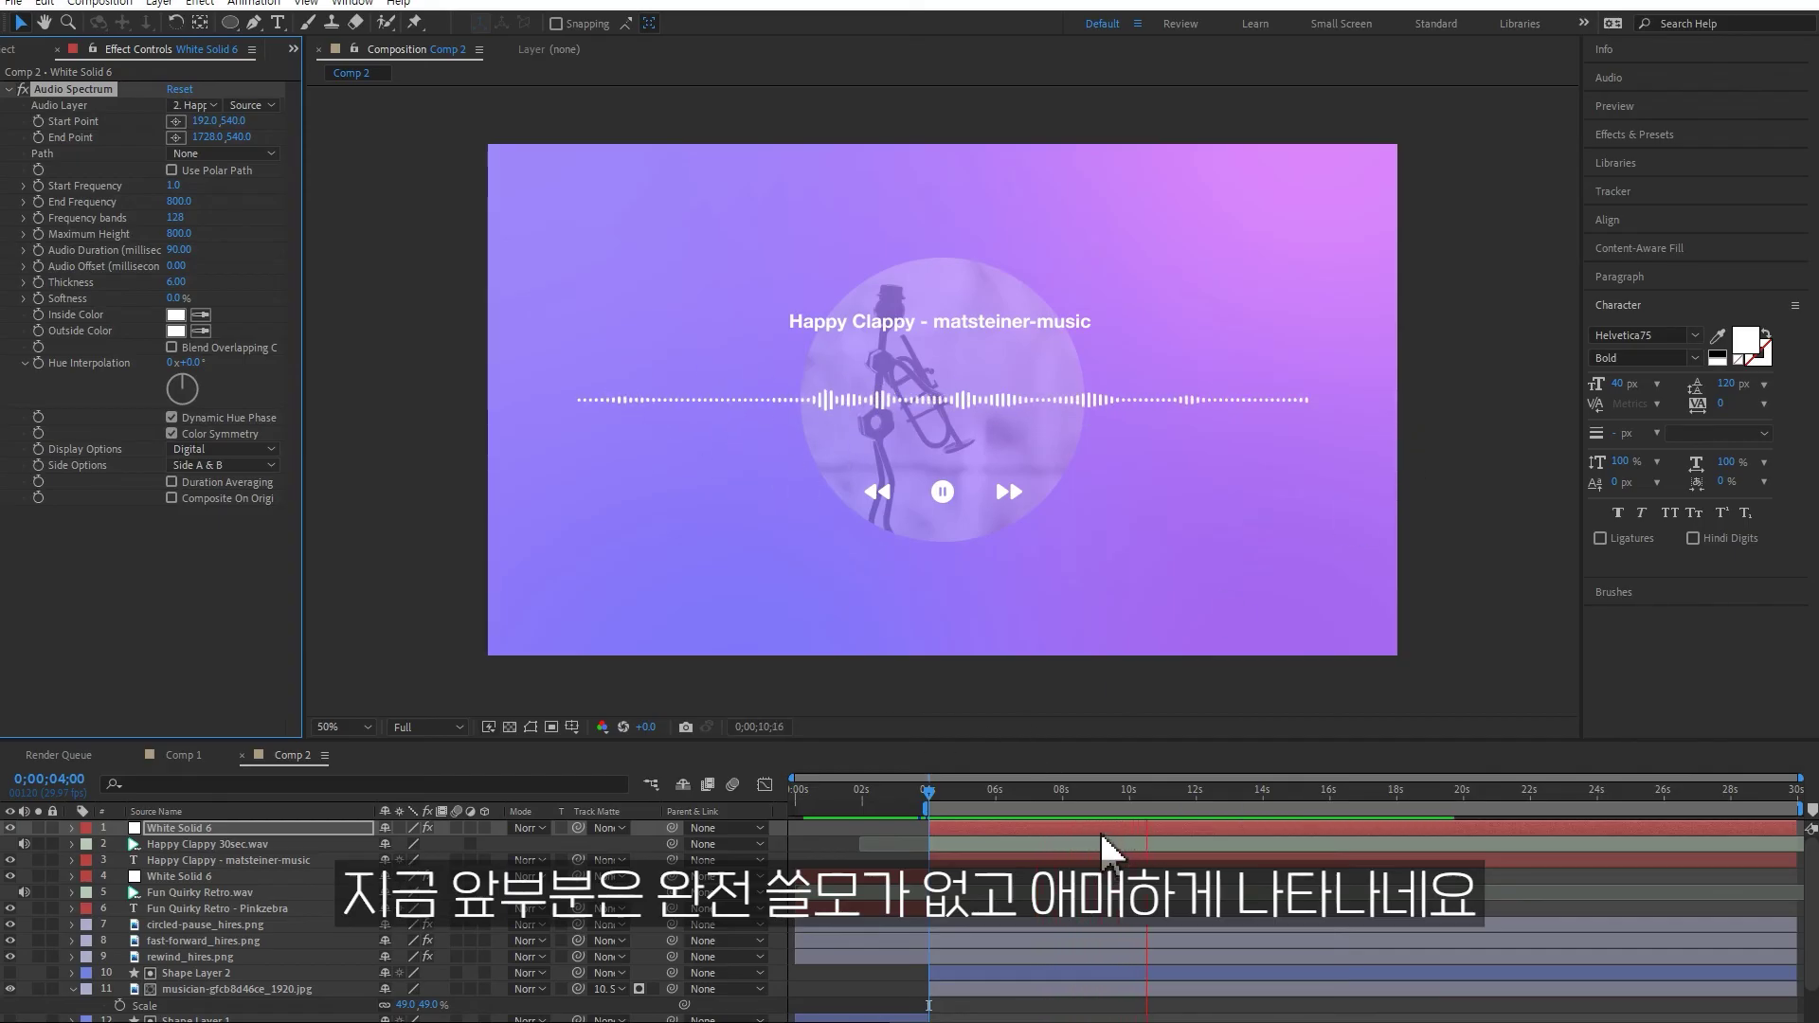
key(space)
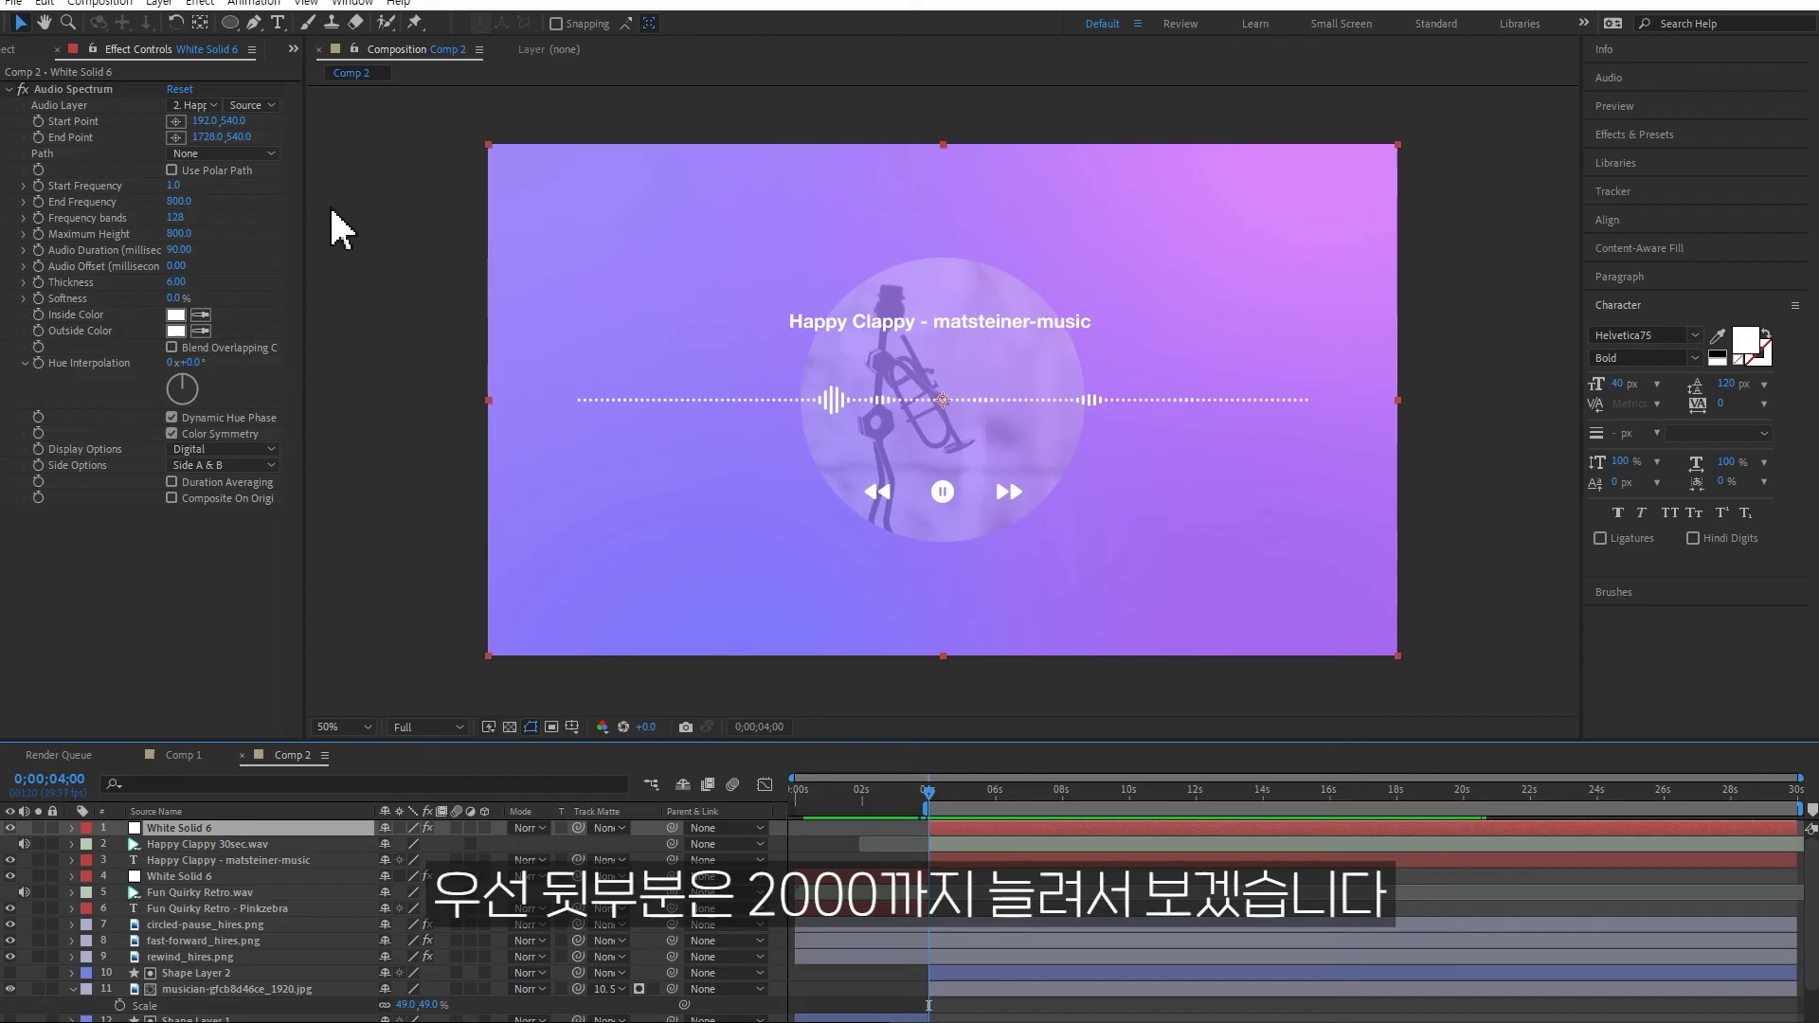
Set the spectrum frequency range to 200–2200 and preview the result
click(177, 201)
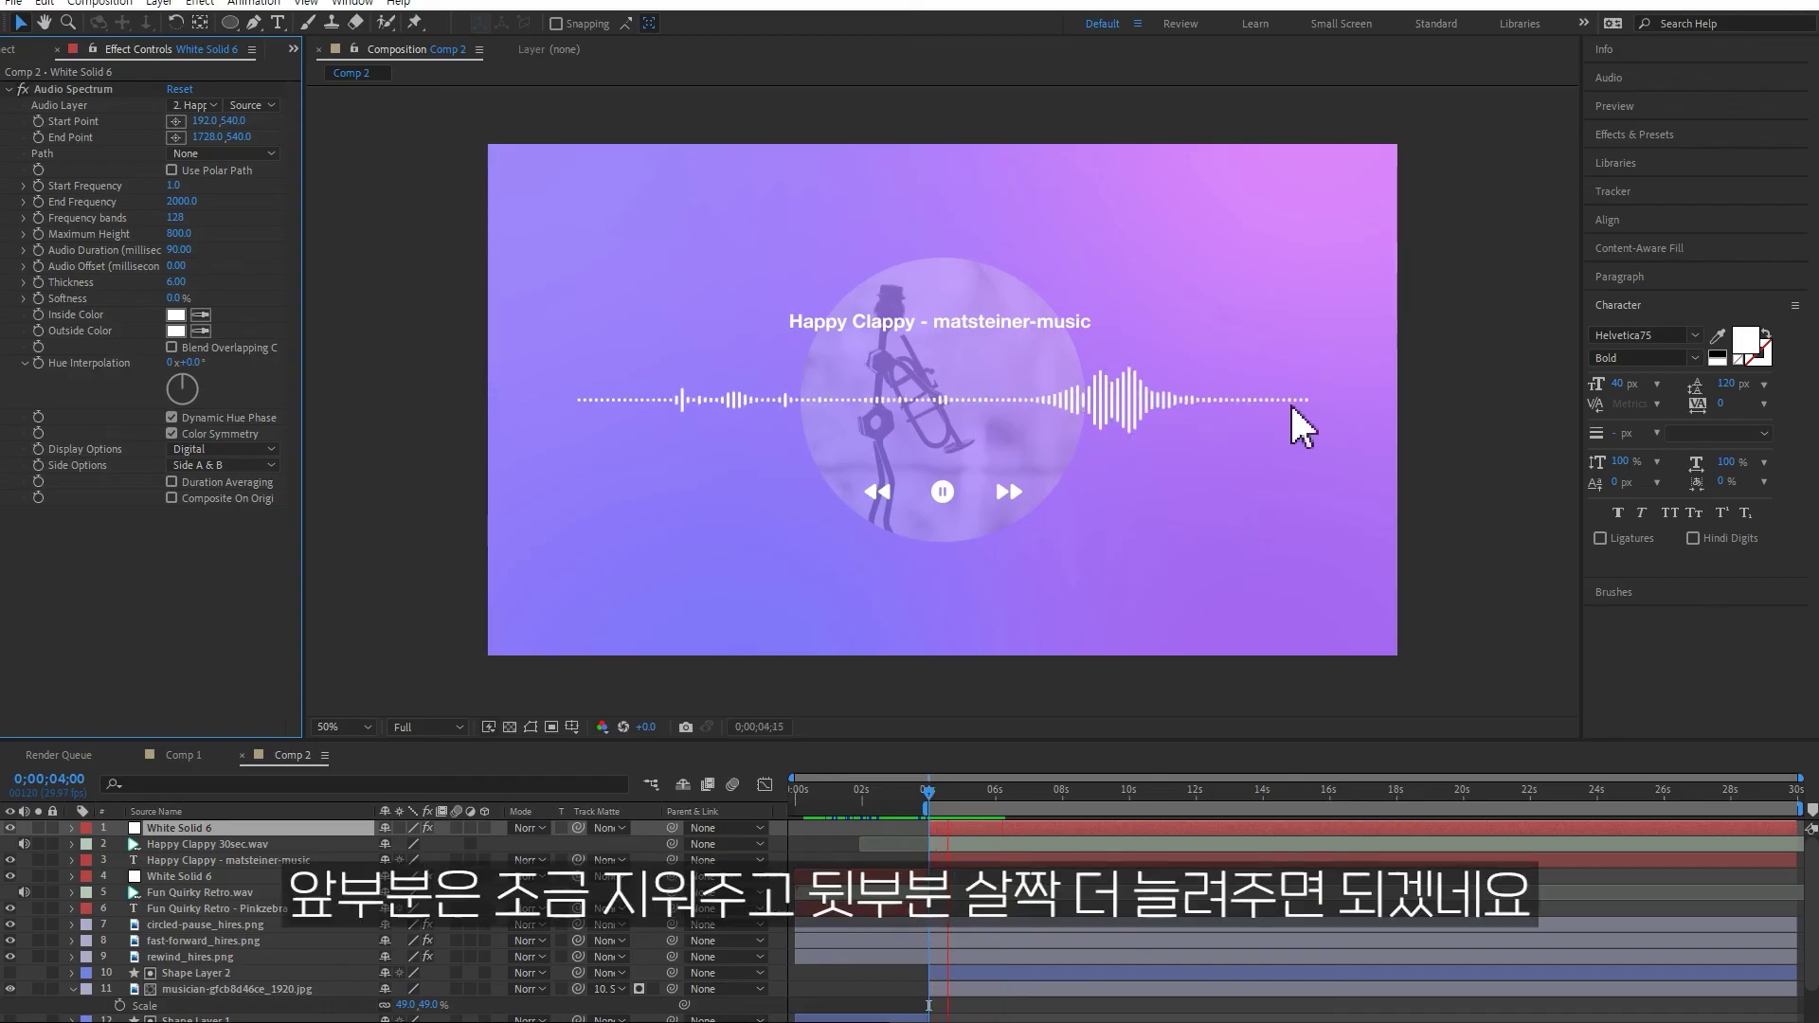
key(space)
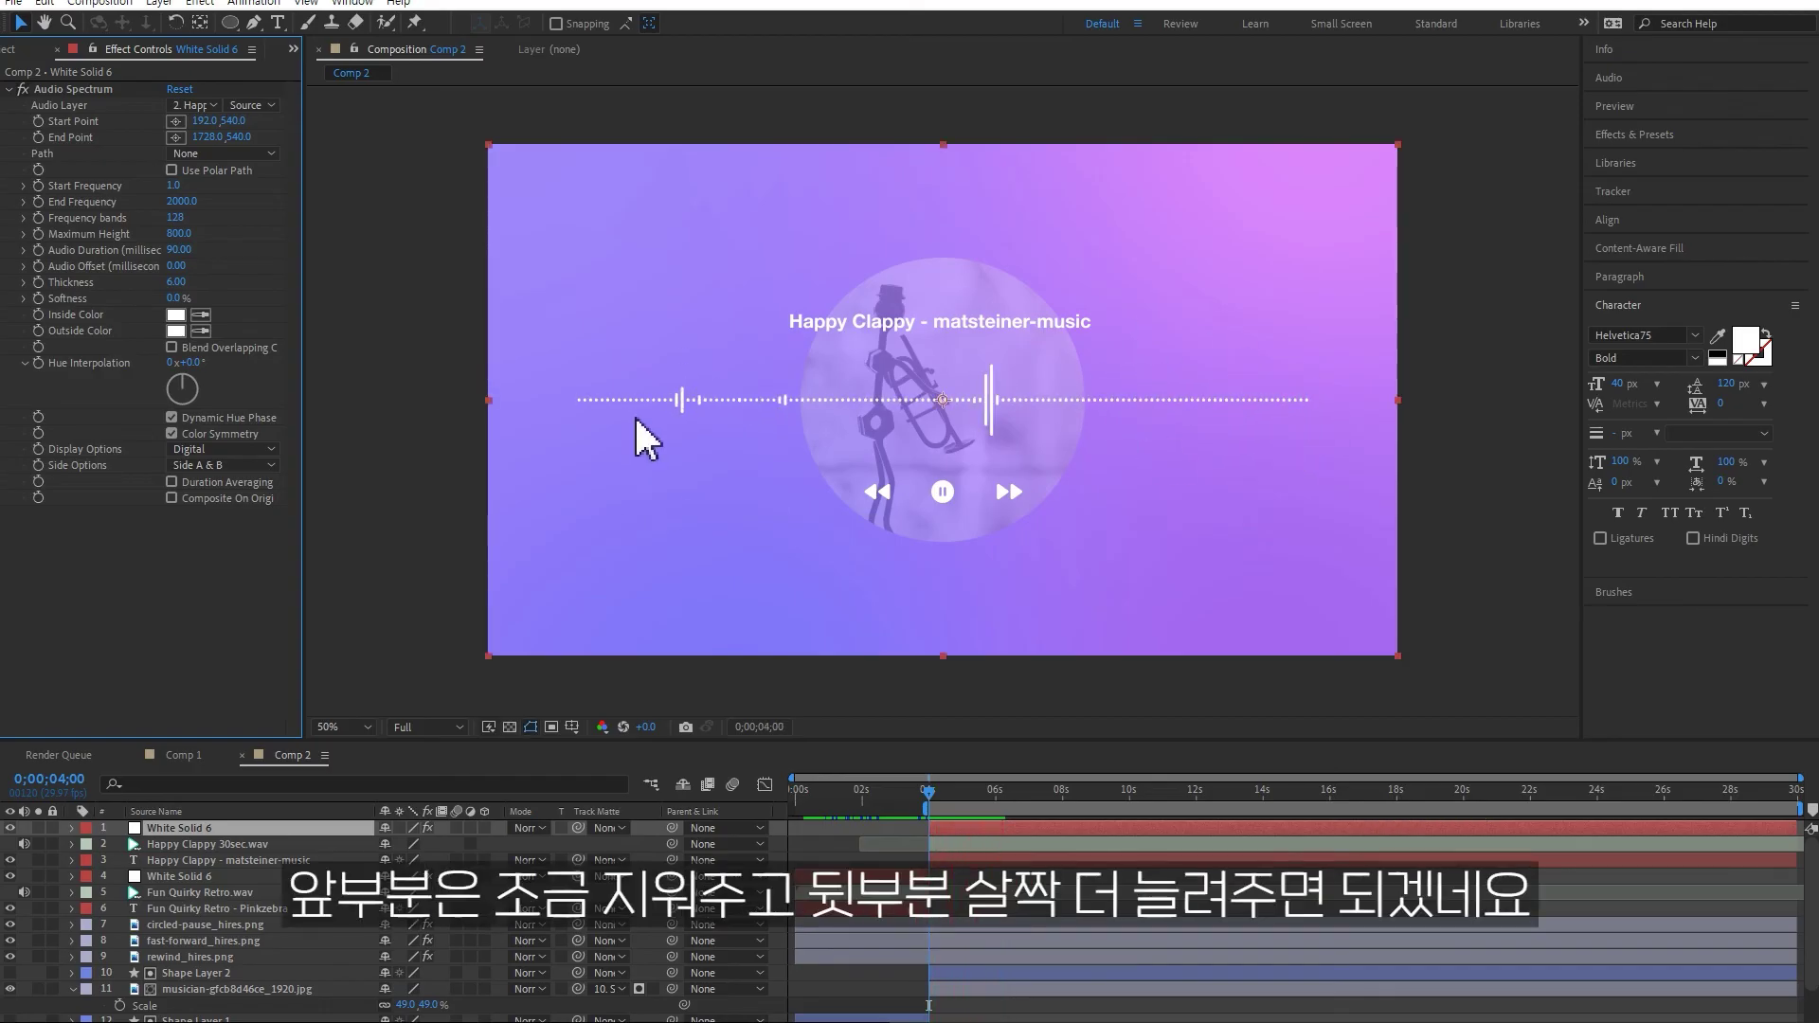
text(2)
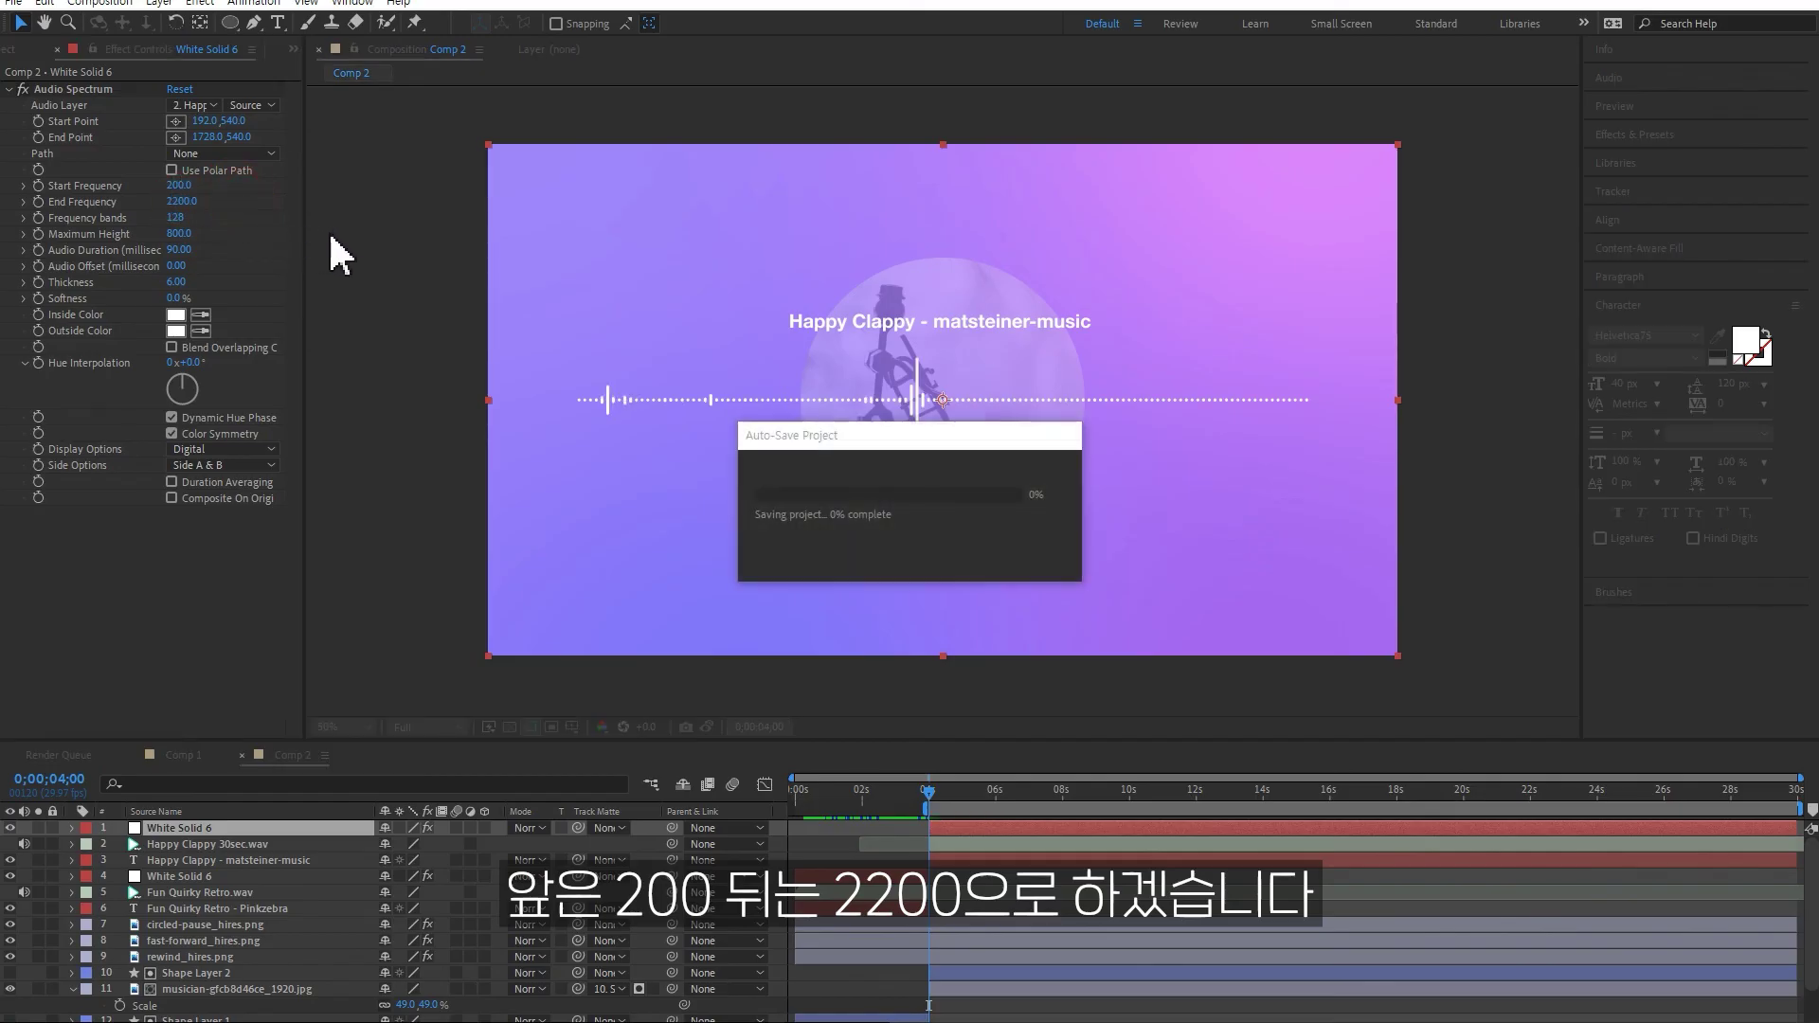
key(space)
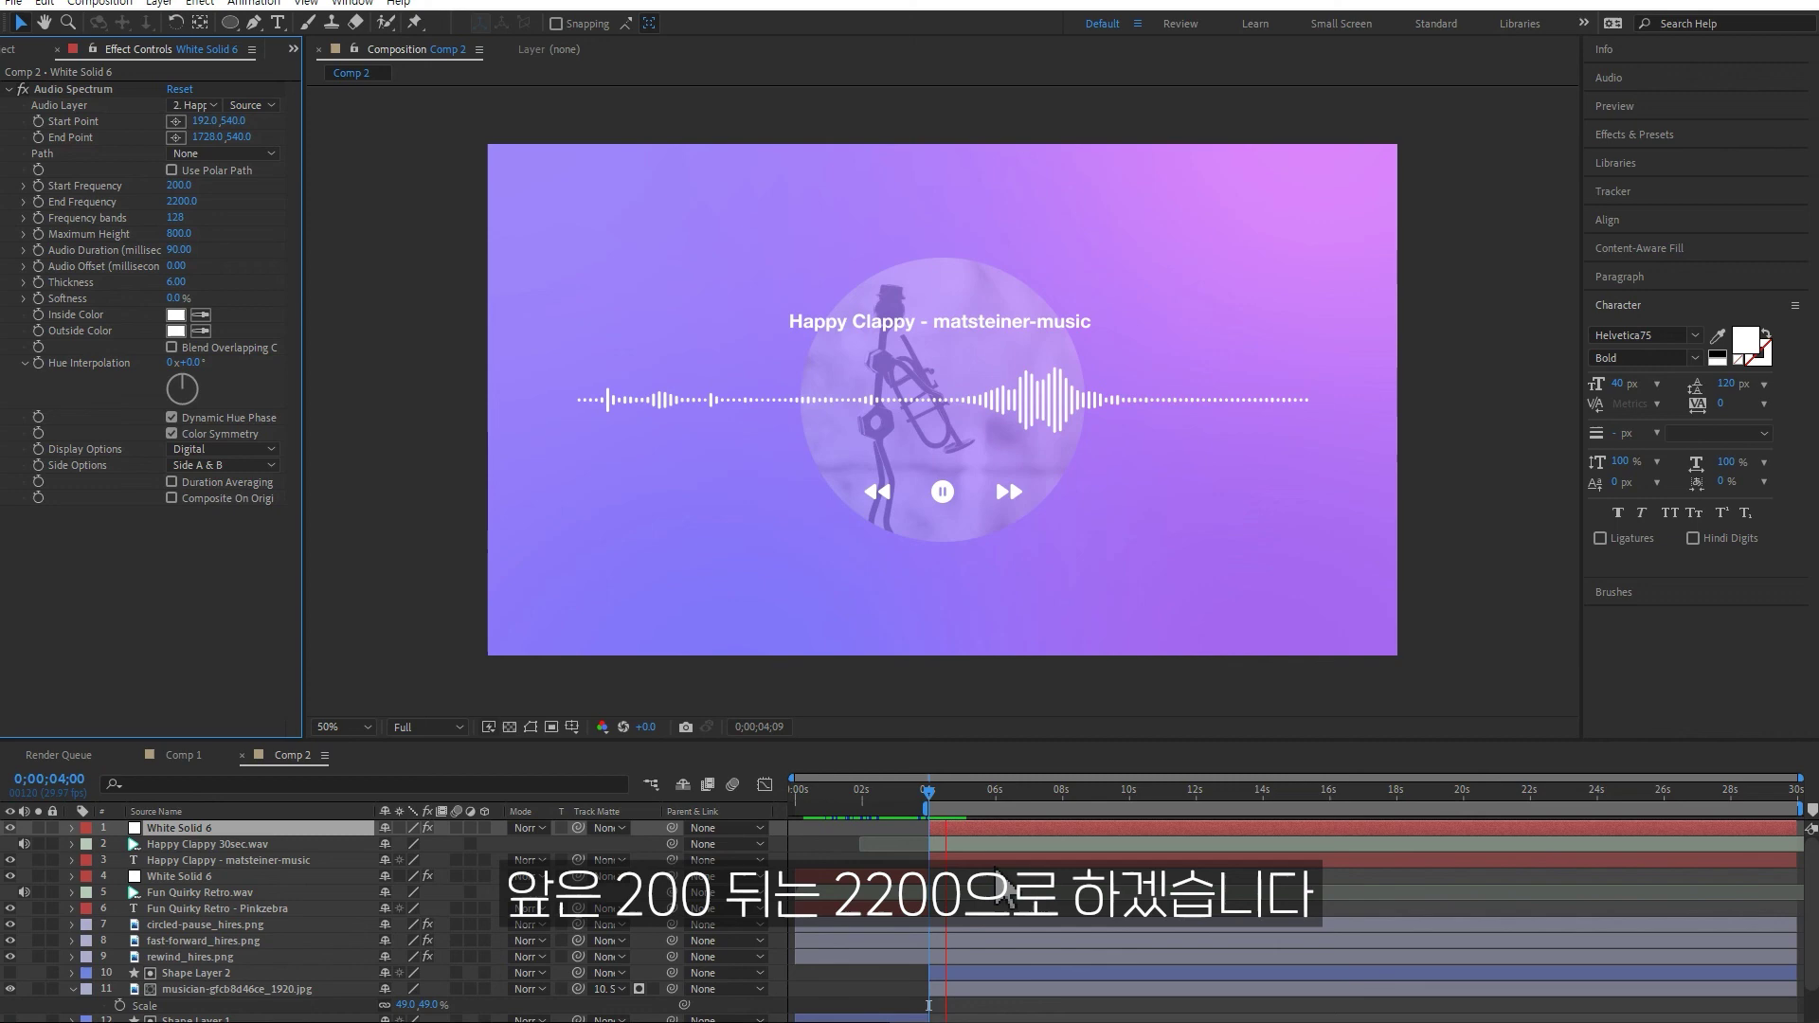